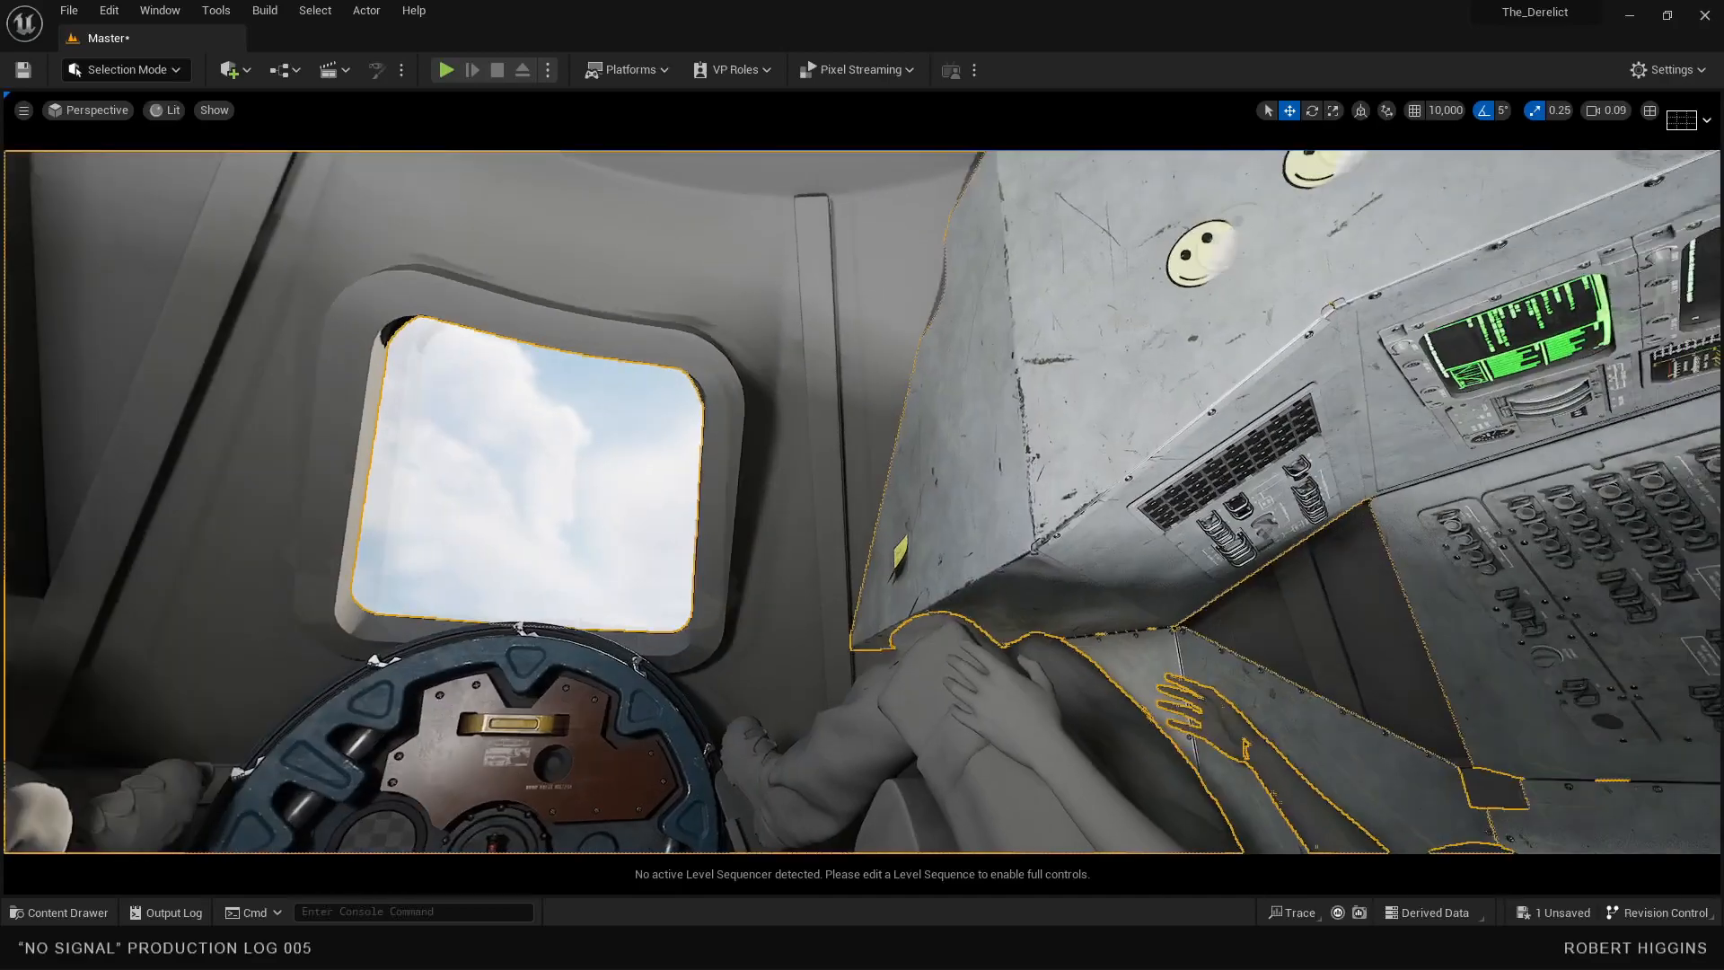
# - Look around the cockpit, covering the window area, the finished instrument panels and the untextured side panels near the seated figures
pyautogui.moveTo(651, 600); pyautogui.dragTo(652, 600, button='right')
pyautogui.moveTo(689, 506); pyautogui.dragTo(785, 528, button='right')
pyautogui.moveTo(910, 683); pyautogui.dragTo(909, 682, button='right')
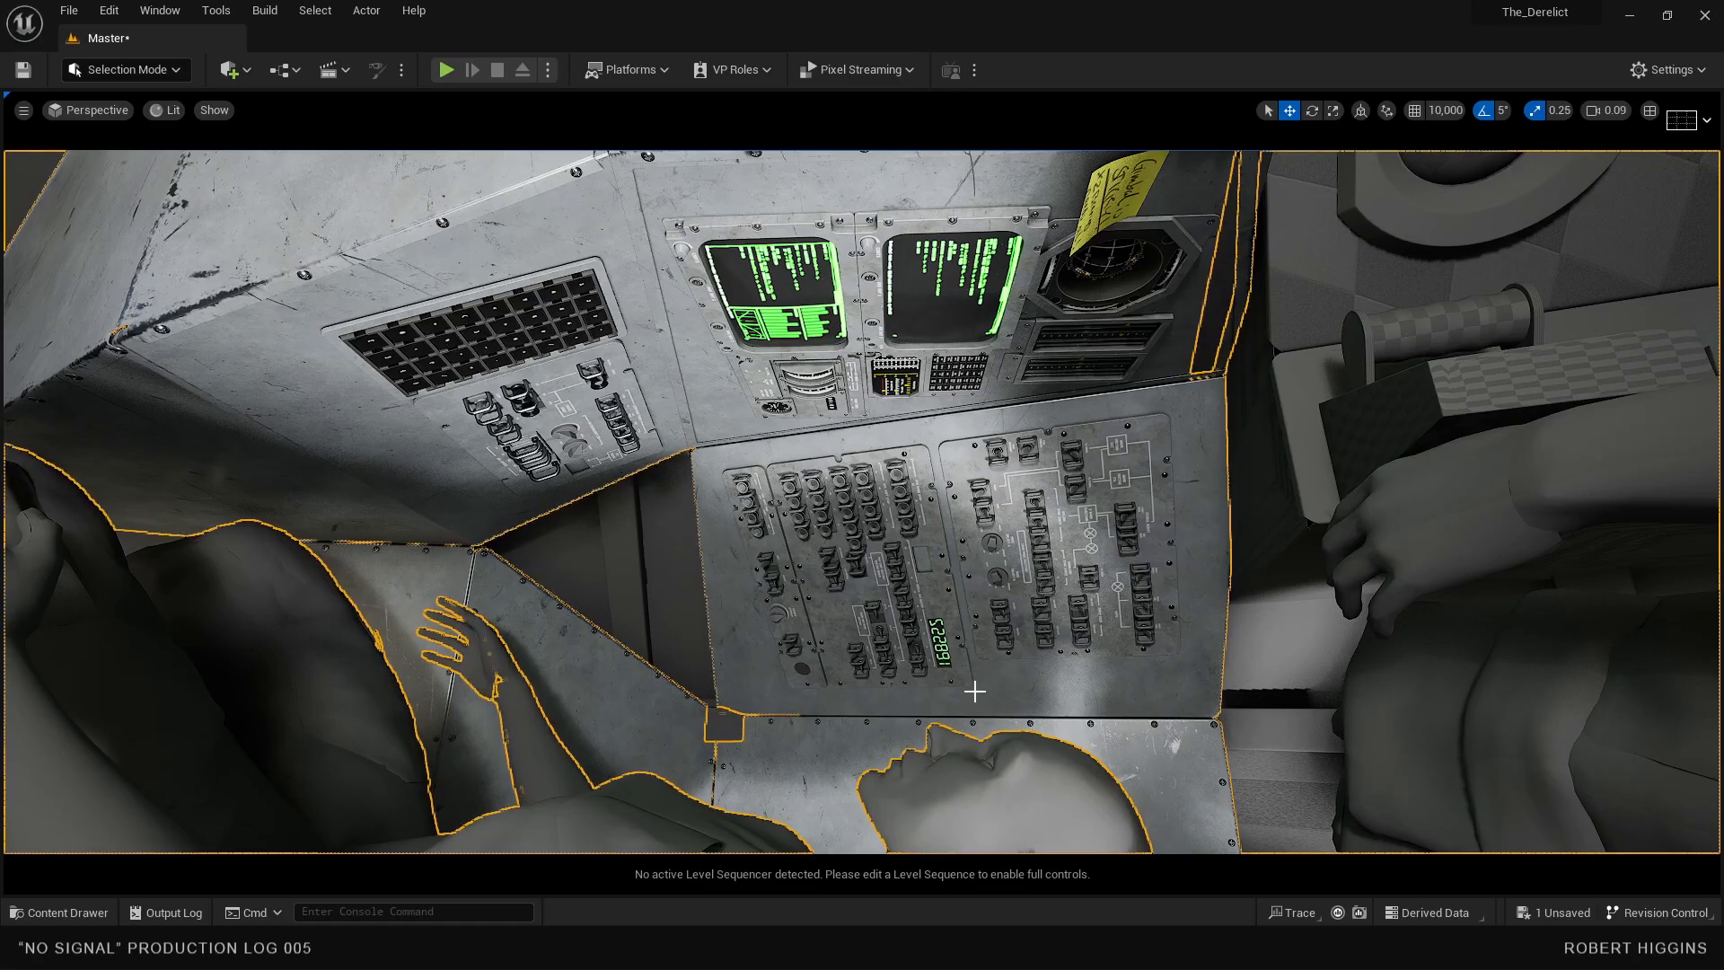
pyautogui.moveTo(771, 639); pyautogui.dragTo(770, 640, button='right')
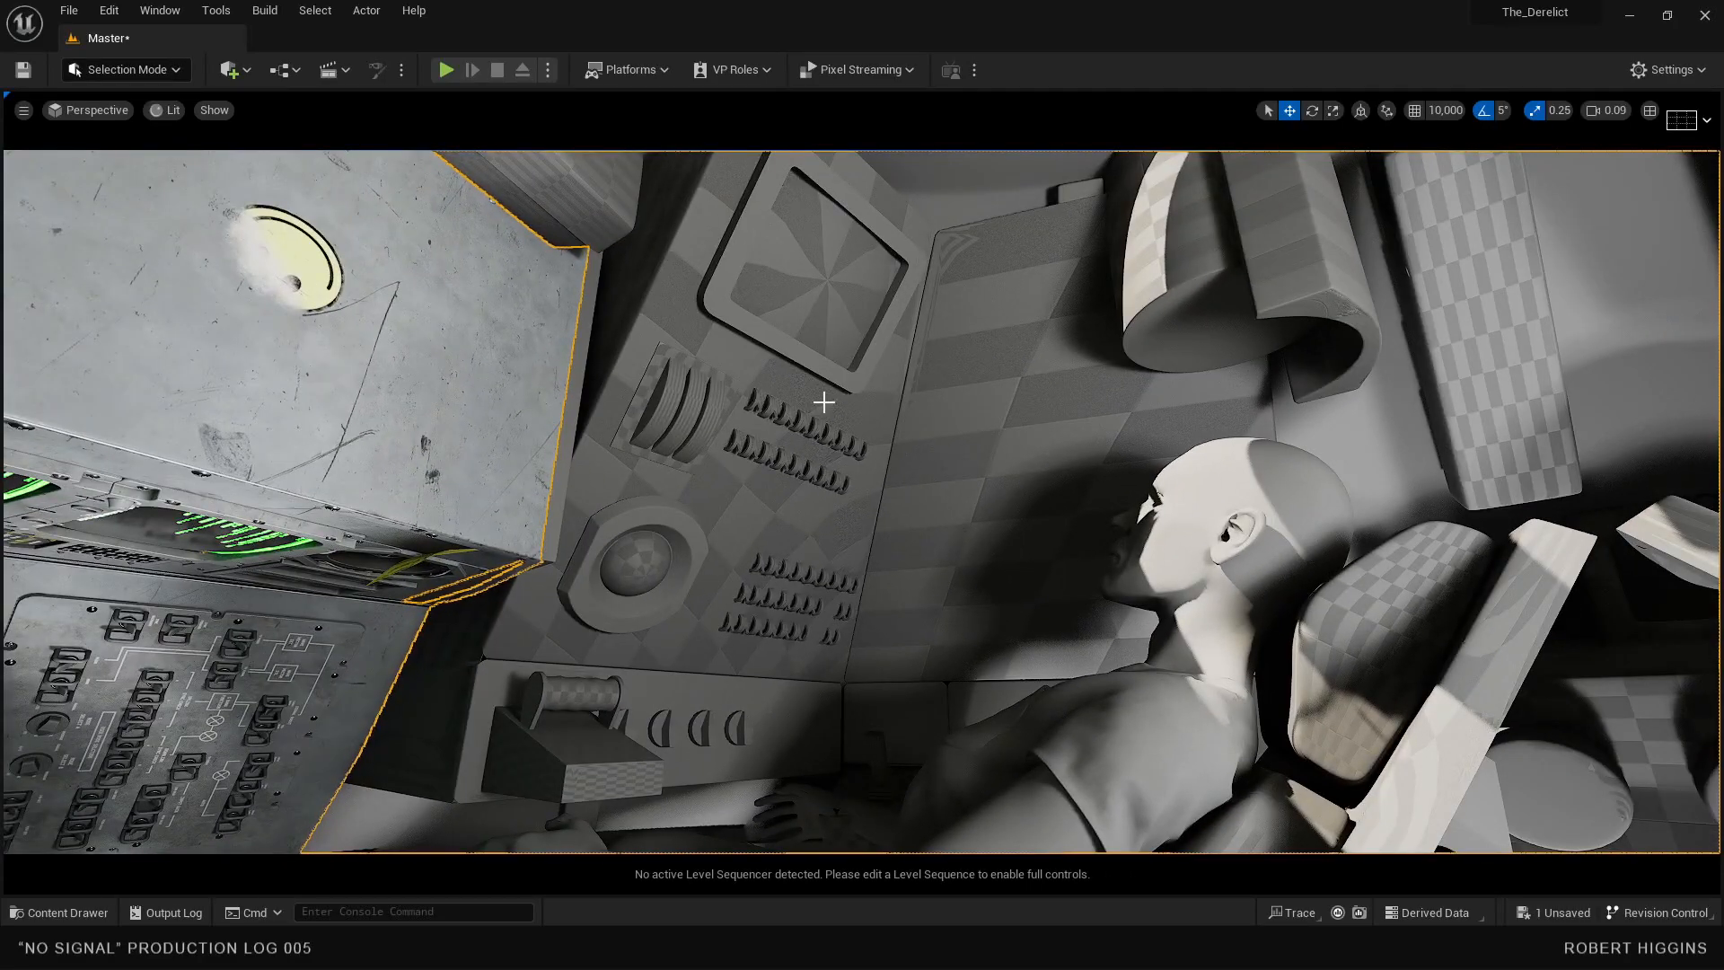
pyautogui.moveTo(843, 409)
pyautogui.mouseDown(button='right')
pyautogui.moveTo(676, 406)
pyautogui.moveTo(819, 409)
pyautogui.mouseUp(button='right')
pyautogui.moveTo(909, 776); pyautogui.dragTo(909, 776, button='right')
# - Switch to 3ds Max and examine the blank instrument panel shell from several angles
pyautogui.moveTo(564, 968)
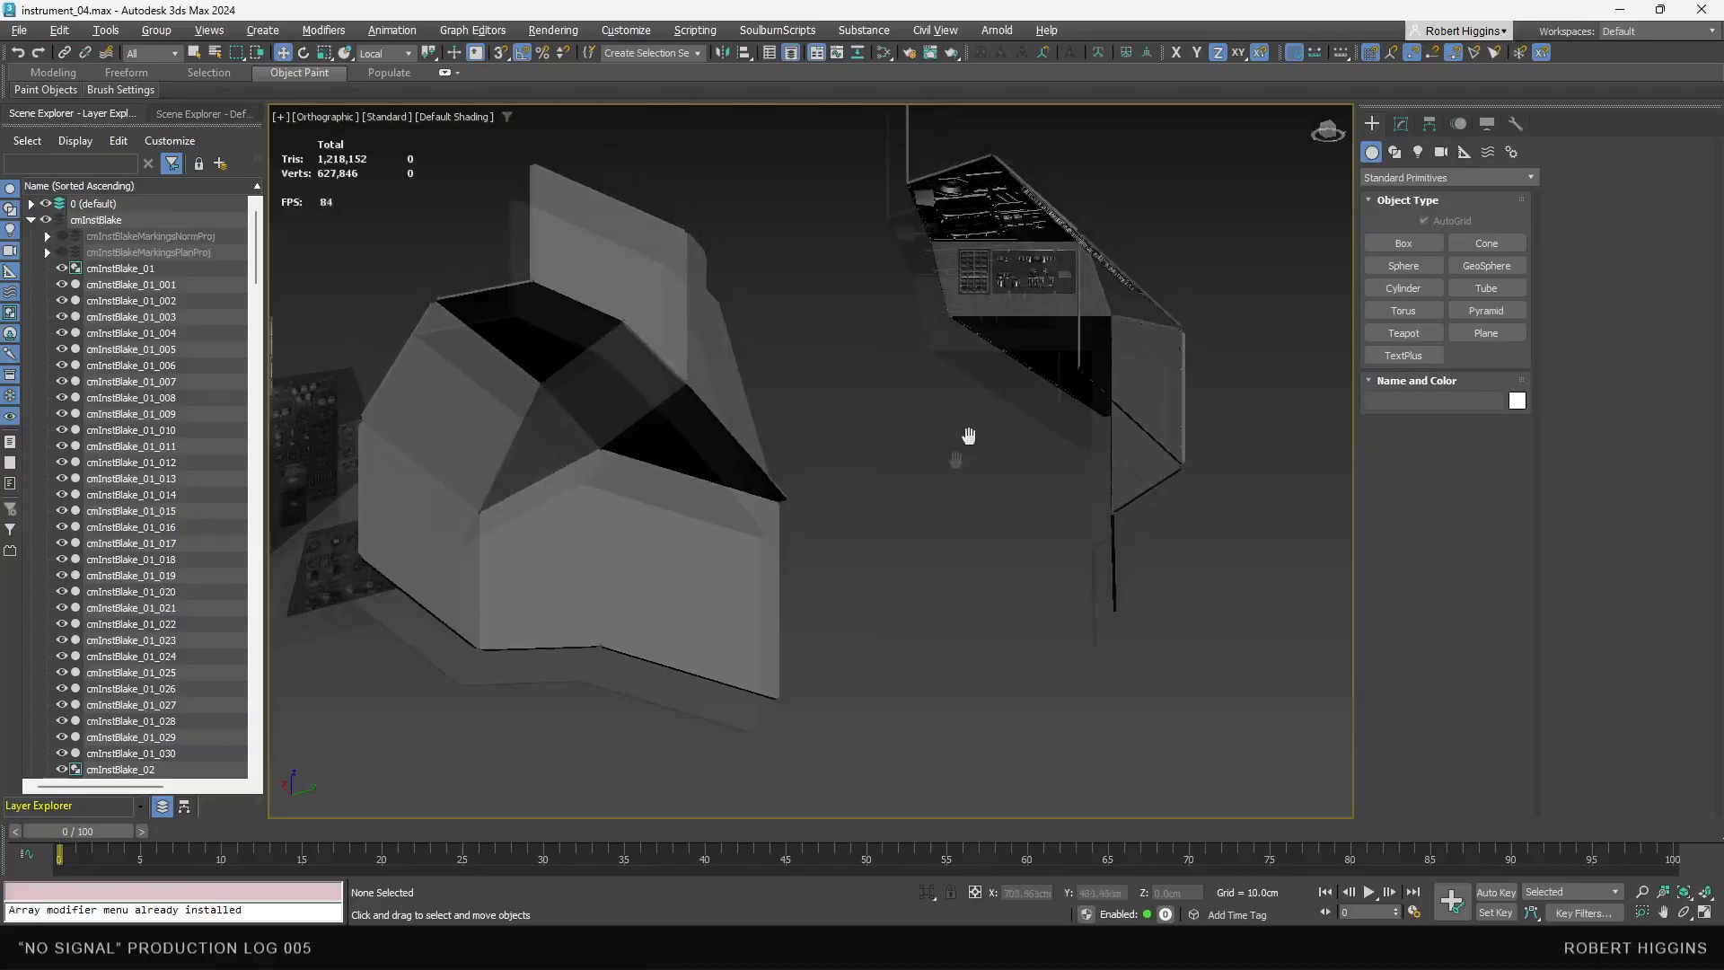
pyautogui.keyDown('alt'); pyautogui.moveTo(988, 360); pyautogui.dragTo(889, 395, button='middle'); pyautogui.keyUp('alt')
pyautogui.scroll(3, 943, 422)
pyautogui.scroll(3, 875, 350)
pyautogui.scroll(-4, 885, 388)
pyautogui.scroll(3, 876, 381)
pyautogui.keyDown('alt'); pyautogui.moveTo(932, 536); pyautogui.dragTo(908, 378, button='middle'); pyautogui.keyUp('alt')
pyautogui.keyDown('alt'); pyautogui.moveTo(539, 366); pyautogui.dragTo(620, 404, button='middle'); pyautogui.keyUp('alt')
pyautogui.moveTo(539, 386); pyautogui.dragTo(509, 358, button='middle')
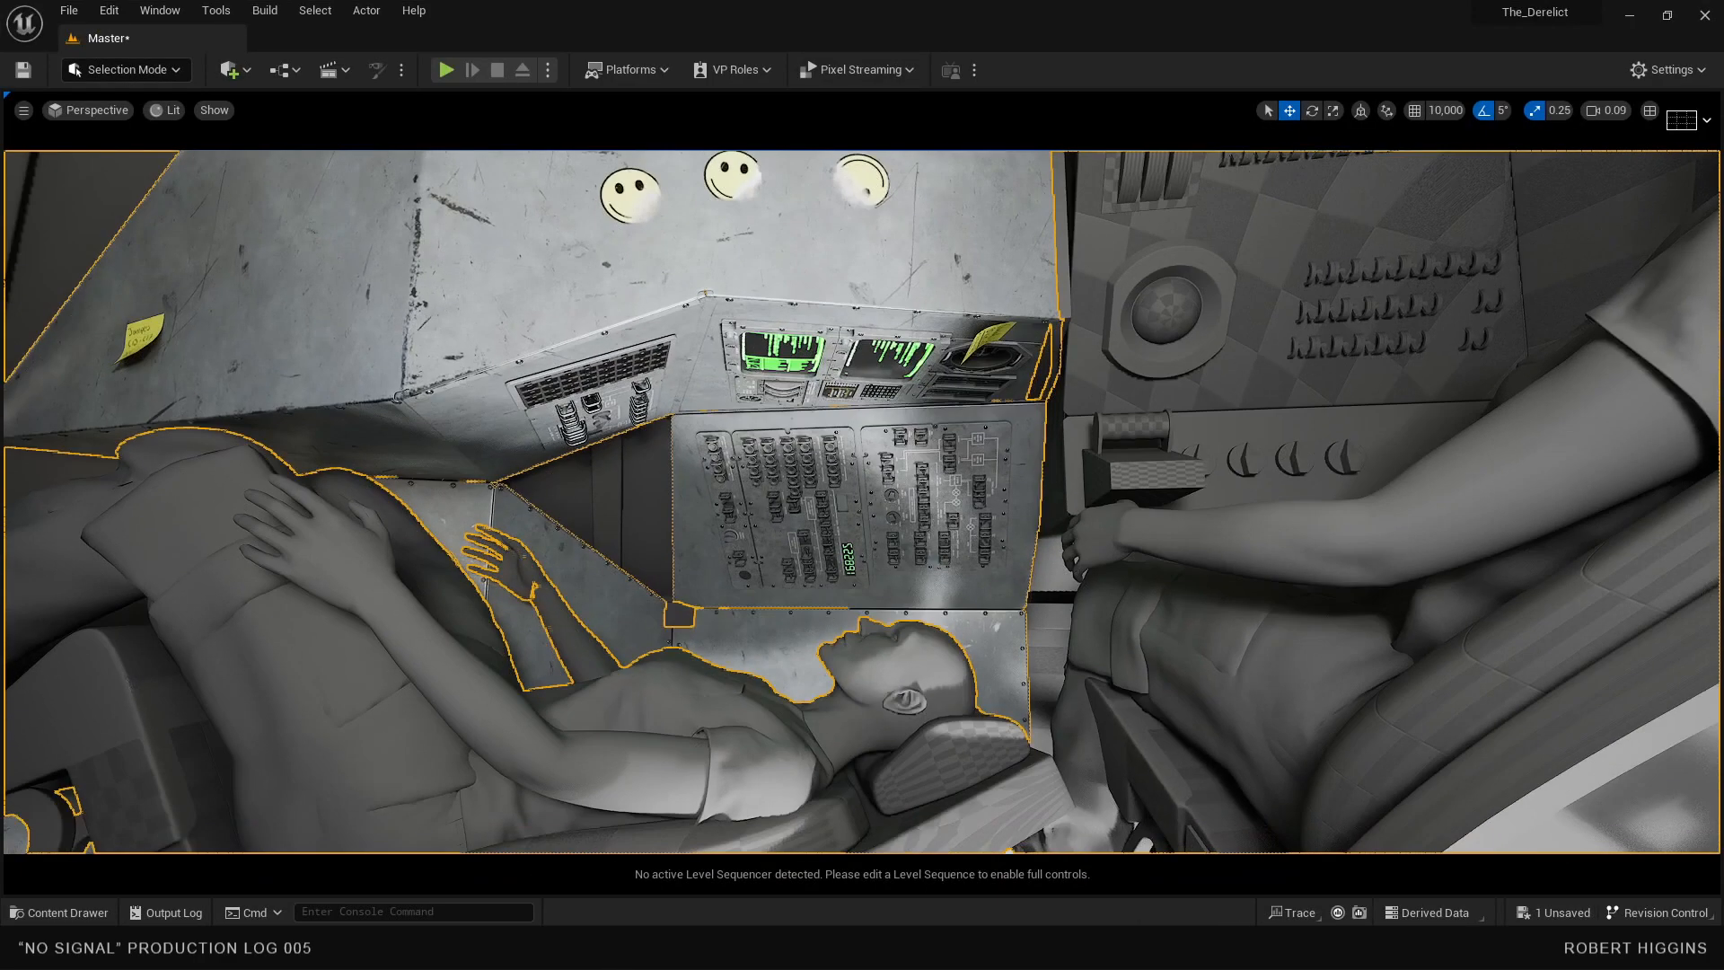
# - Switch back to Unreal Editor and review the console panels around the reclining and seated figures
pyautogui.moveTo(862, 503); pyautogui.dragTo(900, 558, button='right')
pyautogui.press('w')
pyautogui.moveTo(852, 485); pyautogui.dragTo(470, 754, button='right')
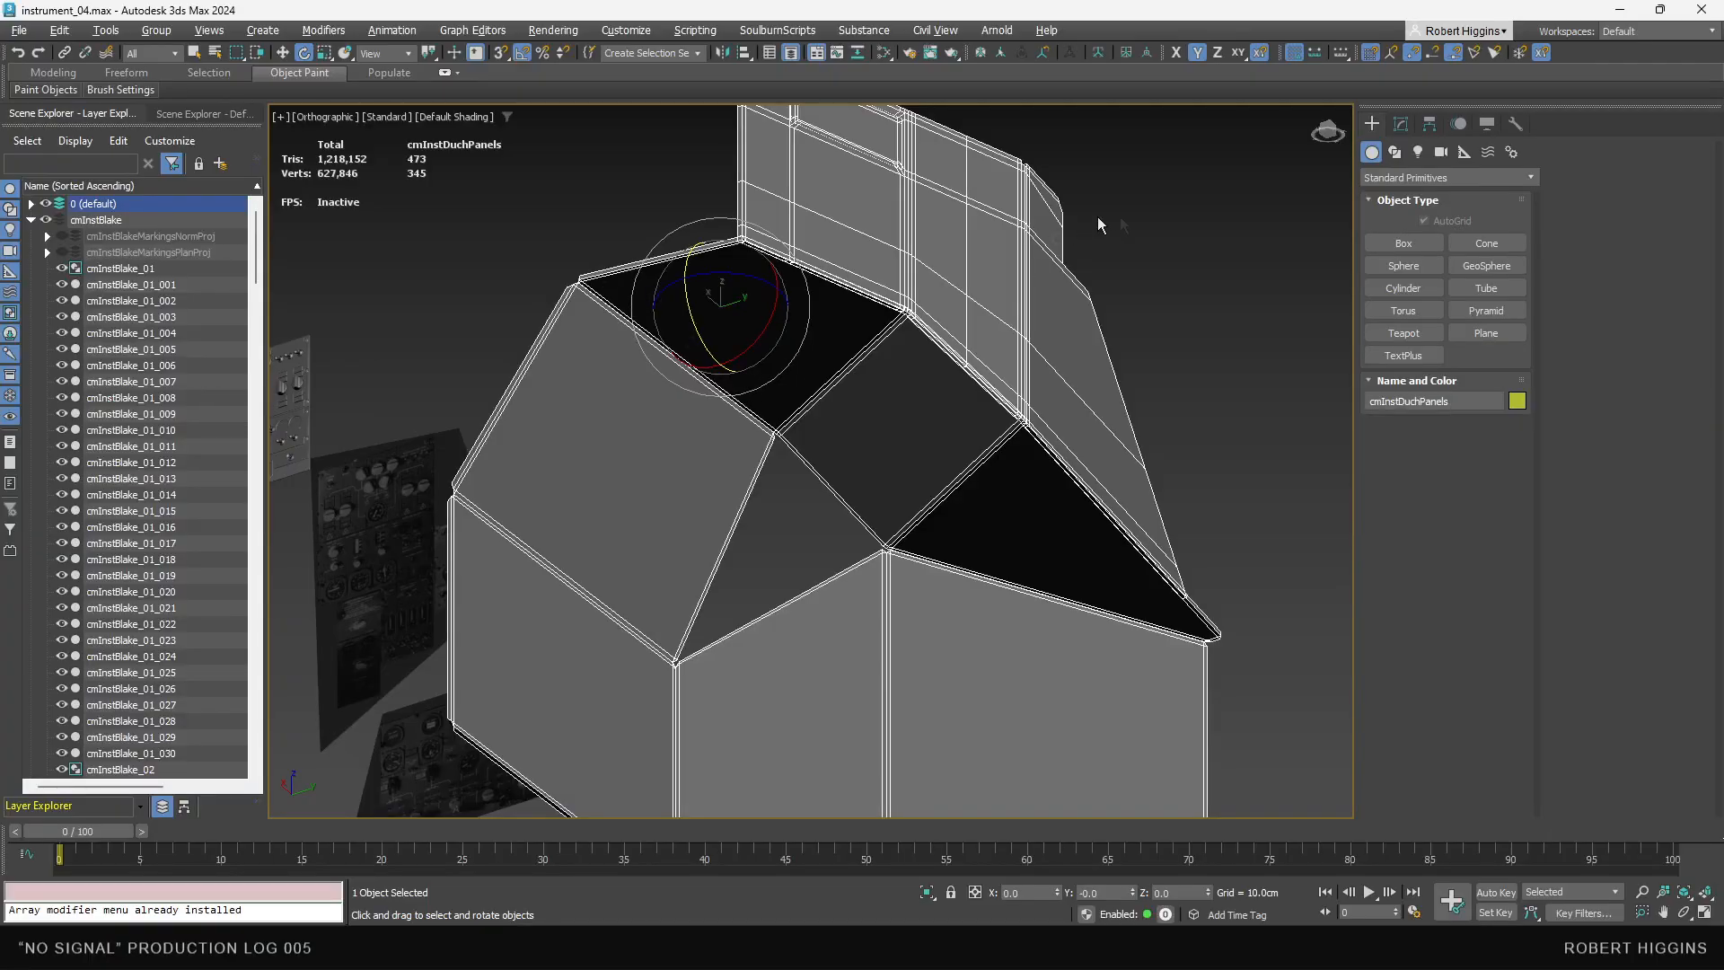
# - In 3ds Max, detach the sloped polygon at the end of cmInstDuchPanels as a cloned separate object
pyautogui.click(1128, 219)
pyautogui.keyDown('alt'); pyautogui.moveTo(1128, 219); pyautogui.dragTo(999, 350, button='middle'); pyautogui.keyUp('alt')
pyautogui.click(999, 351)
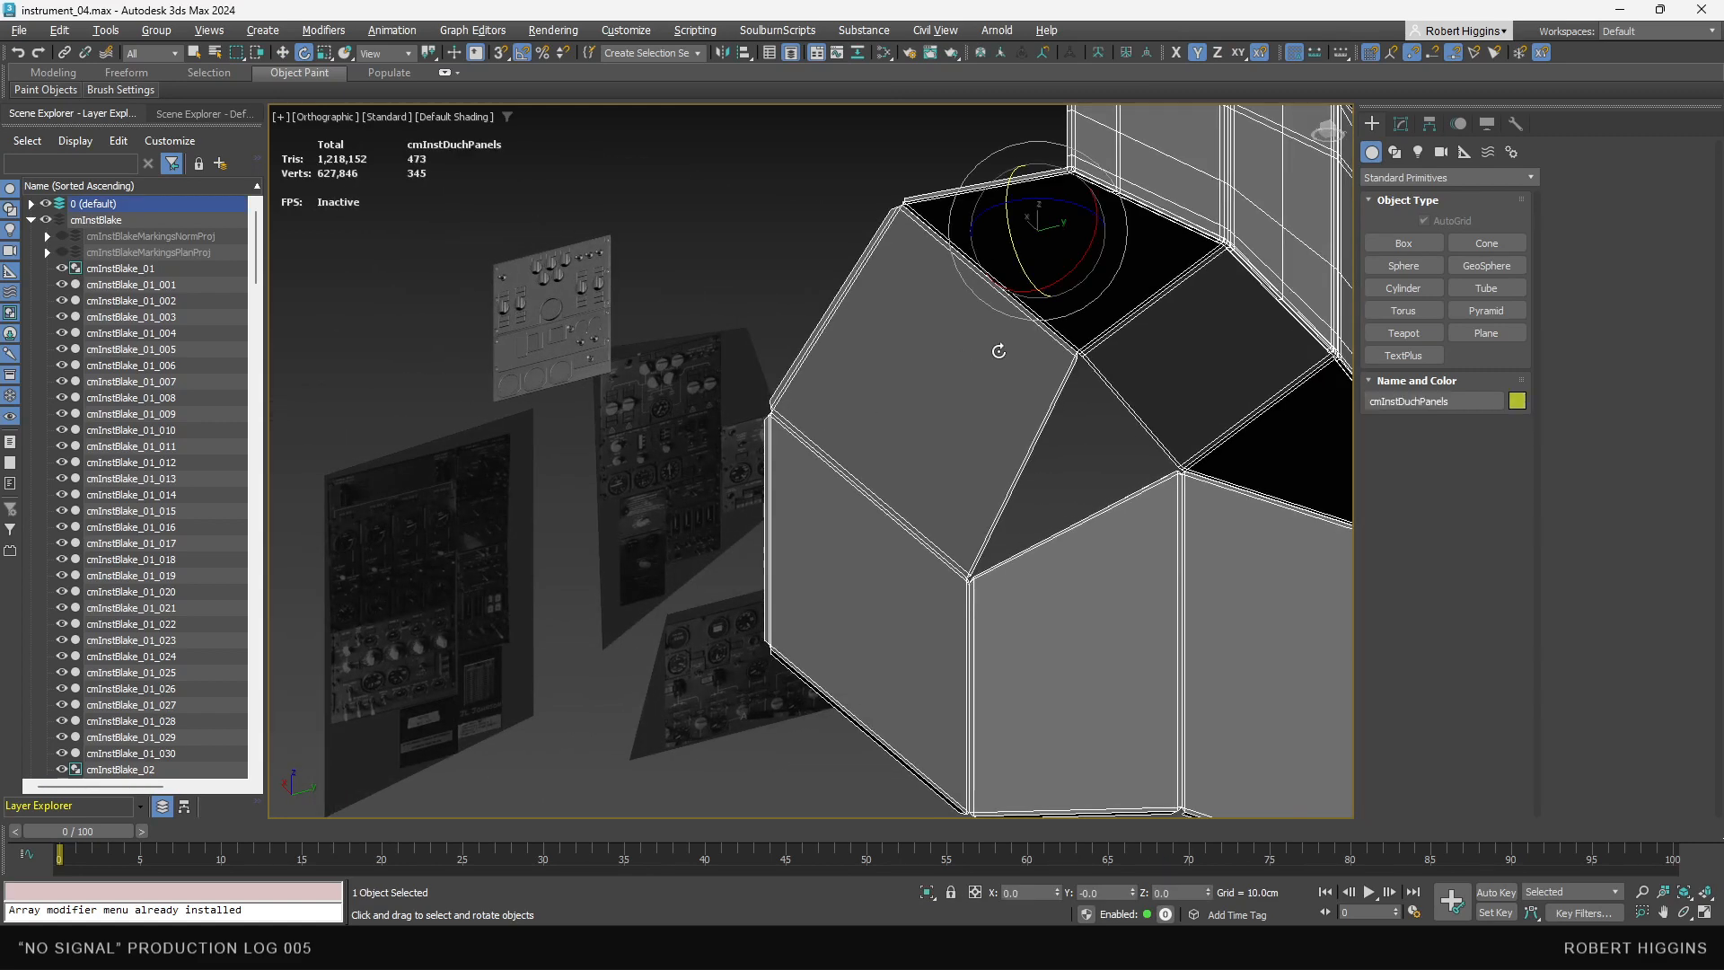
pyautogui.click(1400, 123)
pyautogui.keyDown('alt'); pyautogui.moveTo(1032, 262); pyautogui.dragTo(692, 332, button='middle'); pyautogui.keyUp('alt')
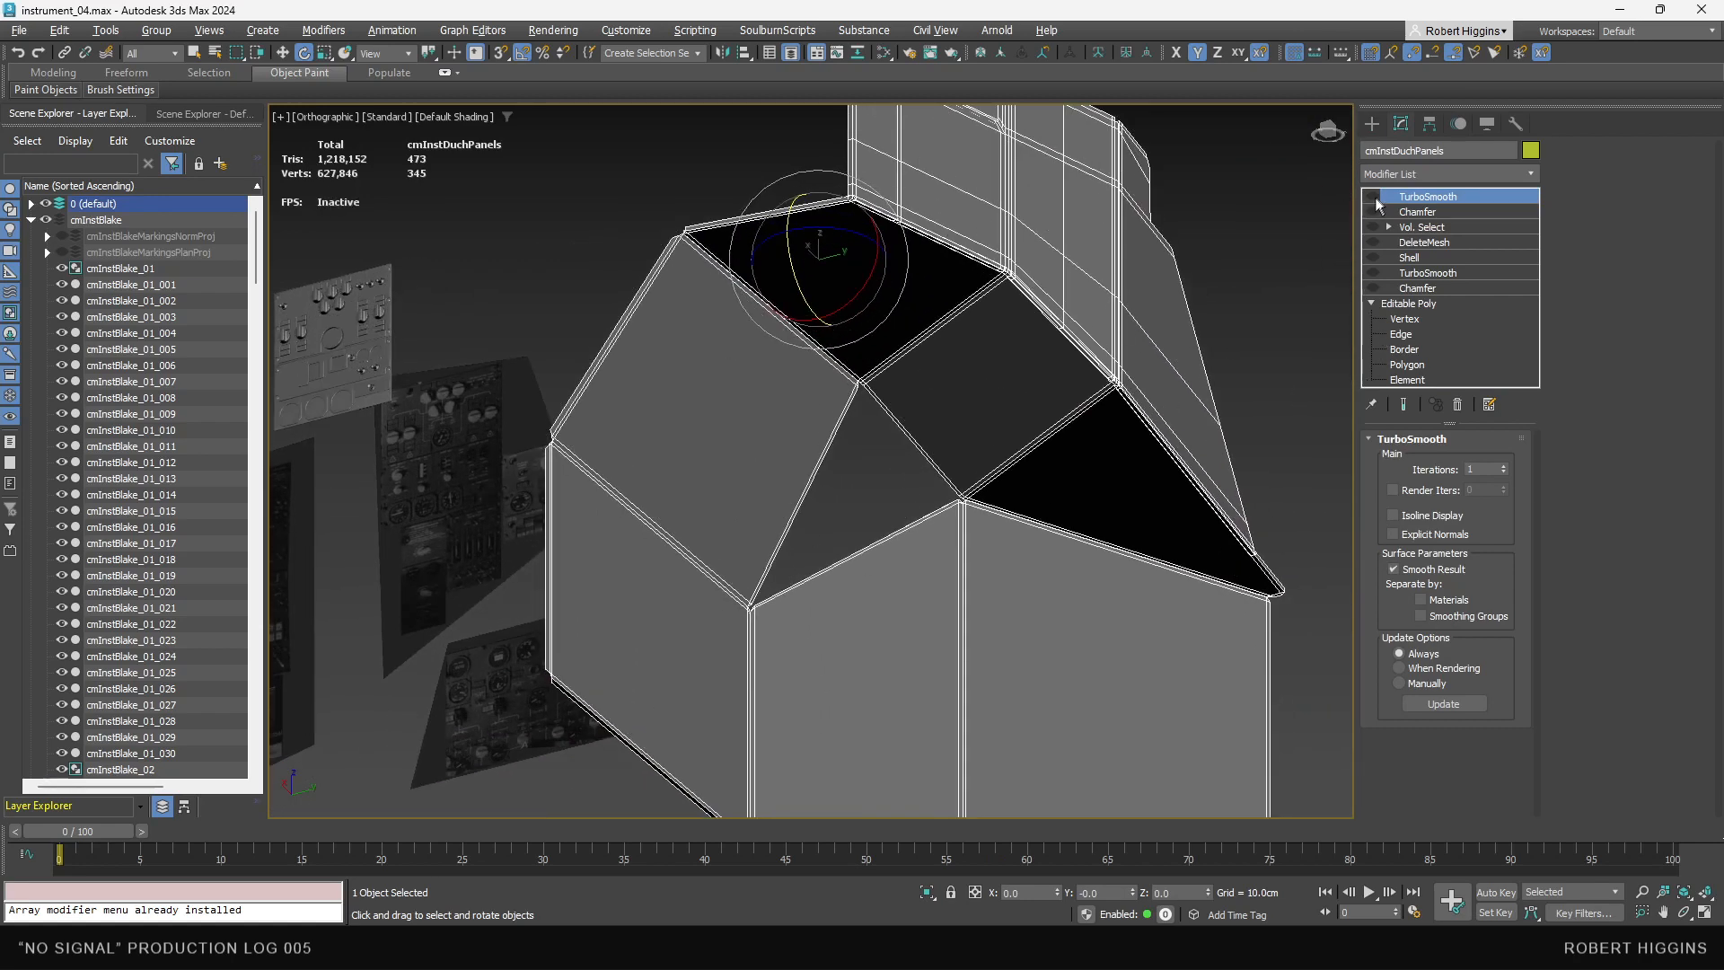
pyautogui.click(1407, 365)
pyautogui.click(710, 431)
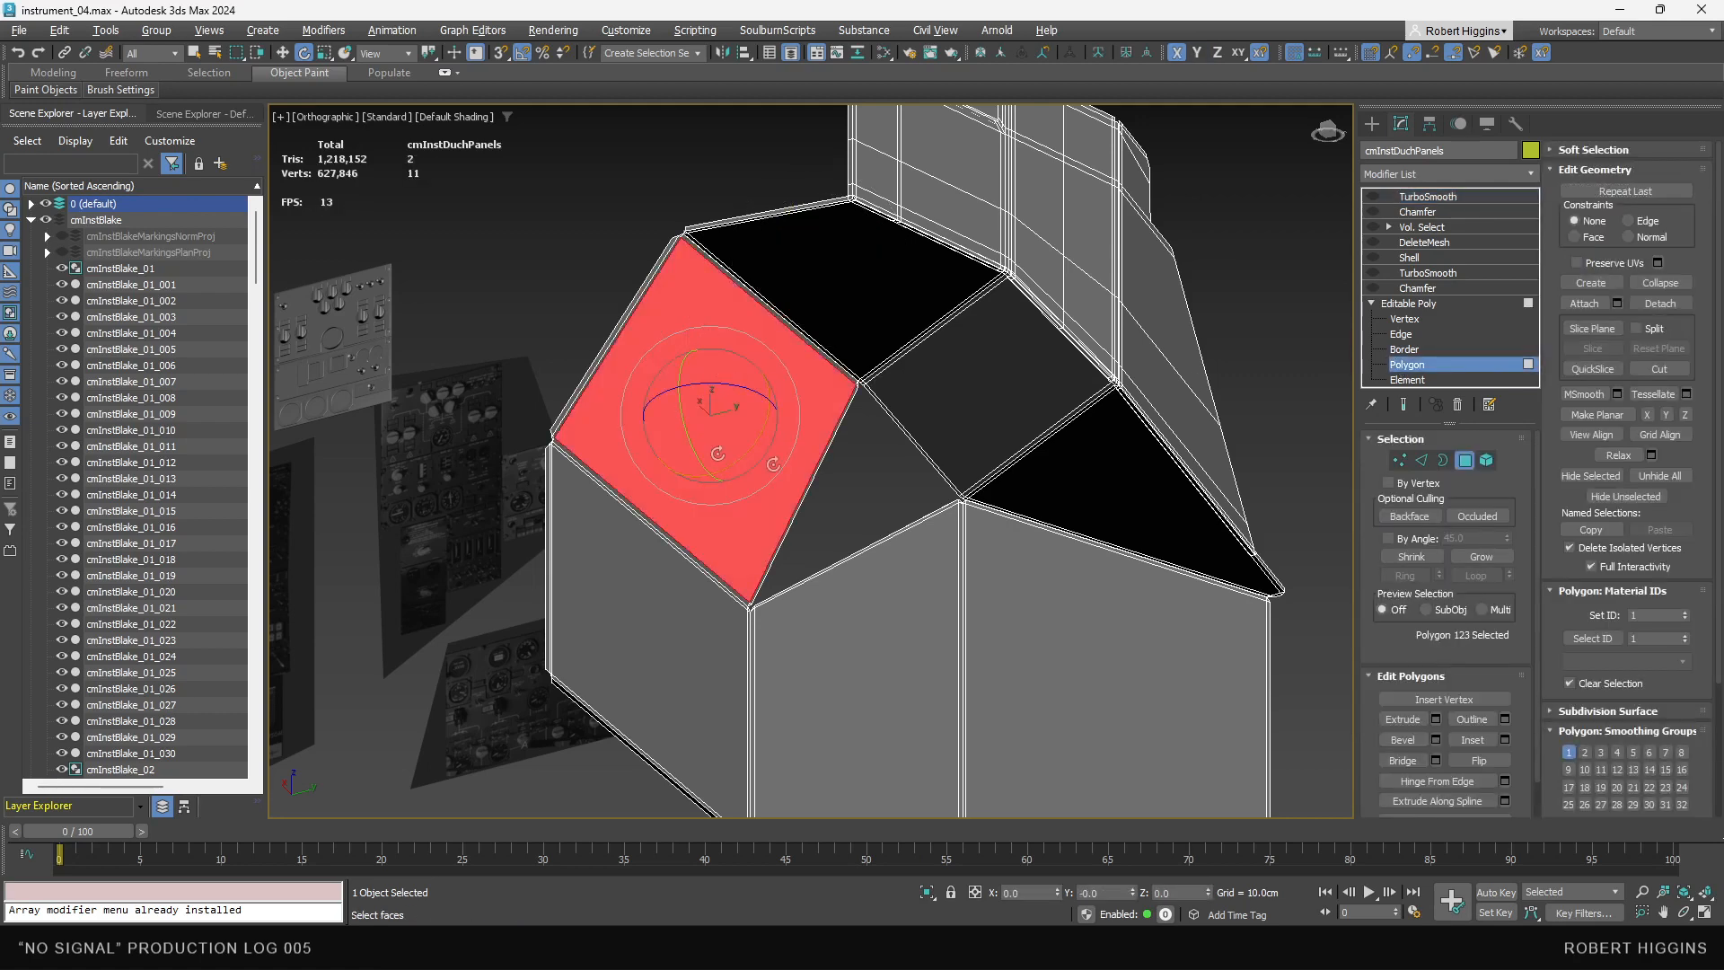
pyautogui.click(1659, 303)
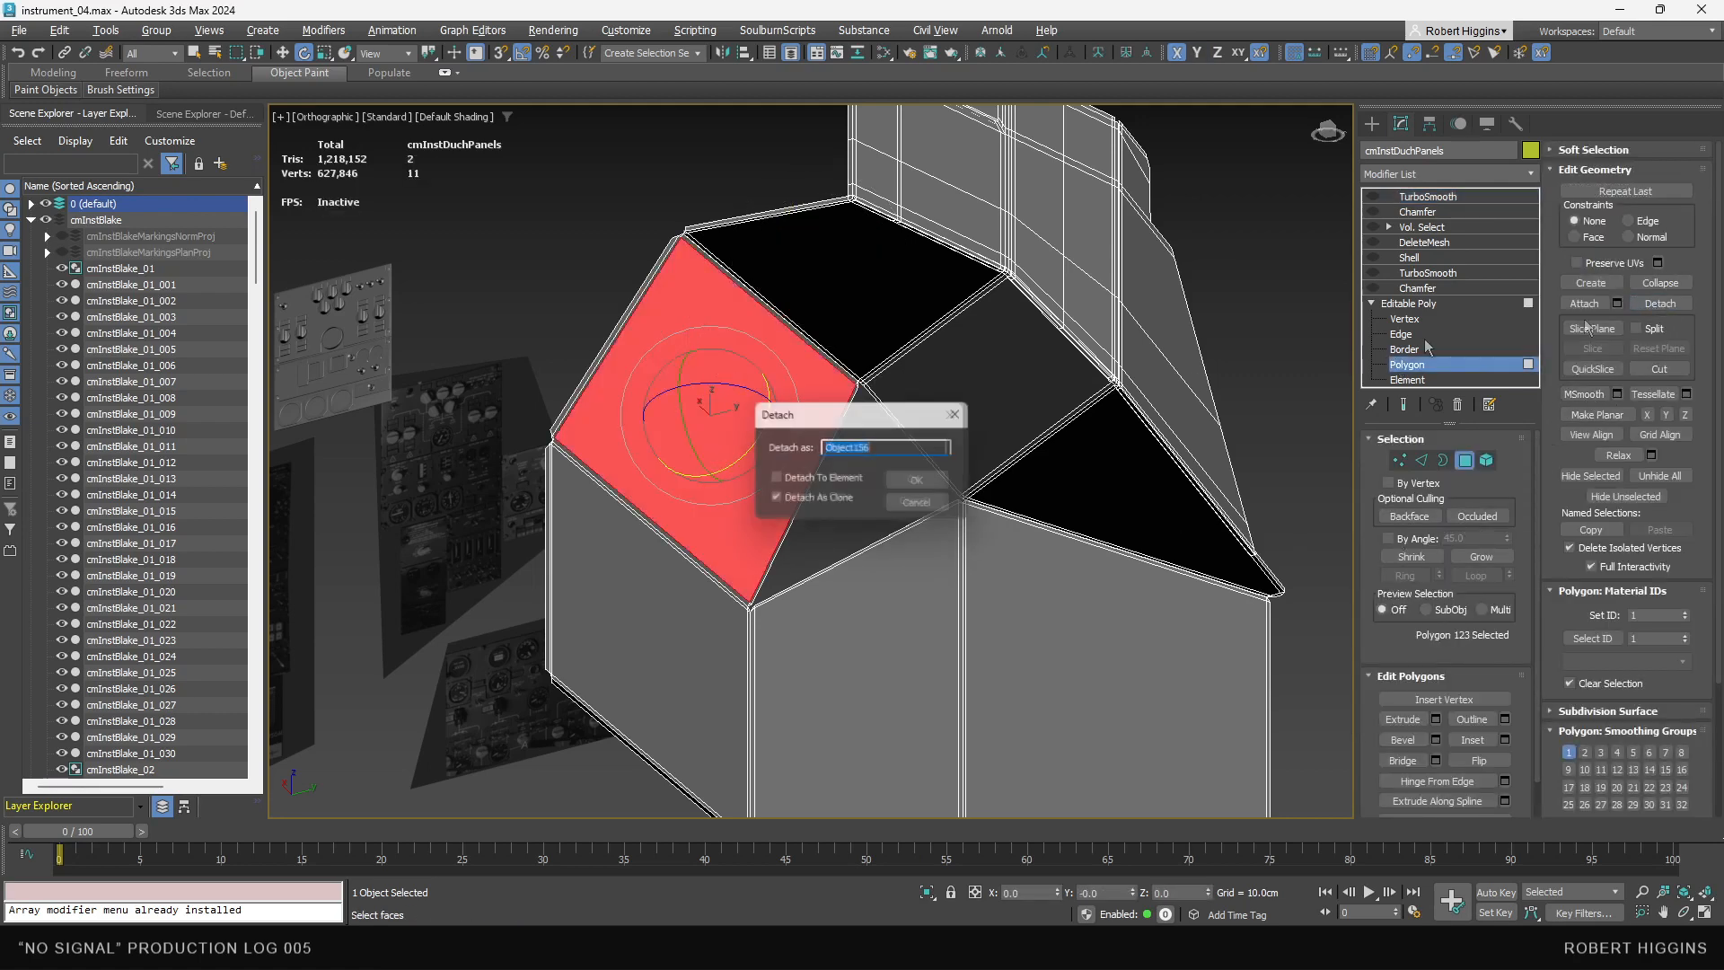
pyautogui.click(912, 479)
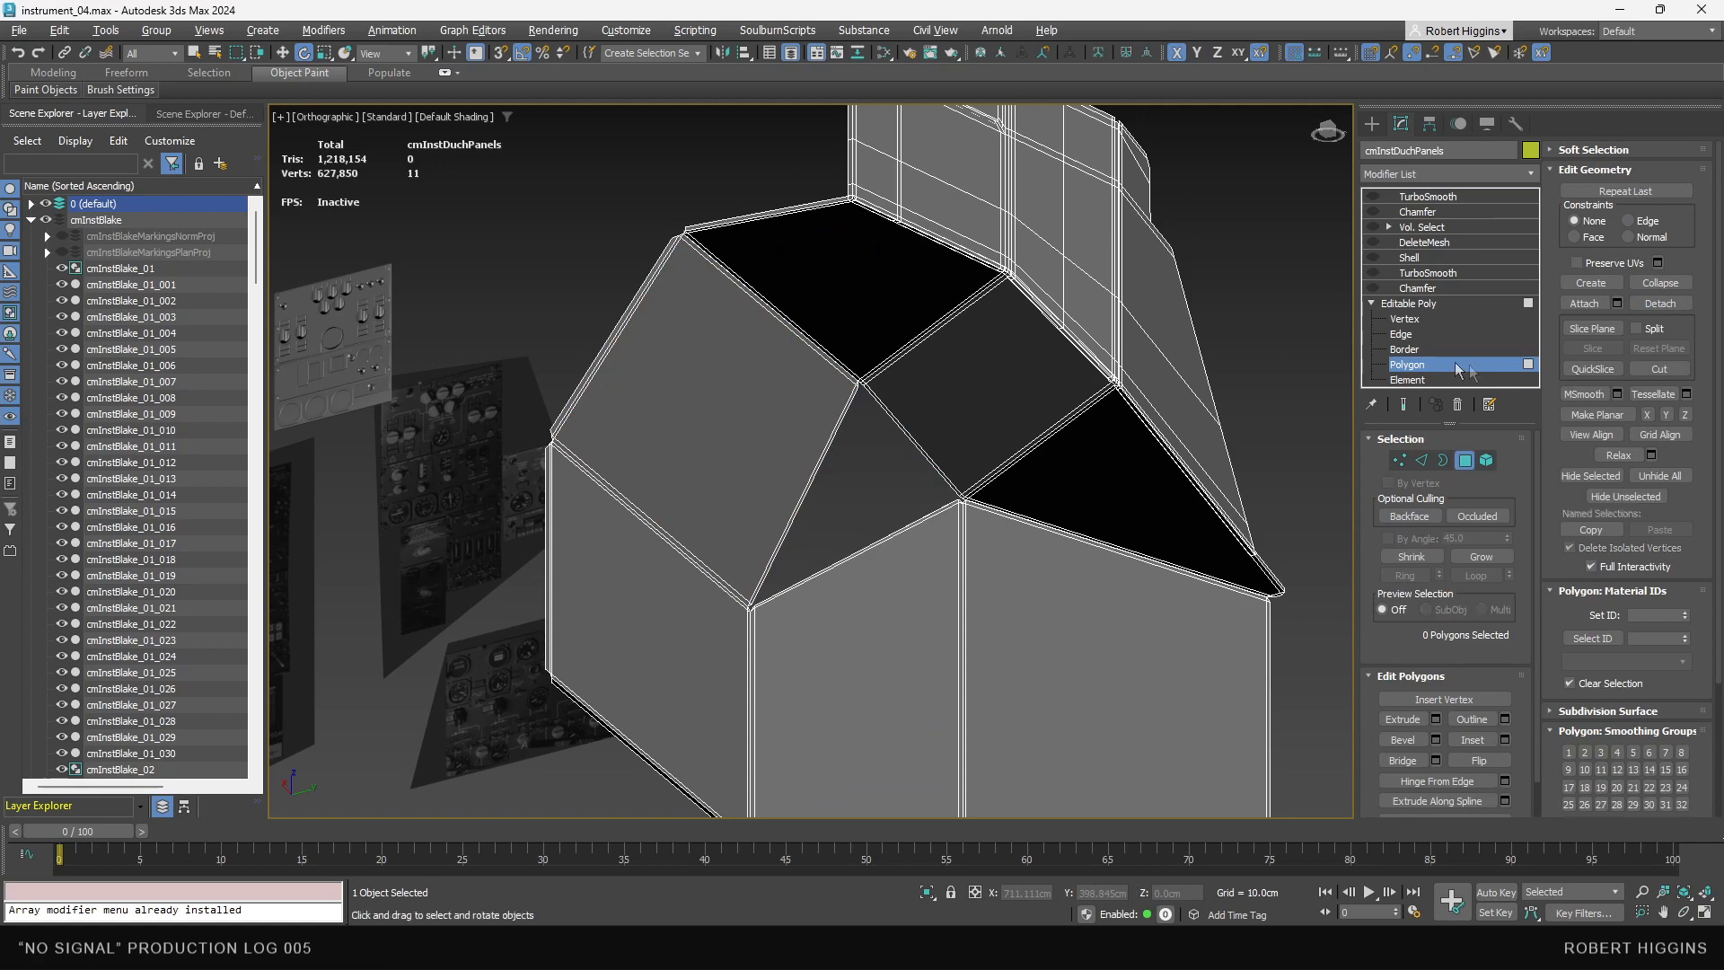
# - Create an AutoGrid box about 46 cm wide on the detached sloped face
pyautogui.click(1311, 395)
pyautogui.click(1373, 123)
pyautogui.click(1404, 243)
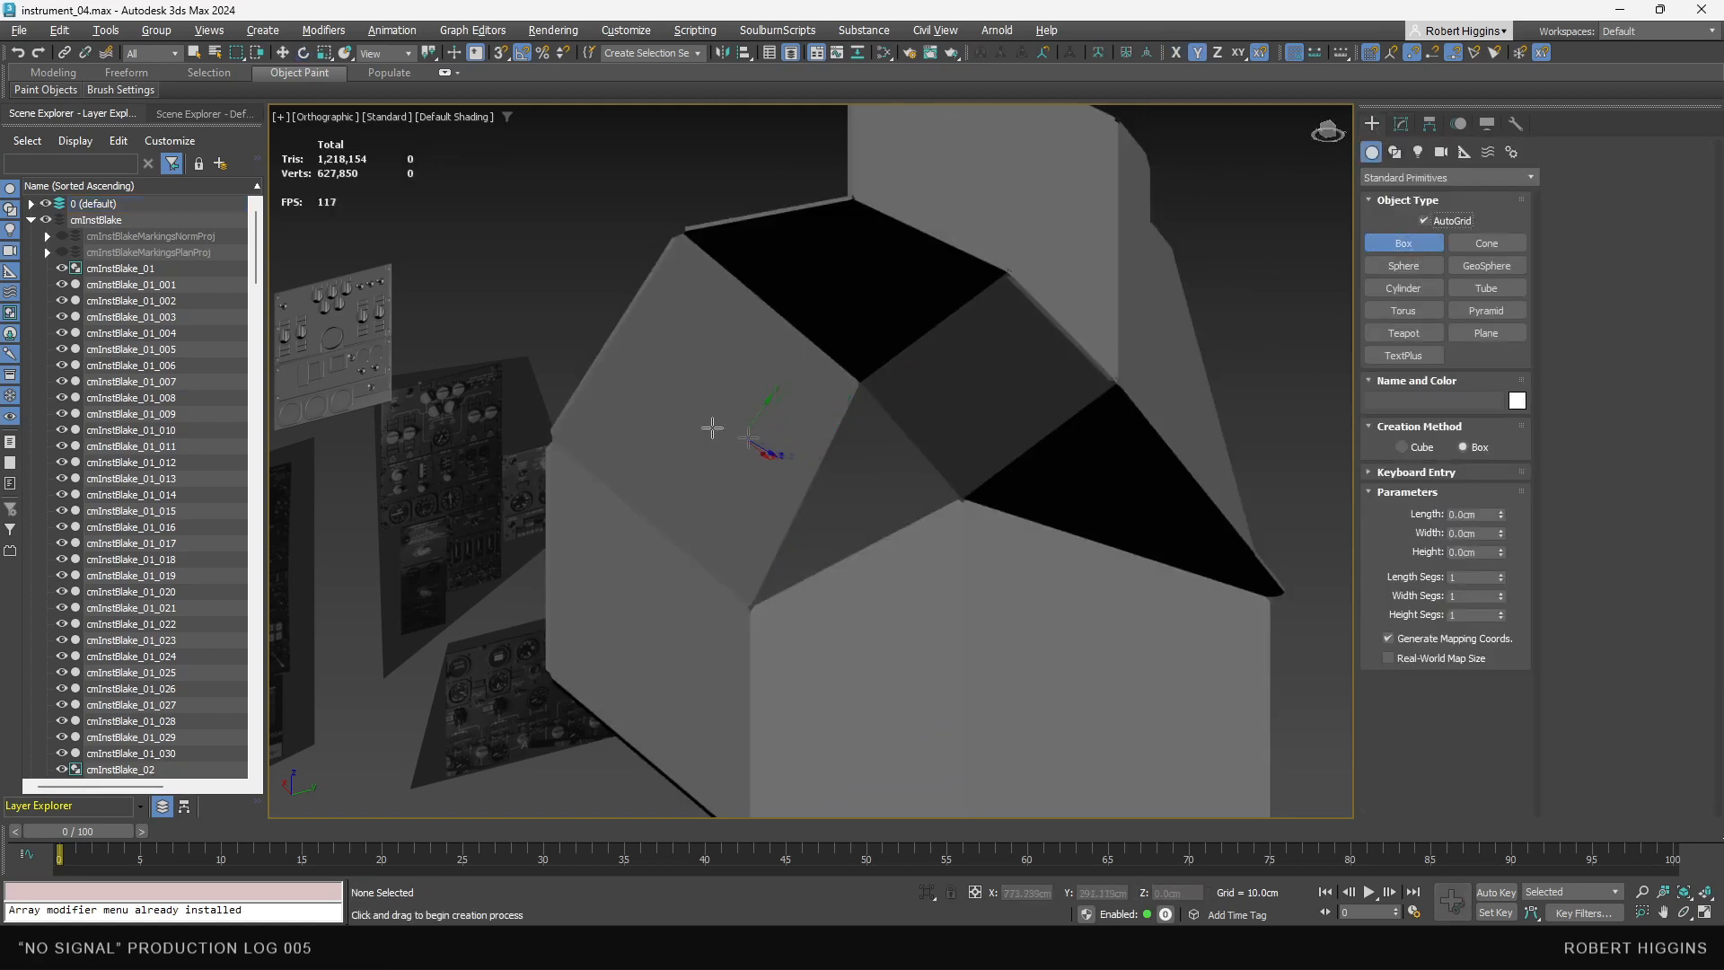
pyautogui.moveTo(697, 335); pyautogui.dragTo(746, 501)
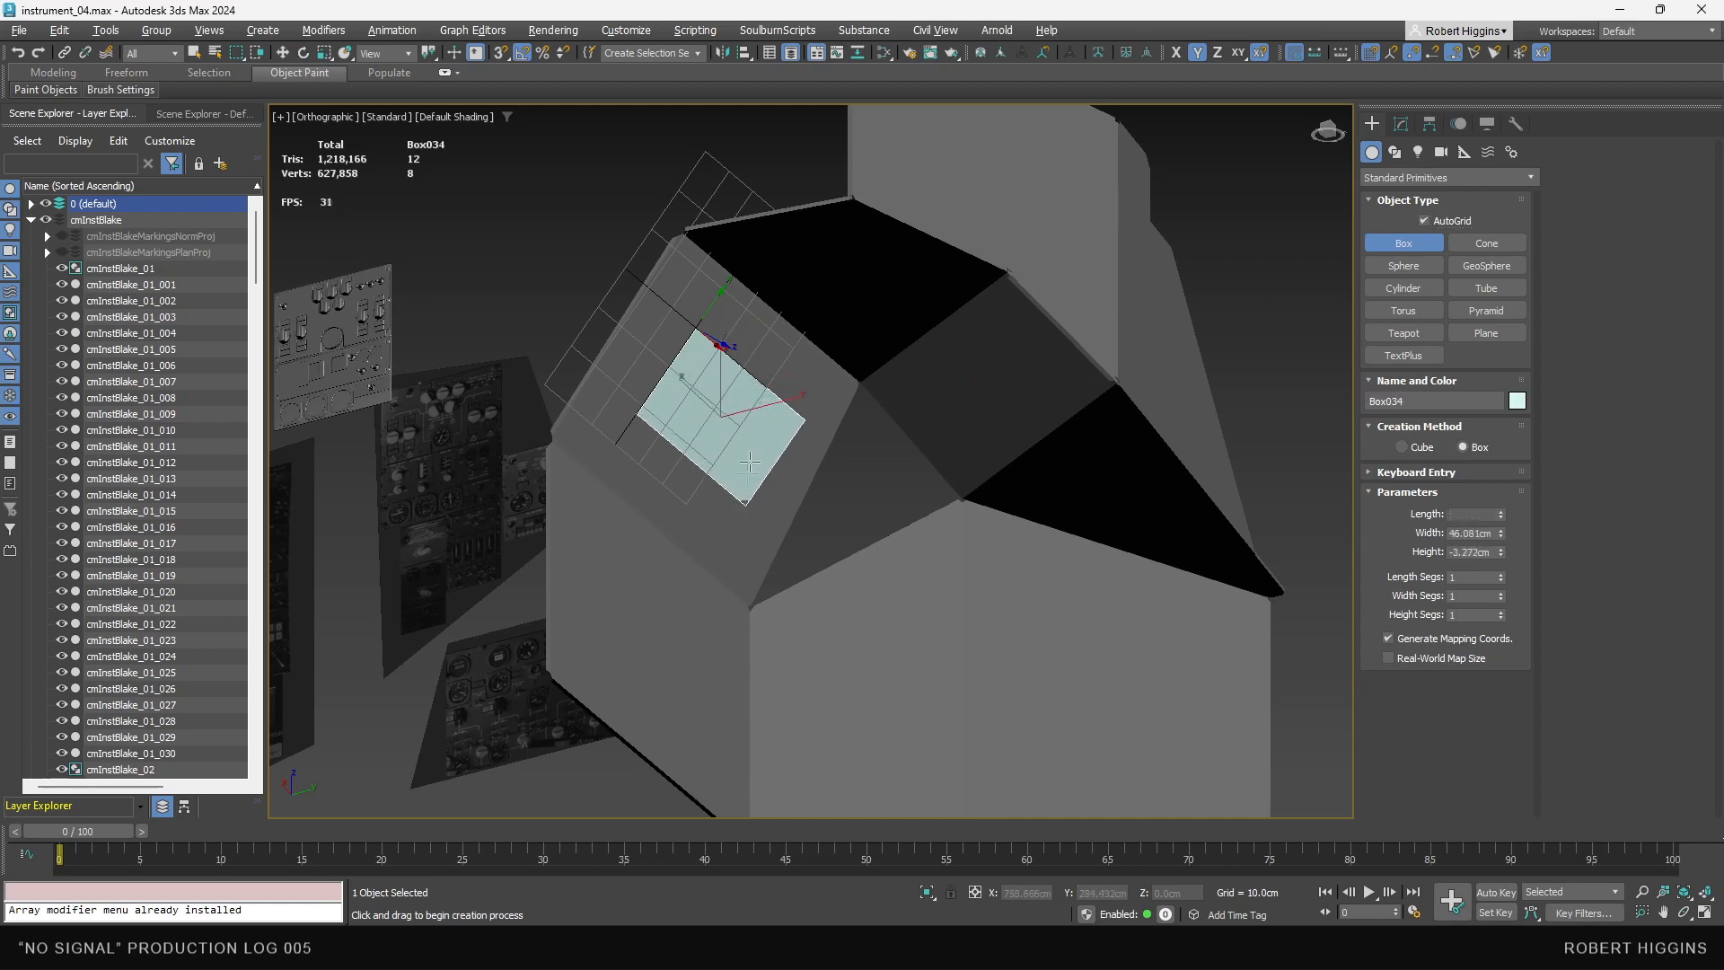
pyautogui.click(780, 432)
# - Link the detached sloped face to the new box as its child
pyautogui.press('e')
pyautogui.moveTo(748, 386); pyautogui.dragTo(770, 377, button='middle')
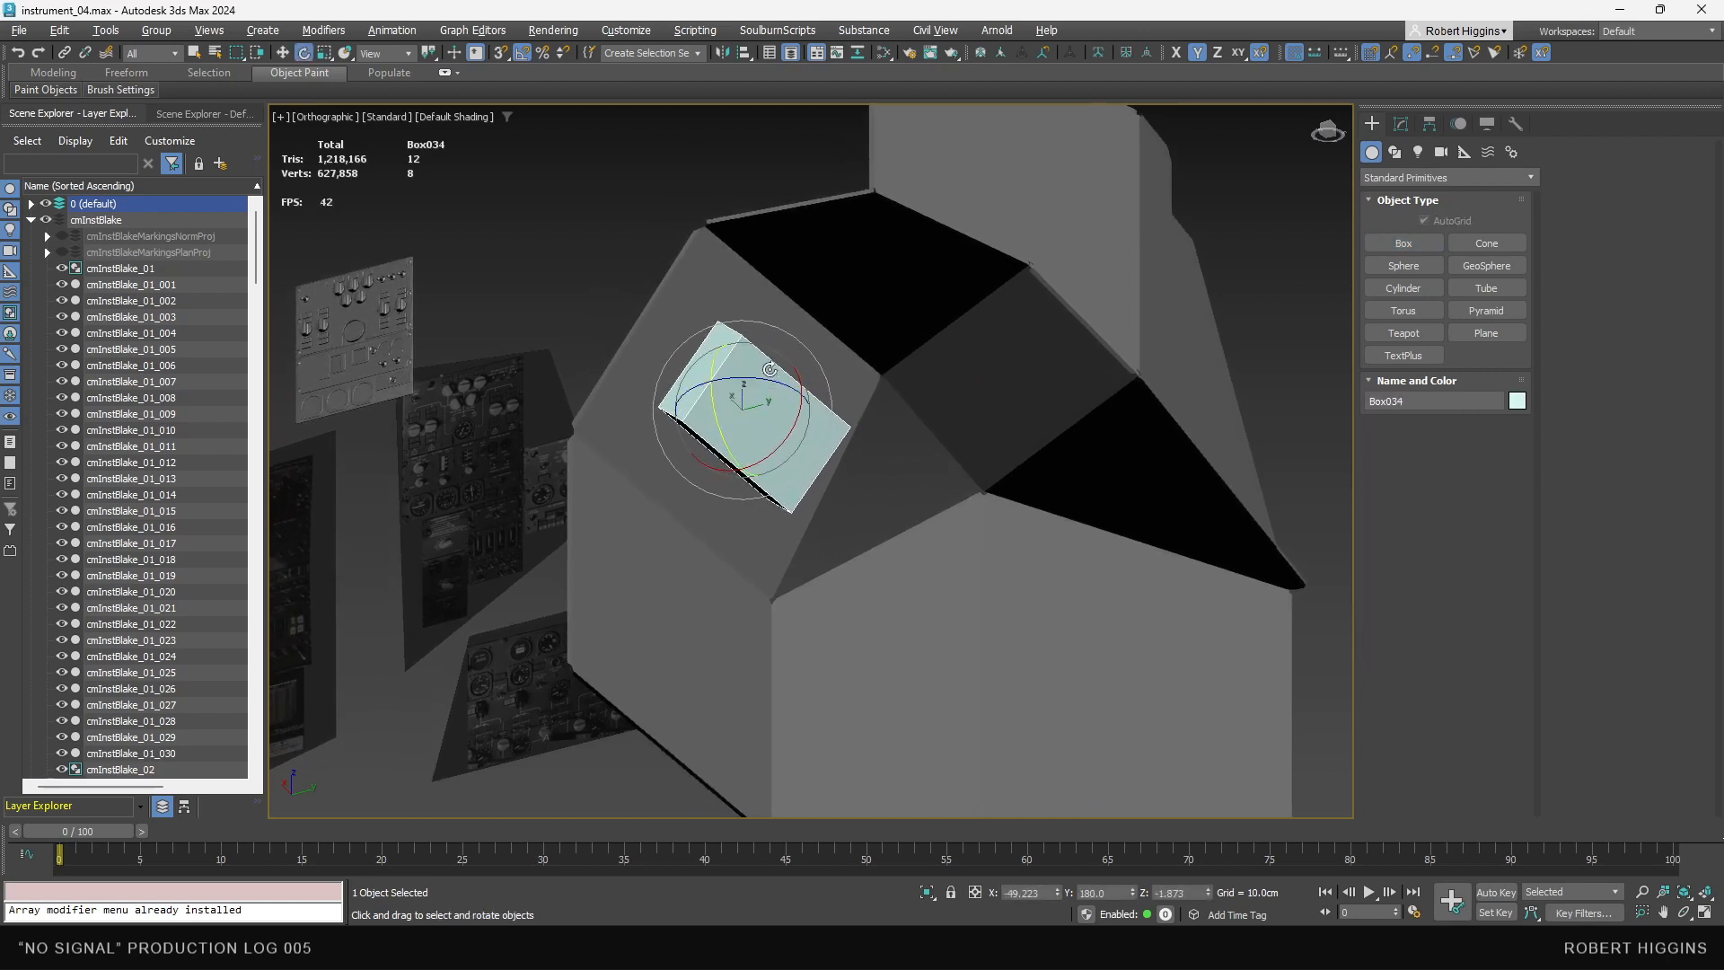
pyautogui.click(68, 51)
pyautogui.click(668, 333)
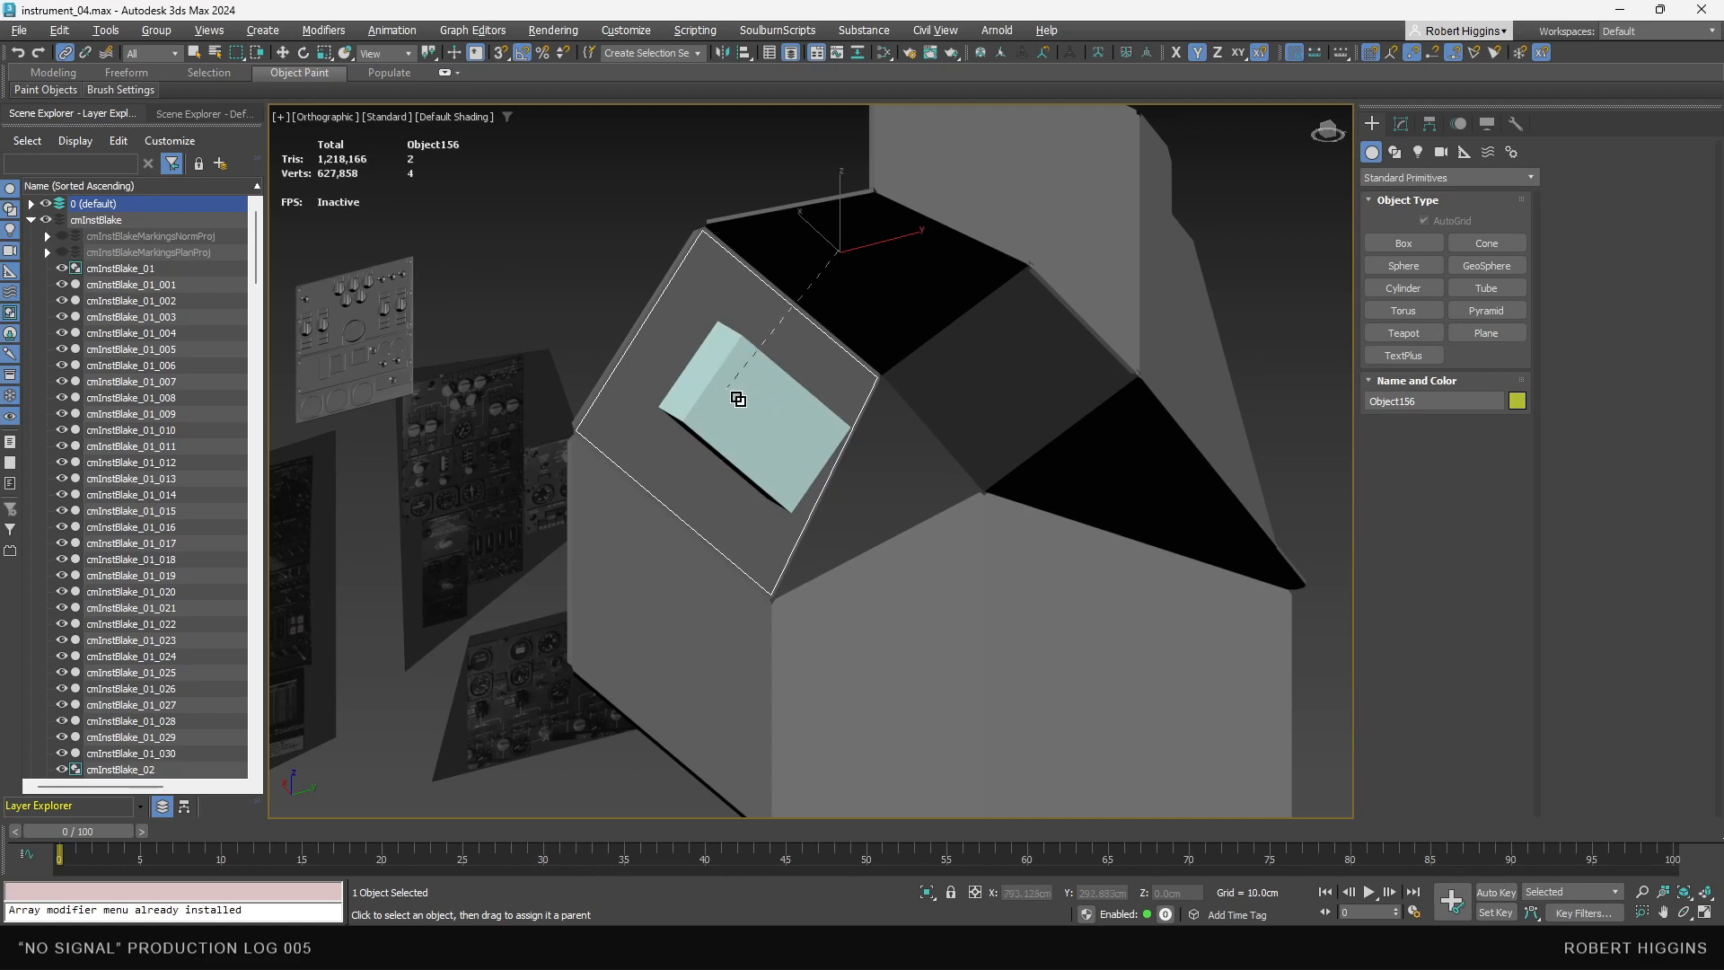
# - Create a second, world-aligned box in the empty space beside the panel shell as an orientation reference
pyautogui.moveTo(735, 383); pyautogui.dragTo(1254, 285, button='middle')
pyautogui.scroll(-2, 729, 341)
pyautogui.click(1404, 243)
pyautogui.moveTo(790, 533); pyautogui.dragTo(817, 609)
pyautogui.click(812, 563)
pyautogui.rightClick(789, 529)
pyautogui.moveTo(775, 499); pyautogui.dragTo(792, 599, button='middle')
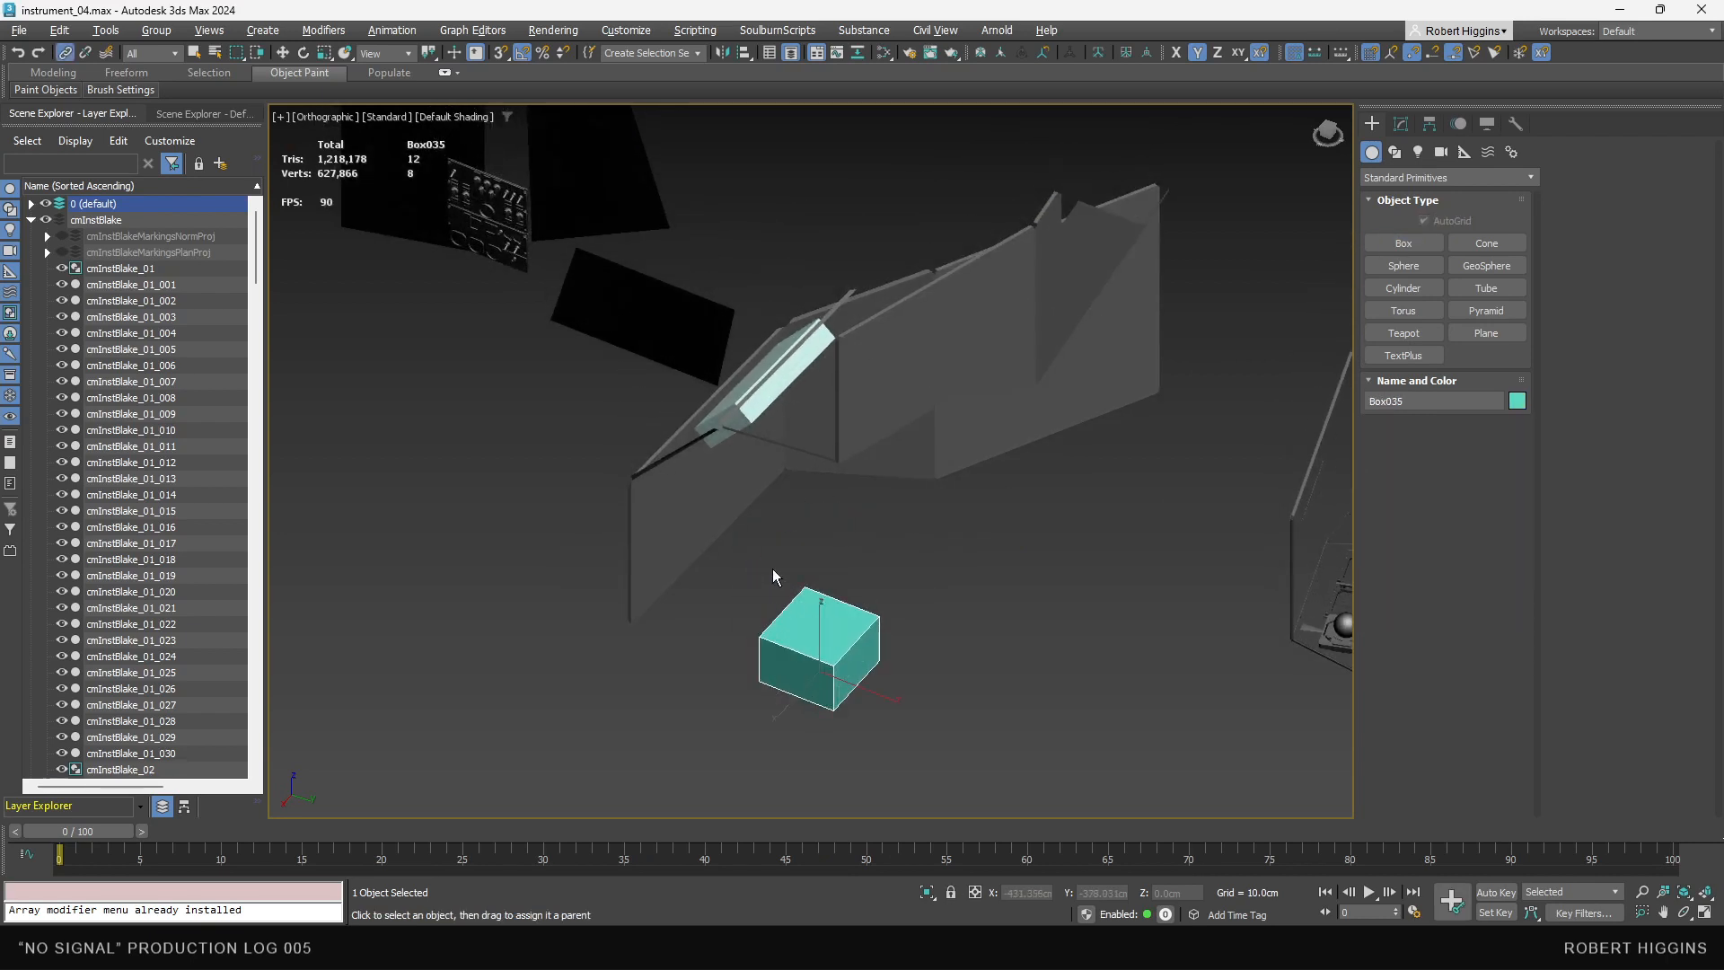
# - Align the box on the sloped face to the reference box in X, Y and Z orientation only, without matching position
pyautogui.keyDown('alt'); pyautogui.moveTo(773, 512); pyautogui.dragTo(700, 533, button='middle'); pyautogui.keyUp('alt')
pyautogui.click(677, 515)
pyautogui.hotkey('alt', 'a')
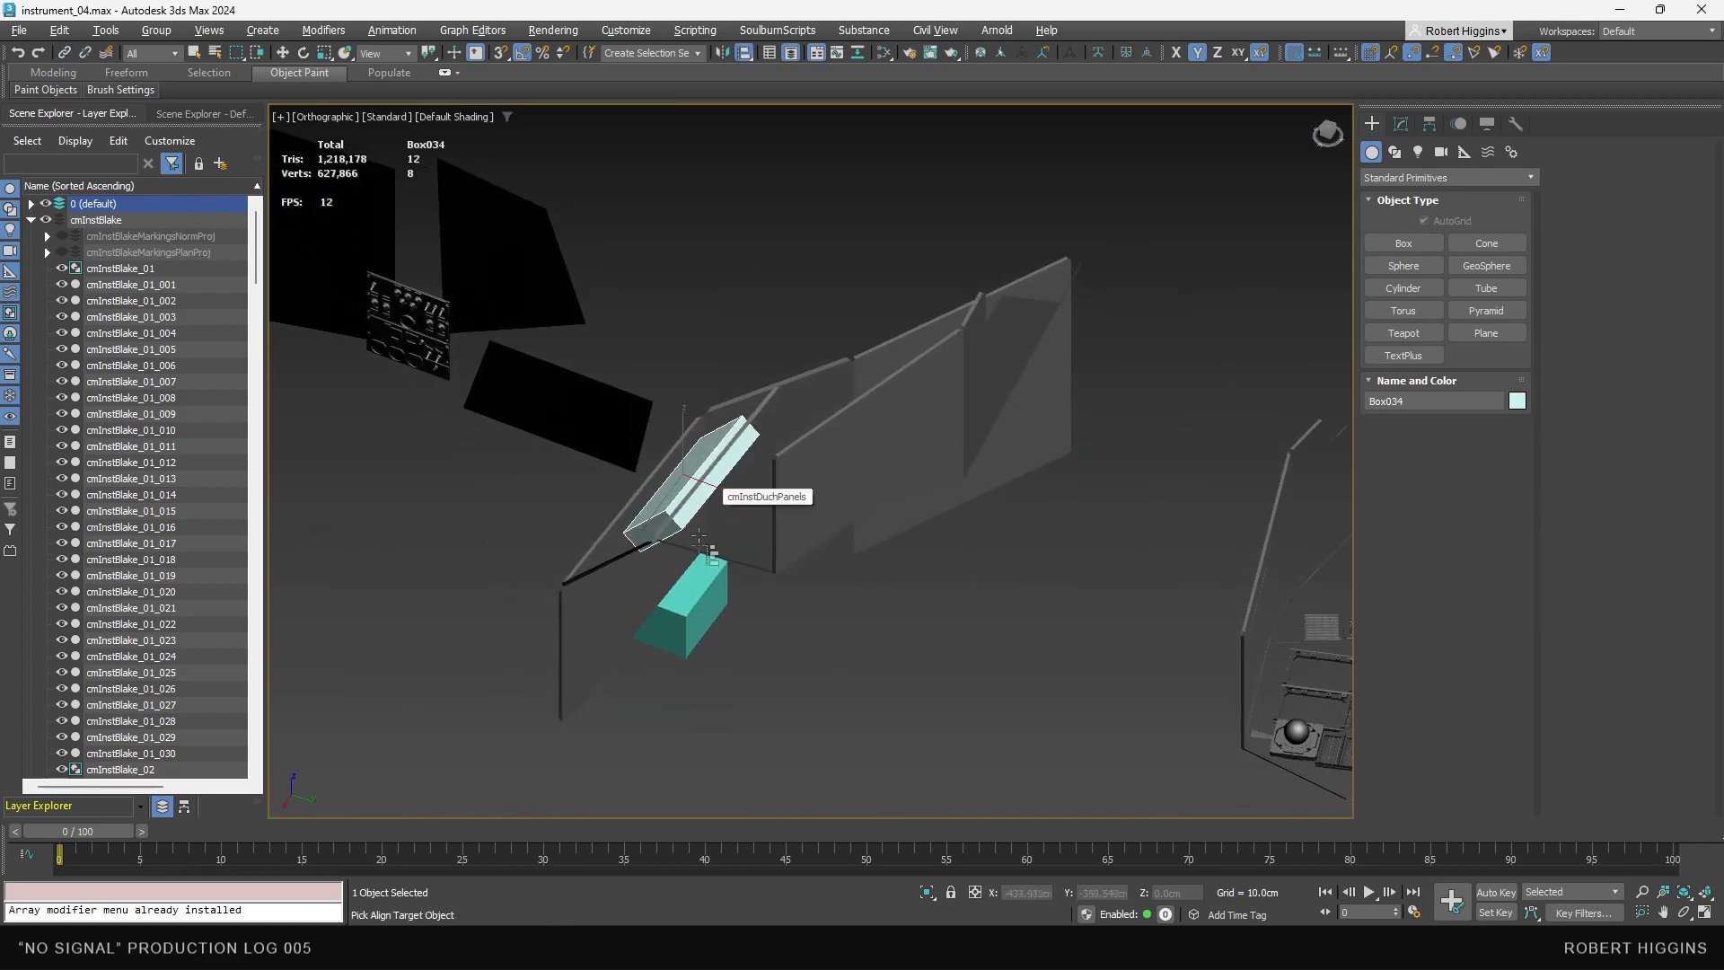
pyautogui.click(707, 588)
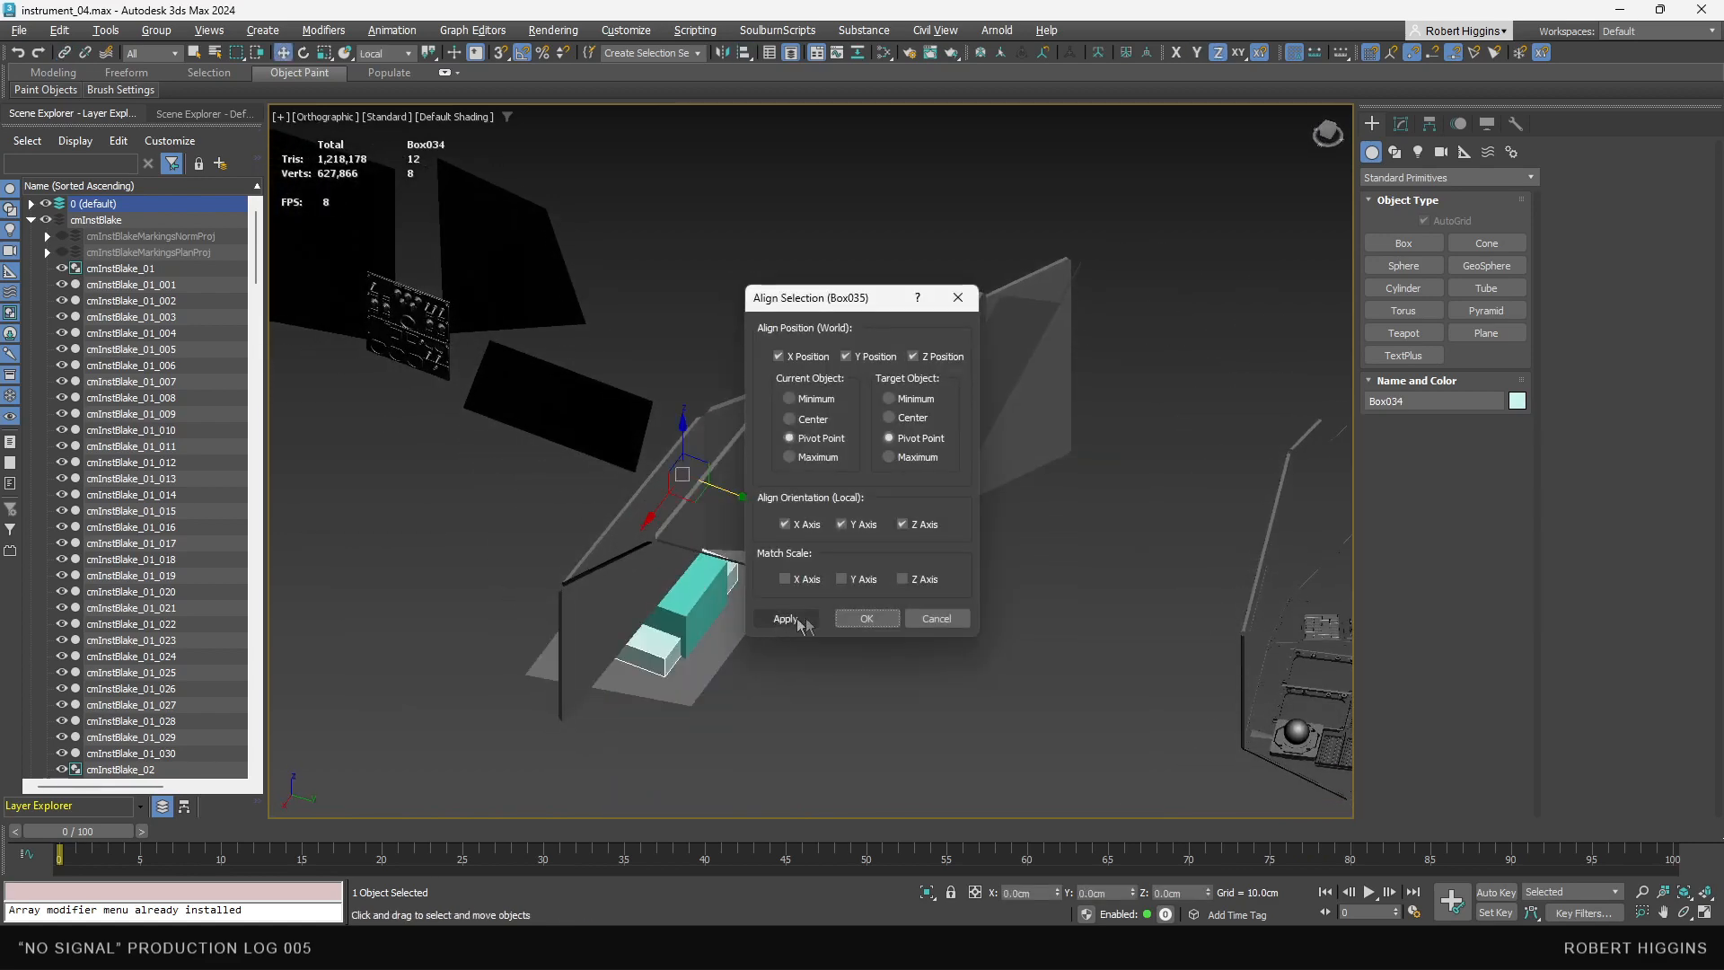
pyautogui.click(790, 360)
pyautogui.click(849, 358)
pyautogui.click(929, 357)
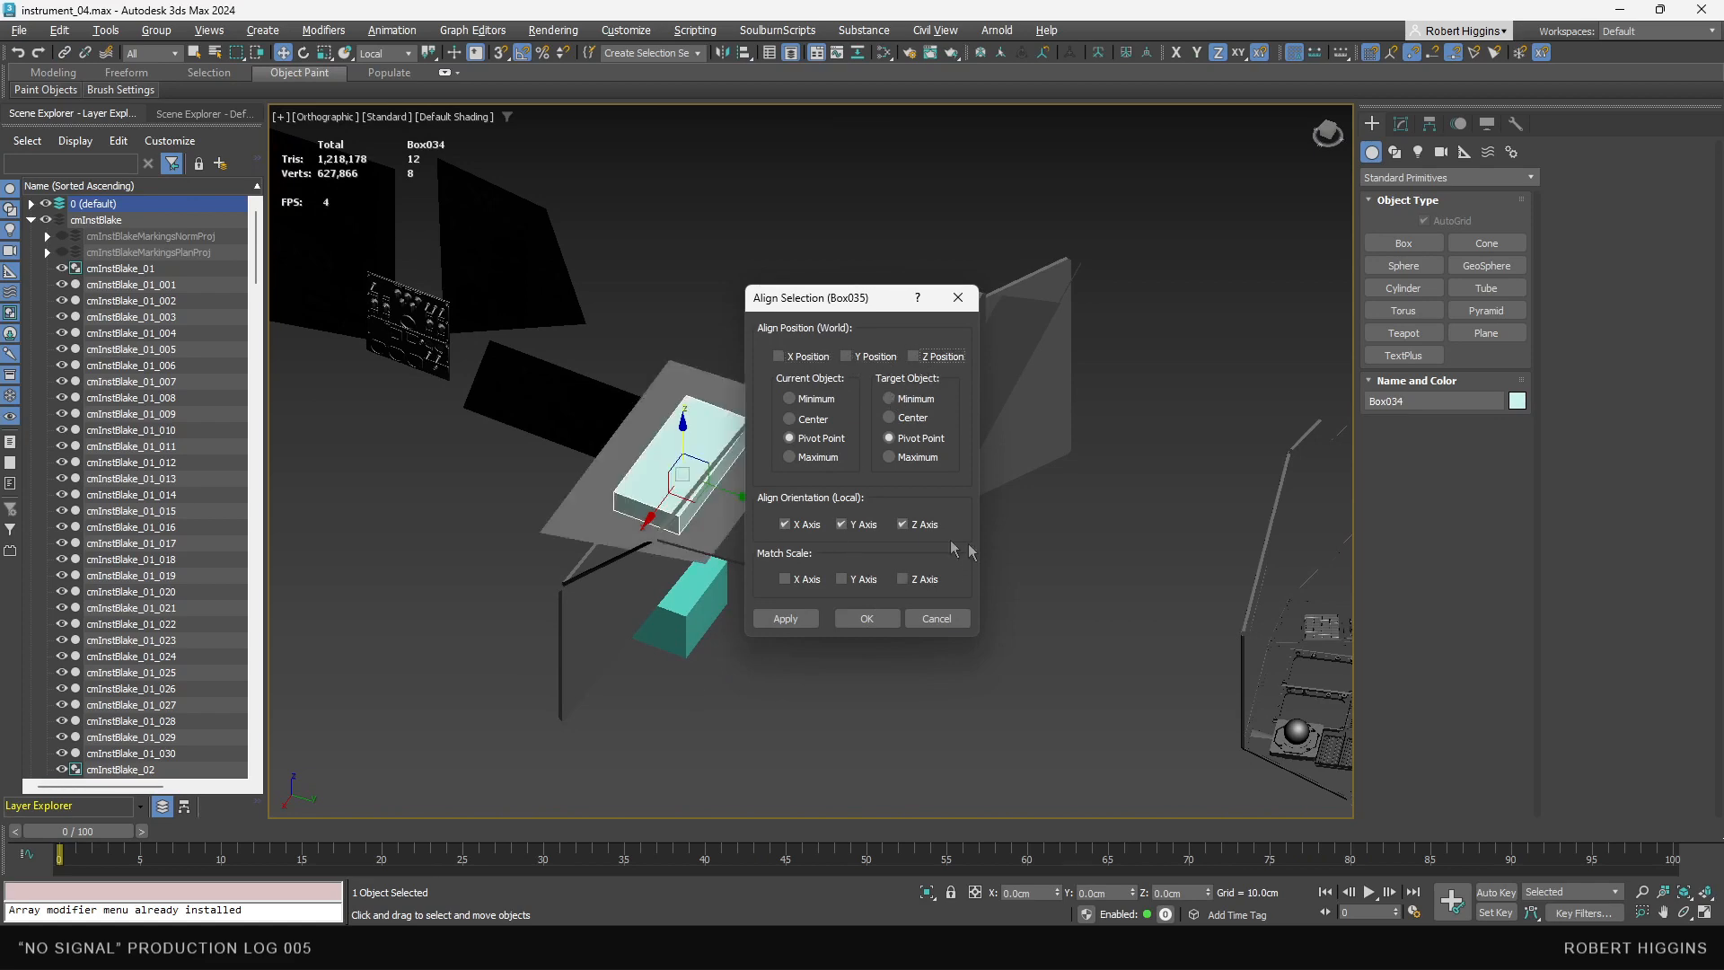
pyautogui.click(868, 619)
# - Rotate the box and its linked face 90 degrees about the Y axis to stand them upright
pyautogui.keyDown('alt'); pyautogui.moveTo(790, 566); pyautogui.dragTo(790, 524, button='middle'); pyautogui.keyUp('alt')
pyautogui.press('e')
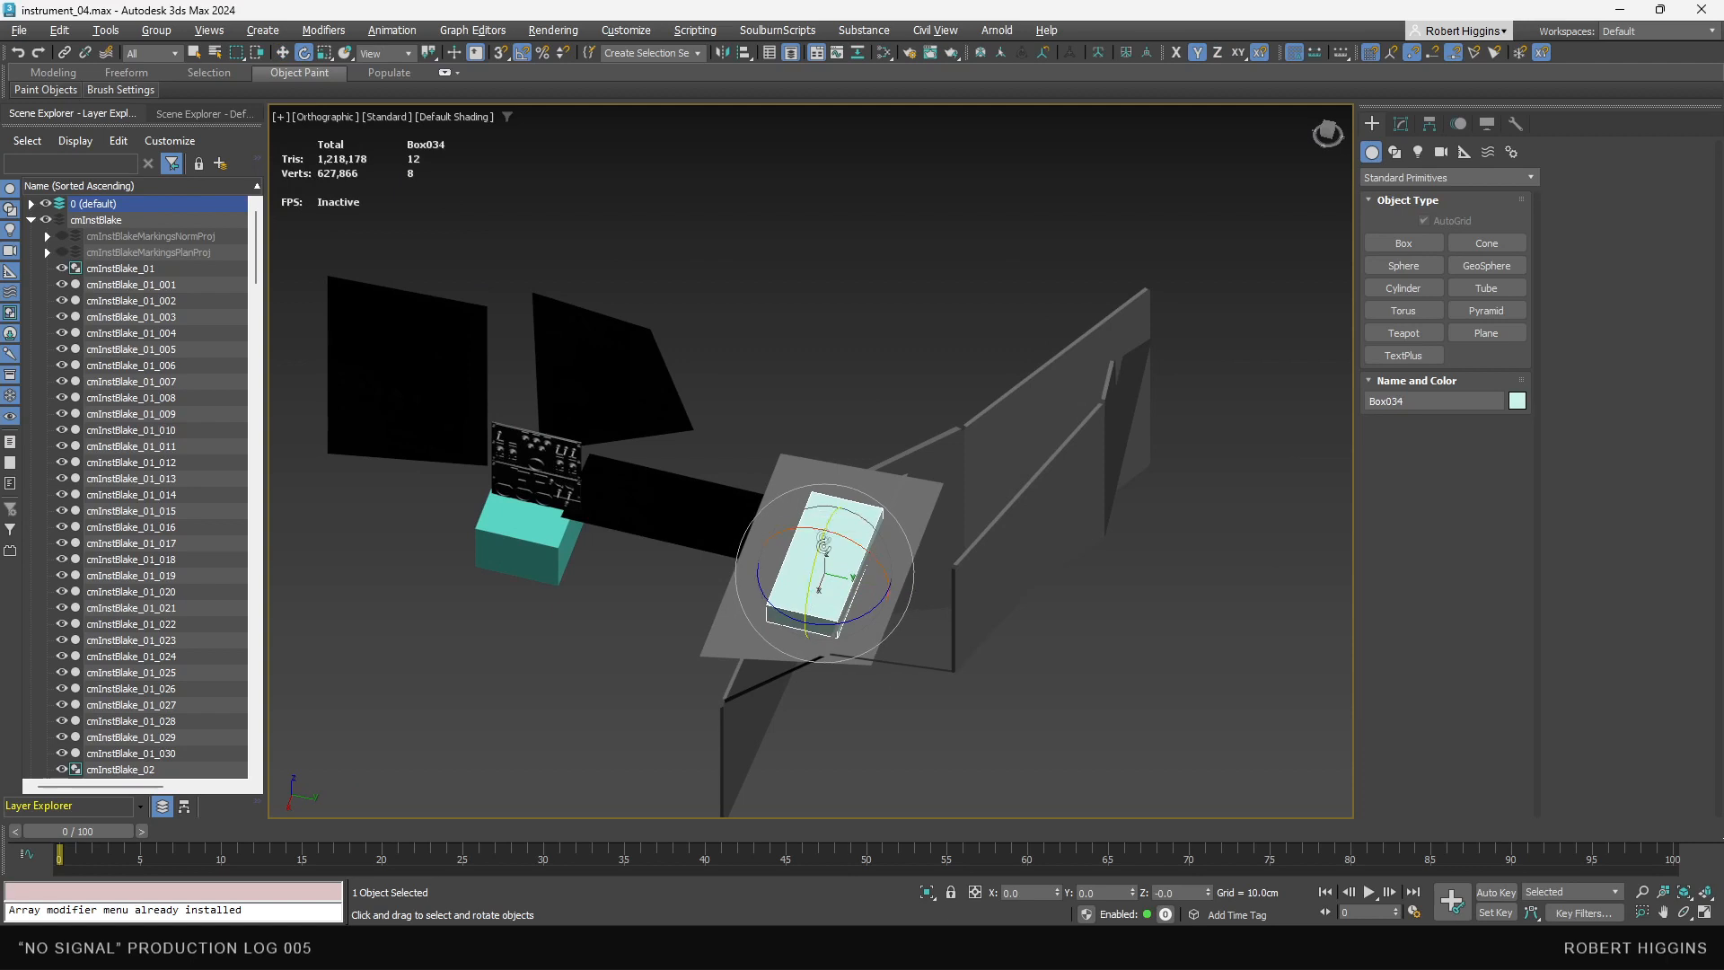
pyautogui.moveTo(813, 553); pyautogui.dragTo(728, 694)
pyautogui.moveTo(744, 590); pyautogui.dragTo(785, 631, button='middle')
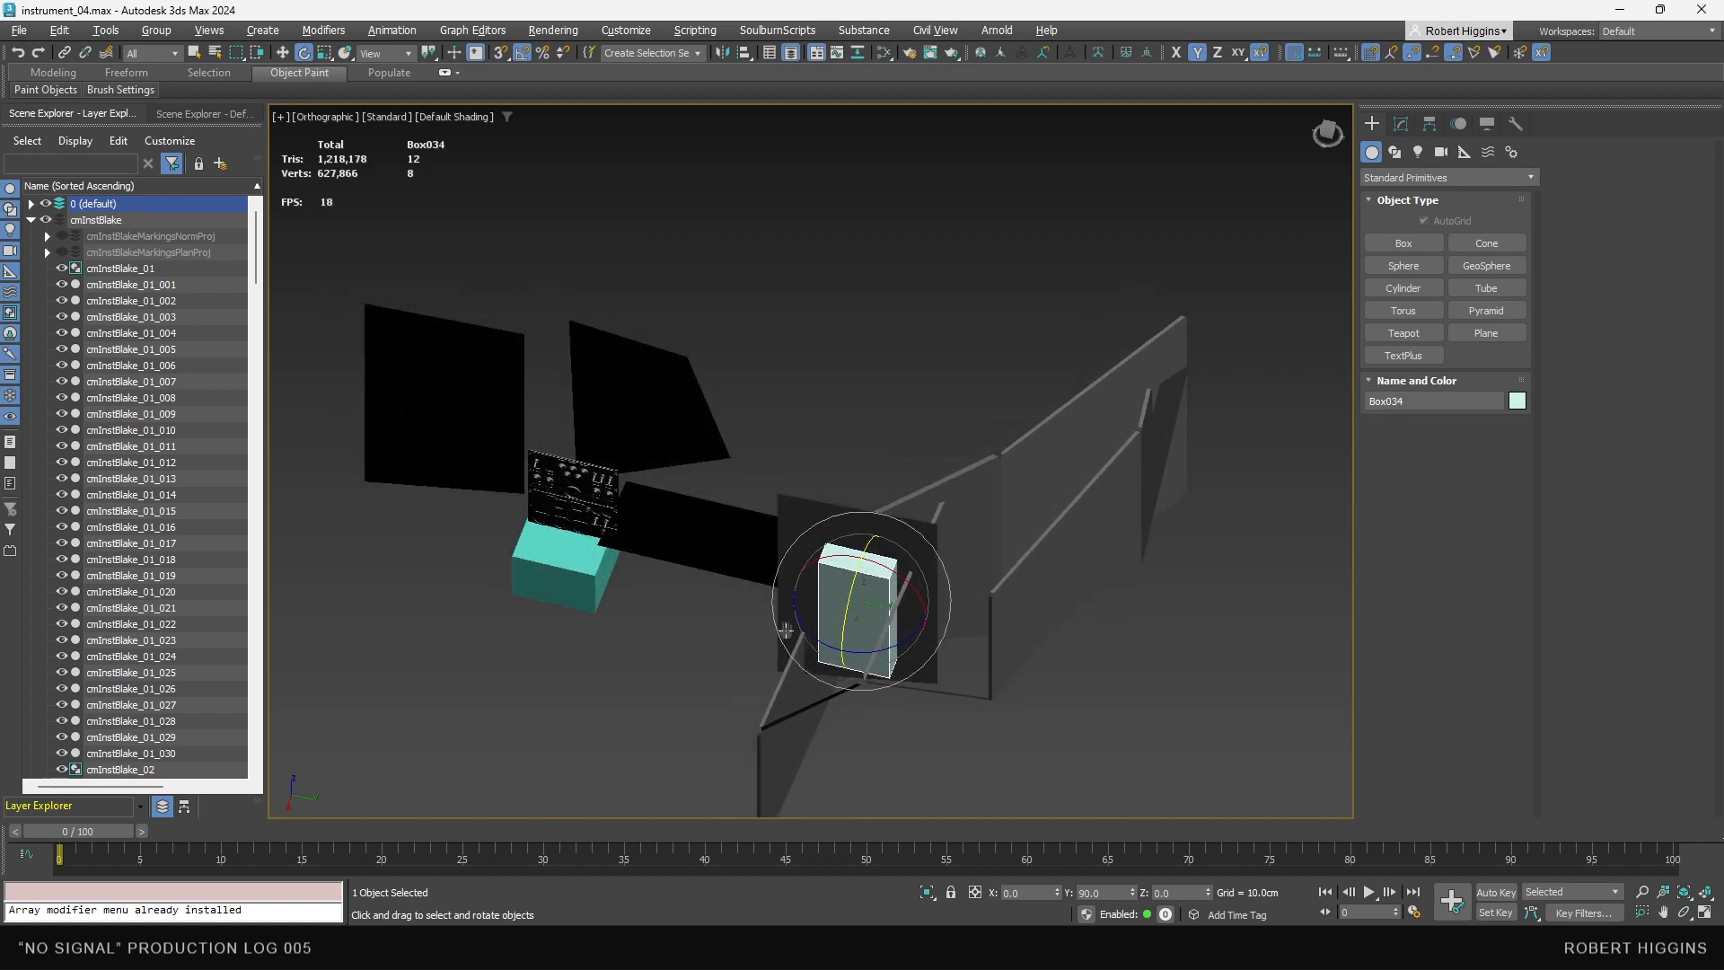
# - Select all the objects of the modelled light-grey instrument panel in front of the reference images
pyautogui.keyDown('alt'); pyautogui.moveTo(827, 575); pyautogui.dragTo(871, 554, button='middle'); pyautogui.keyUp('alt')
pyautogui.moveTo(746, 573); pyautogui.dragTo(808, 508, button='middle')
pyautogui.keyDown('alt'); pyautogui.moveTo(622, 453); pyautogui.dragTo(745, 410, button='middle'); pyautogui.keyUp('alt')
pyautogui.moveTo(708, 439)
pyautogui.keyDown('alt'); pyautogui.mouseDown(button='middle')
pyautogui.moveTo(732, 413)
pyautogui.moveTo(742, 425)
pyautogui.moveTo(711, 448)
pyautogui.mouseUp(button='middle'); pyautogui.keyUp('alt')
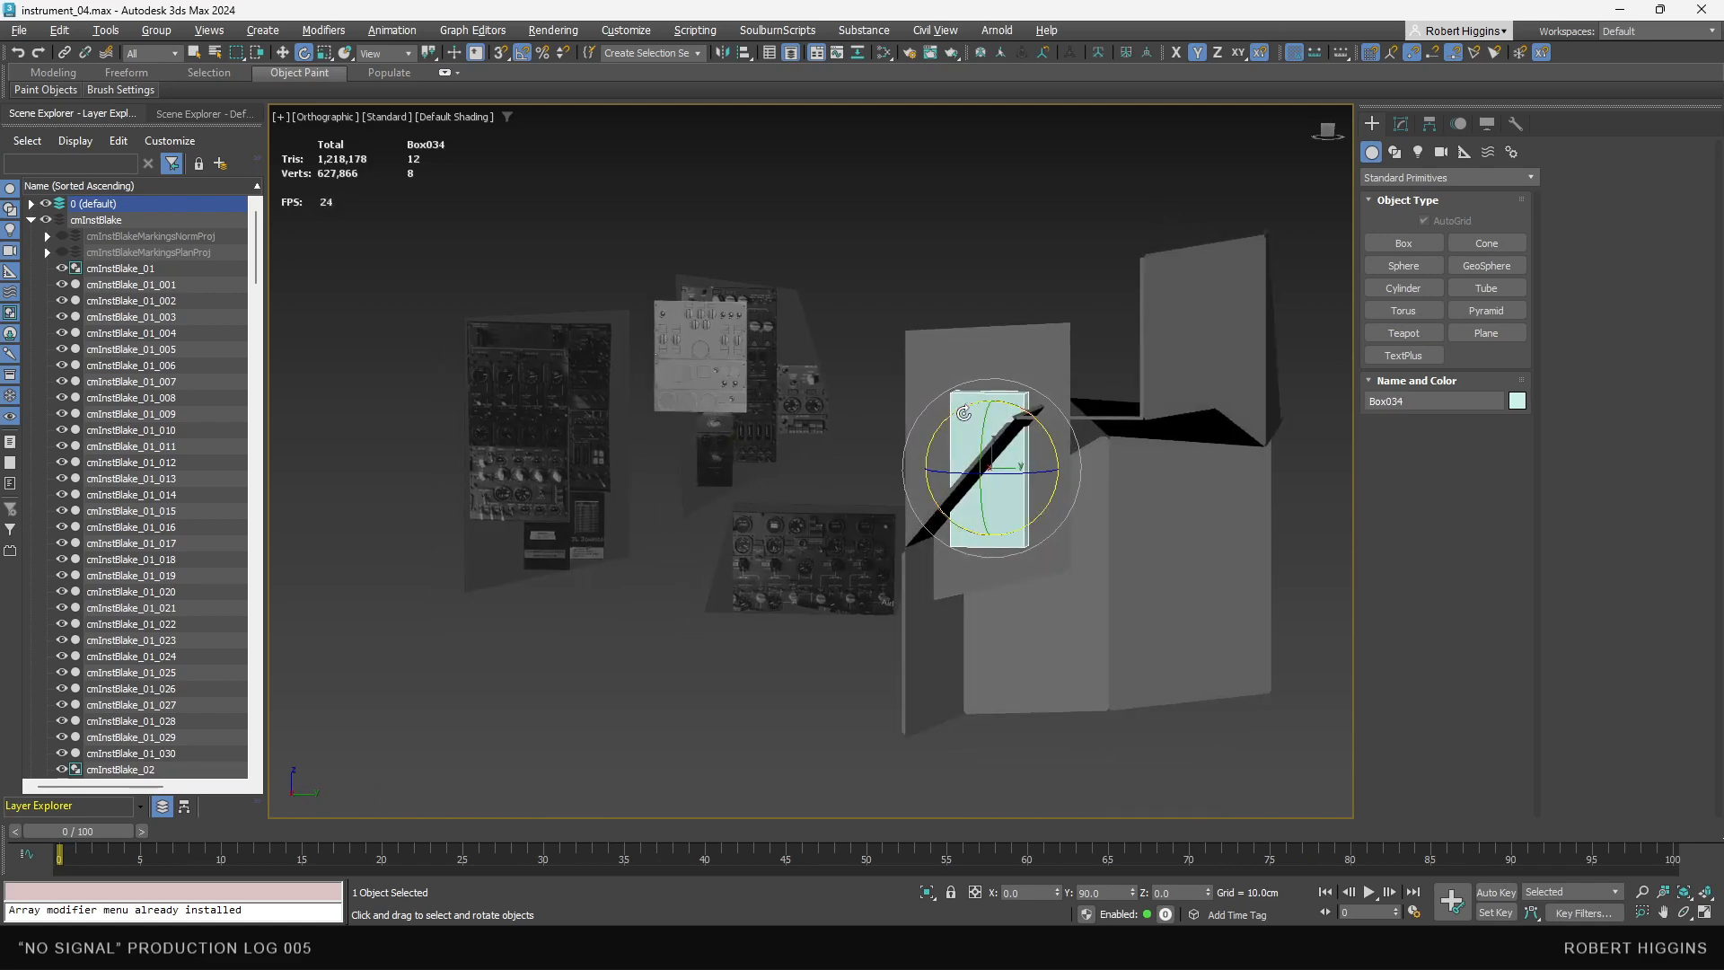
pyautogui.scroll(2, 962, 413)
pyautogui.moveTo(962, 413); pyautogui.dragTo(1010, 476, button='middle')
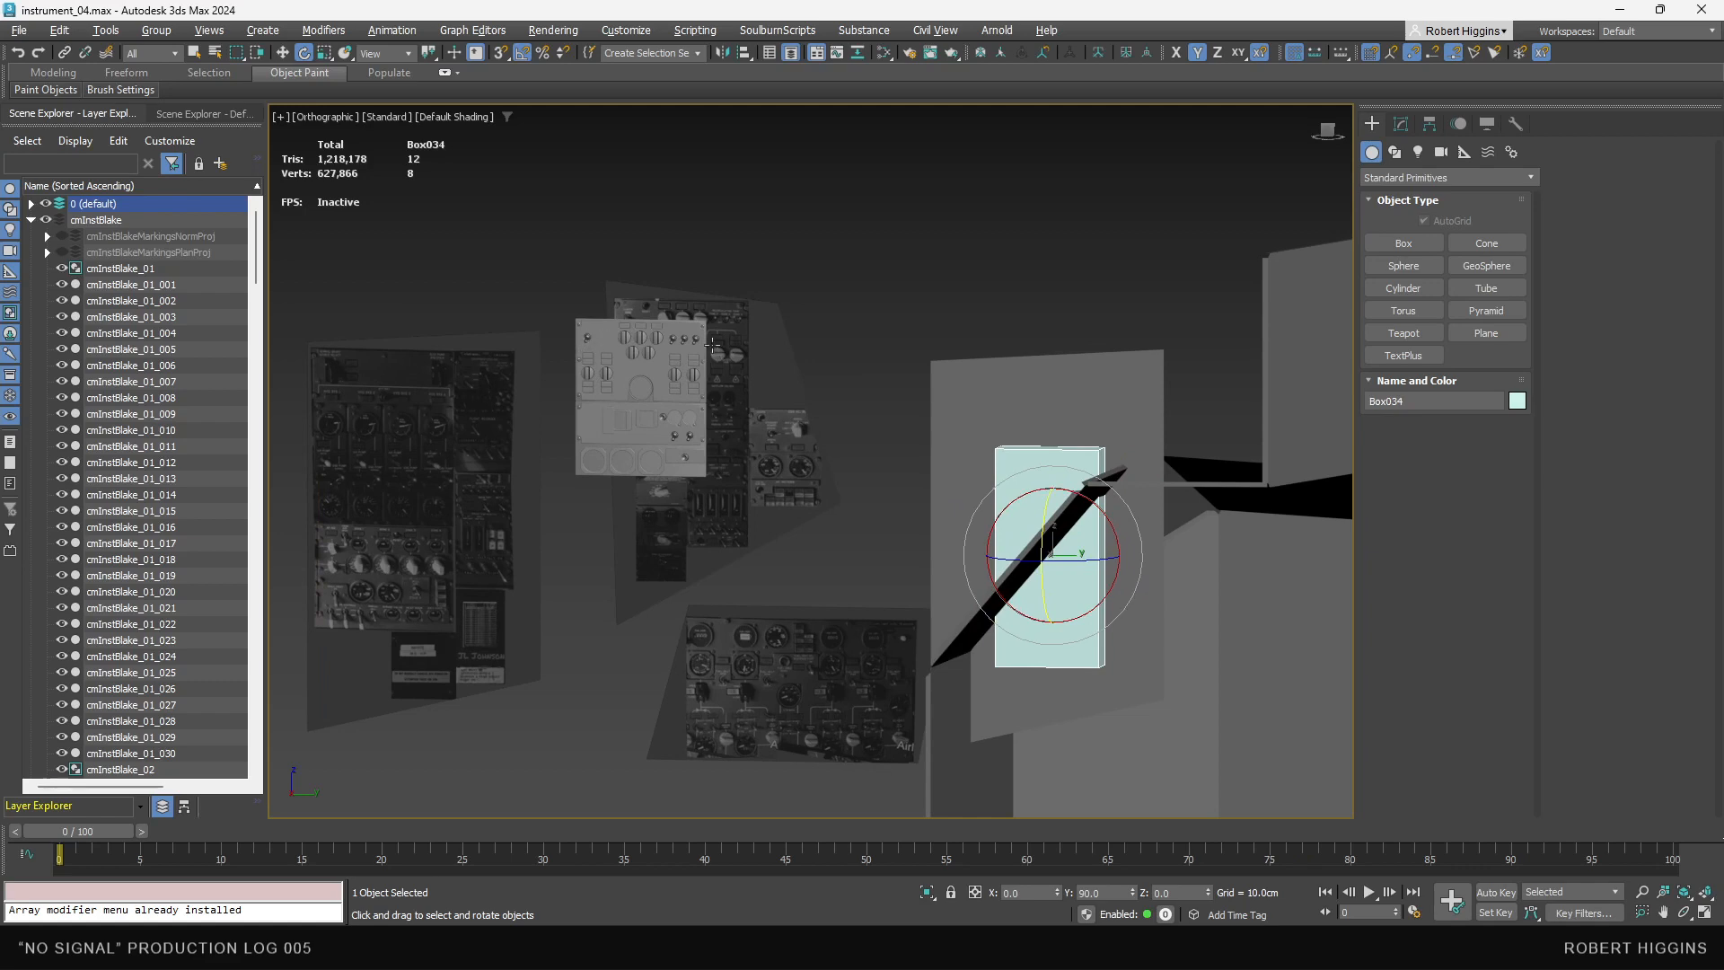
pyautogui.click(637, 355)
pyautogui.scroll(2, 611, 344)
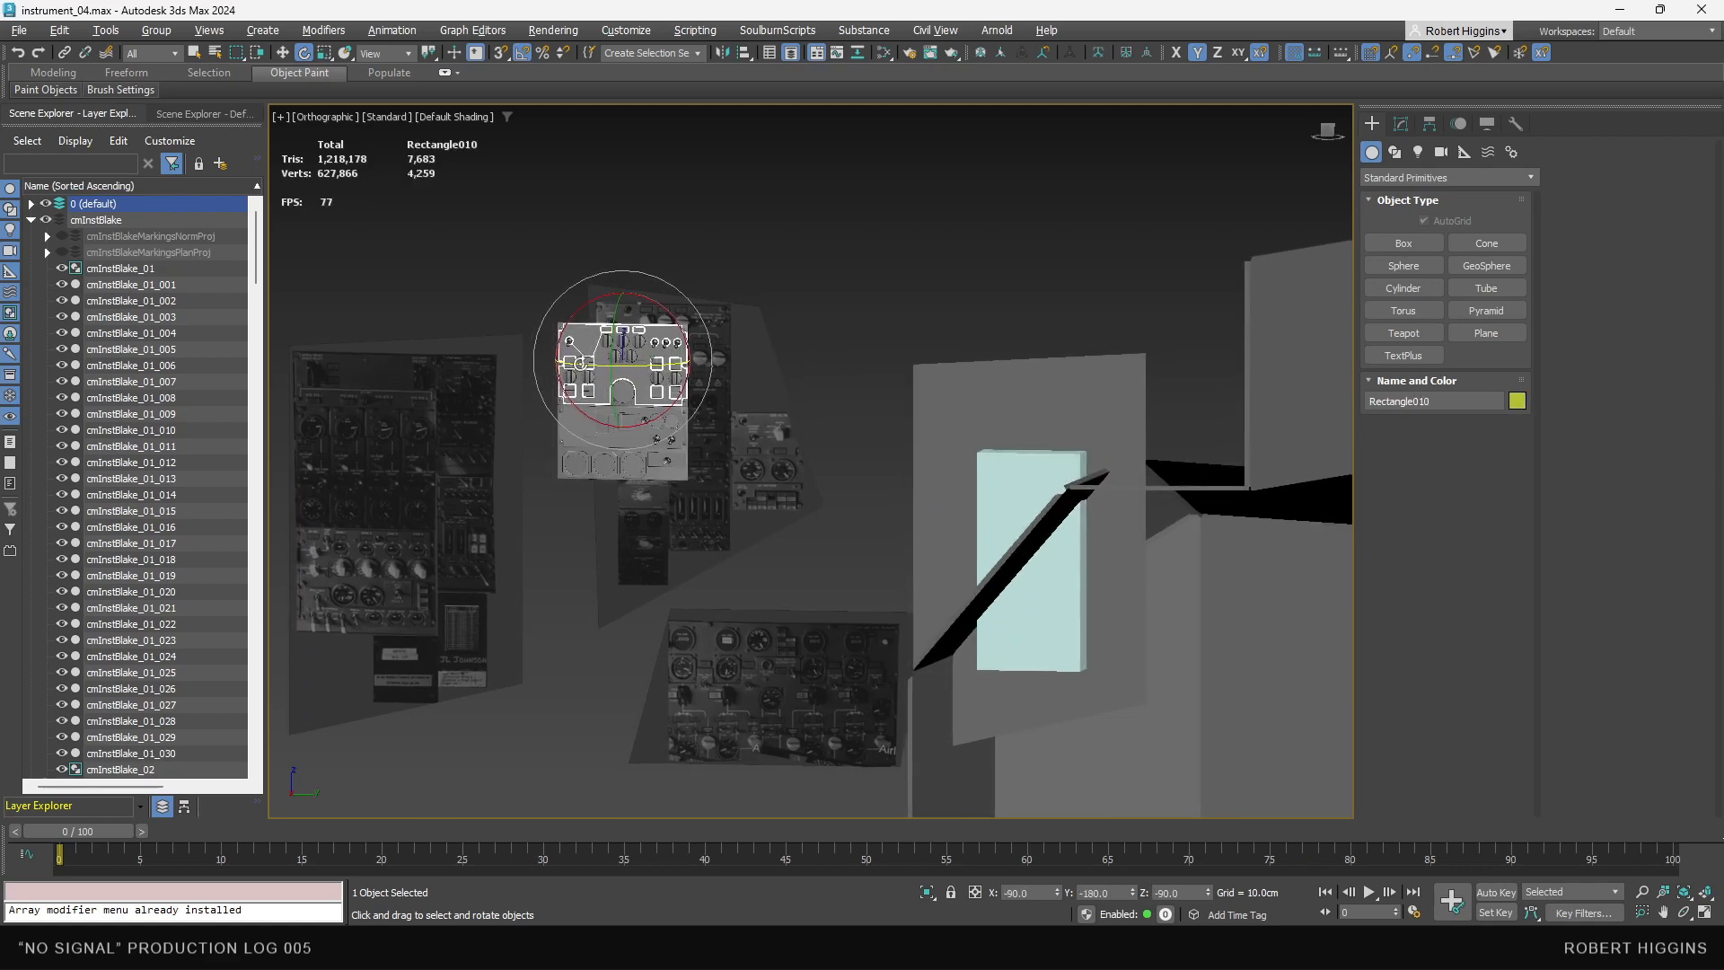
pyautogui.moveTo(524, 257); pyautogui.dragTo(584, 541)
pyautogui.moveTo(584, 541); pyautogui.dragTo(524, 524, button='middle')
pyautogui.press('q')
pyautogui.moveTo(547, 410); pyautogui.dragTo(527, 409, button='middle')
pyautogui.press('w')
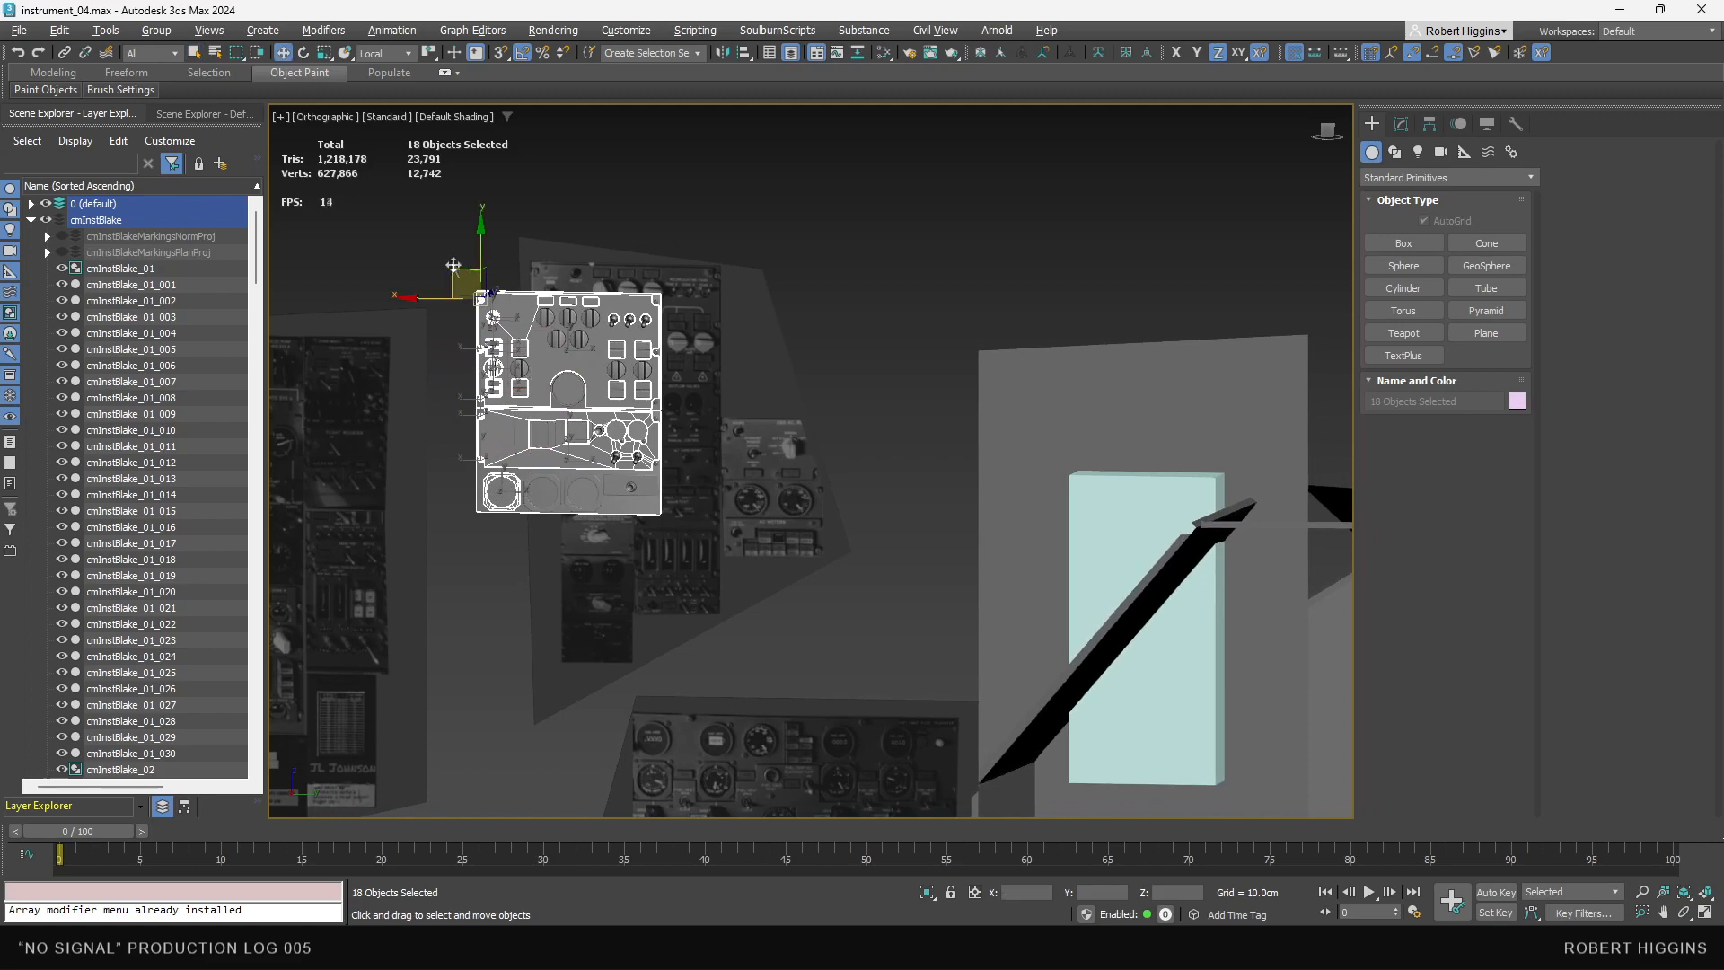
# - Using the World coordinate system, copy the selected instrument panel over to the upright detached face and seat it against the surface along X
pyautogui.click(384, 54)
pyautogui.click(382, 95)
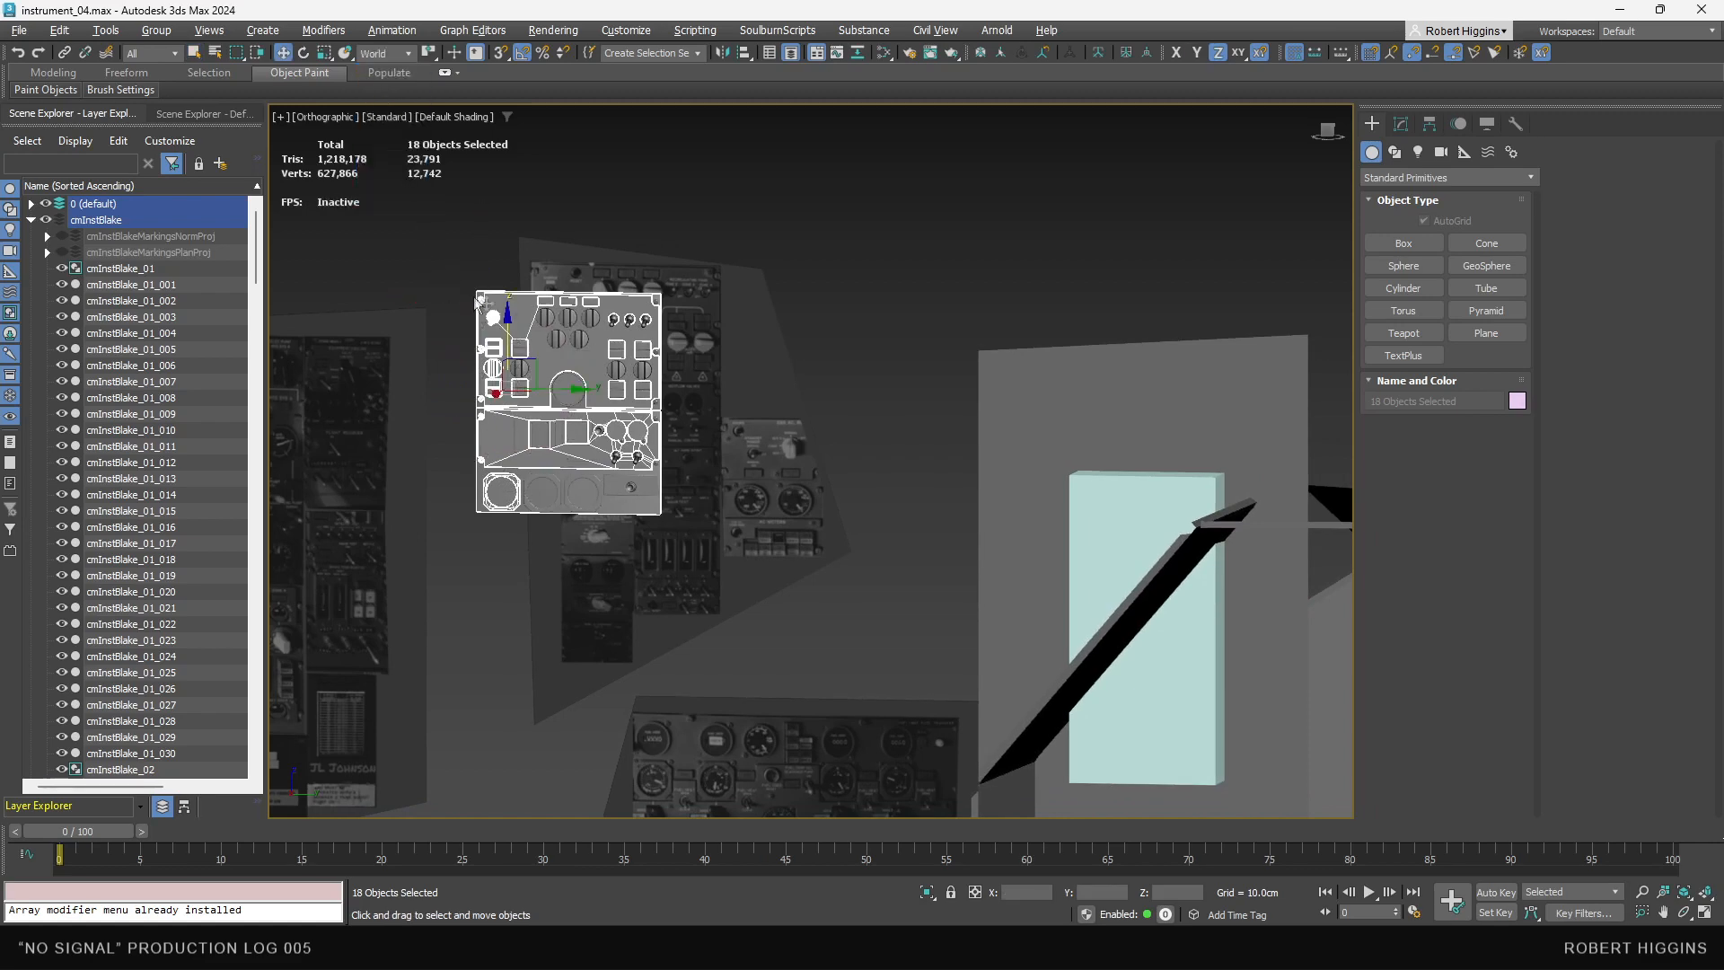
pyautogui.moveTo(531, 367); pyautogui.dragTo(1125, 457)
pyautogui.click(854, 547)
pyautogui.moveTo(854, 546)
pyautogui.keyDown('alt'); pyautogui.mouseDown(button='middle')
pyautogui.moveTo(913, 620)
pyautogui.moveTo(898, 566)
pyautogui.mouseUp(button='middle'); pyautogui.keyUp('alt')
pyautogui.moveTo(892, 520); pyautogui.dragTo(955, 414)
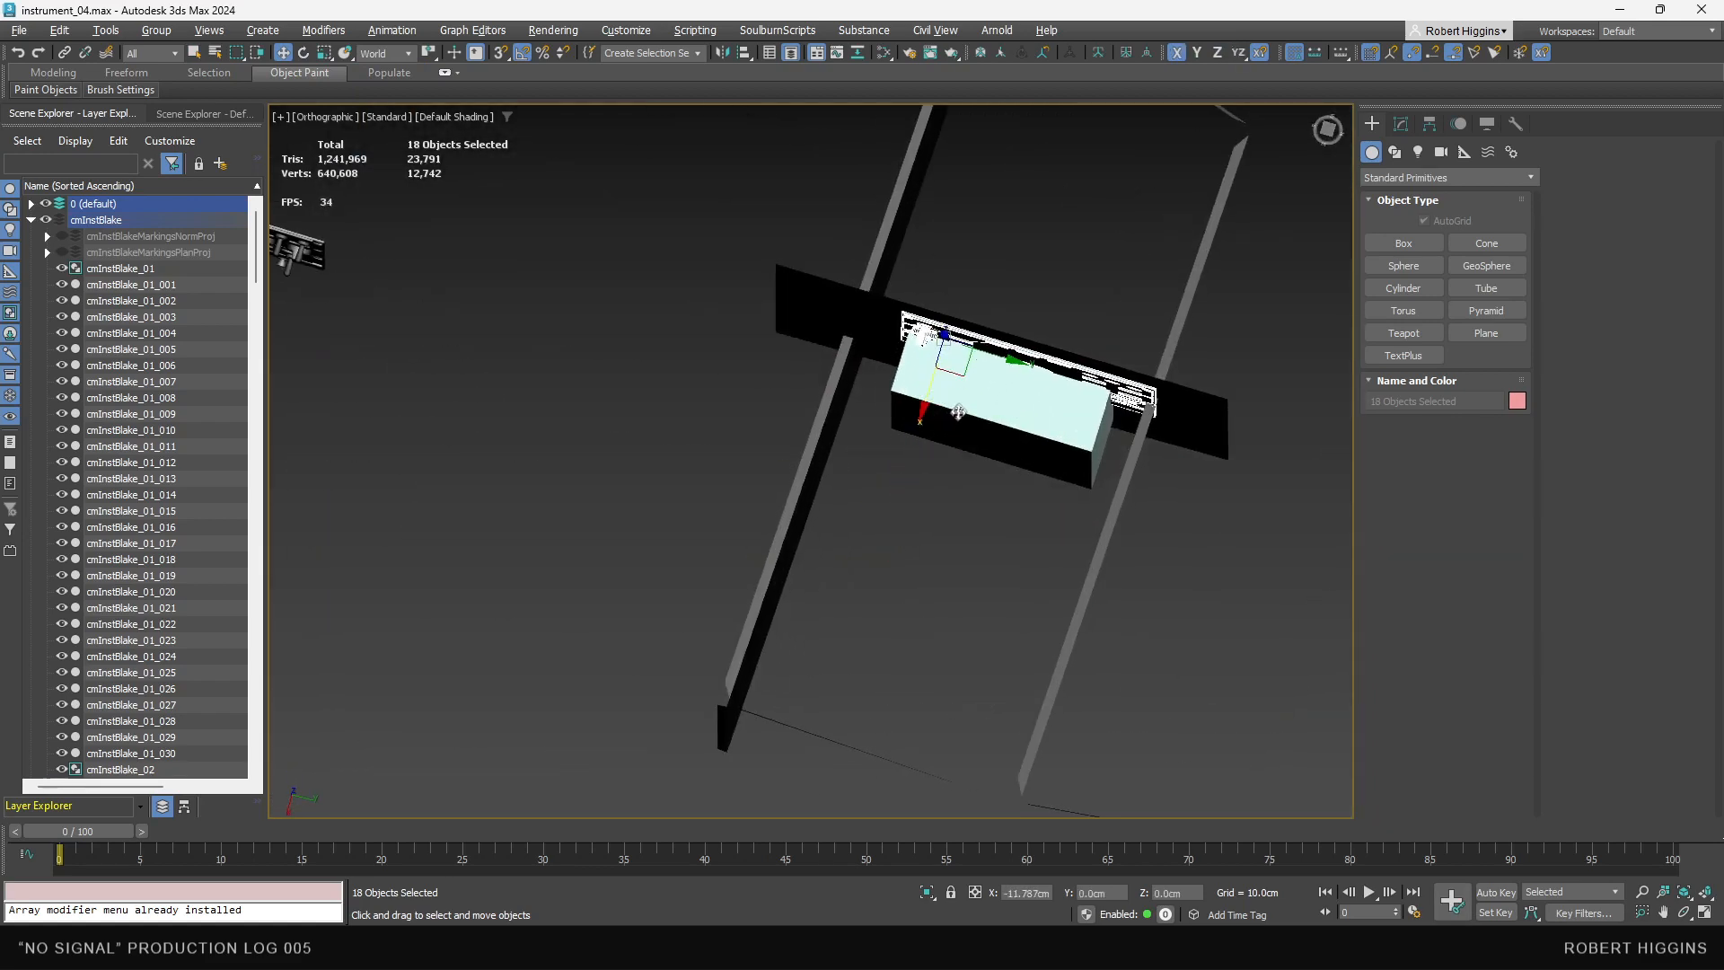
pyautogui.scroll(6, 955, 414)
pyautogui.scroll(-10, 926, 259)
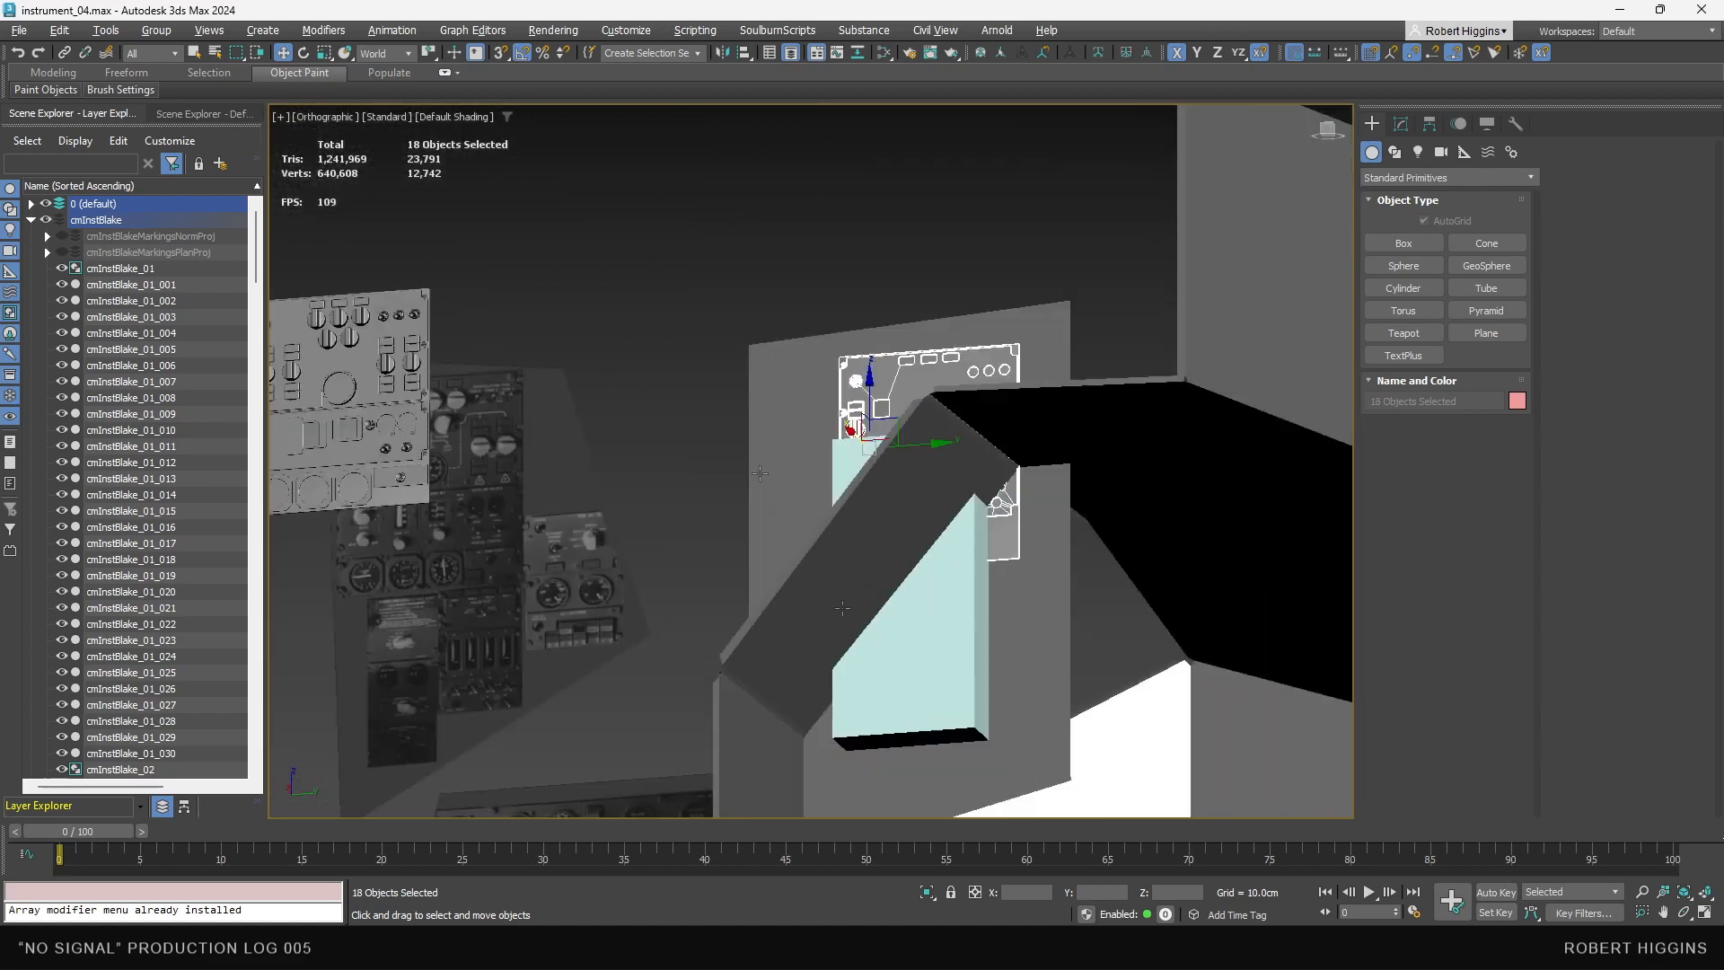
# - Link the copied instrument panel objects to the detached face
pyautogui.click(63, 52)
pyautogui.moveTo(974, 500); pyautogui.dragTo(892, 535)
pyautogui.keyDown('alt'); pyautogui.moveTo(892, 534); pyautogui.dragTo(719, 321, button='middle'); pyautogui.keyUp('alt')
pyautogui.press('w')
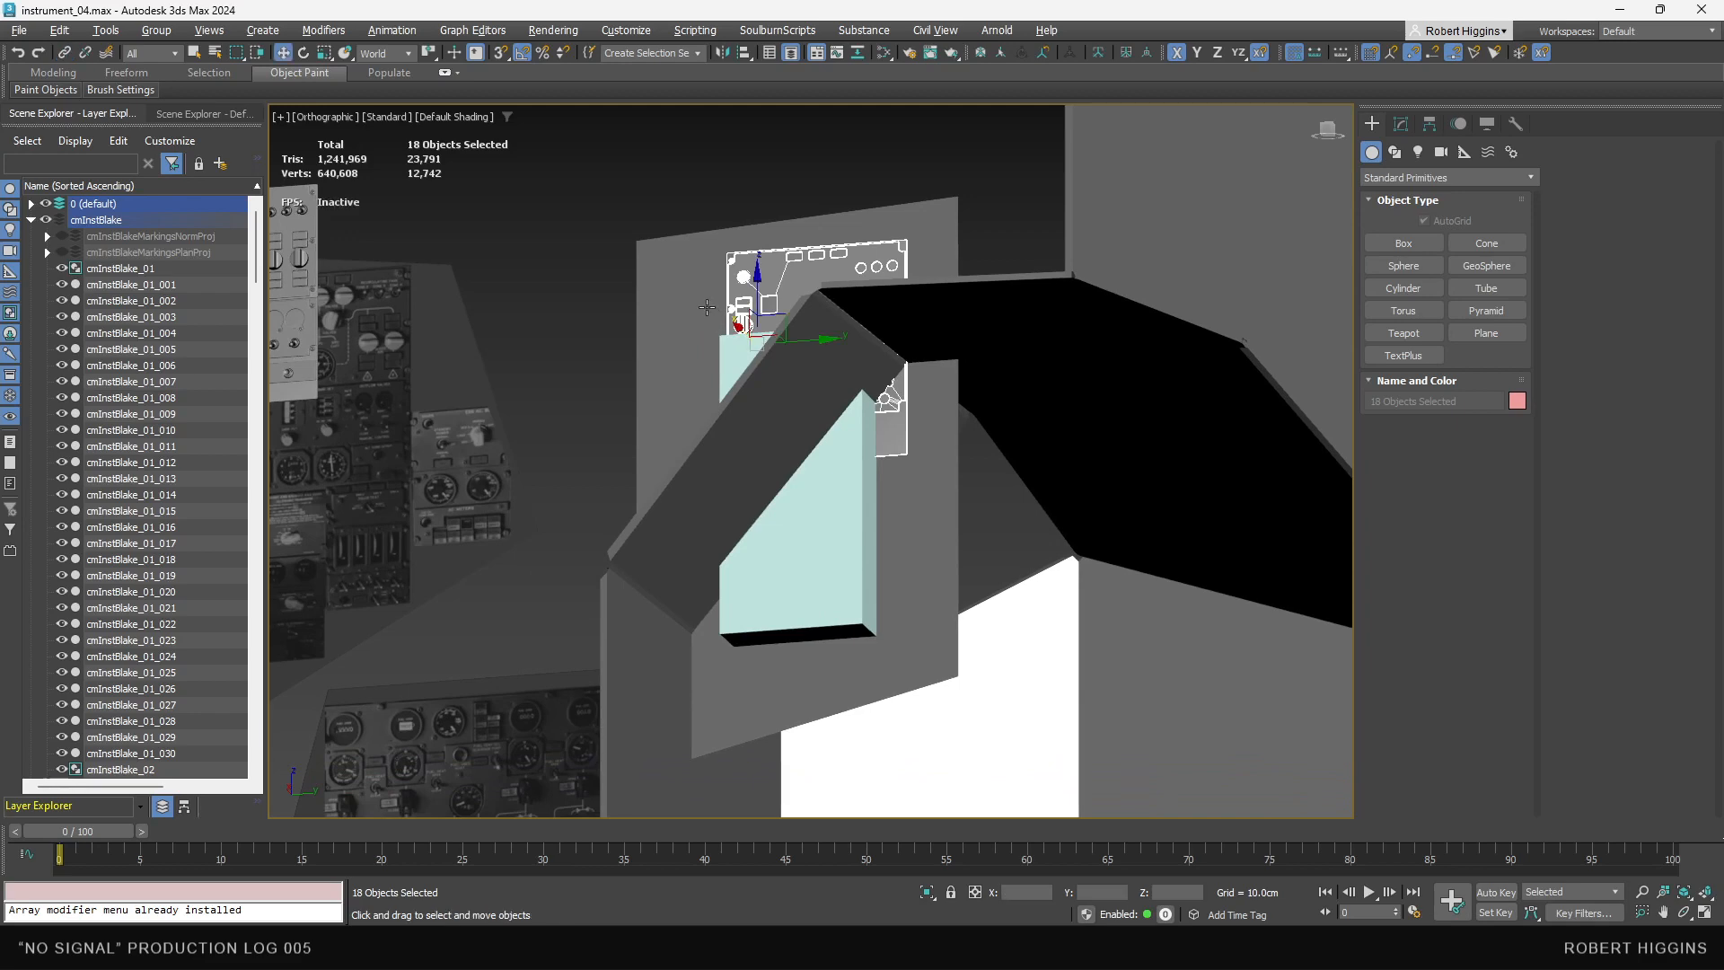
# - Delete the helper box on the detached face and the spare boxes left elsewhere in the scene
pyautogui.click(790, 546)
pyautogui.scroll(-10, 773, 537)
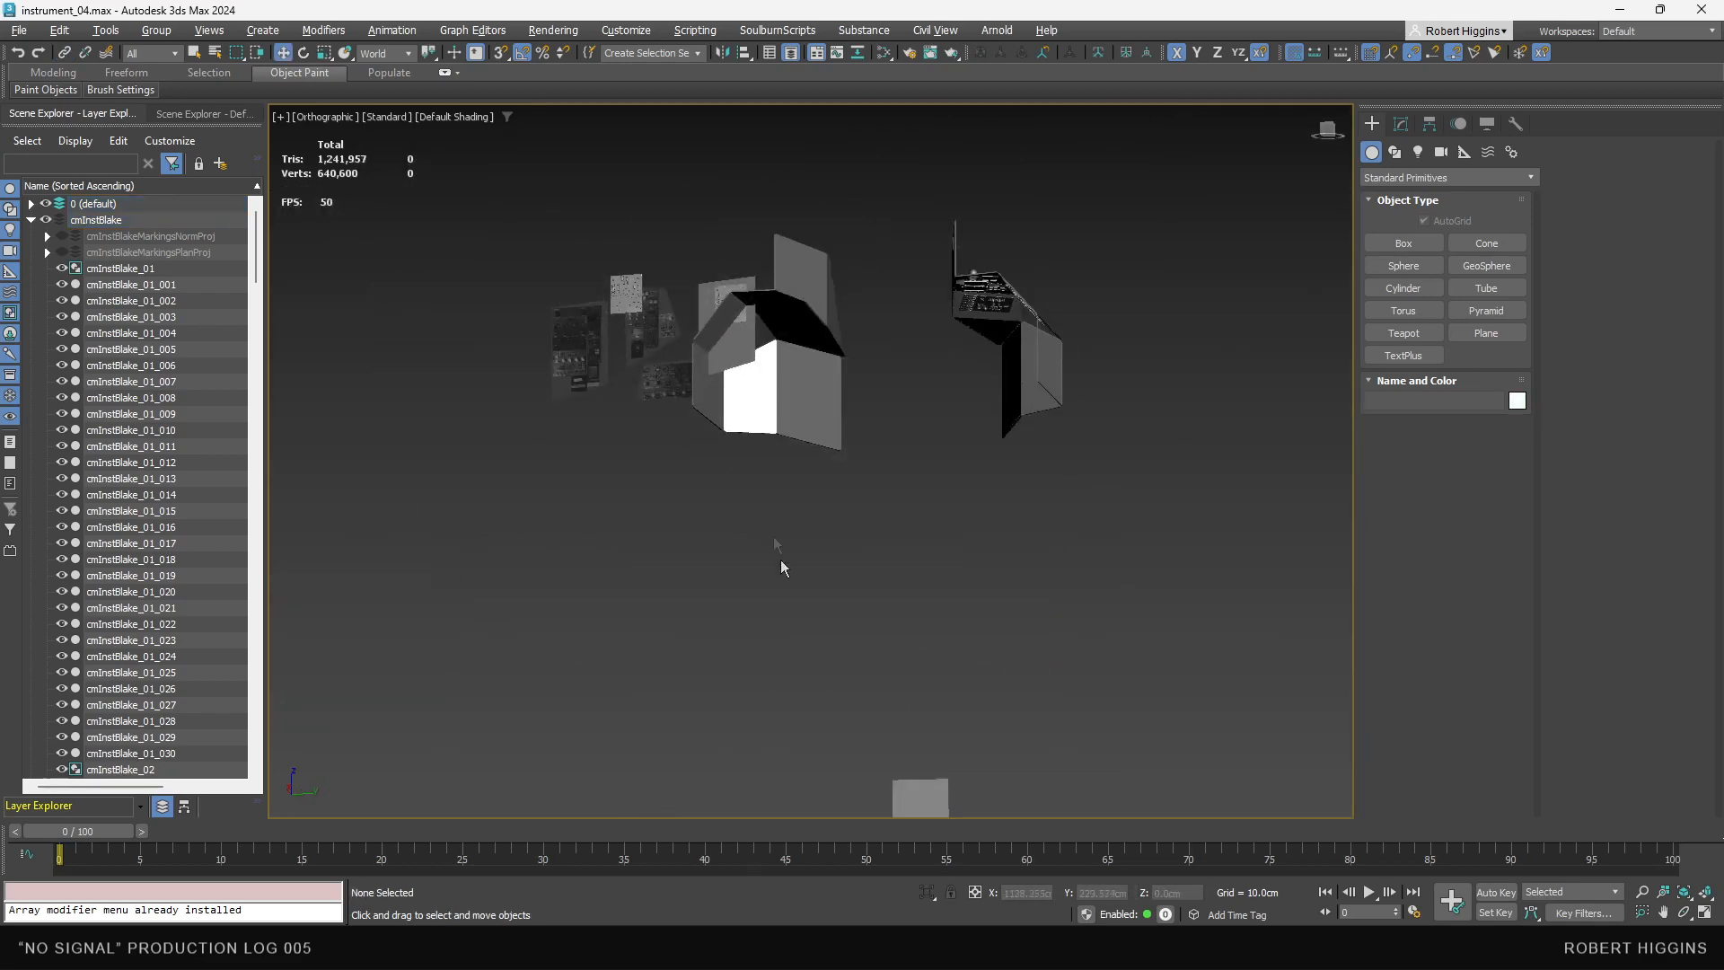
pyautogui.moveTo(924, 767); pyautogui.dragTo(815, 558, button='middle')
pyautogui.click(672, 610)
pyautogui.press('Delete')
pyautogui.click(584, 674)
pyautogui.press('Delete')
pyautogui.scroll(5, 813, 562)
pyautogui.moveTo(793, 525); pyautogui.dragTo(804, 554, button='middle')
pyautogui.scroll(4, 791, 532)
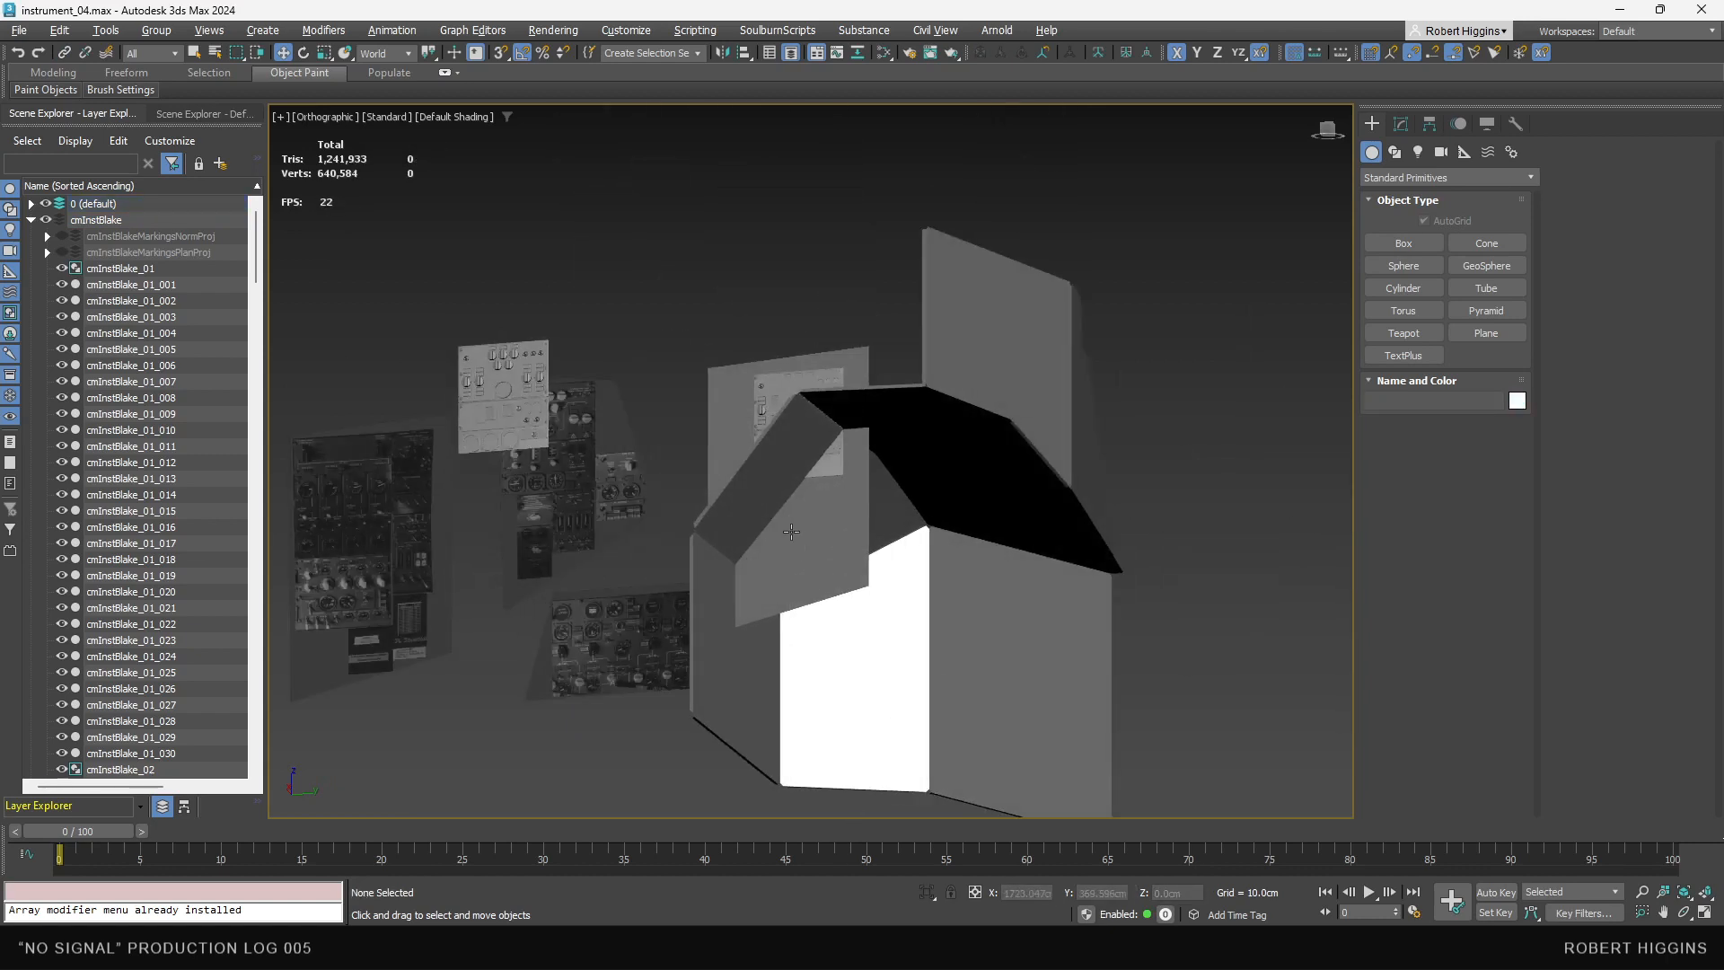
# - Align the detached face to the cockpit shell, matching Y and Z position by pivot point and orientation on all three axes
pyautogui.click(842, 539)
pyautogui.scroll(2, 843, 539)
pyautogui.moveTo(842, 539); pyautogui.dragTo(705, 404, button='middle')
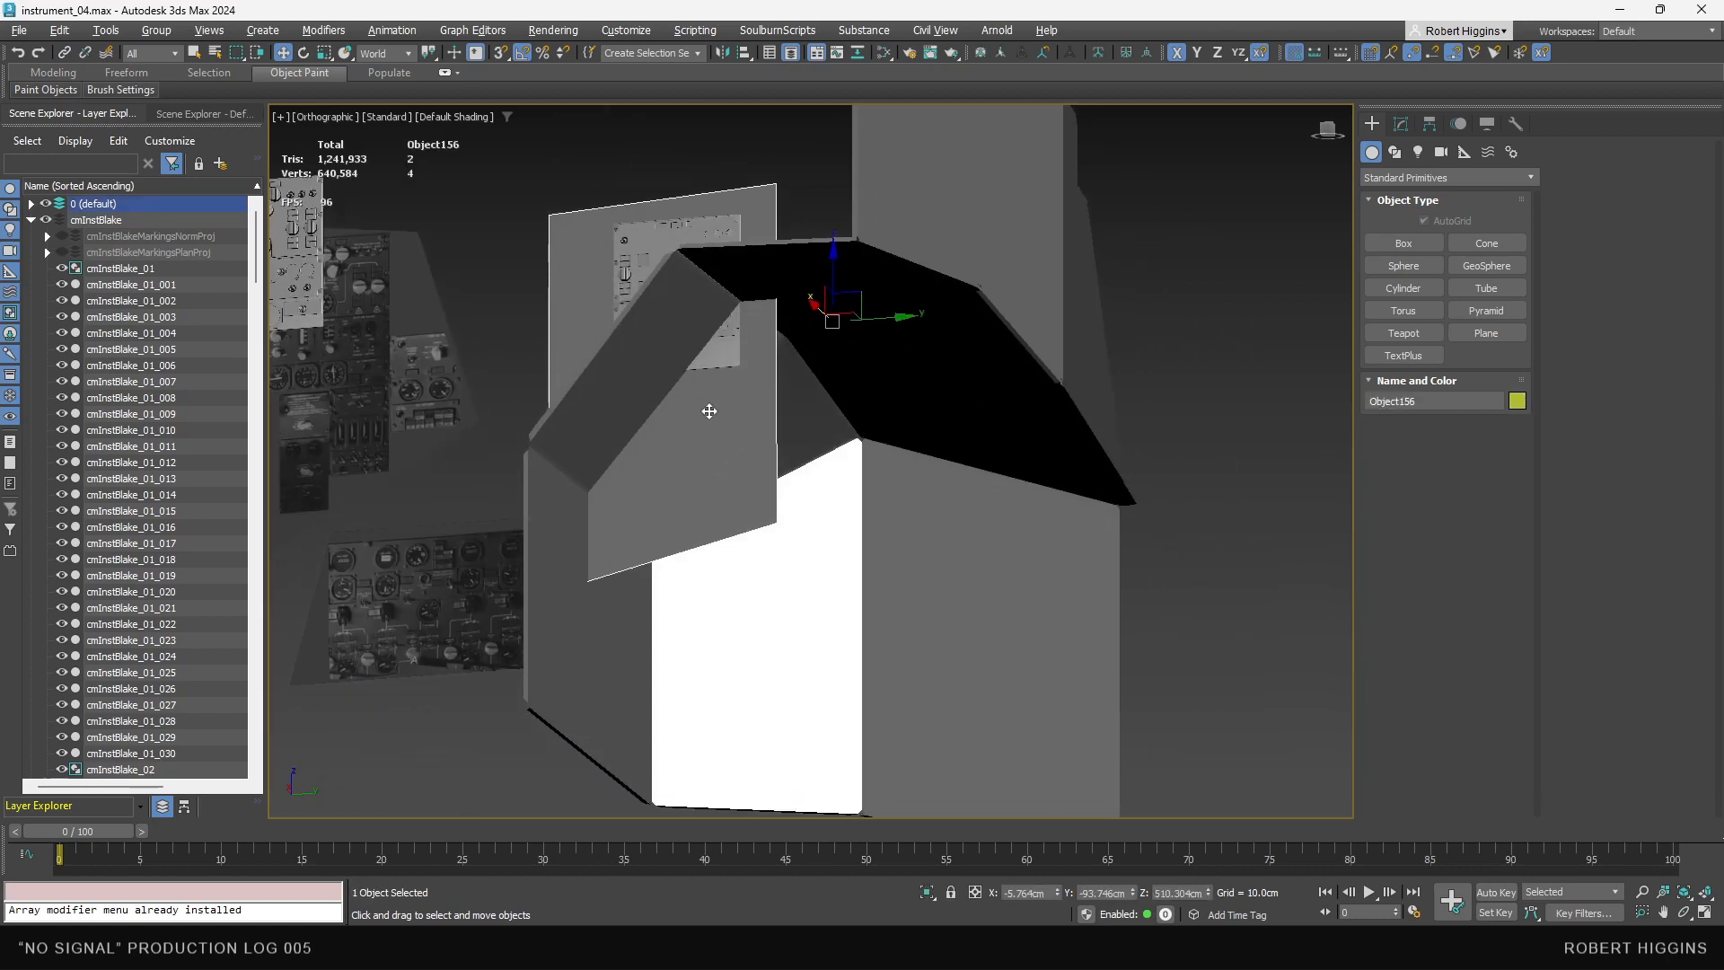
pyautogui.click(979, 408)
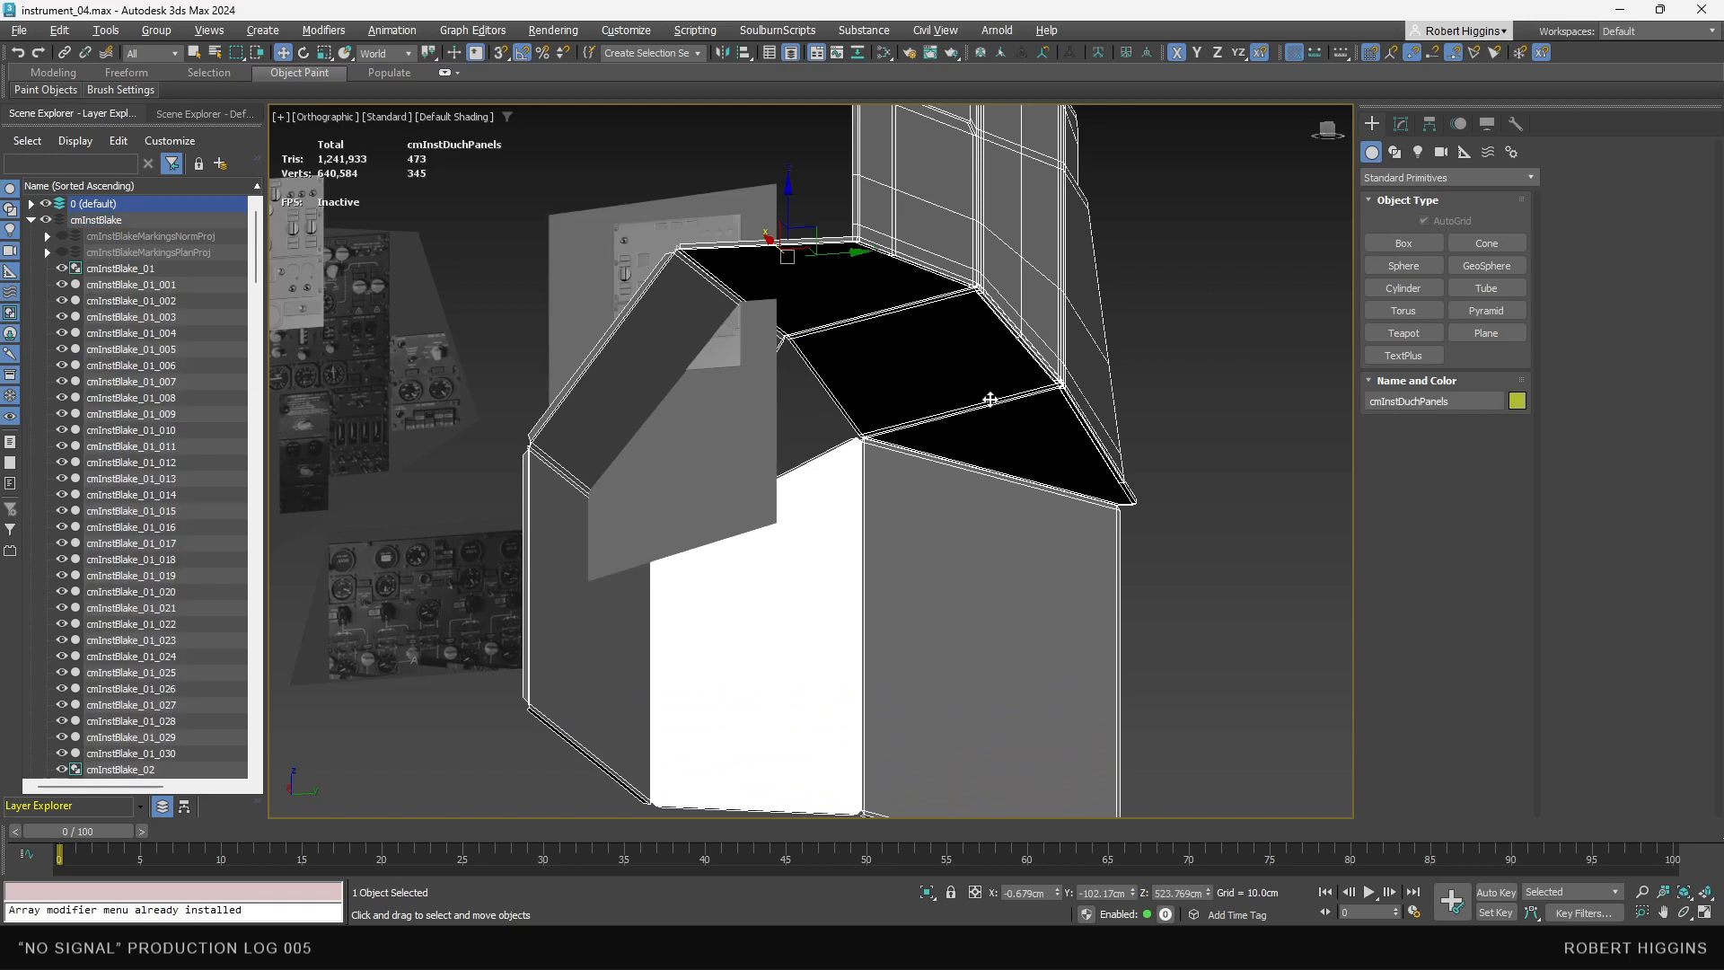
pyautogui.click(598, 300)
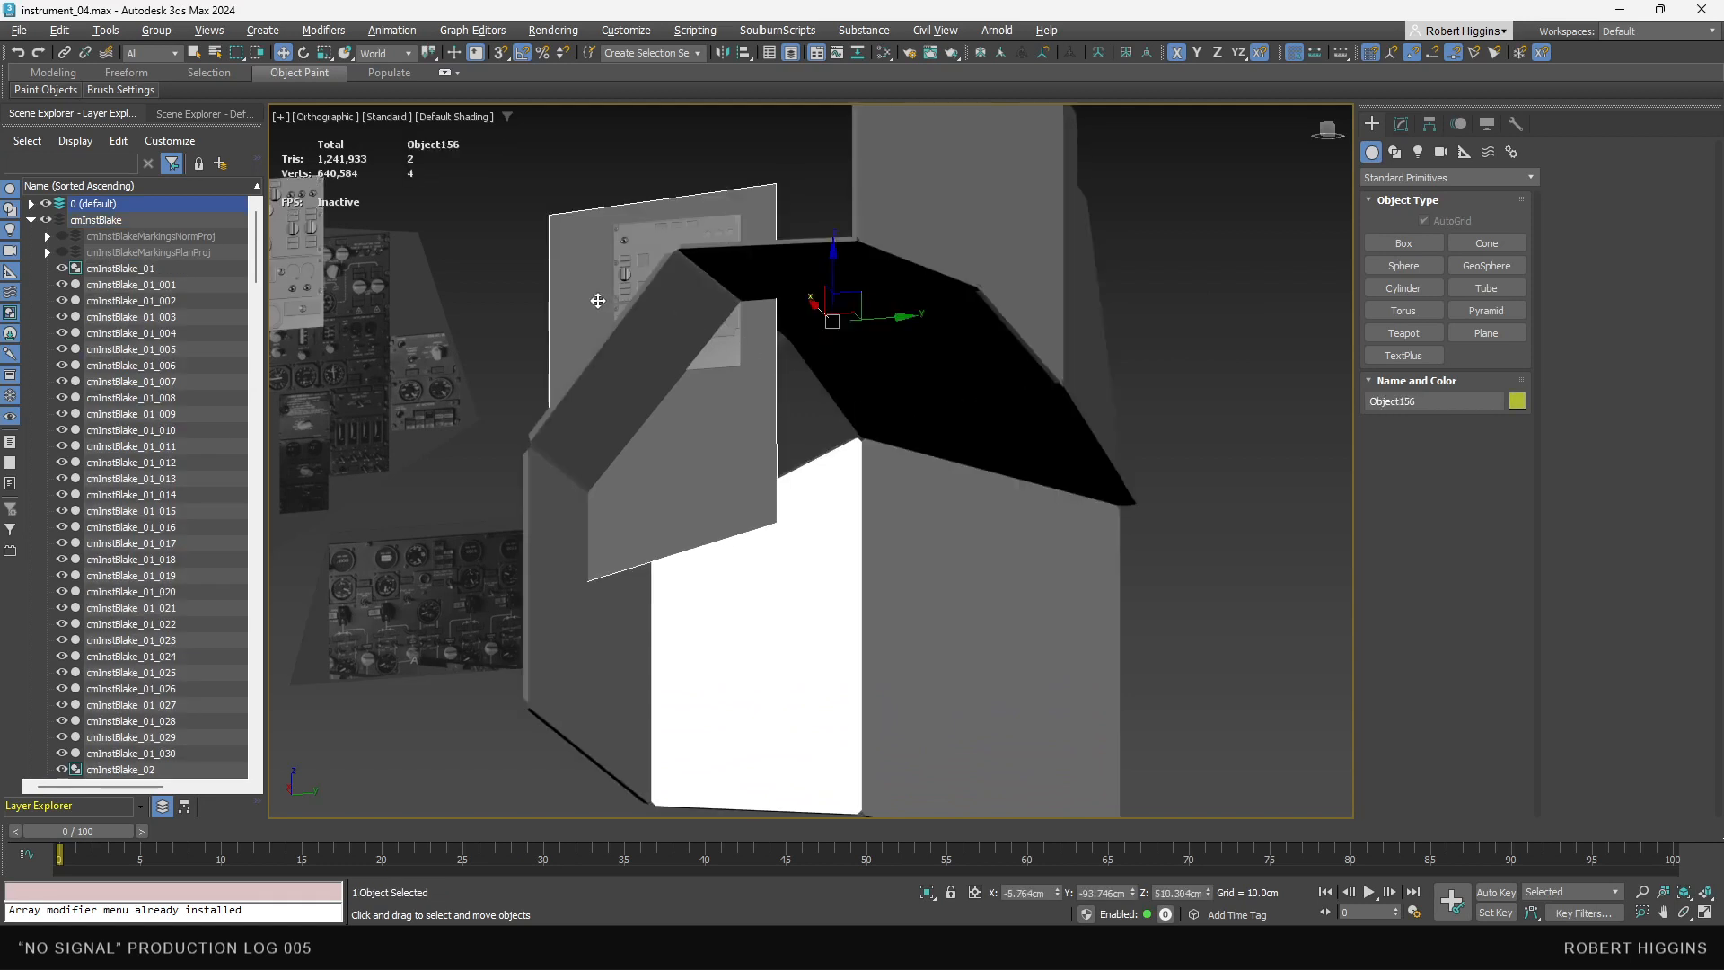
pyautogui.hotkey('alt', 'a')
pyautogui.click(620, 356)
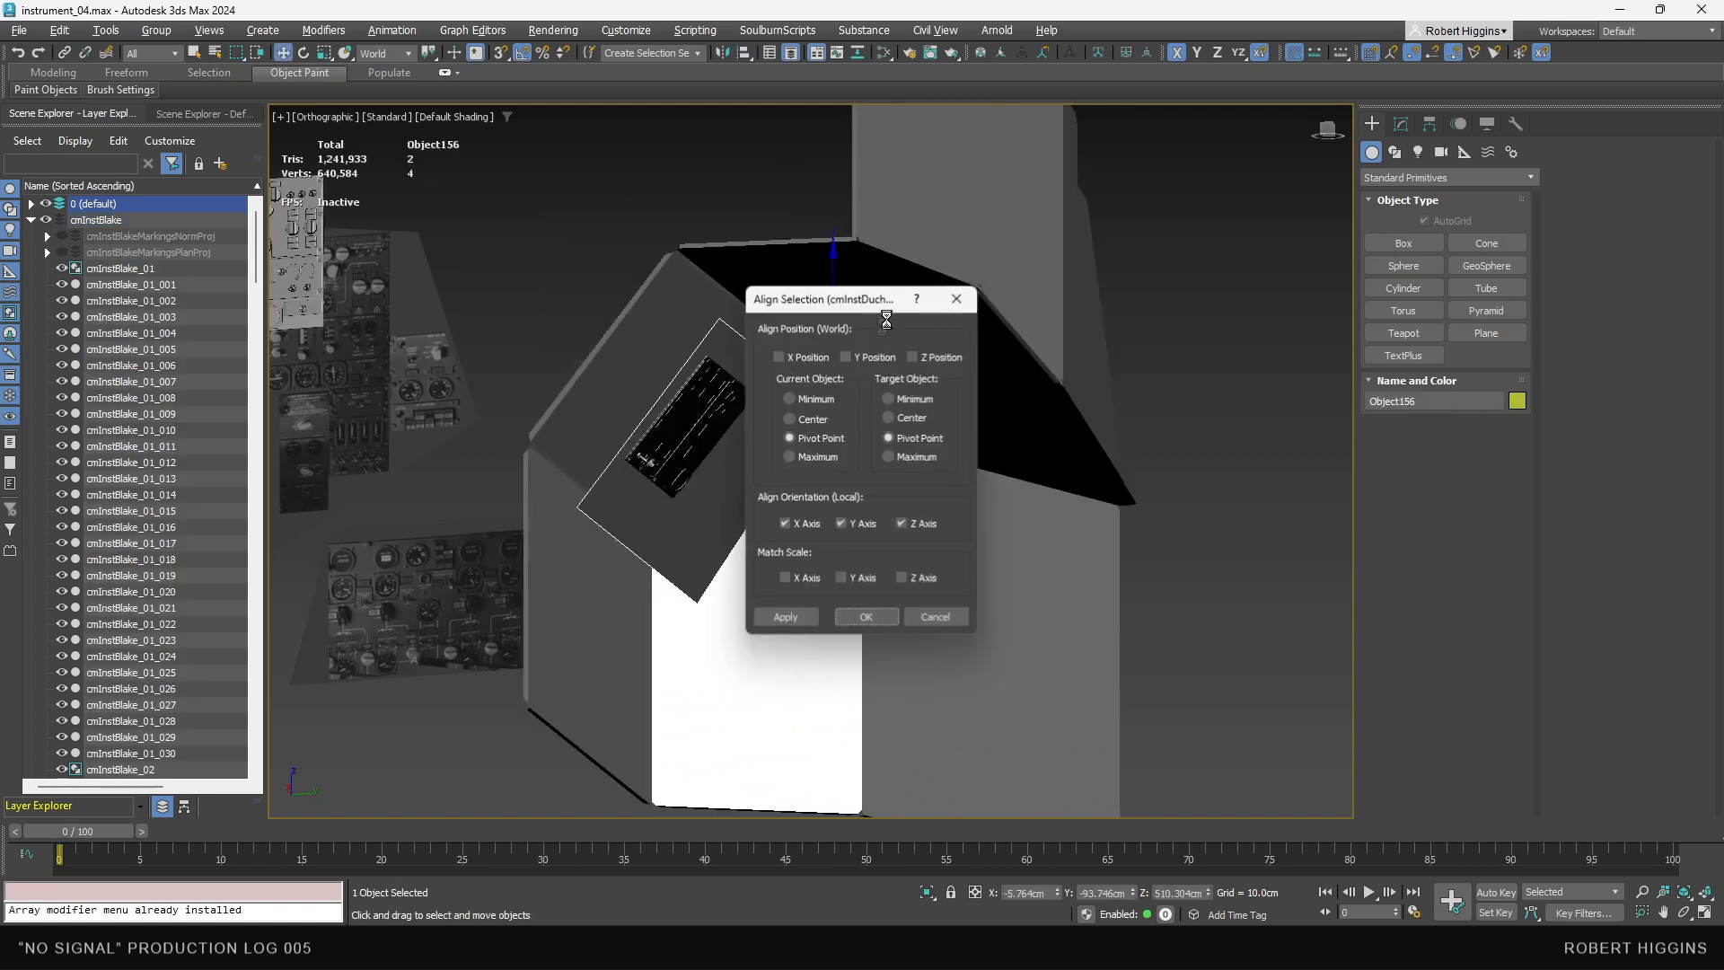
pyautogui.click(846, 357)
pyautogui.click(914, 357)
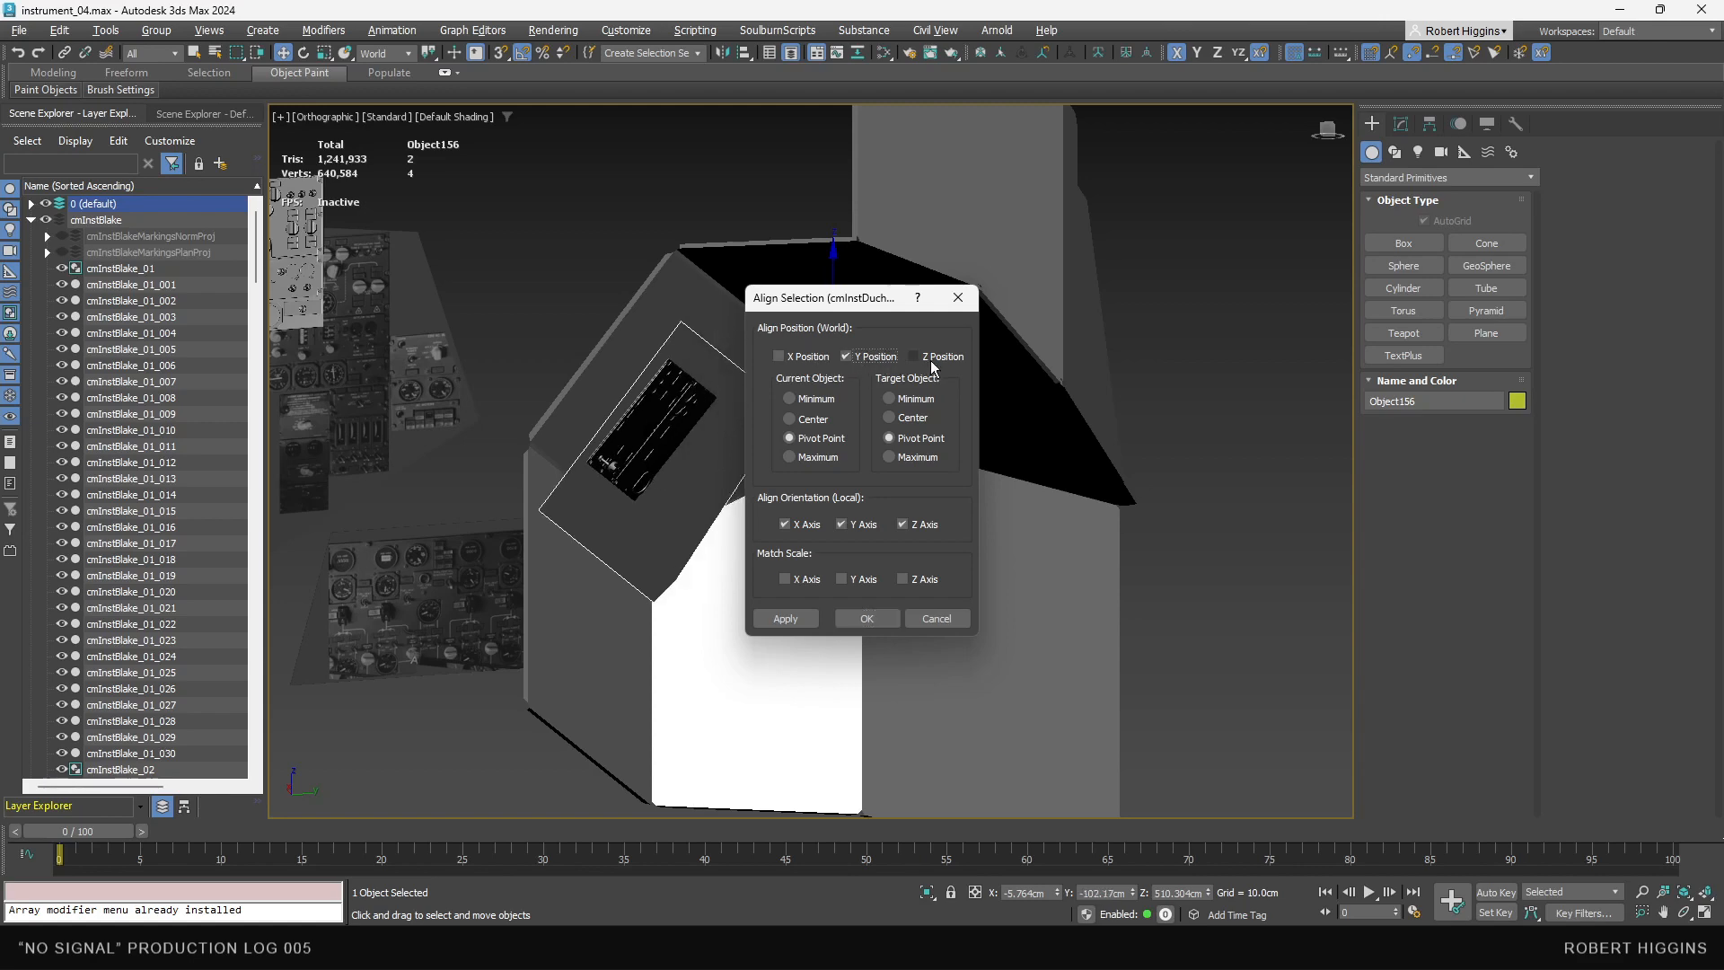
pyautogui.click(866, 619)
pyautogui.moveTo(867, 619); pyautogui.dragTo(889, 661, button='middle')
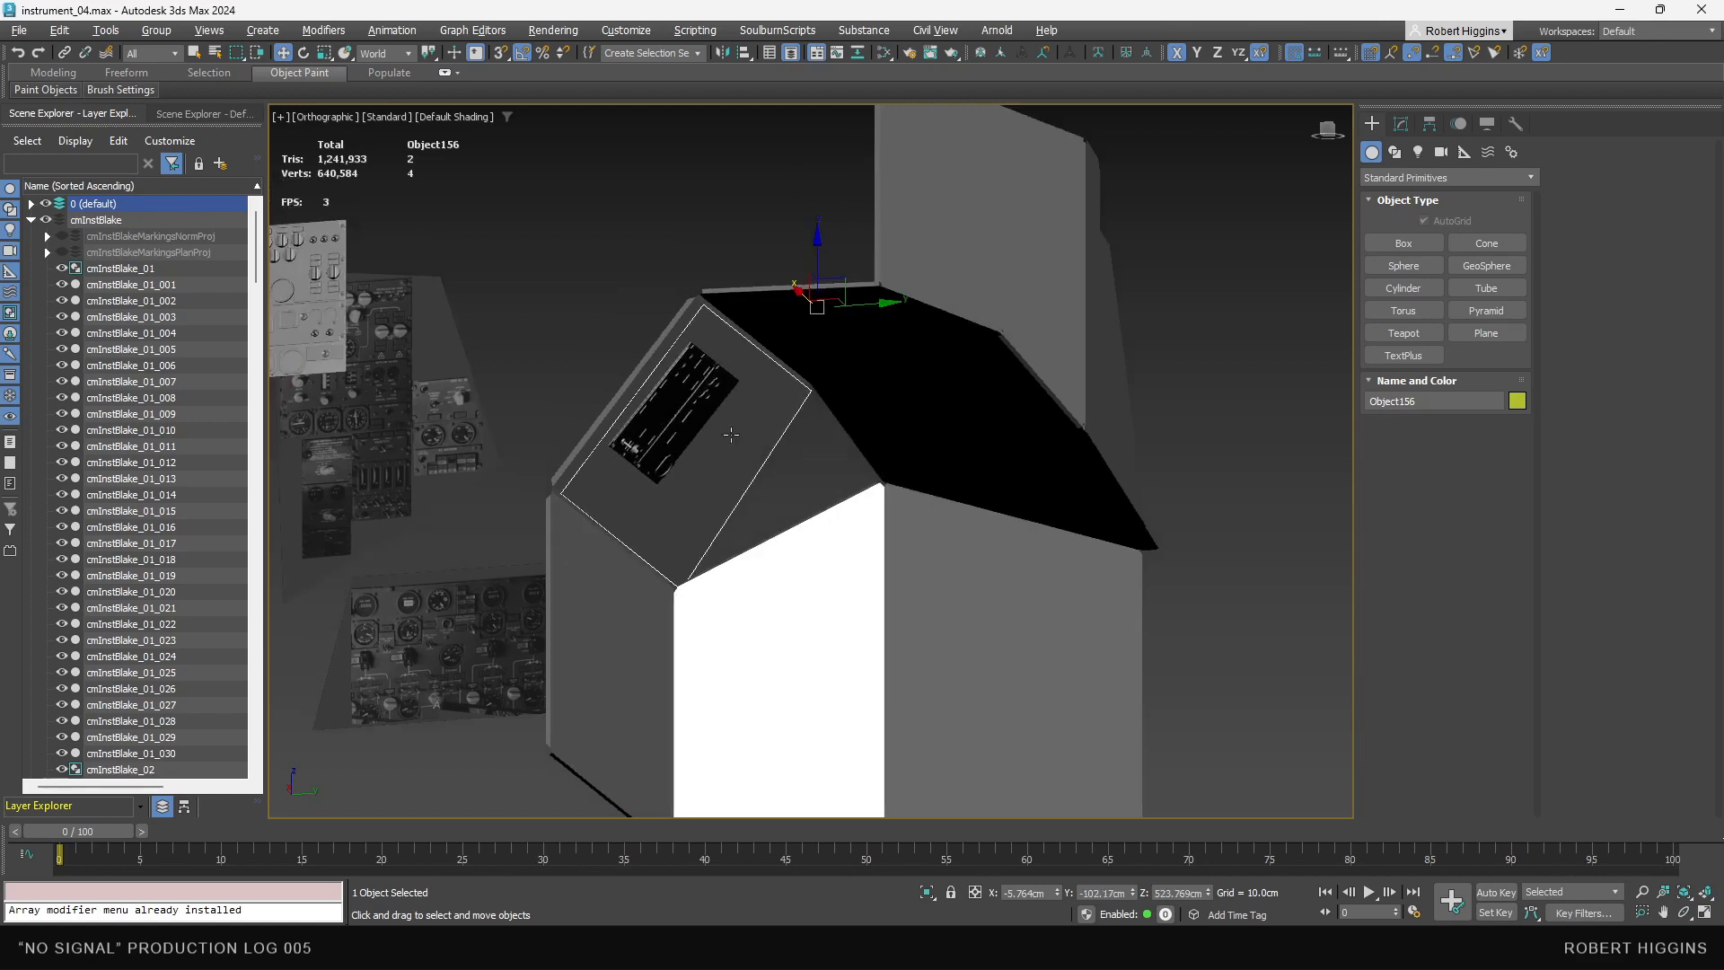
# - Delete the aligned helper face from the sloped side of the shell
pyautogui.press('Delete')
pyautogui.moveTo(731, 435); pyautogui.dragTo(747, 451, button='middle')
pyautogui.scroll(4, 703, 456)
pyautogui.moveTo(669, 388)
pyautogui.keyDown('alt'); pyautogui.mouseDown(button='middle')
pyautogui.moveTo(575, 316)
pyautogui.moveTo(561, 360)
pyautogui.moveTo(602, 345)
pyautogui.moveTo(655, 365)
pyautogui.mouseUp(button='middle'); pyautogui.keyUp('alt')
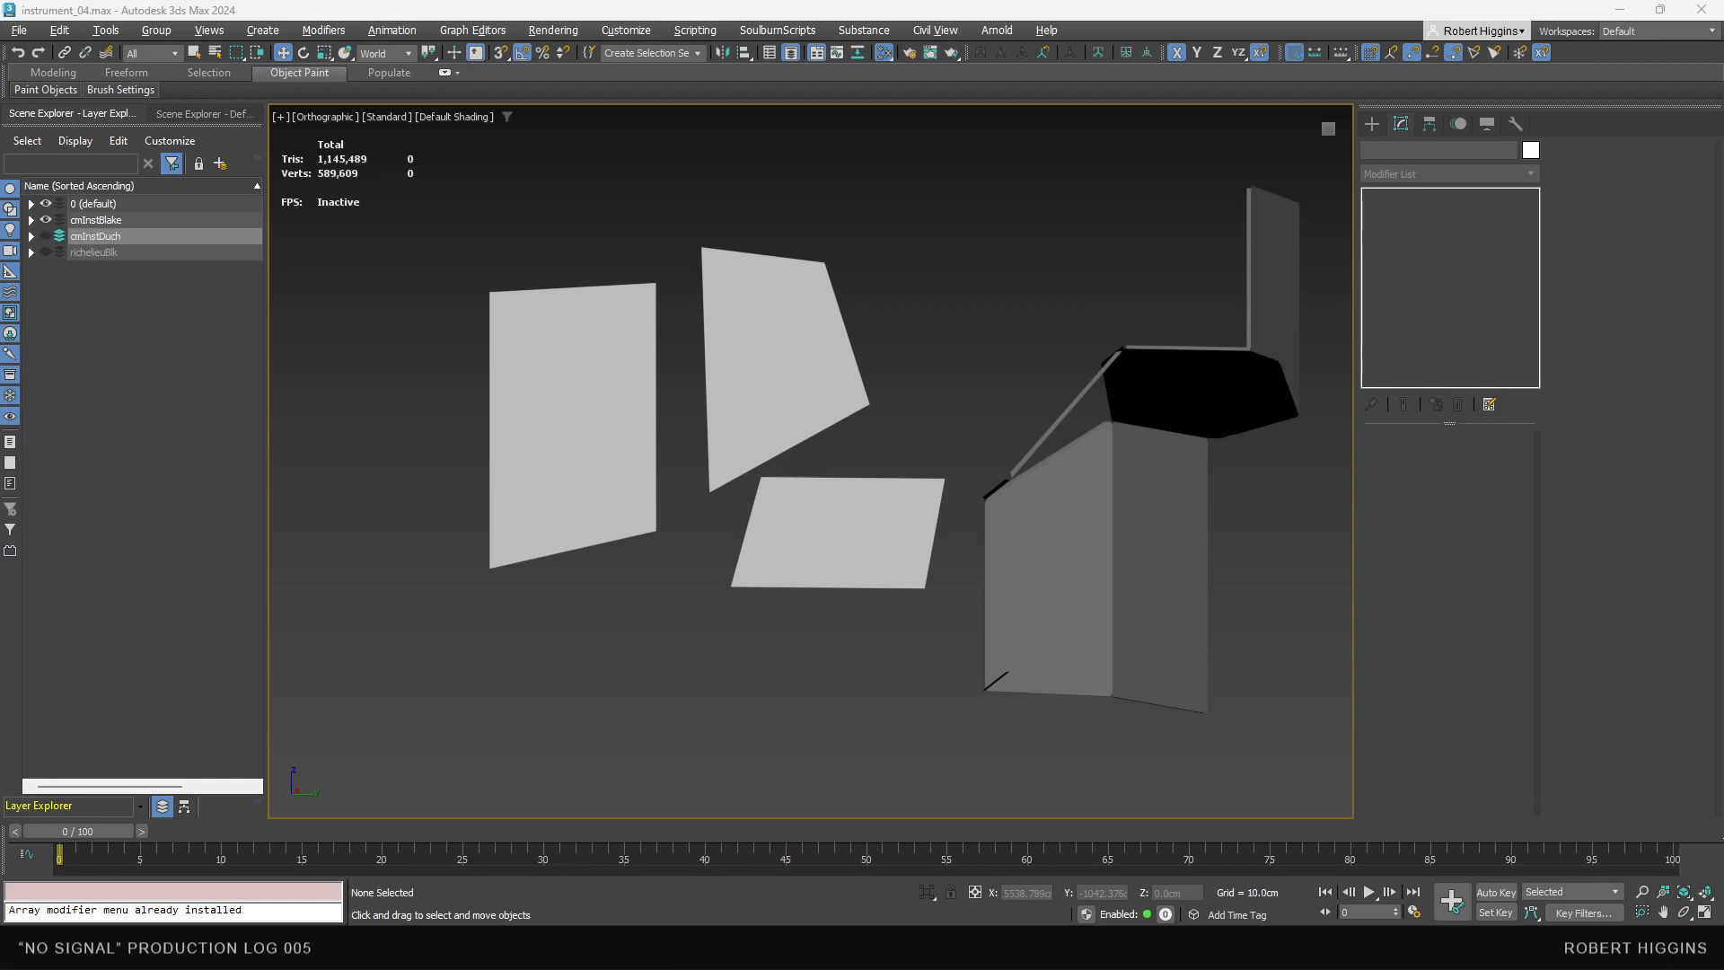
# - Show the three flat detached panel faces straight on in the Right view
pyautogui.moveTo(677, 531); pyautogui.dragTo(694, 567, button='middle')
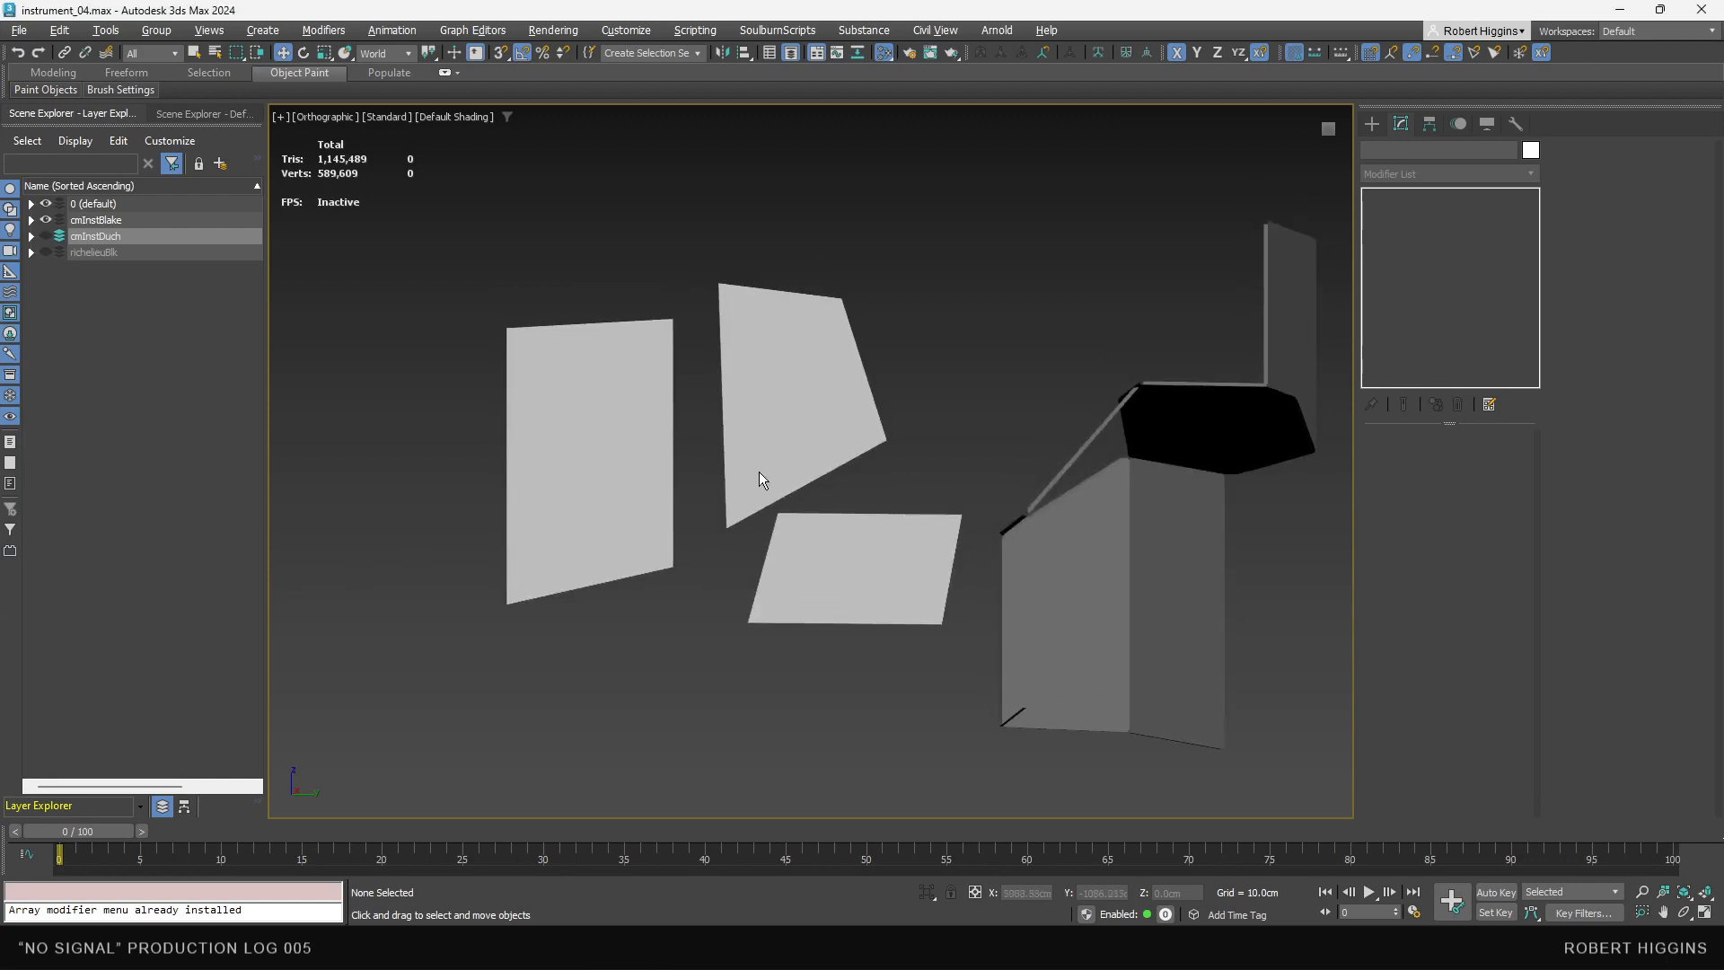
pyautogui.moveTo(747, 454)
pyautogui.keyDown('alt'); pyautogui.mouseDown(button='middle')
pyautogui.moveTo(826, 462)
pyautogui.moveTo(718, 483)
pyautogui.moveTo(724, 435)
pyautogui.moveTo(740, 466)
pyautogui.moveTo(742, 432)
pyautogui.mouseUp(button='middle'); pyautogui.keyUp('alt')
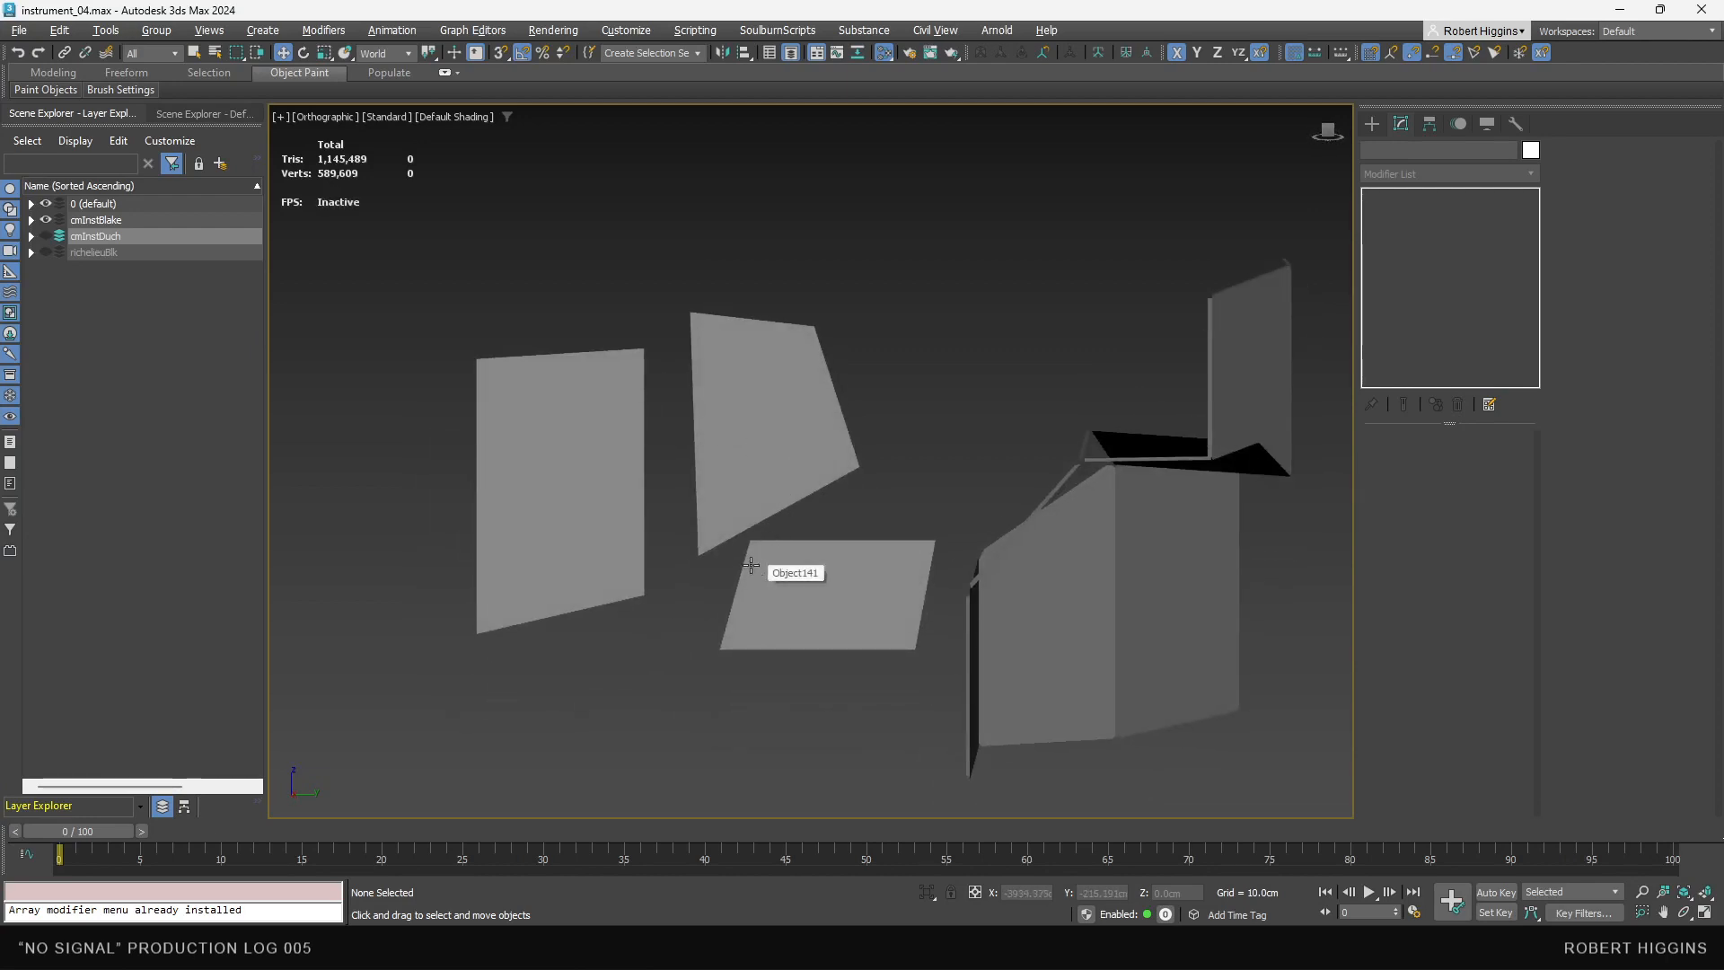
pyautogui.click(1329, 130)
pyautogui.scroll(8, 794, 319)
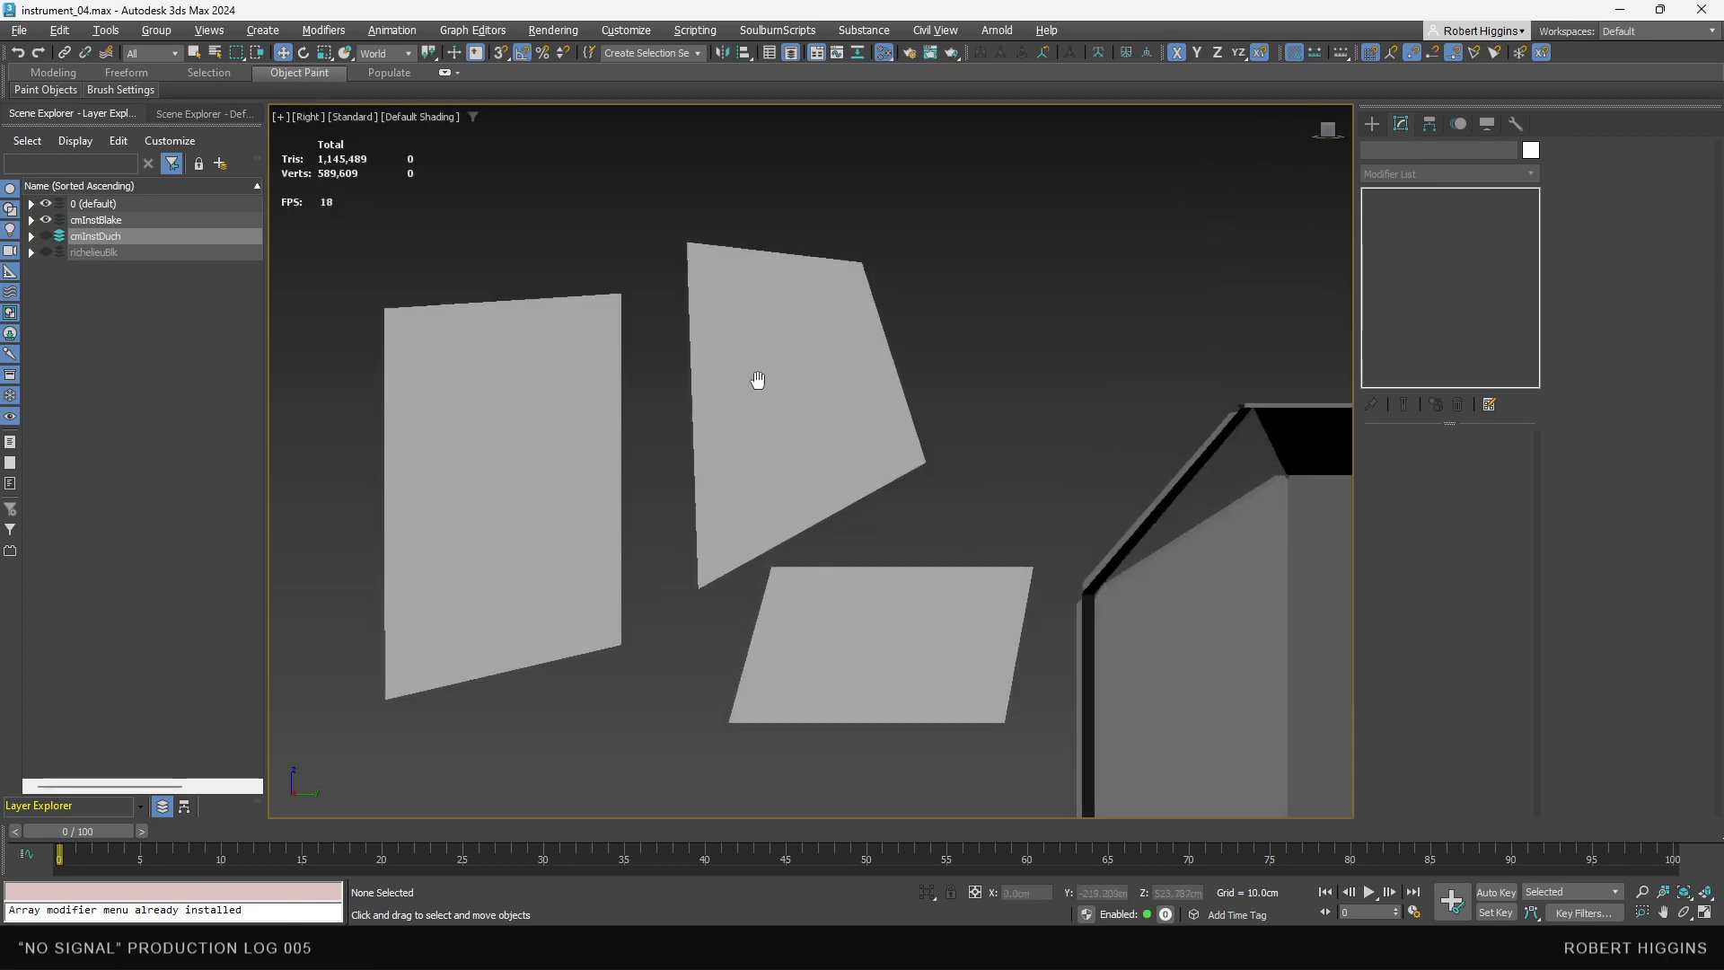
pyautogui.moveTo(879, 318); pyautogui.dragTo(886, 318, button='middle')
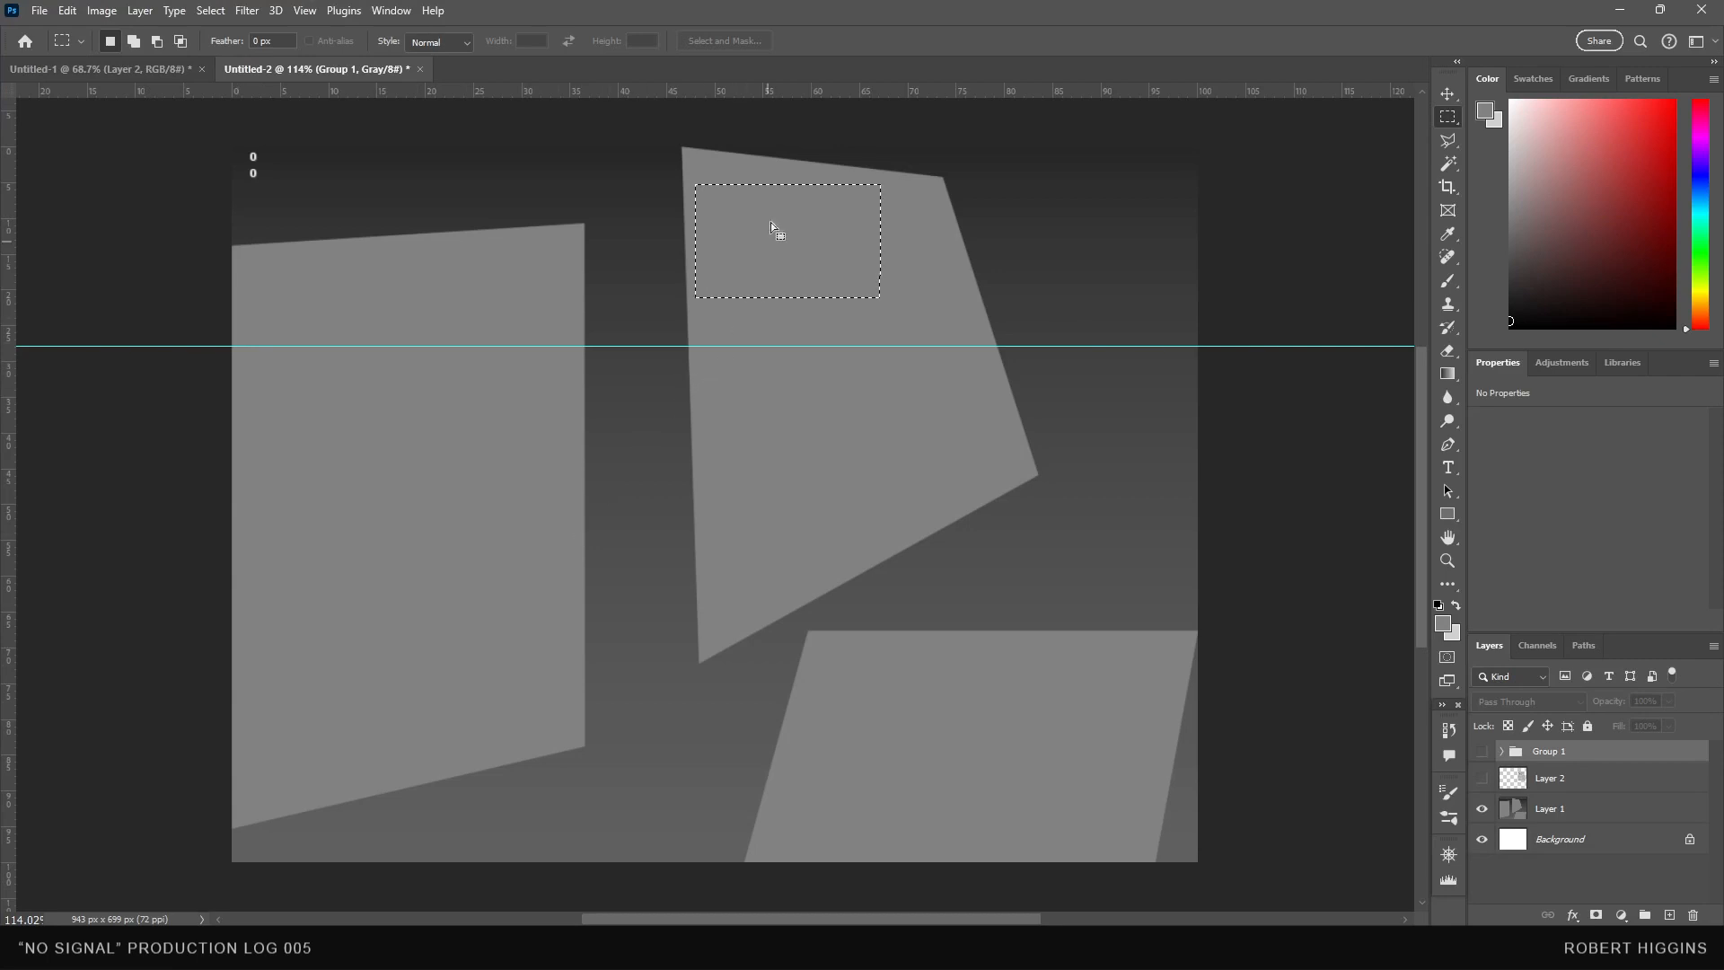
# - Switch to Photoshop and examine how the corners of the grey panel faces meet the crop boundary of the layout image
pyautogui.click(1448, 187)
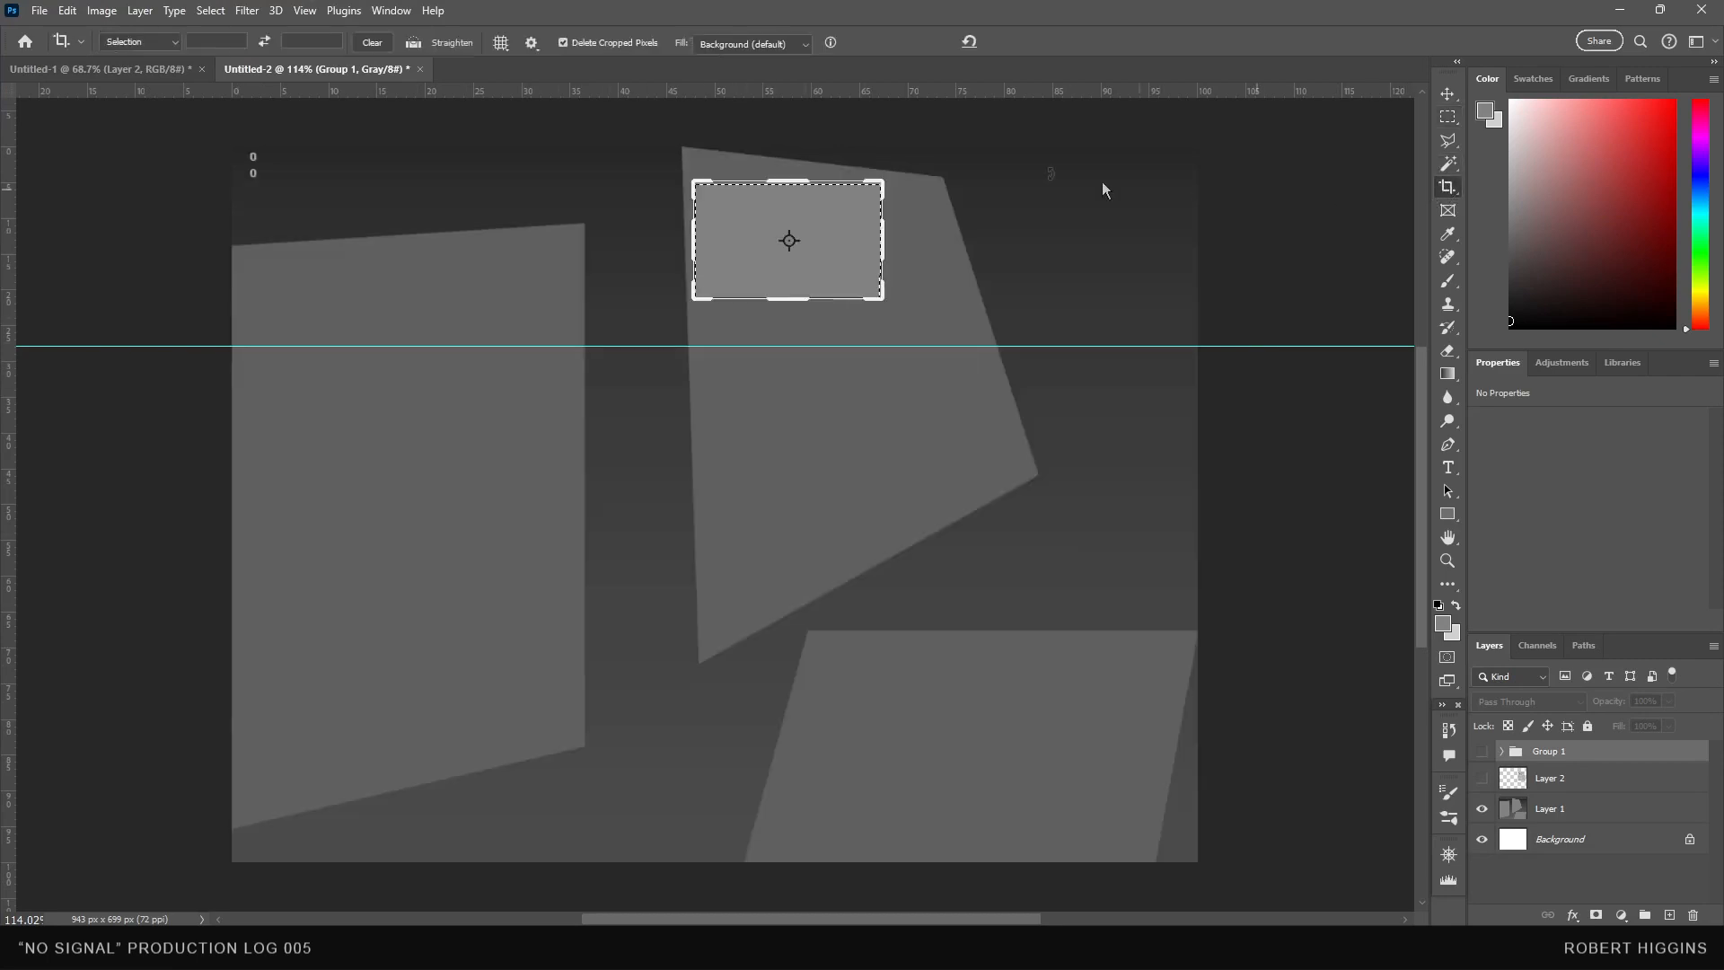
pyautogui.press('Escape')
pyautogui.keyDown('alt'); pyautogui.scroll(4, 753, 146); pyautogui.keyUp('alt')
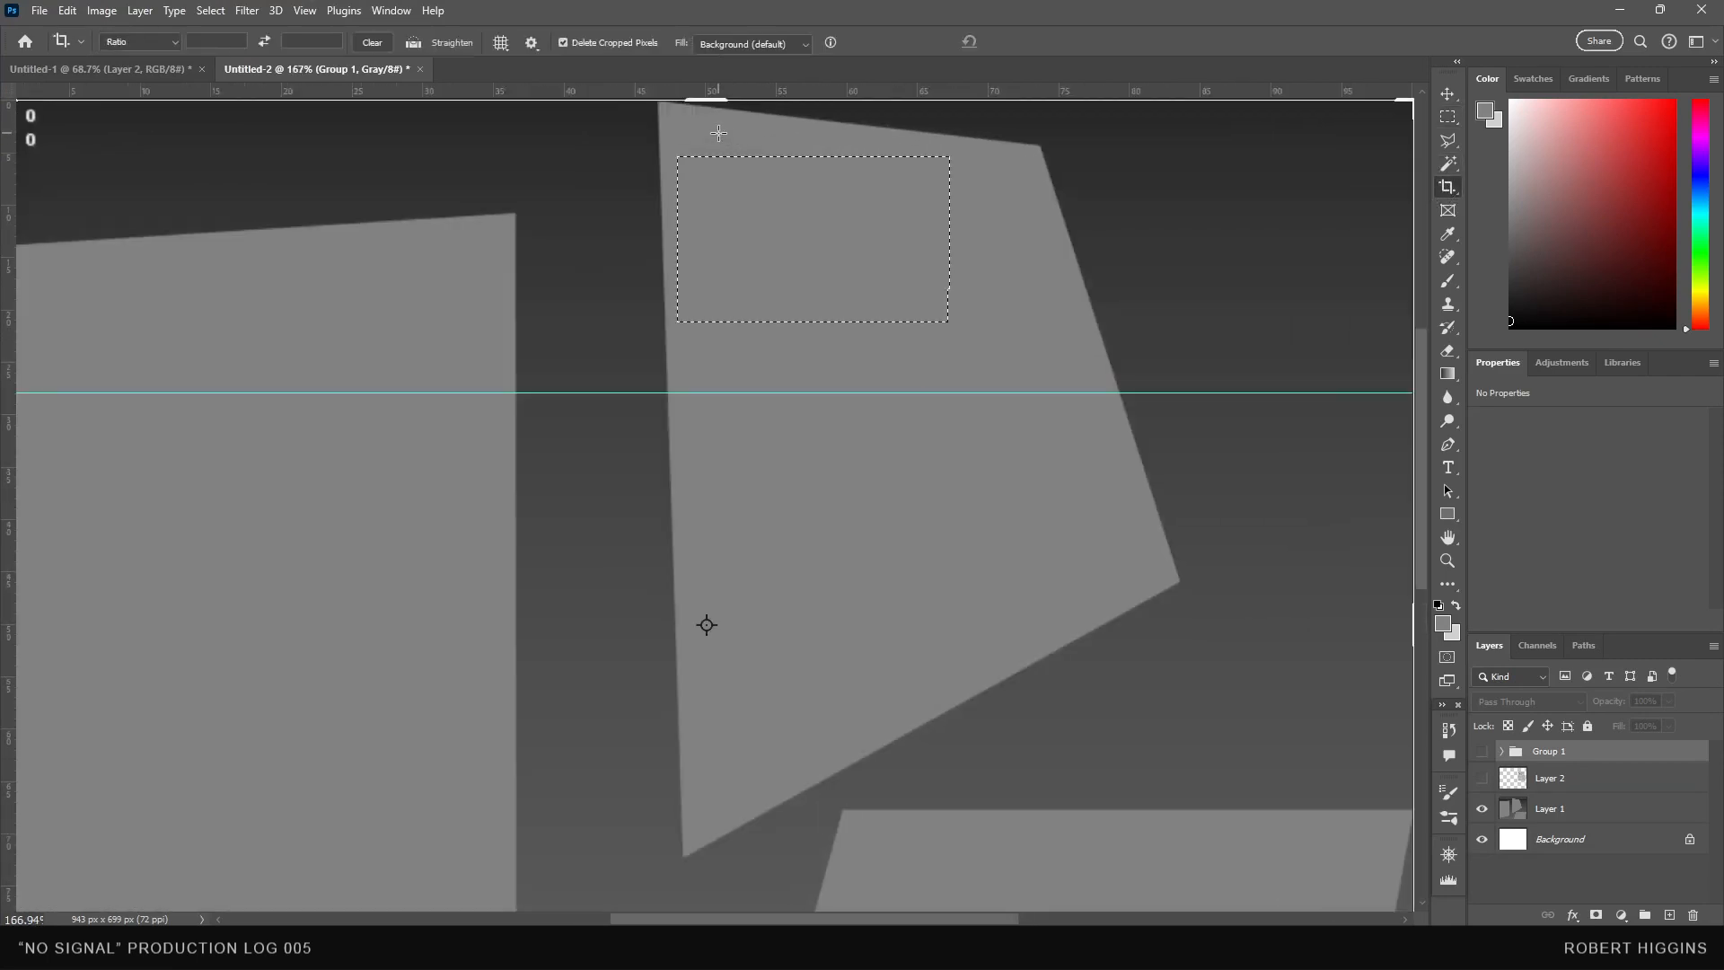
pyautogui.moveTo(712, 124); pyautogui.dragTo(679, 223)
pyautogui.keyDown('alt'); pyautogui.scroll(8, 656, 236); pyautogui.keyUp('alt')
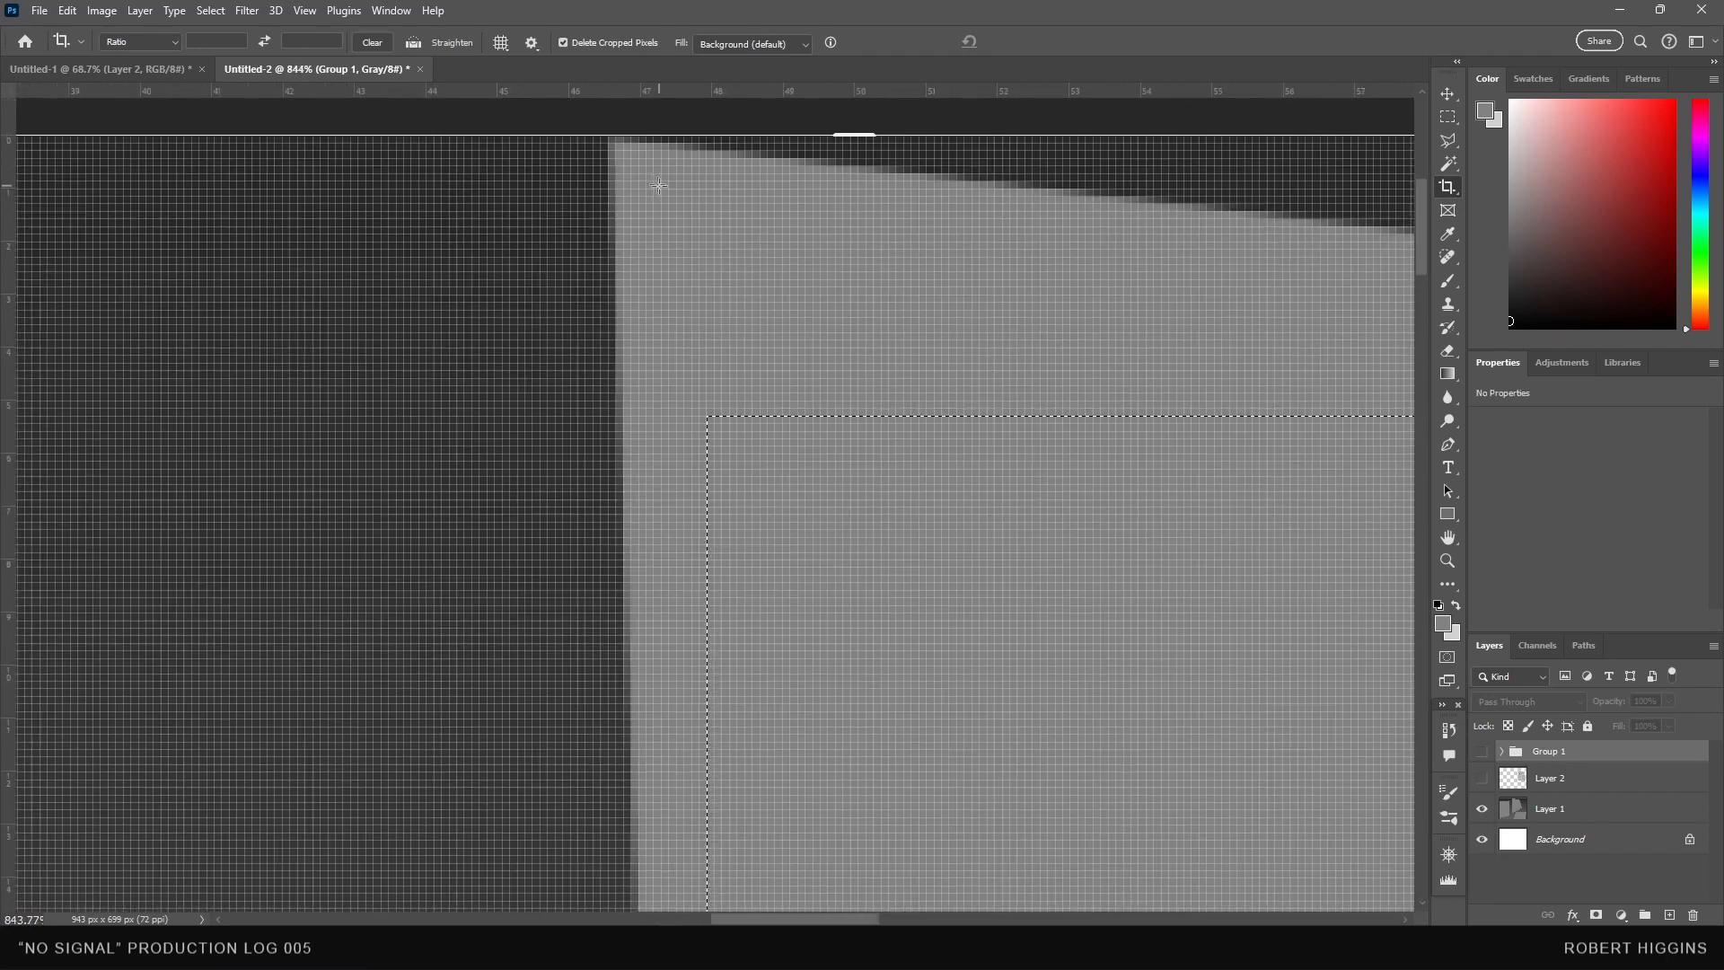
pyautogui.keyDown('alt'); pyautogui.scroll(-10, 623, 148); pyautogui.keyUp('alt')
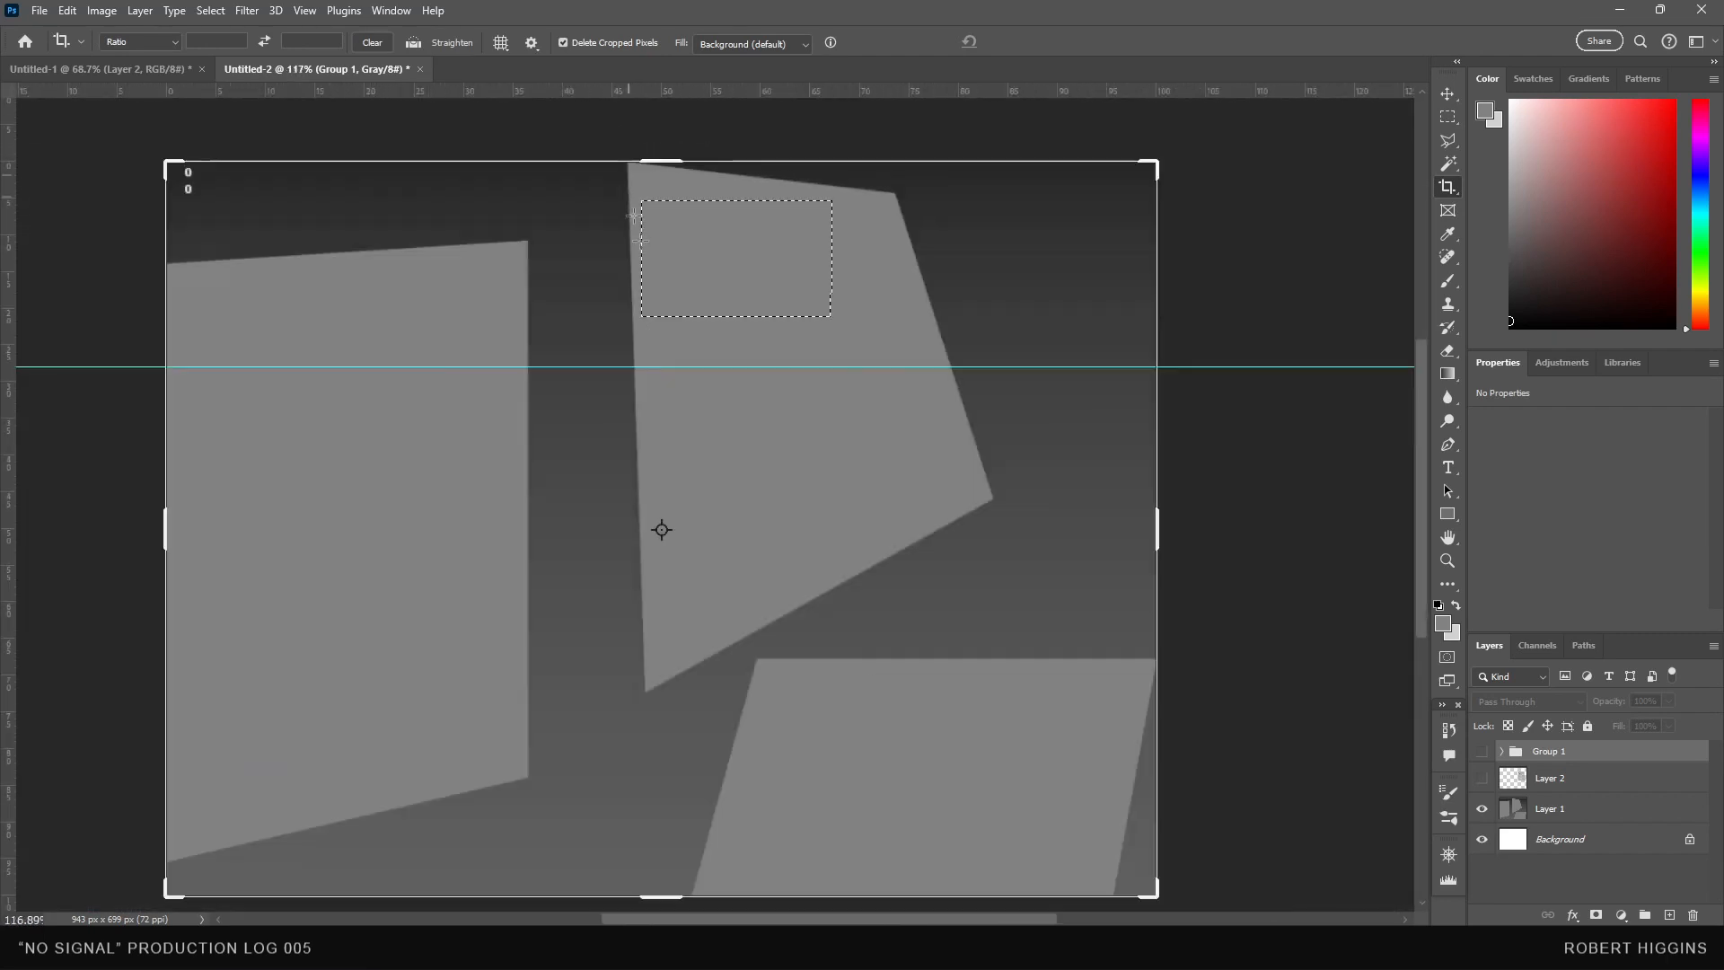
pyautogui.keyDown('alt'); pyautogui.scroll(7, 1244, 656); pyautogui.keyUp('alt')
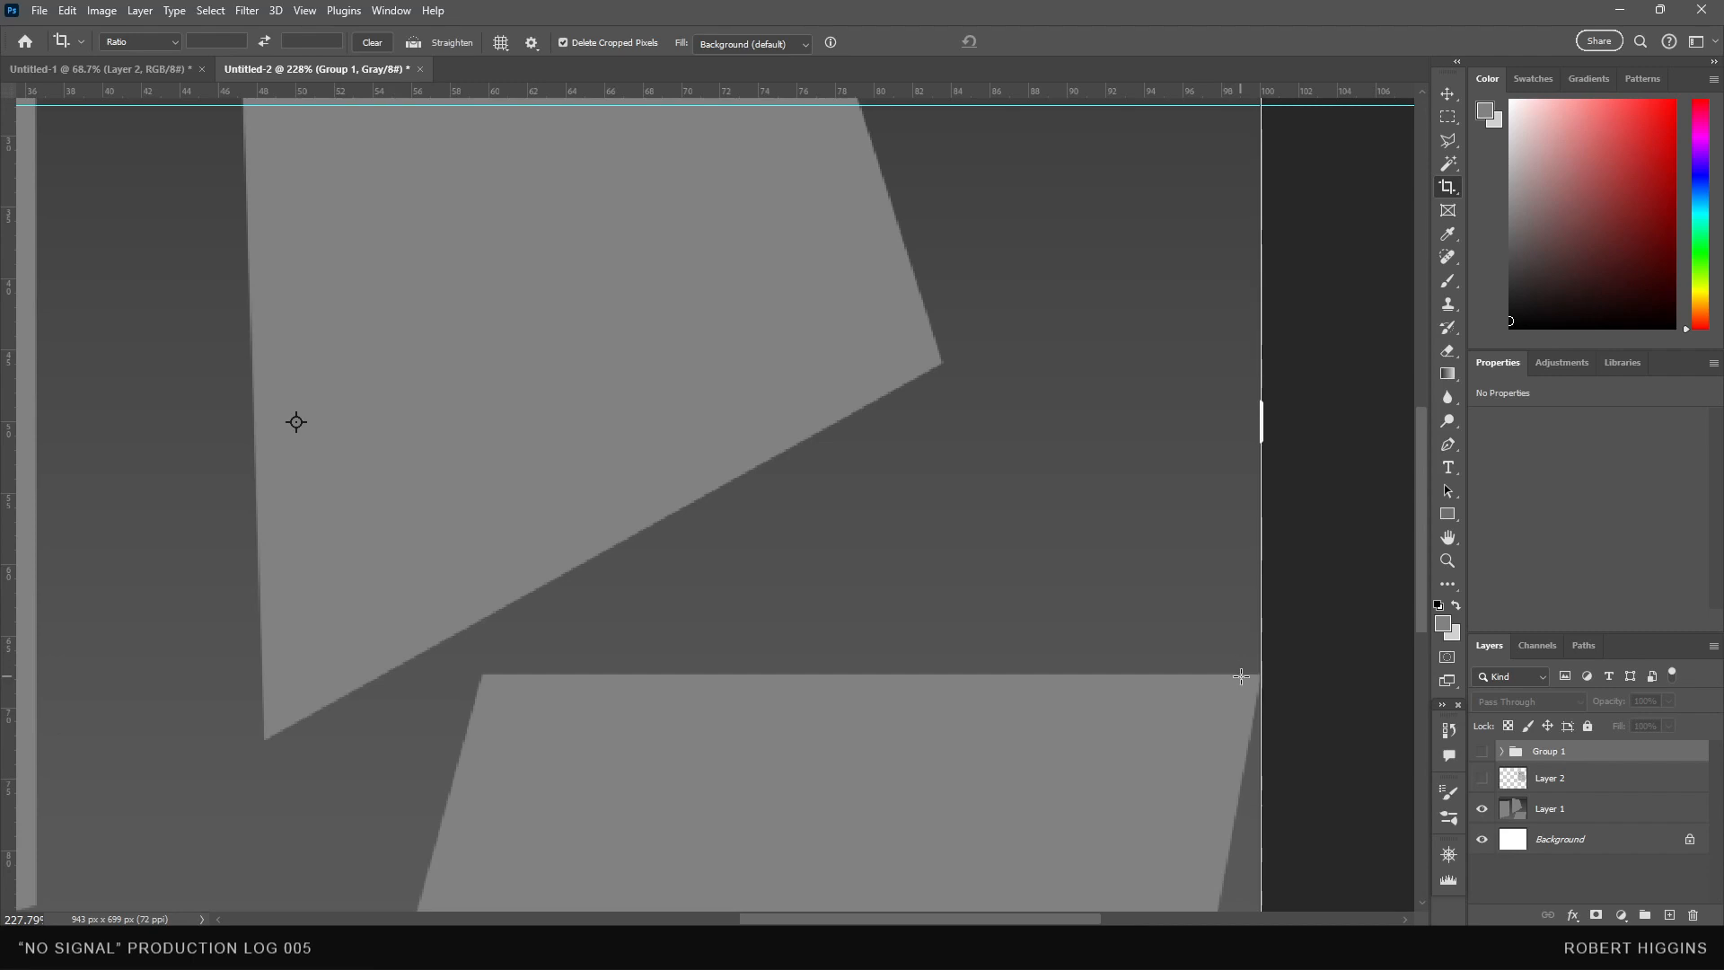
pyautogui.keyDown('alt'); pyautogui.scroll(-8, 1240, 675); pyautogui.keyUp('alt')
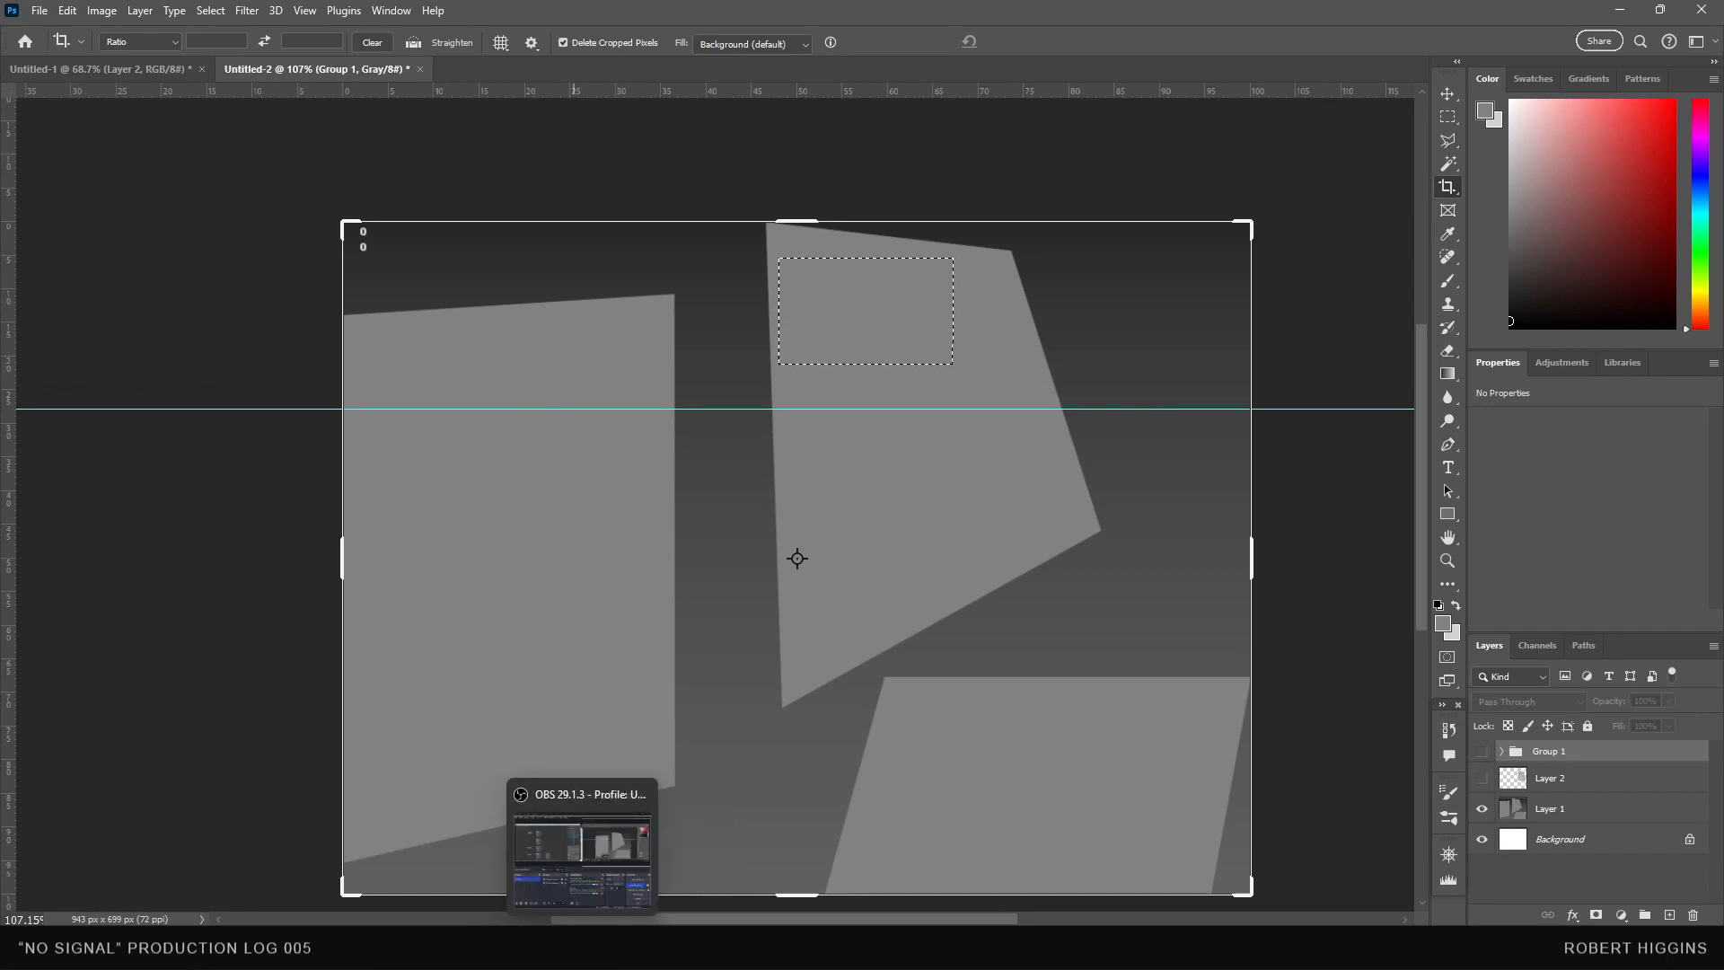
# - Switch to the reference photo board and snip the pack and isolation valves panel from the AirlineReporter.com cockpit photo
pyautogui.click(544, 947)
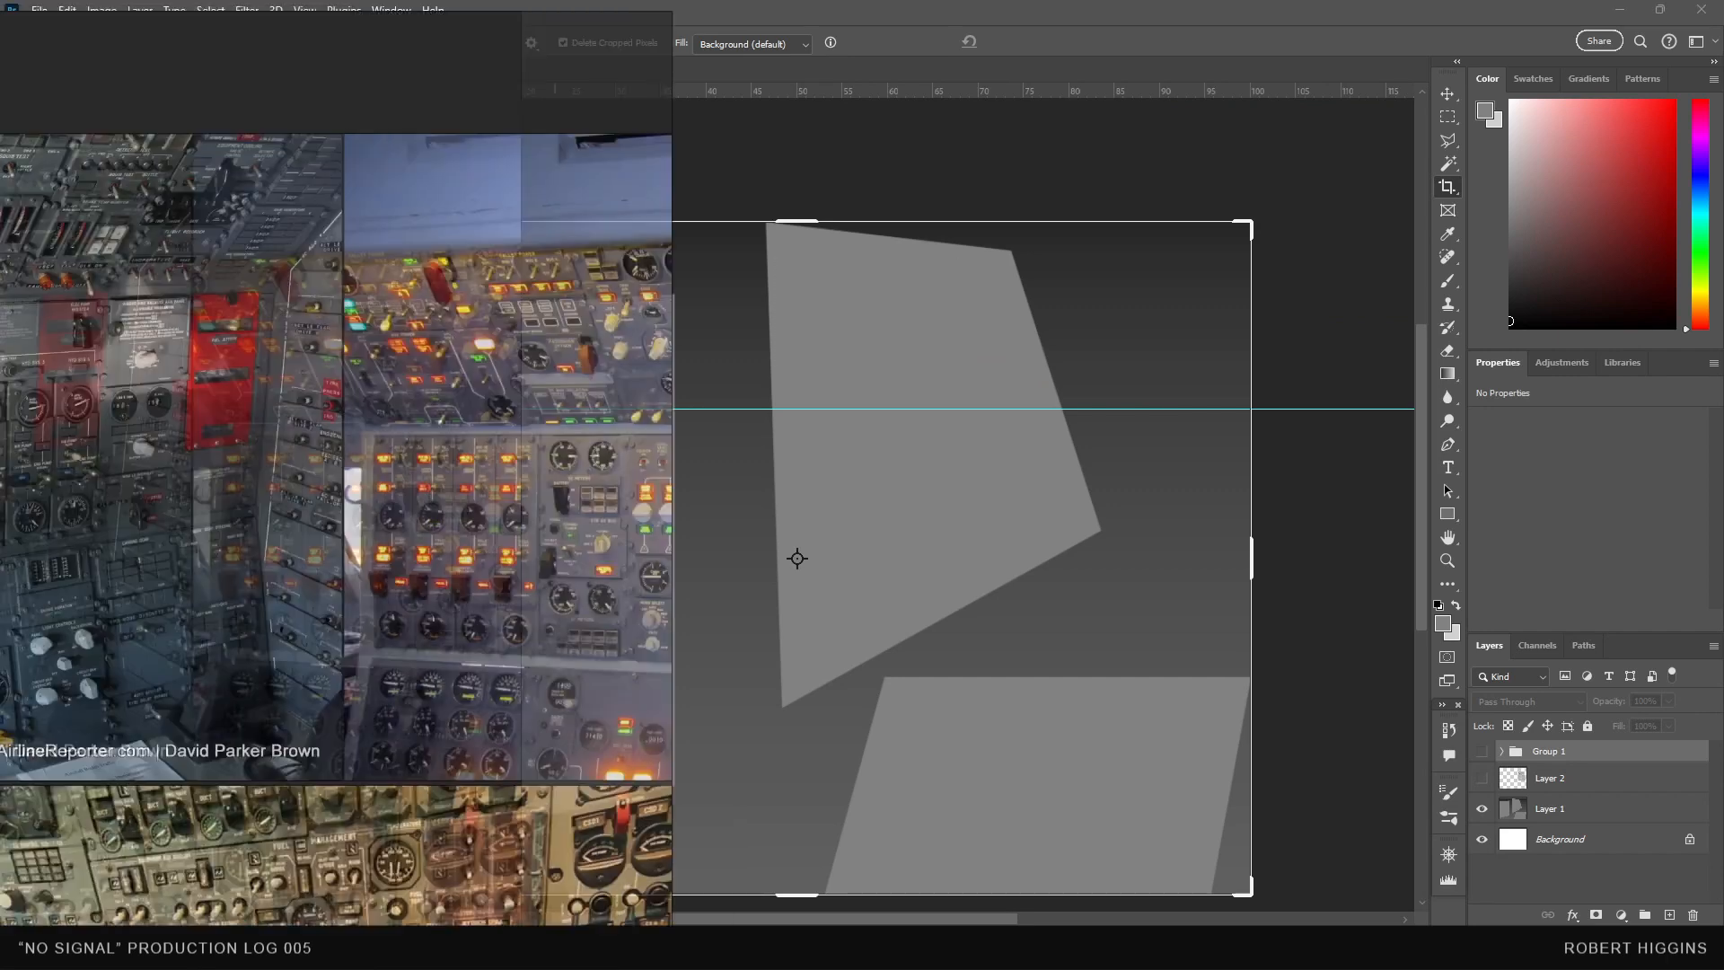
pyautogui.scroll(2, 838, 353)
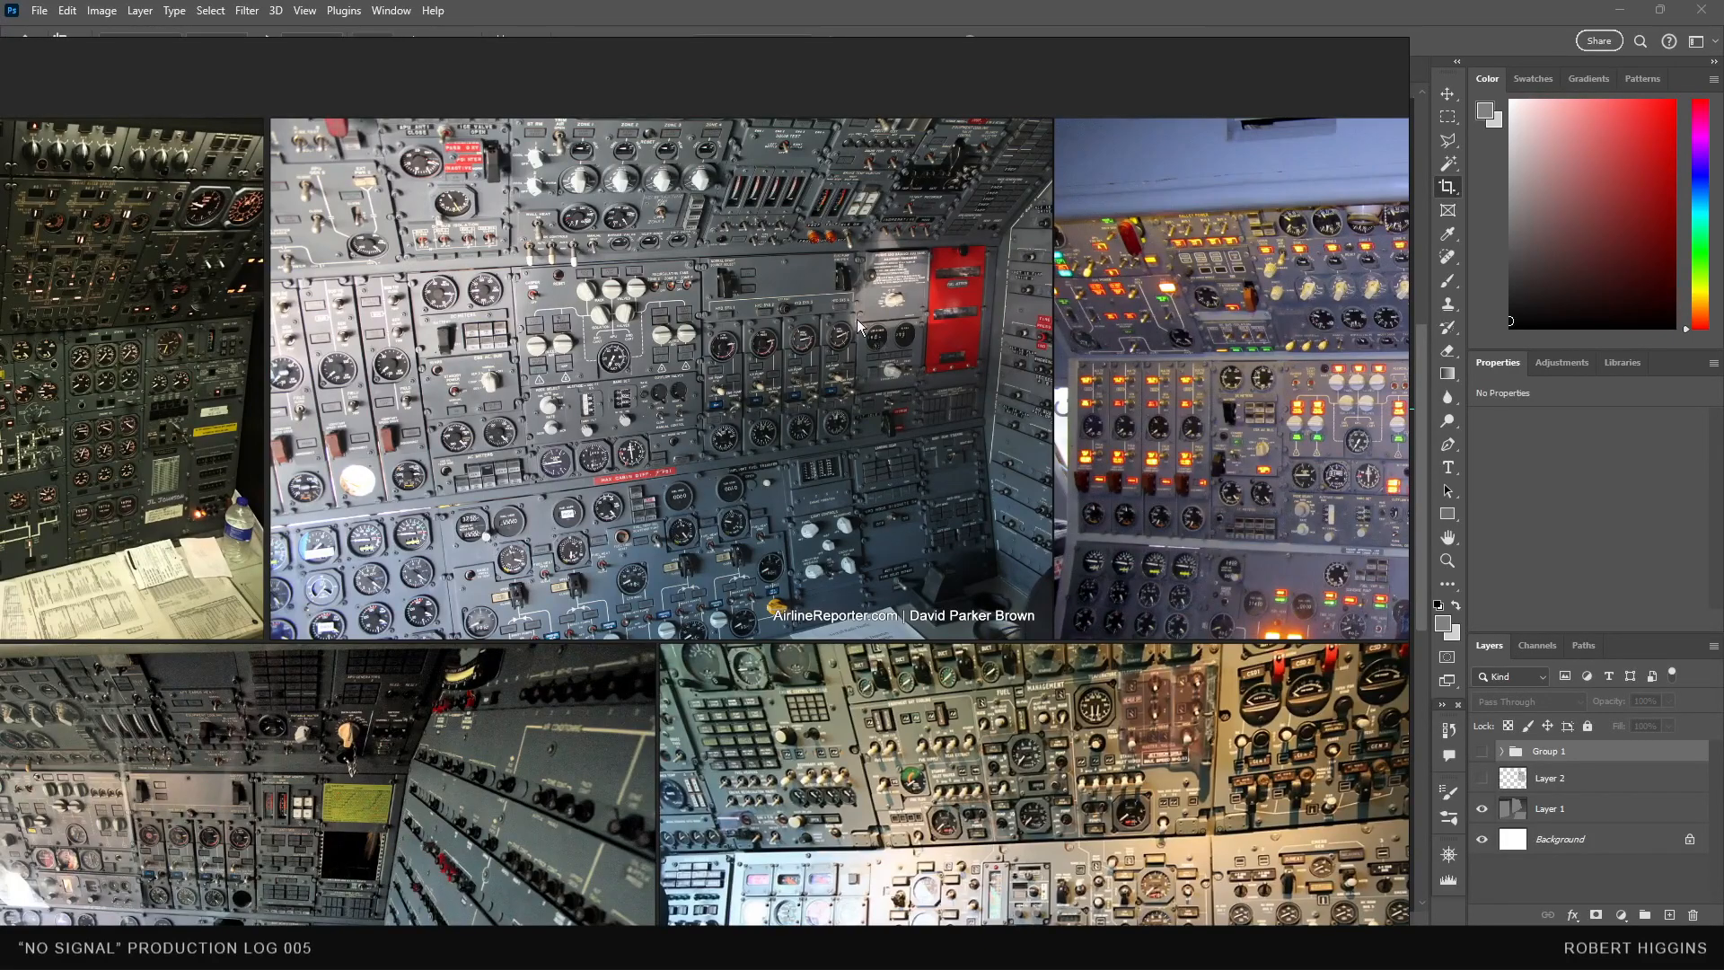
pyautogui.scroll(-2, 858, 325)
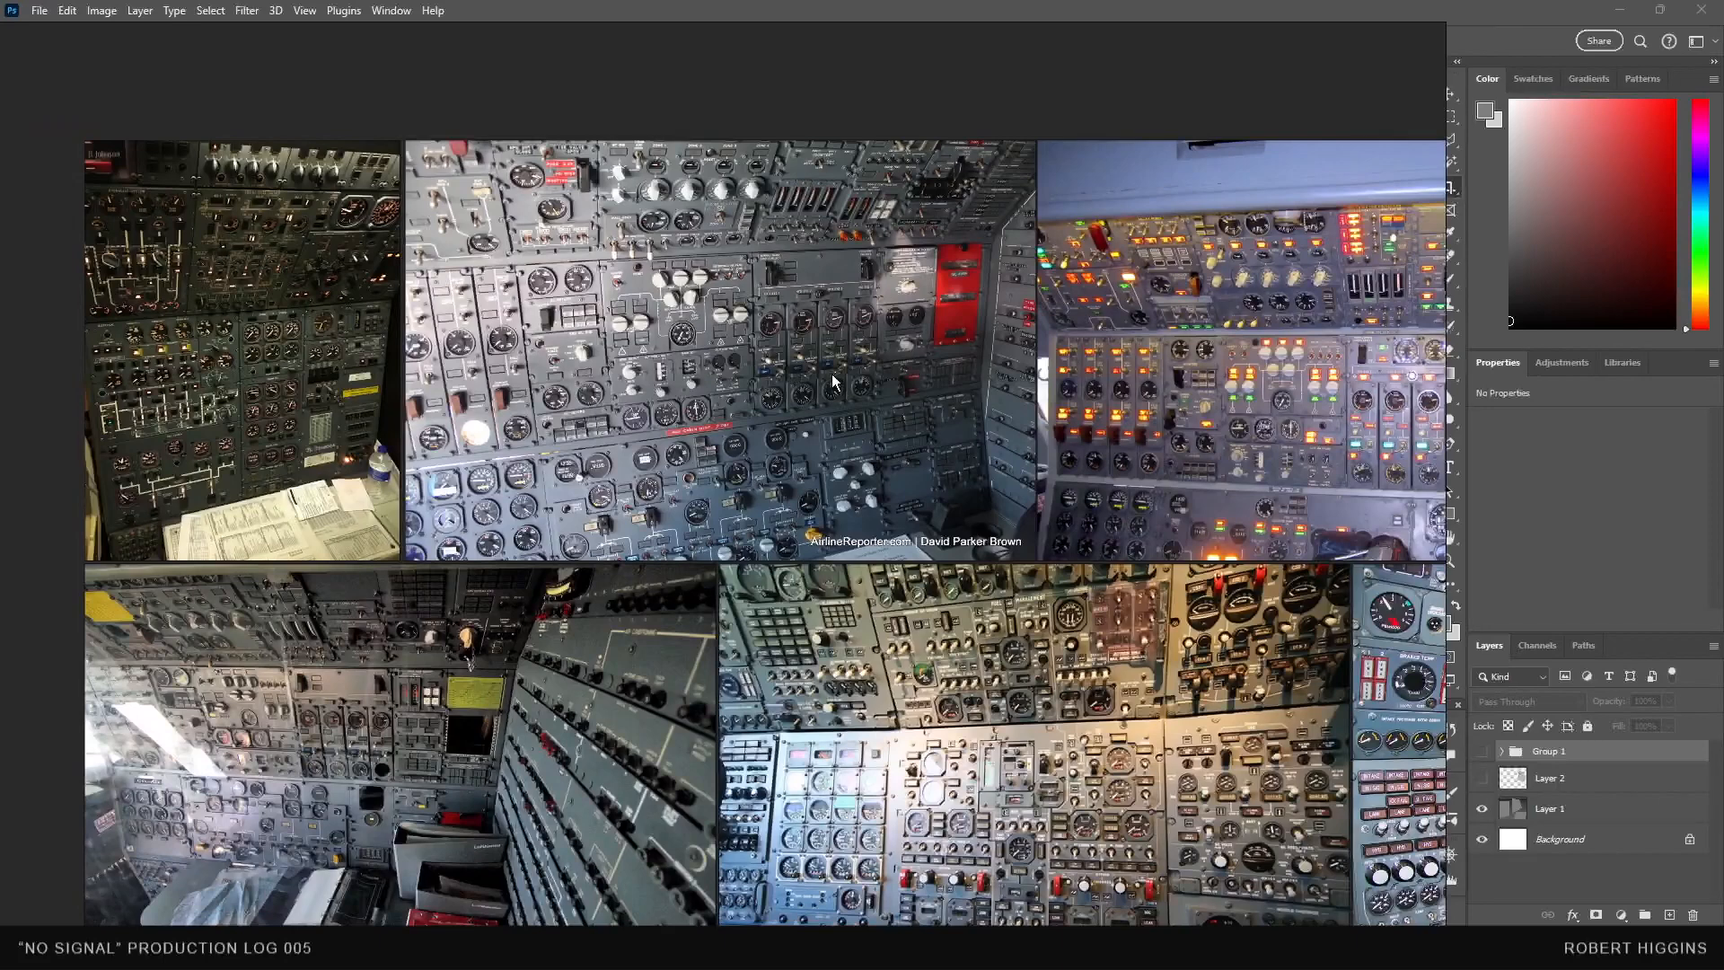
pyautogui.scroll(4, 715, 262)
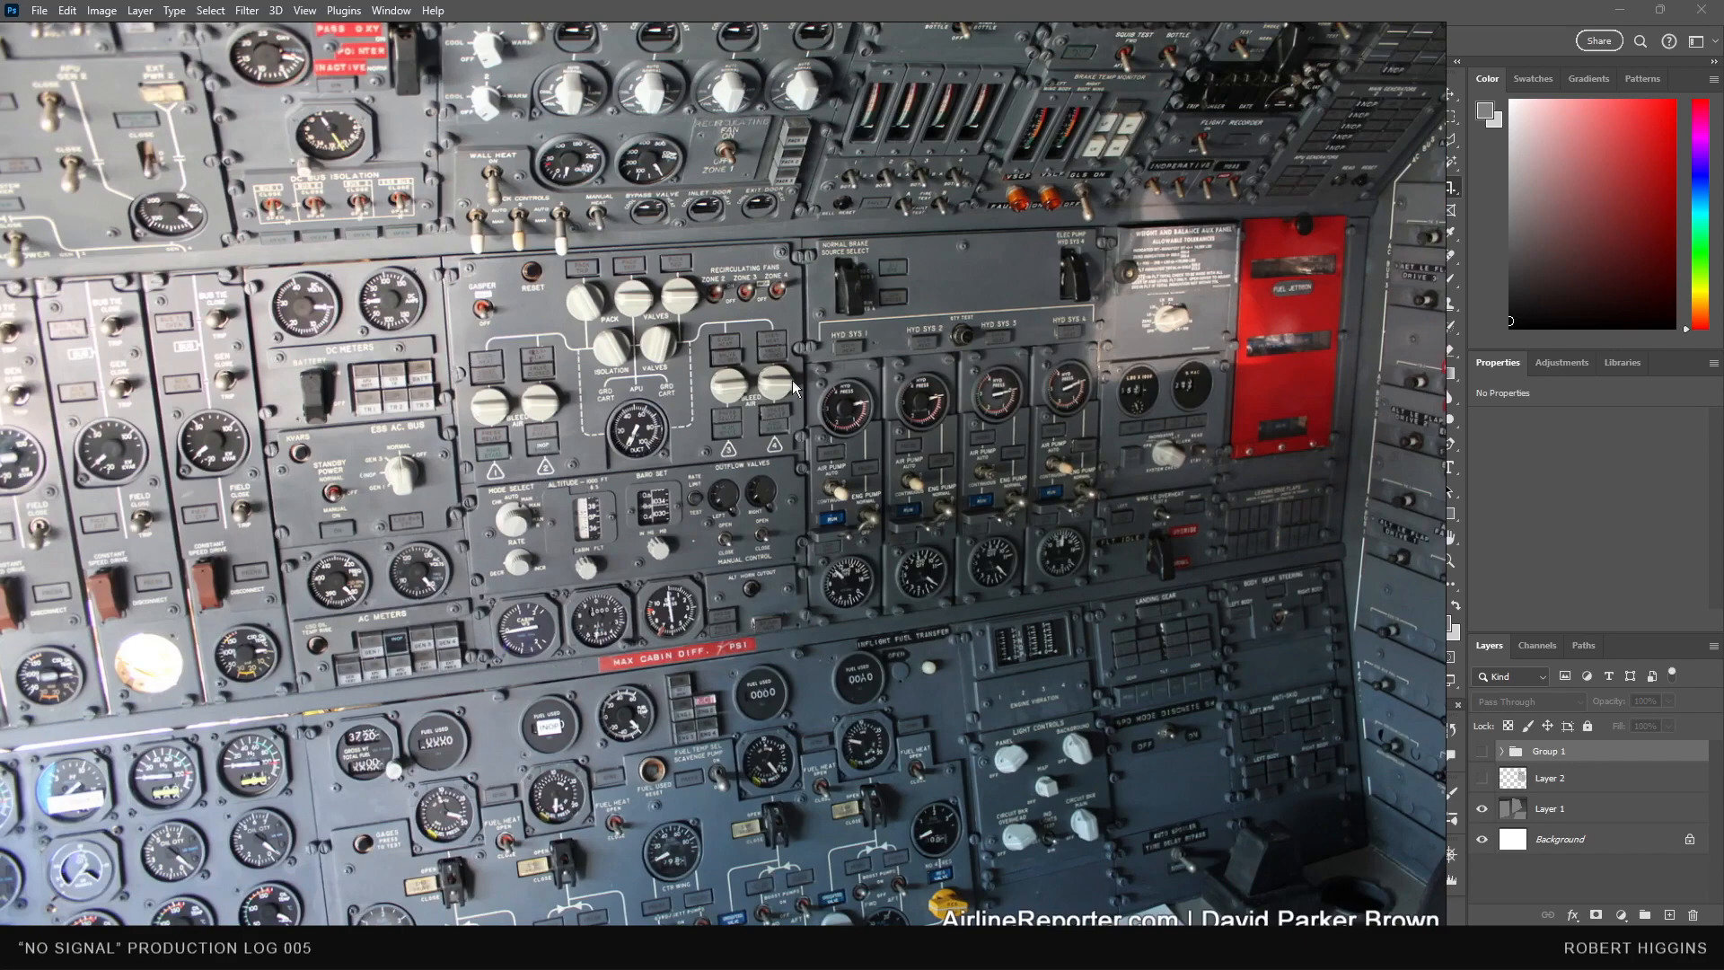
pyautogui.press('super+shift+s')
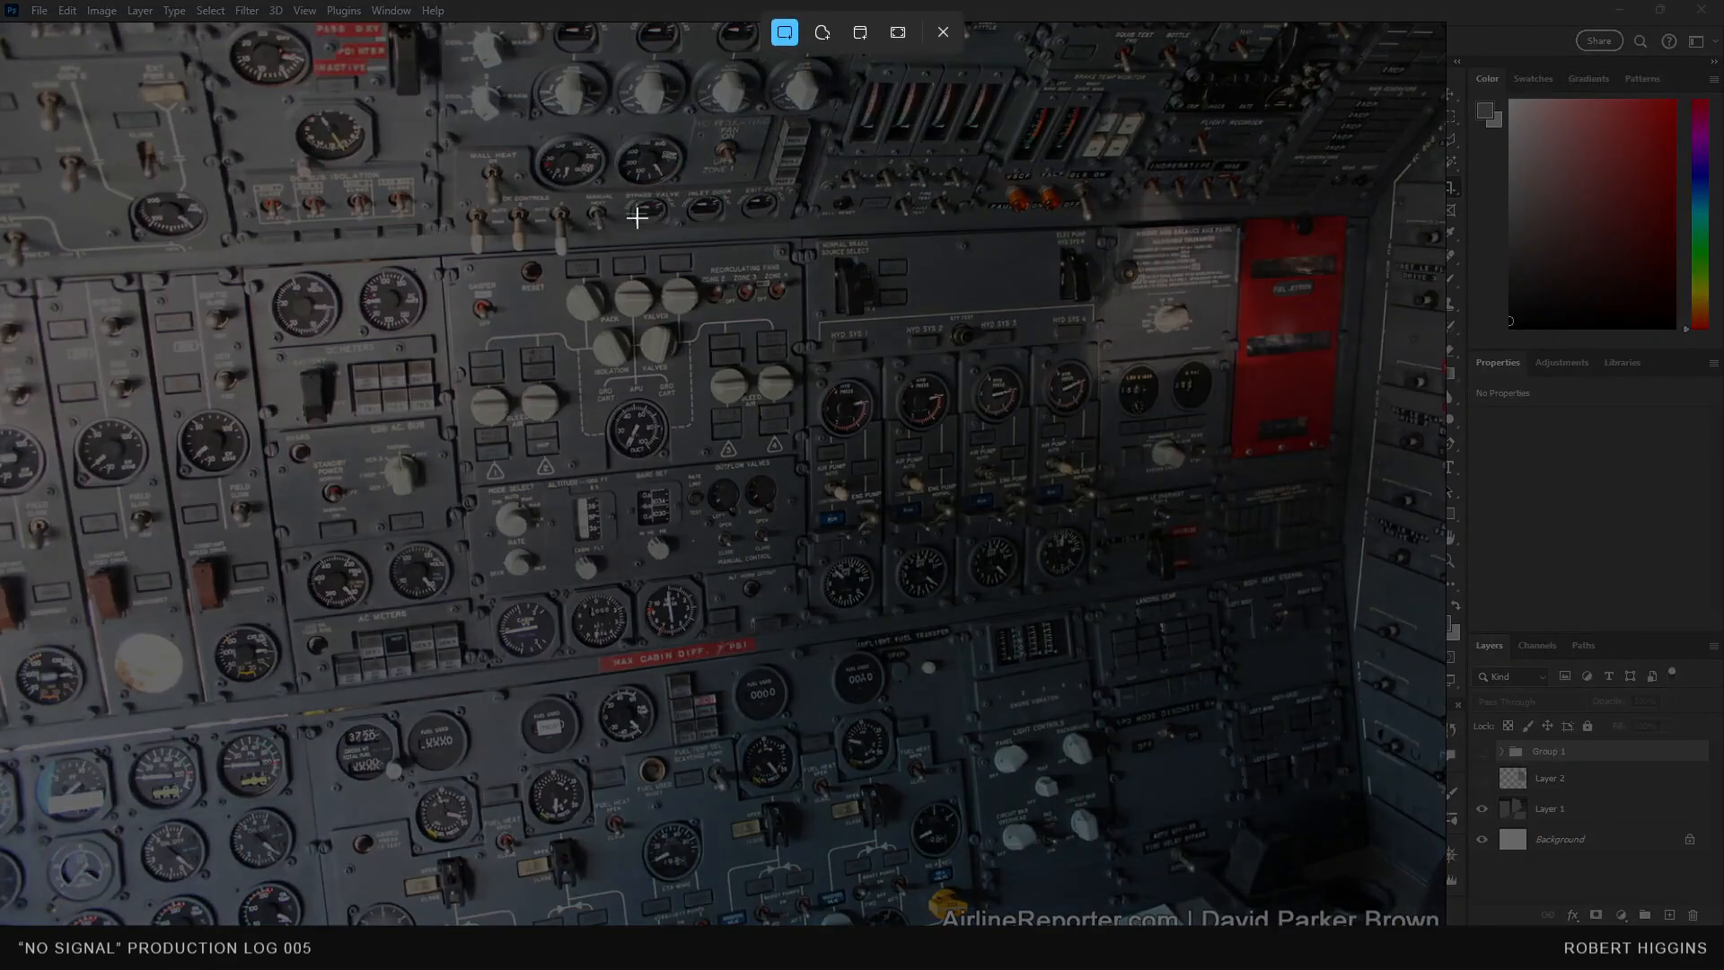
pyautogui.moveTo(428, 217); pyautogui.dragTo(853, 517)
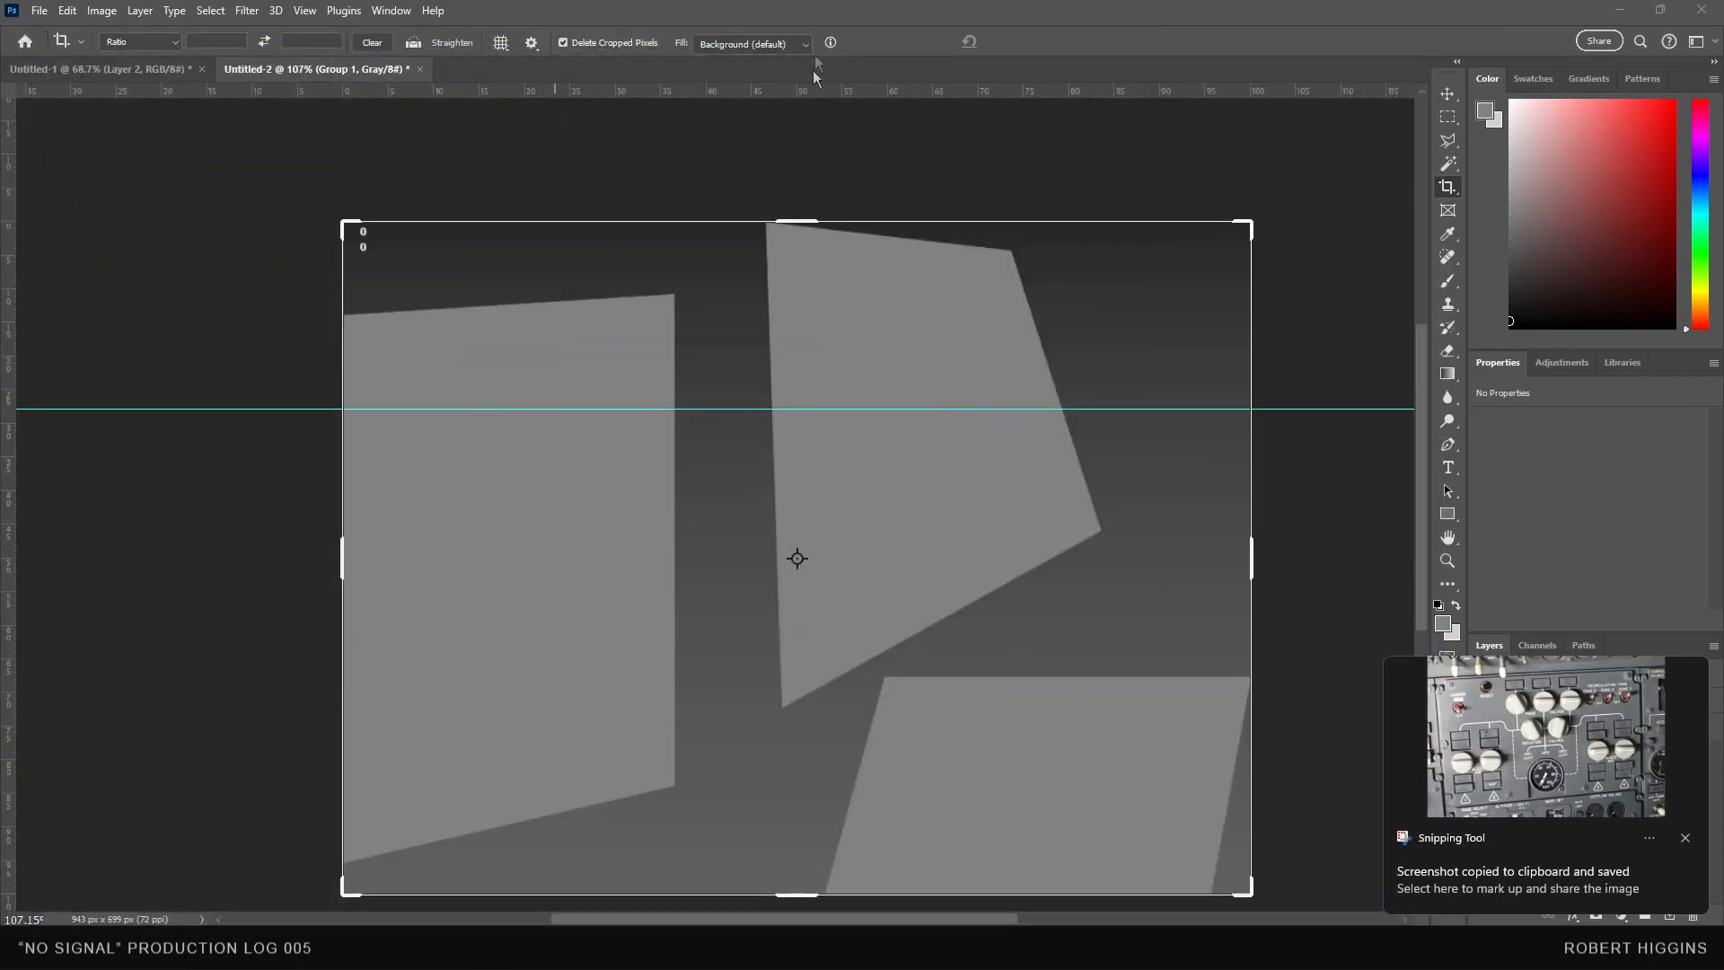
# - Paste the snipped panel photo into the Photoshop layout as a single new layer above the grey faces
pyautogui.hotkey('ctrl', 'shift', 'd')
pyautogui.hotkey('ctrl', 'v')
pyautogui.hotkey('ctrl', 'v')
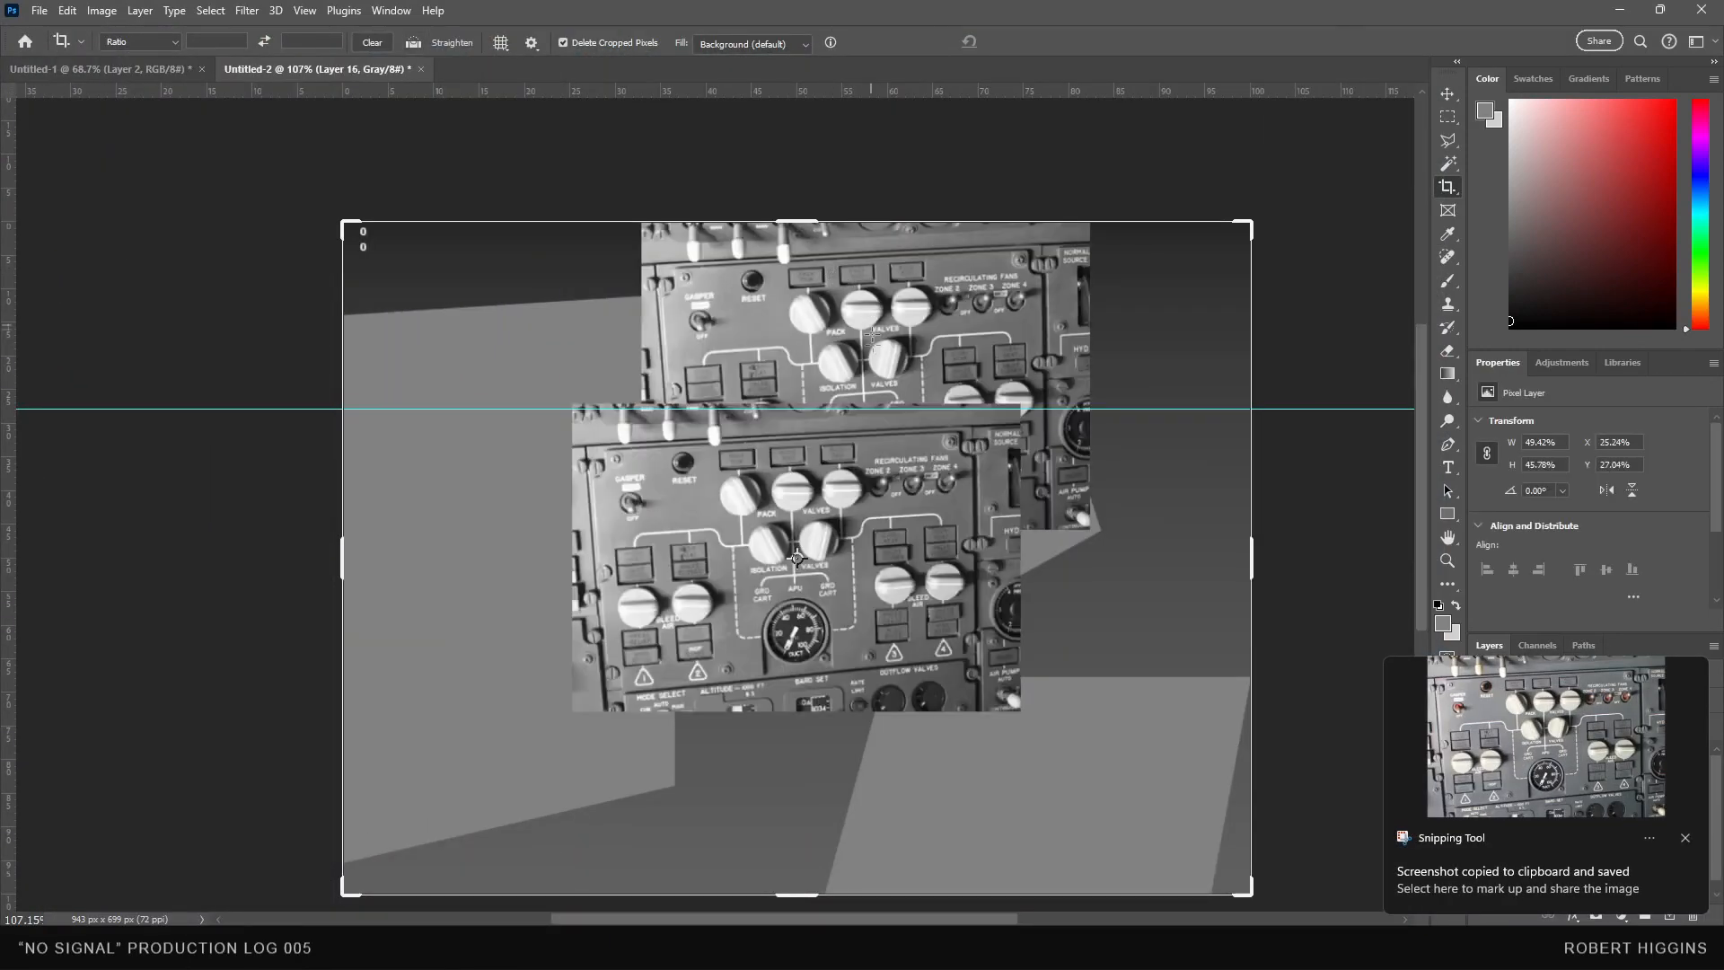
pyautogui.hotkey('ctrl', 'z')
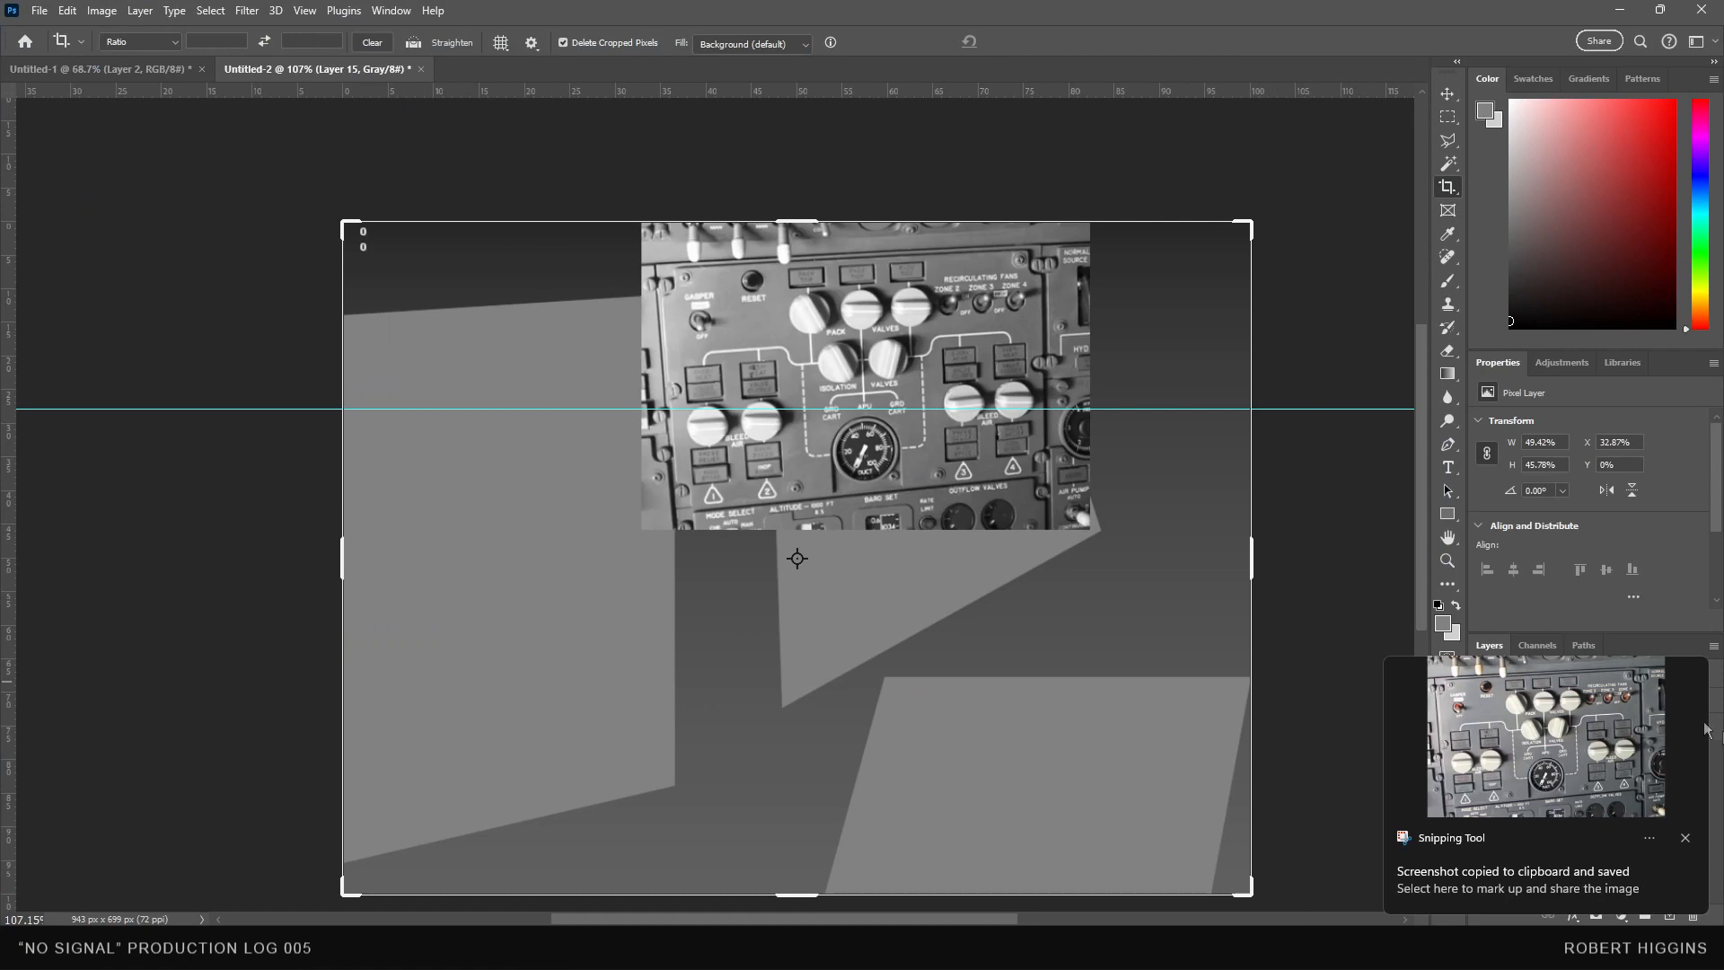
pyautogui.click(1687, 839)
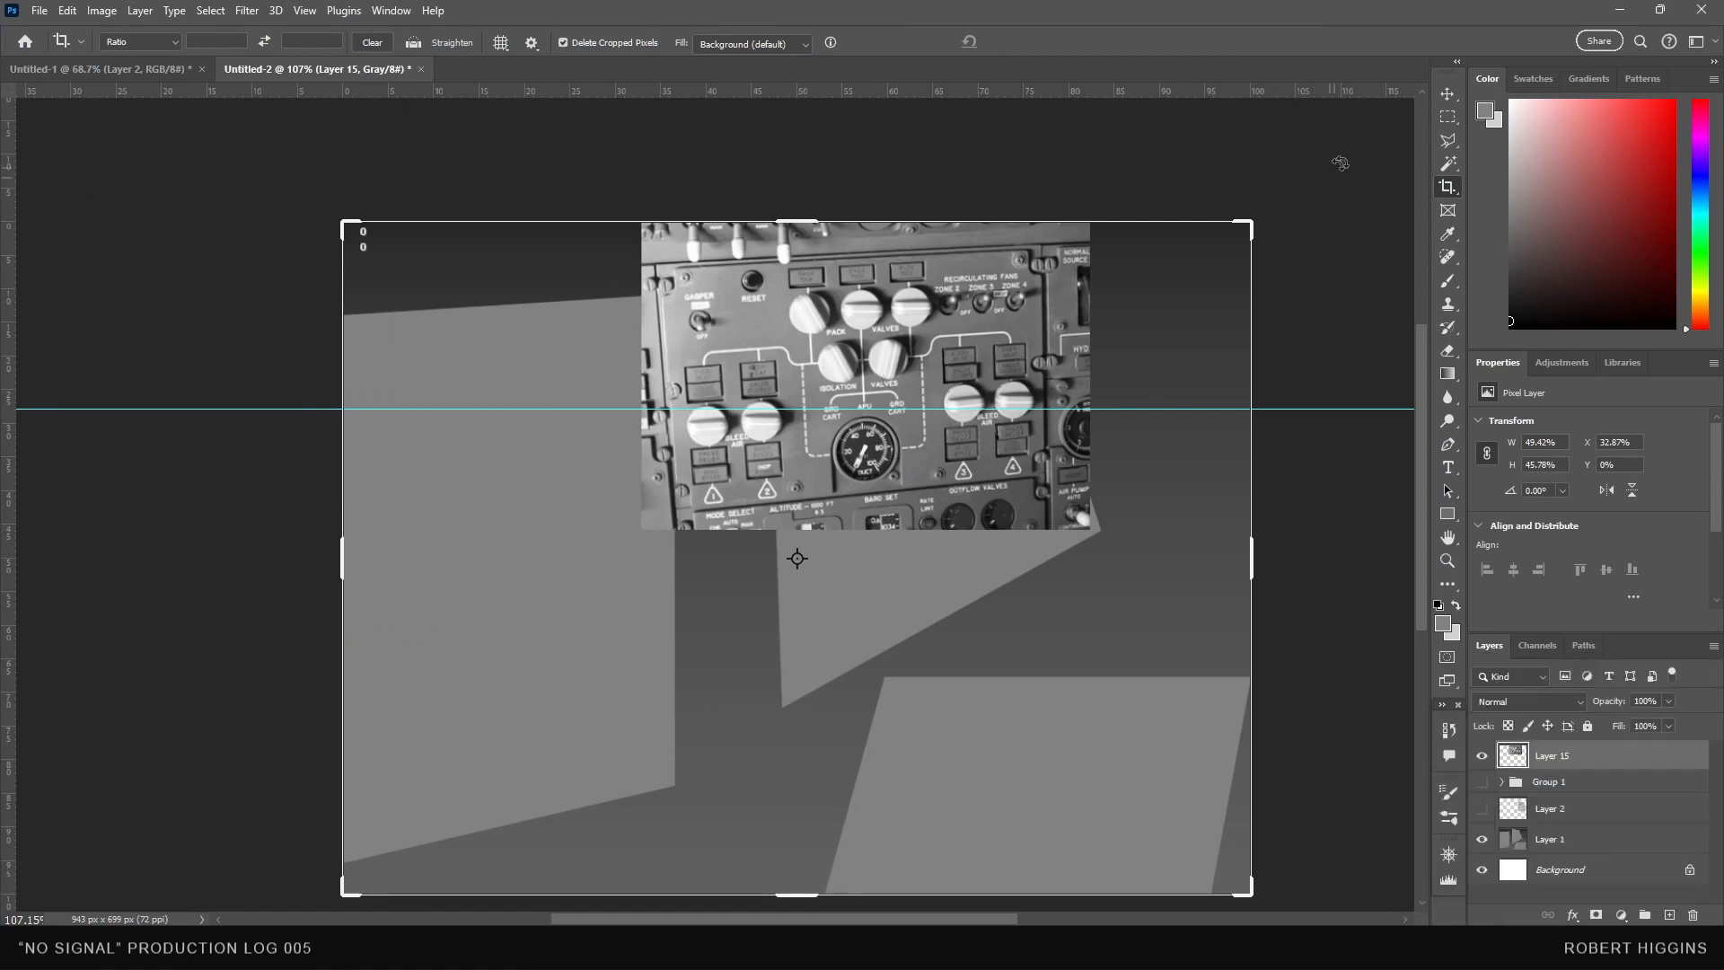
# - Start a Distort transform on the pasted panel photo and move it down so its upper part meets the horizontal guide
pyautogui.click(1448, 118)
pyautogui.keyDown('alt'); pyautogui.scroll(2, 834, 395); pyautogui.keyUp('alt')
pyautogui.rightClick(841, 396)
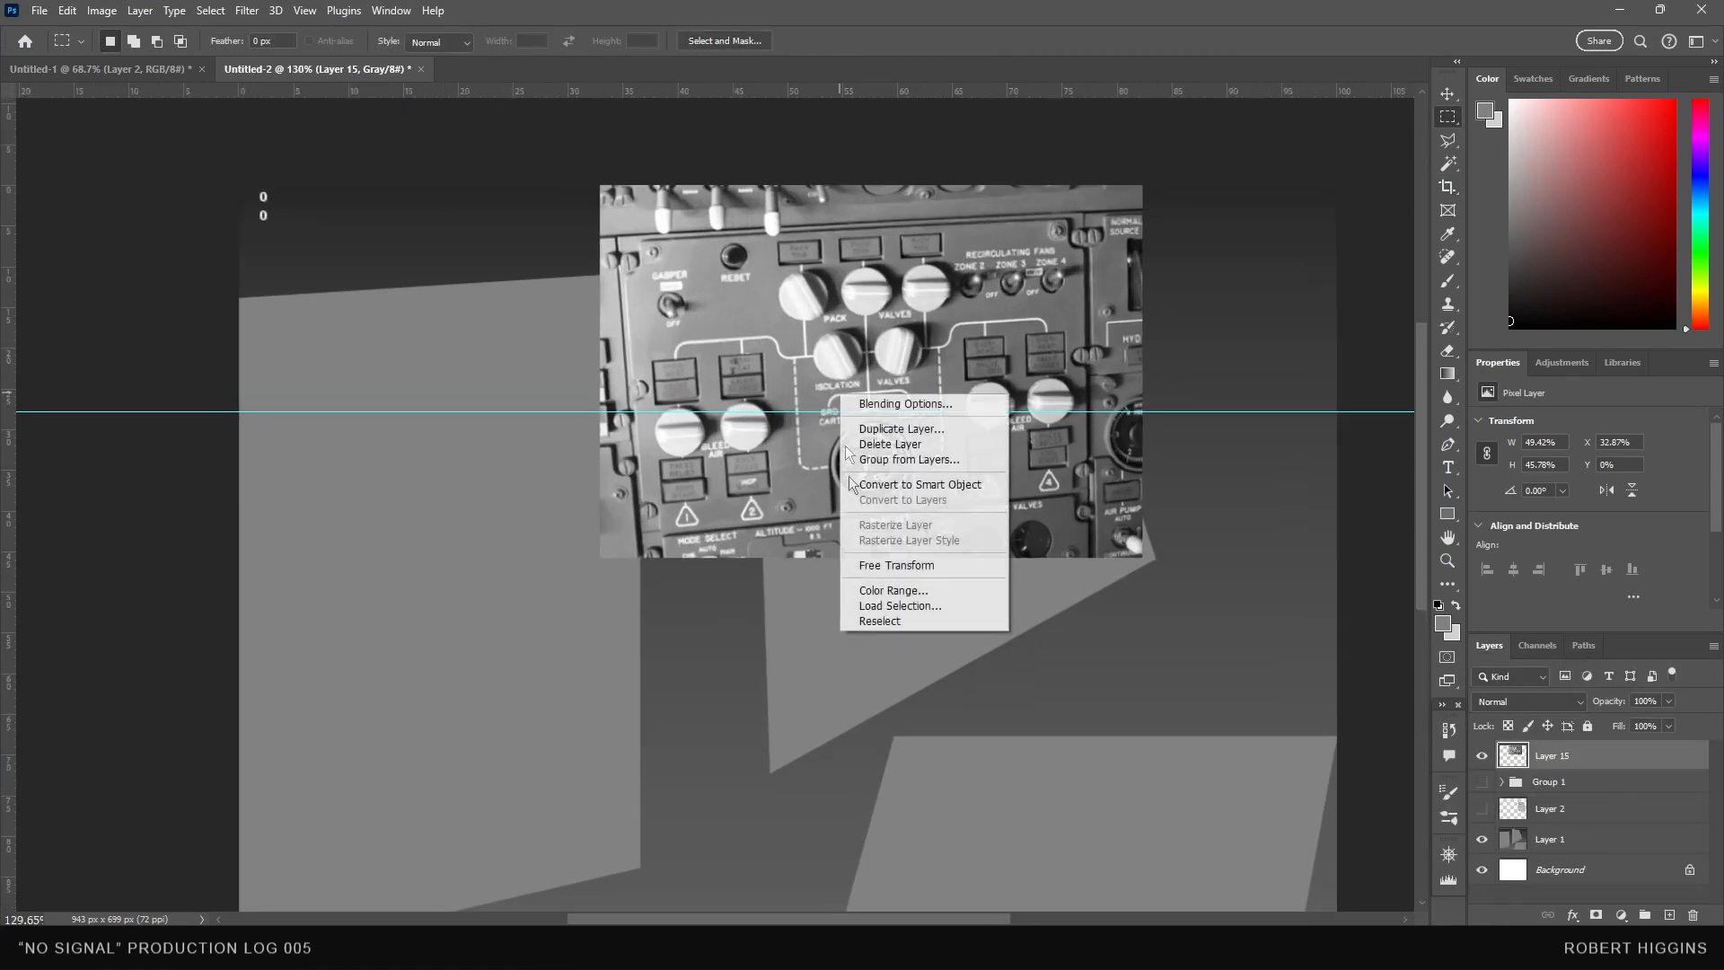
pyautogui.press('Escape')
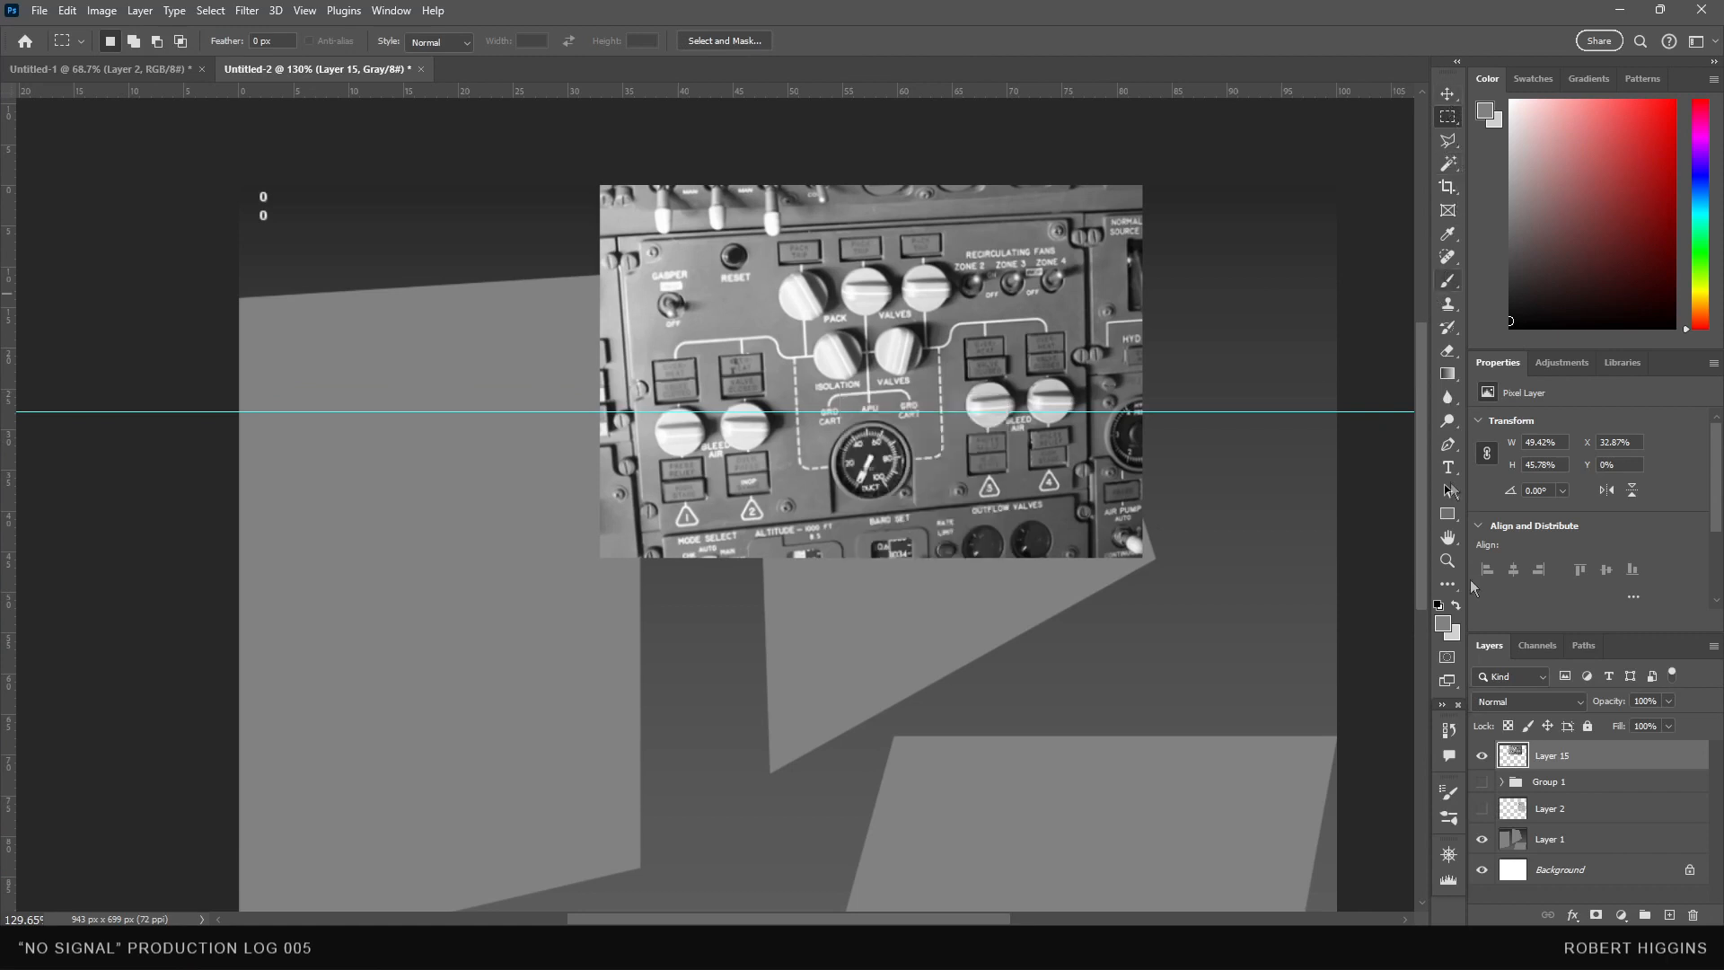
pyautogui.rightClick(936, 389)
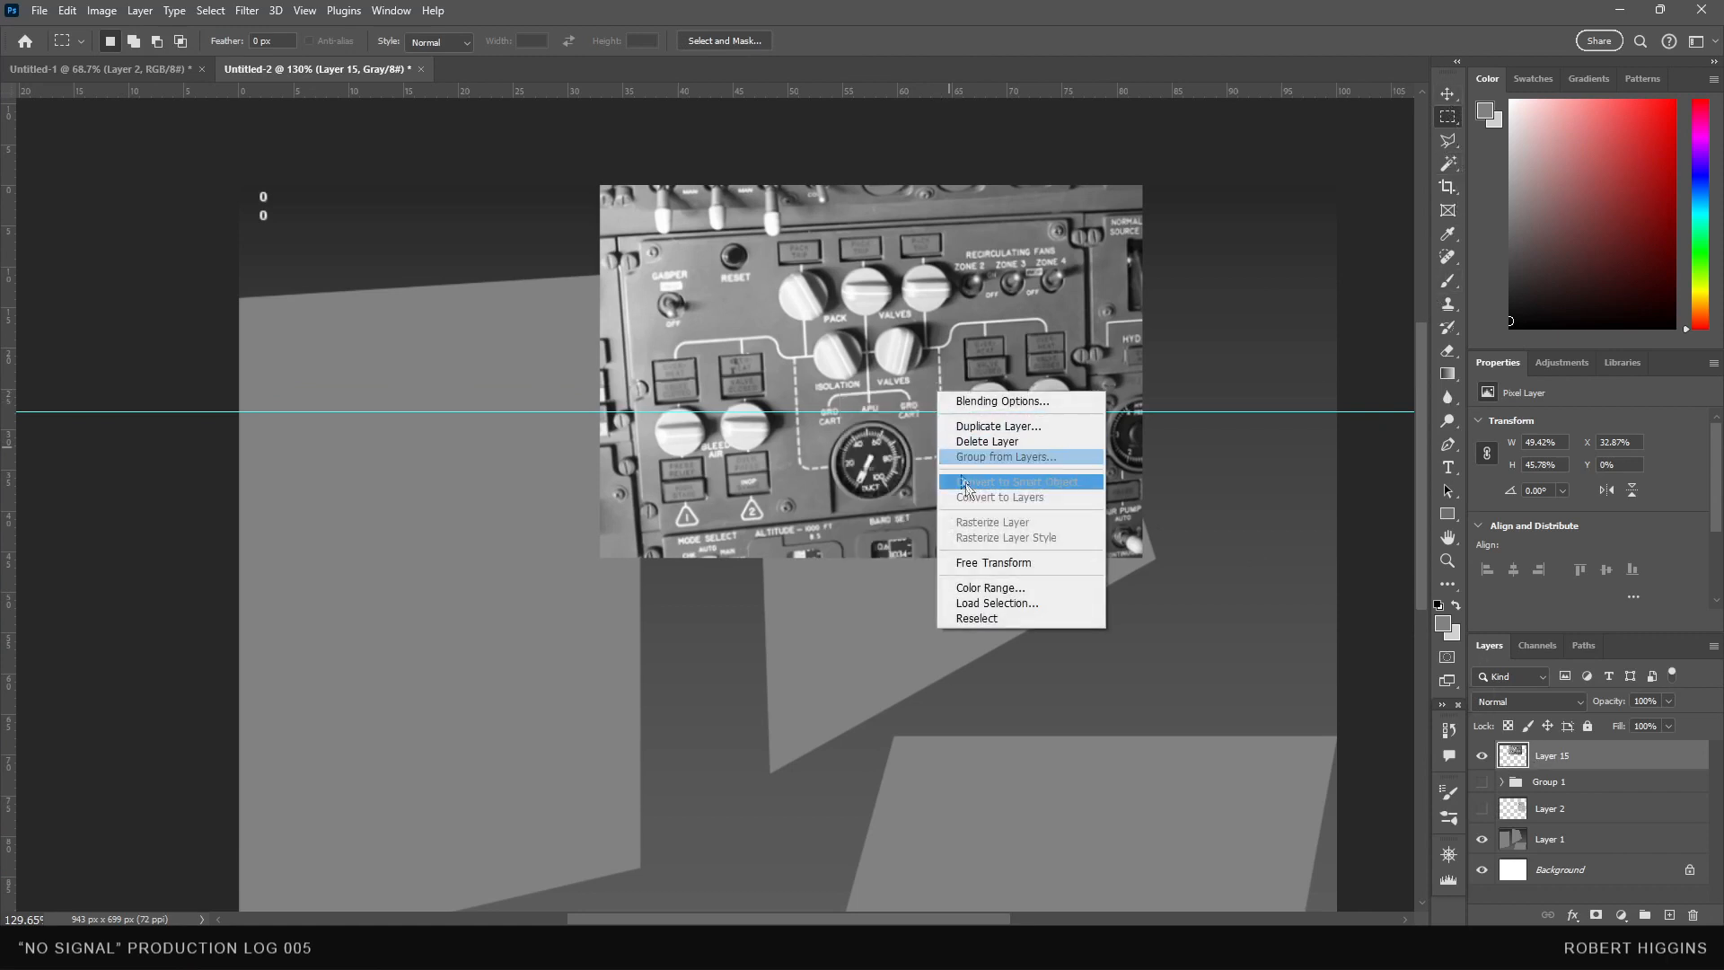
pyautogui.click(983, 562)
pyautogui.rightClick(835, 320)
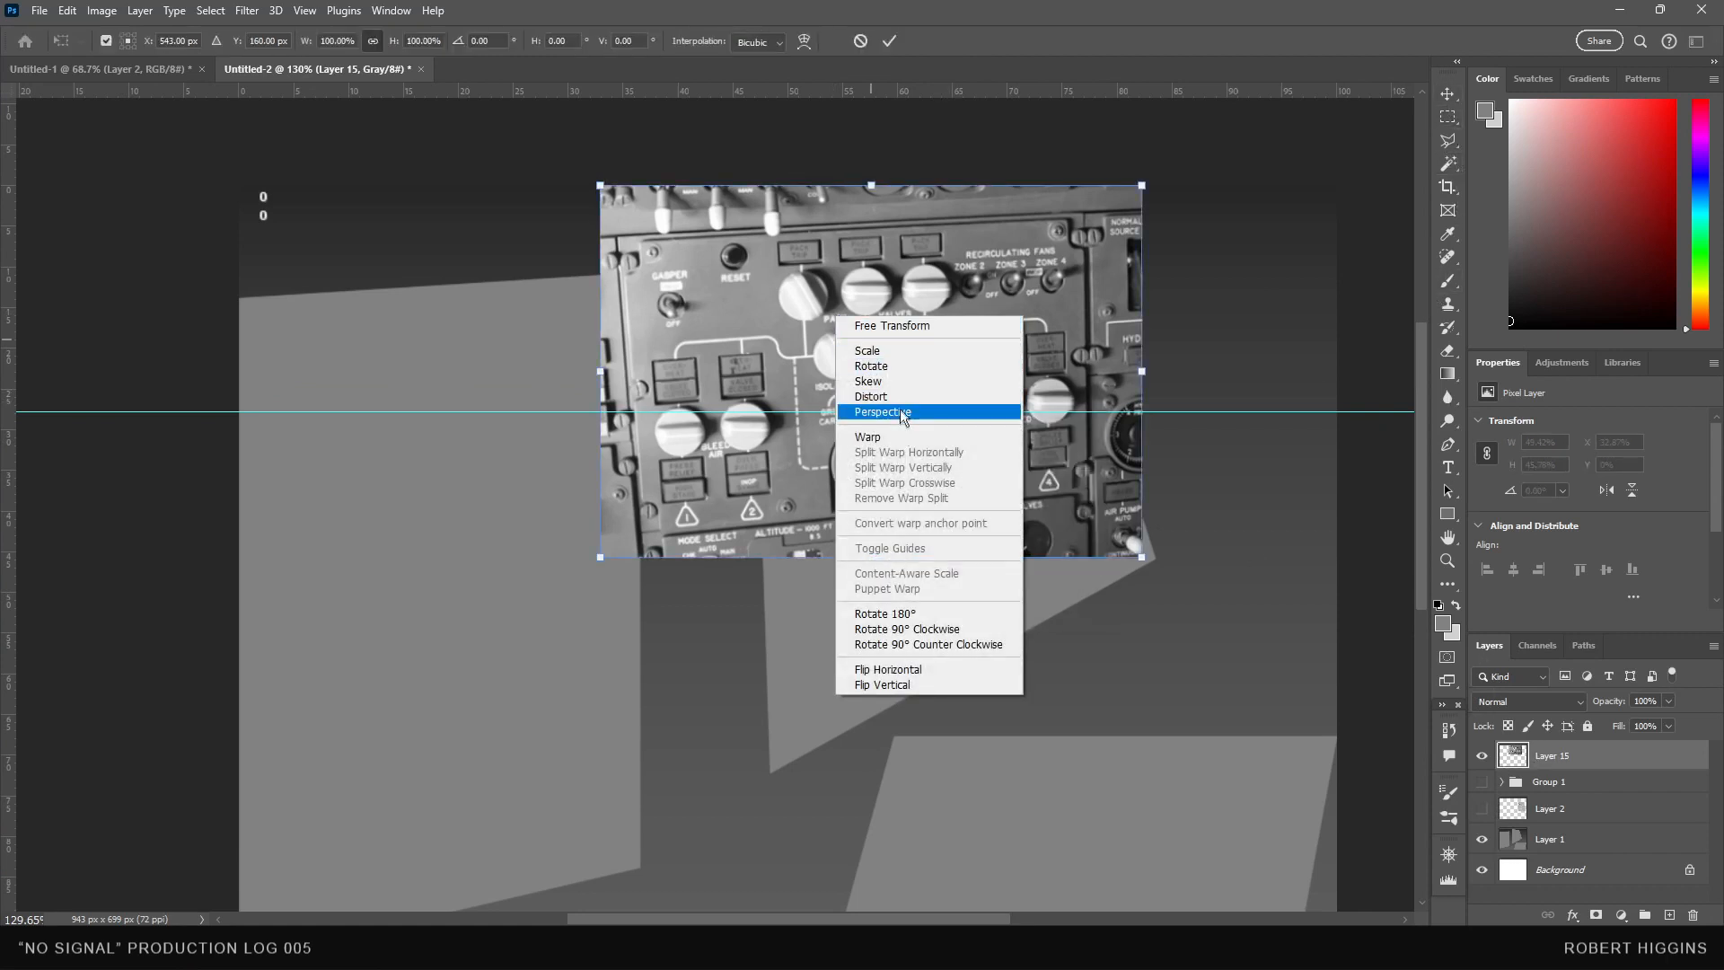
pyautogui.click(900, 395)
pyautogui.moveTo(828, 327); pyautogui.dragTo(757, 544)
pyautogui.moveTo(1037, 480); pyautogui.dragTo(1063, 341)
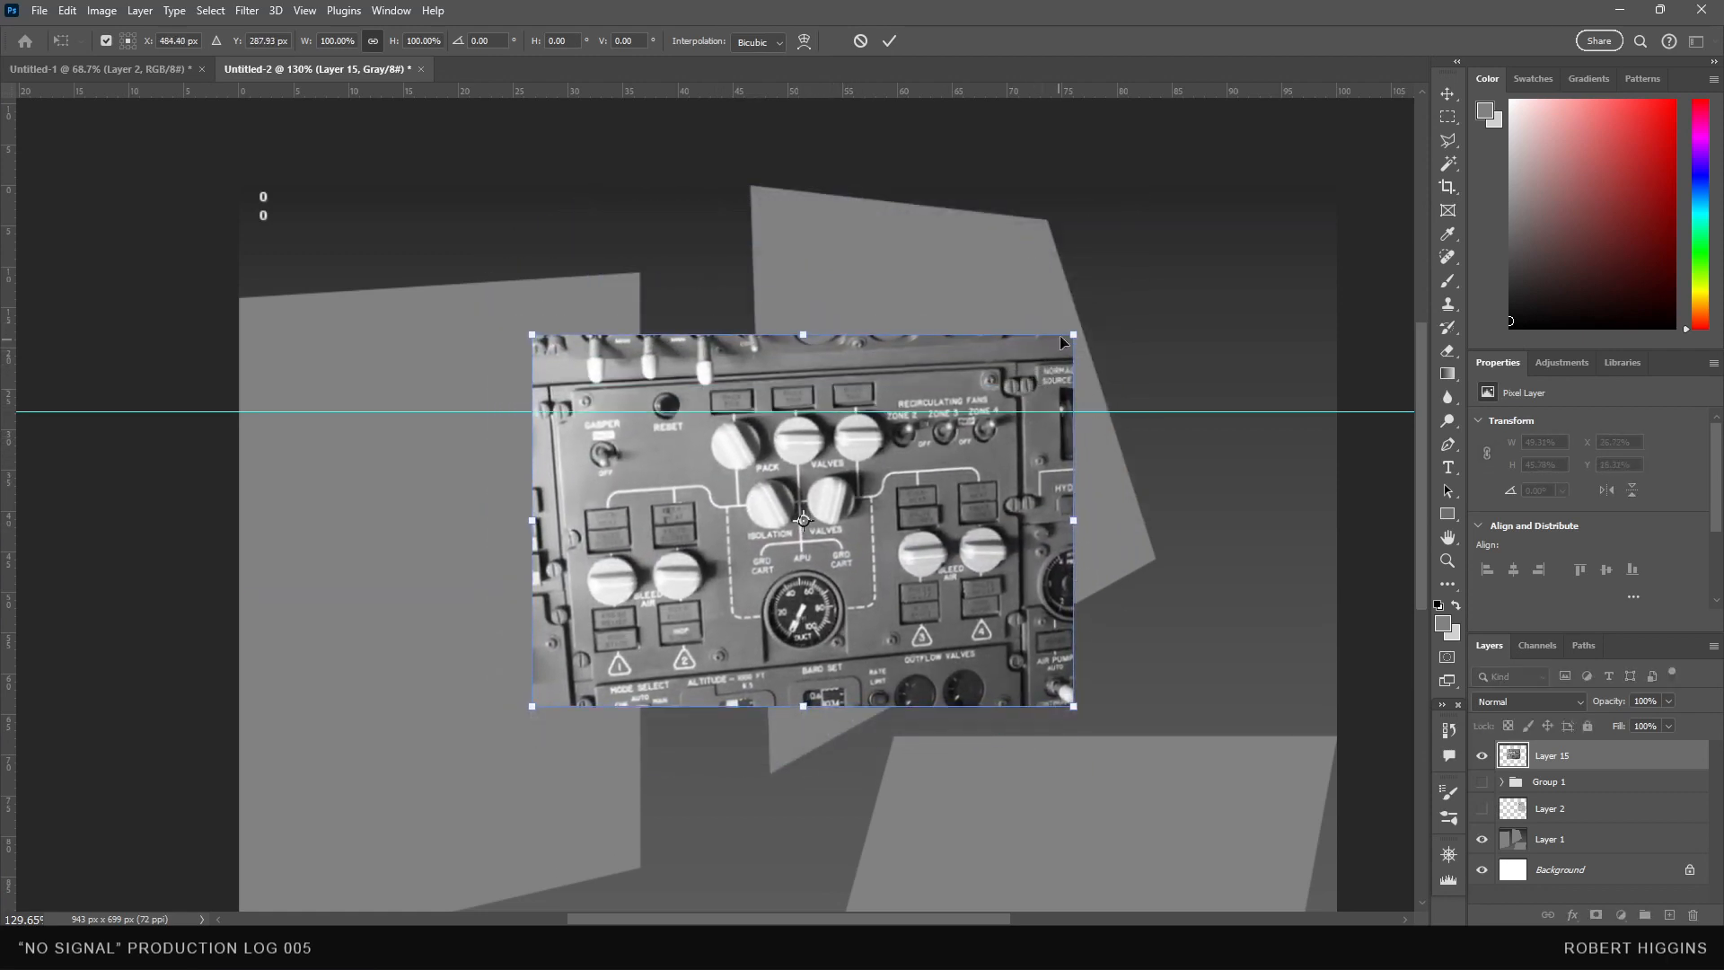
# - Skew the photo's right and bottom edges to straighten the panel, and shift it so the panel's top edge lies along the horizontal guide
pyautogui.keyDown('ctrl'); pyautogui.moveTo(1080, 520); pyautogui.dragTo(1068, 549); pyautogui.keyUp('ctrl')
pyautogui.keyDown('ctrl'); pyautogui.moveTo(802, 723); pyautogui.dragTo(785, 725); pyautogui.keyUp('ctrl')
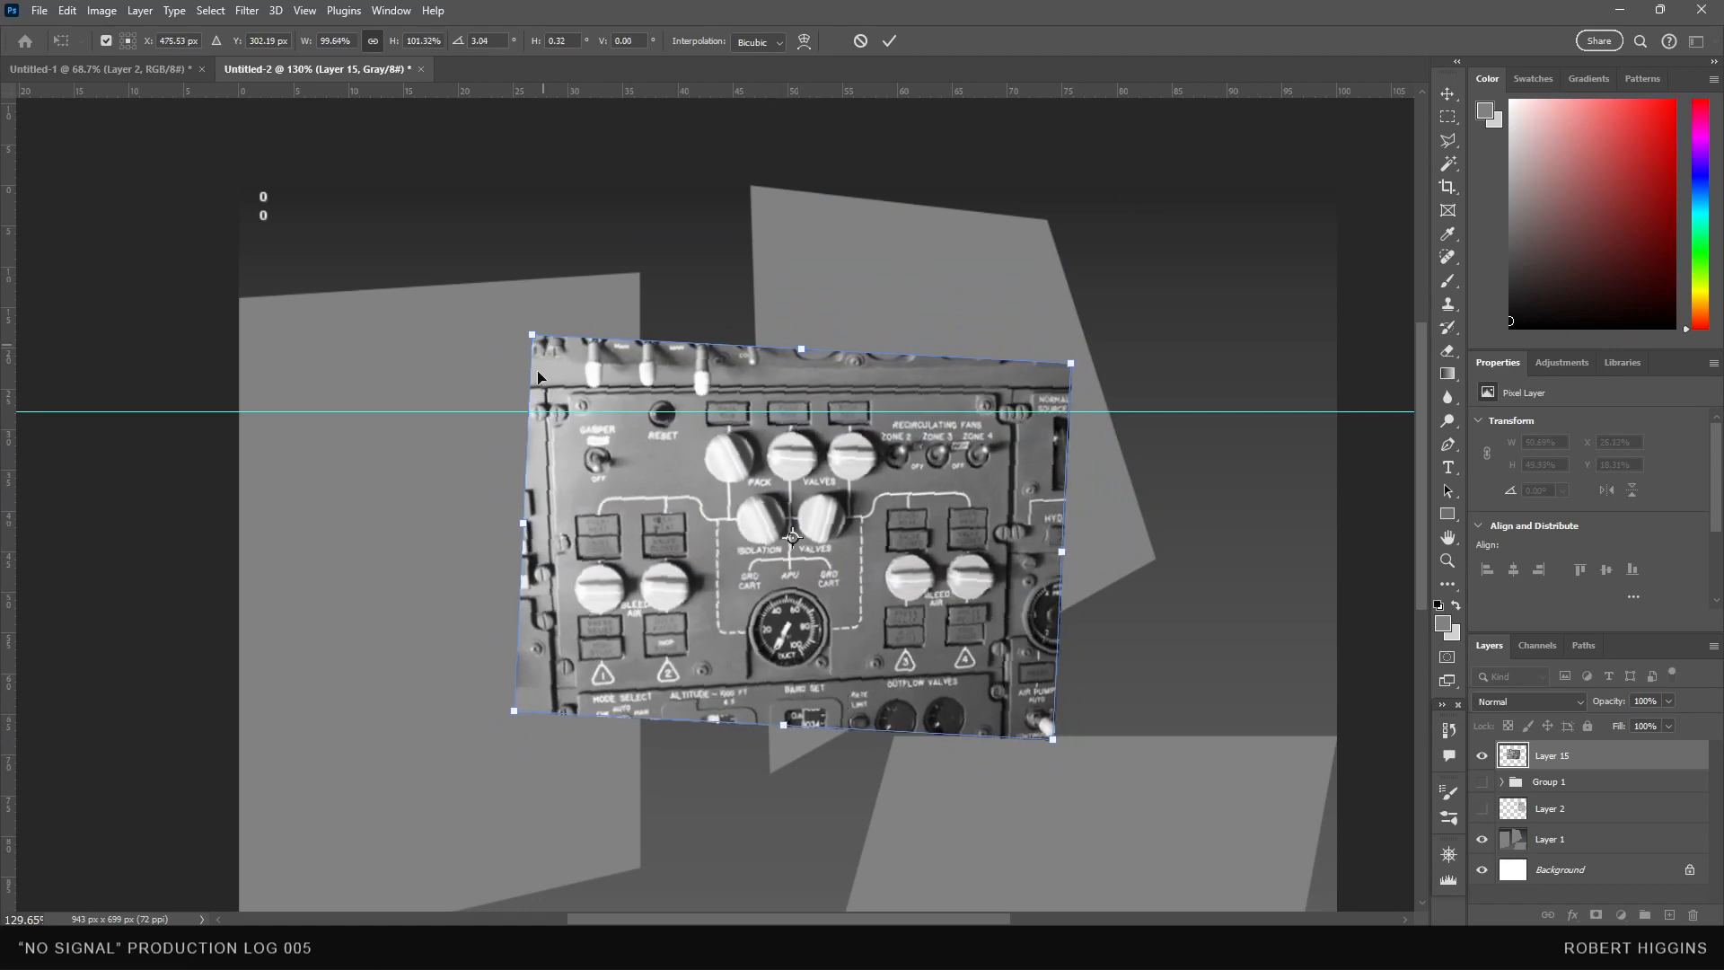
pyautogui.moveTo(723, 462); pyautogui.dragTo(724, 488)
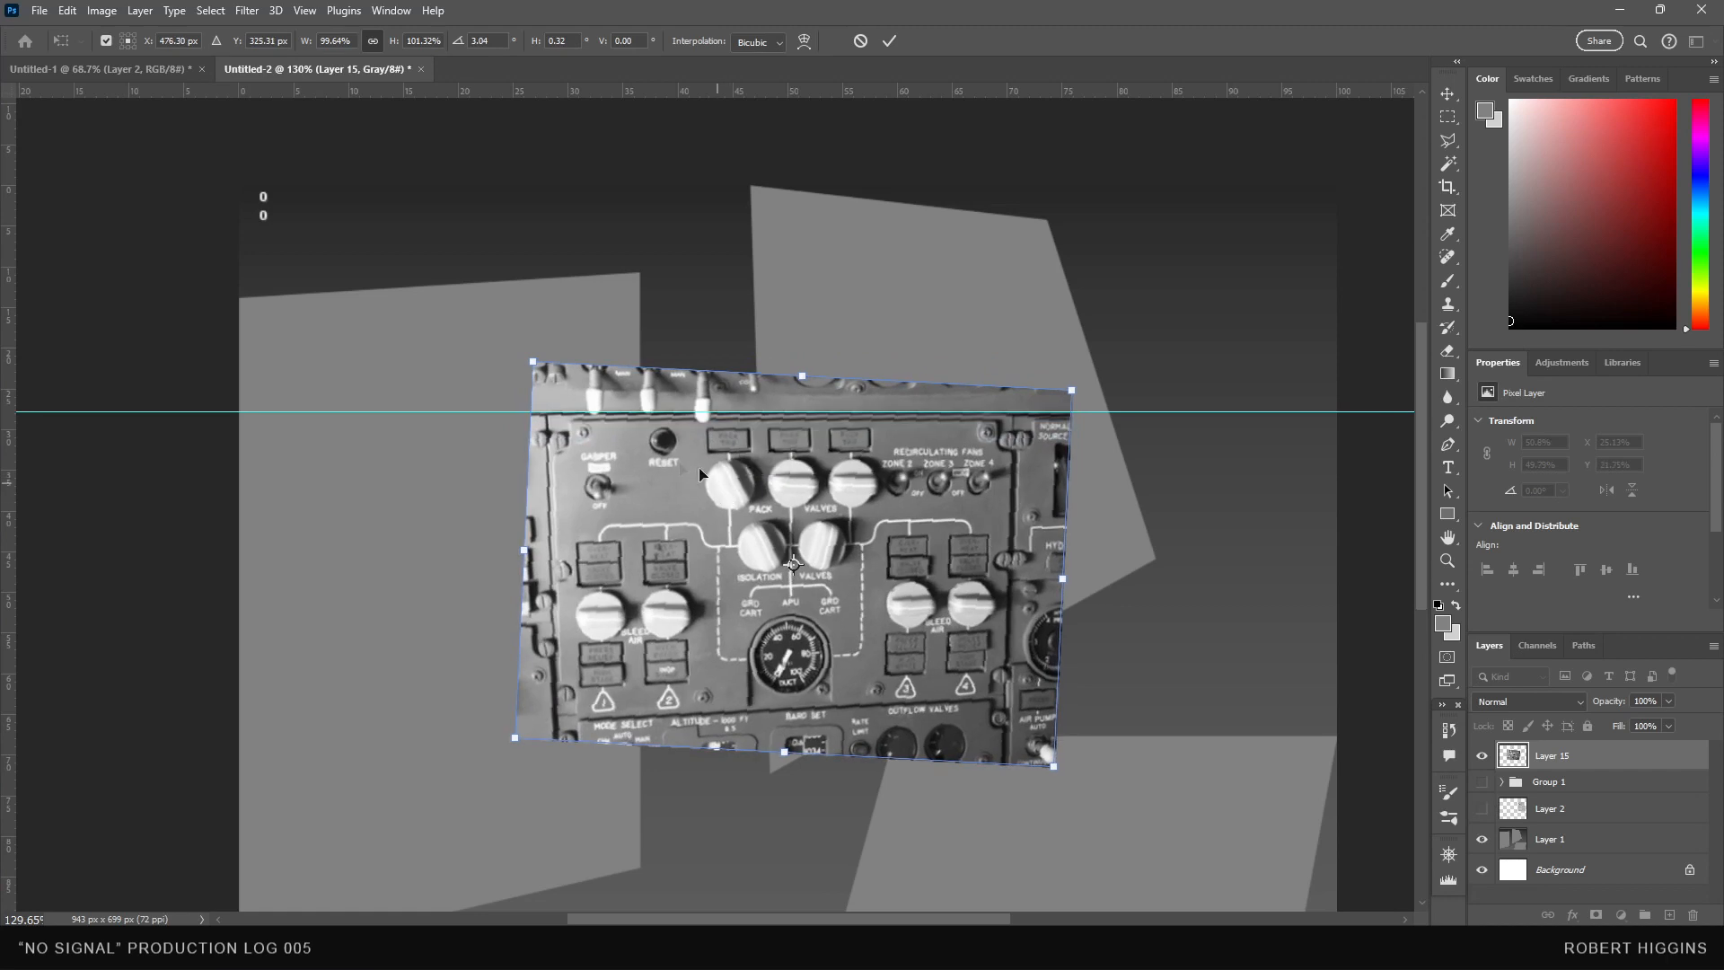
# - Place a vertical guide on the panel's left edge and distort the photo's lower edge and lower-right corner to straighten that side
pyautogui.moveTo(14, 221); pyautogui.dragTo(551, 440)
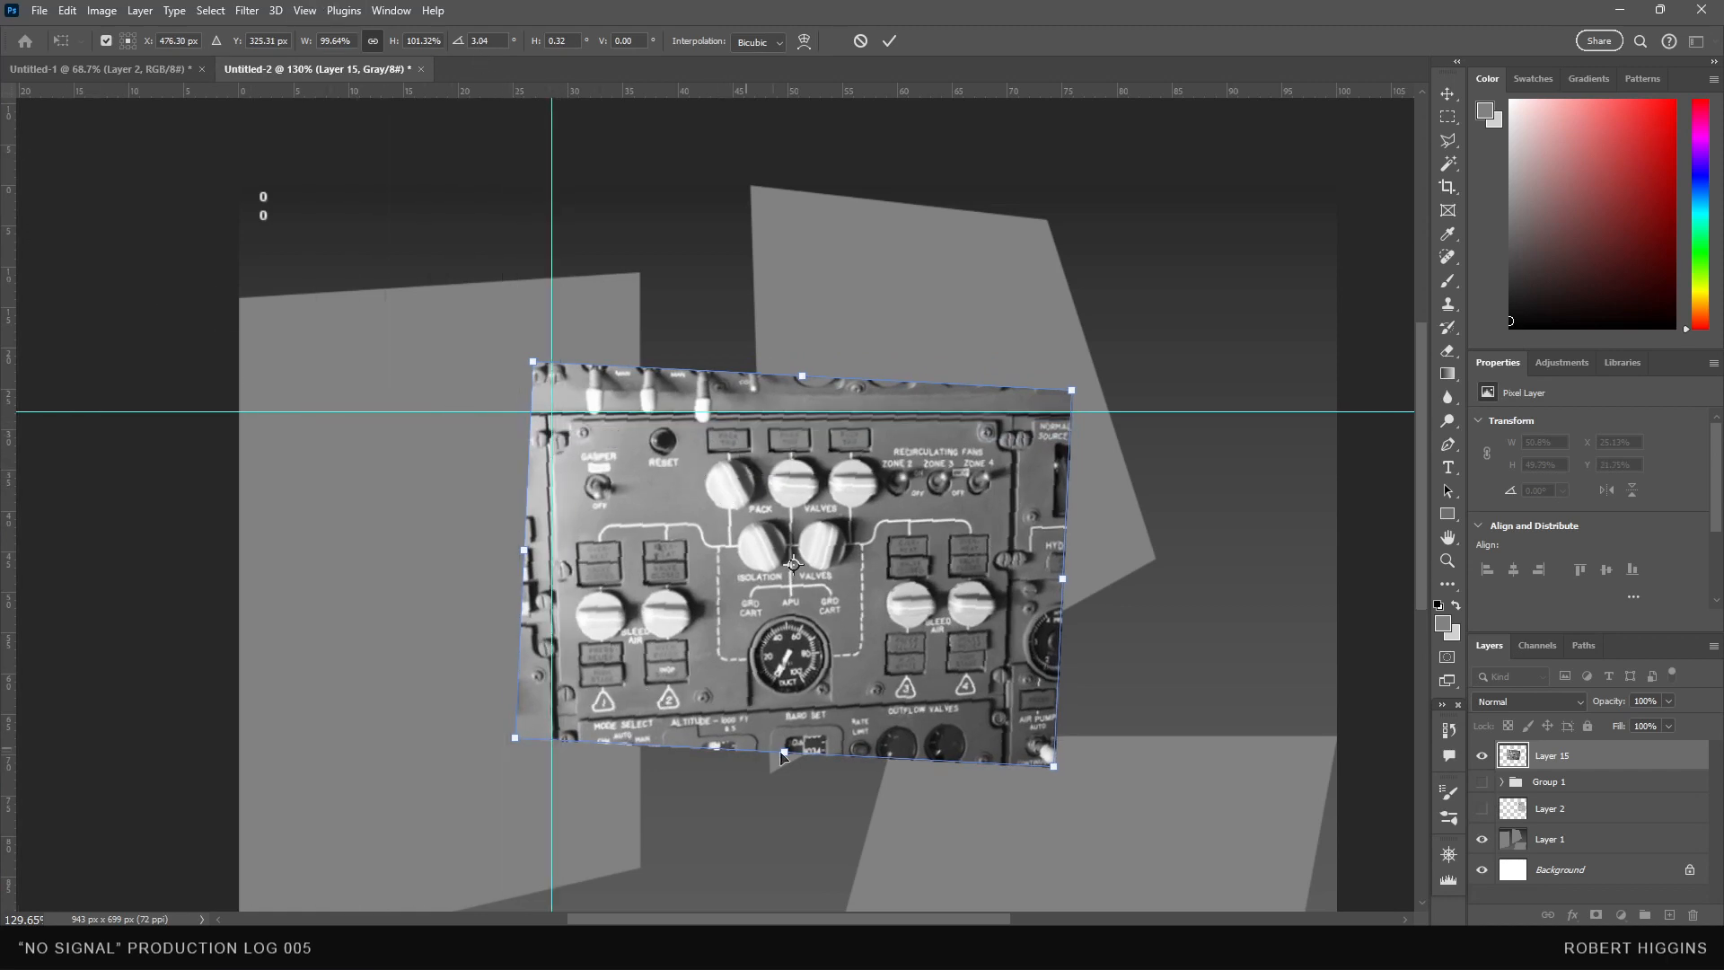
pyautogui.keyDown('ctrl'); pyautogui.moveTo(785, 756); pyautogui.dragTo(777, 761); pyautogui.keyUp('ctrl')
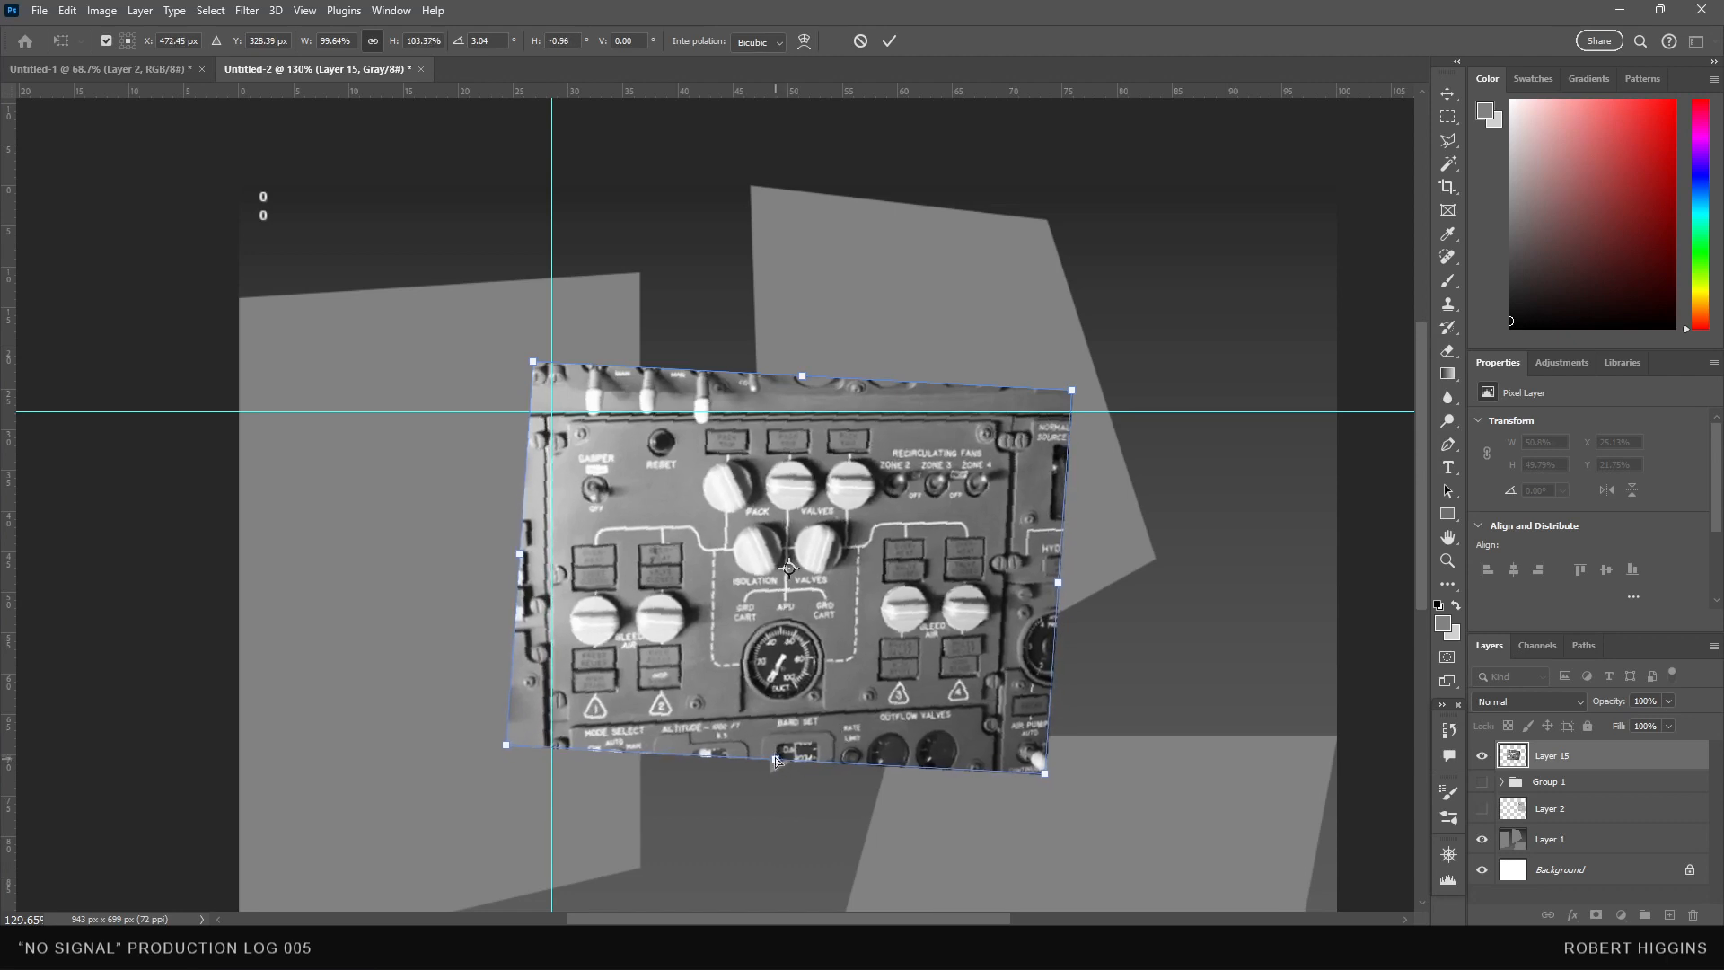
pyautogui.moveTo(1046, 778)
pyautogui.keyDown('ctrl'); pyautogui.mouseDown()
pyautogui.moveTo(1078, 772)
pyautogui.moveTo(1075, 792)
pyautogui.mouseUp(); pyautogui.keyUp('ctrl')
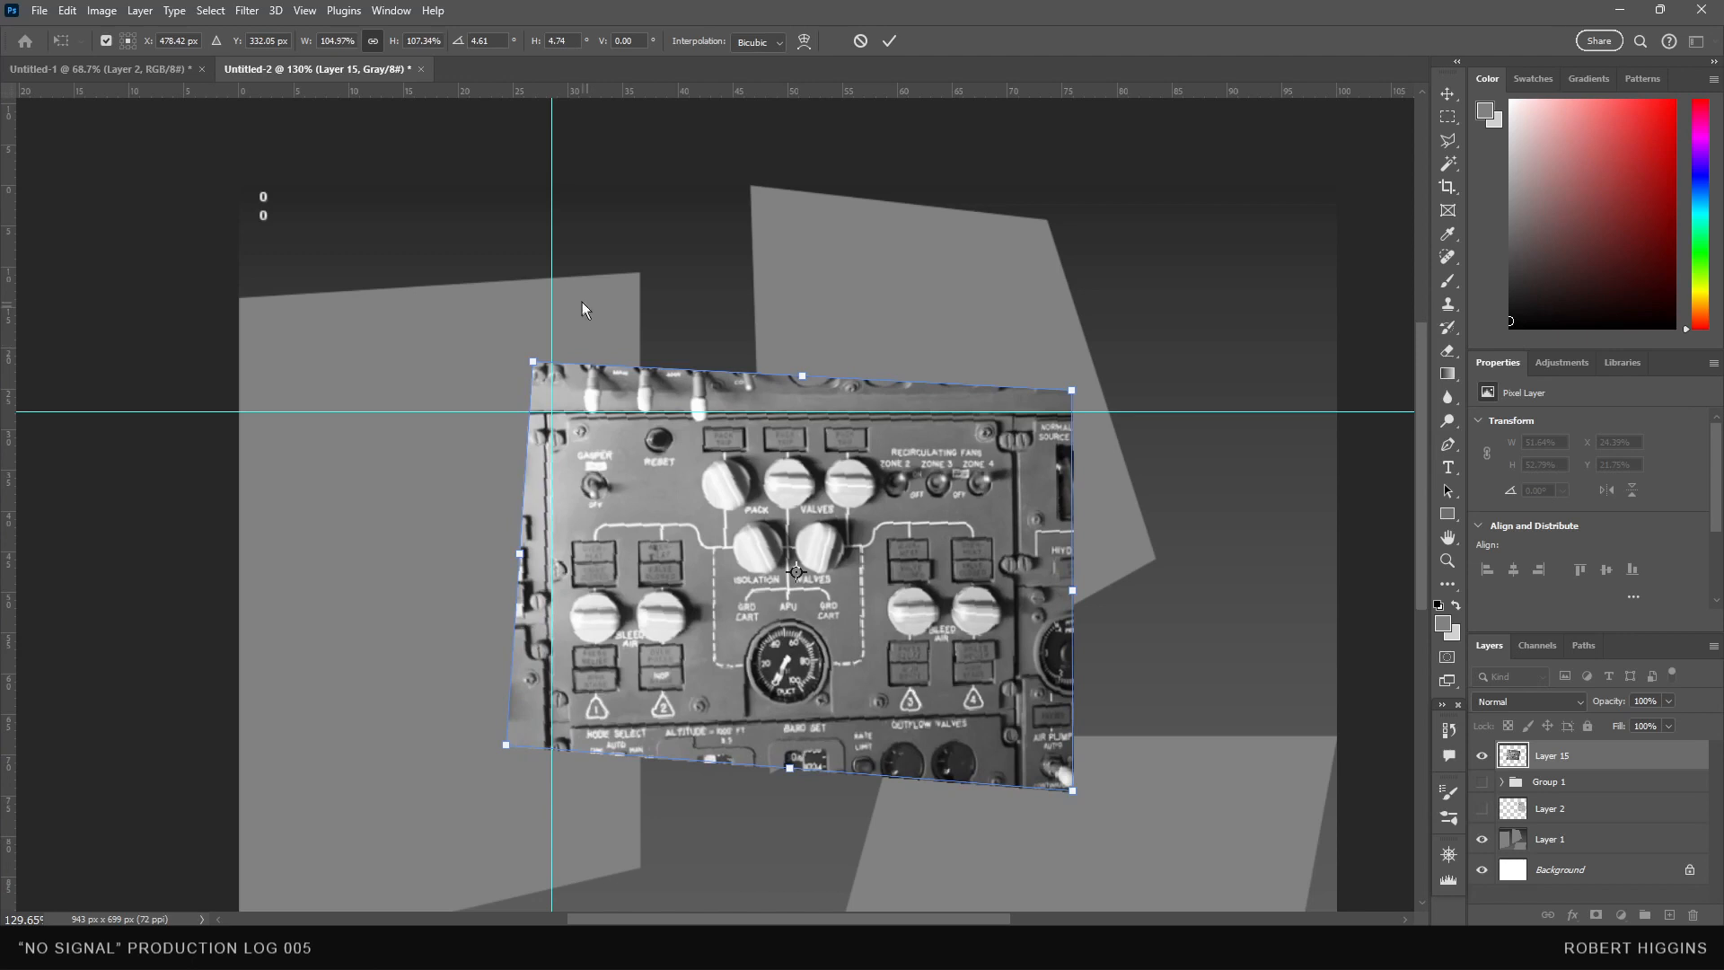
# - Move the guides to the panel's right and lower edges, distort the lower-right corner, widen the photo, and commit the transform
pyautogui.moveTo(555, 299); pyautogui.dragTo(1016, 364)
pyautogui.moveTo(907, 91); pyautogui.dragTo(880, 726)
pyautogui.moveTo(1081, 799)
pyautogui.mouseDown()
pyautogui.moveTo(1100, 819)
pyautogui.moveTo(1082, 816)
pyautogui.mouseUp()
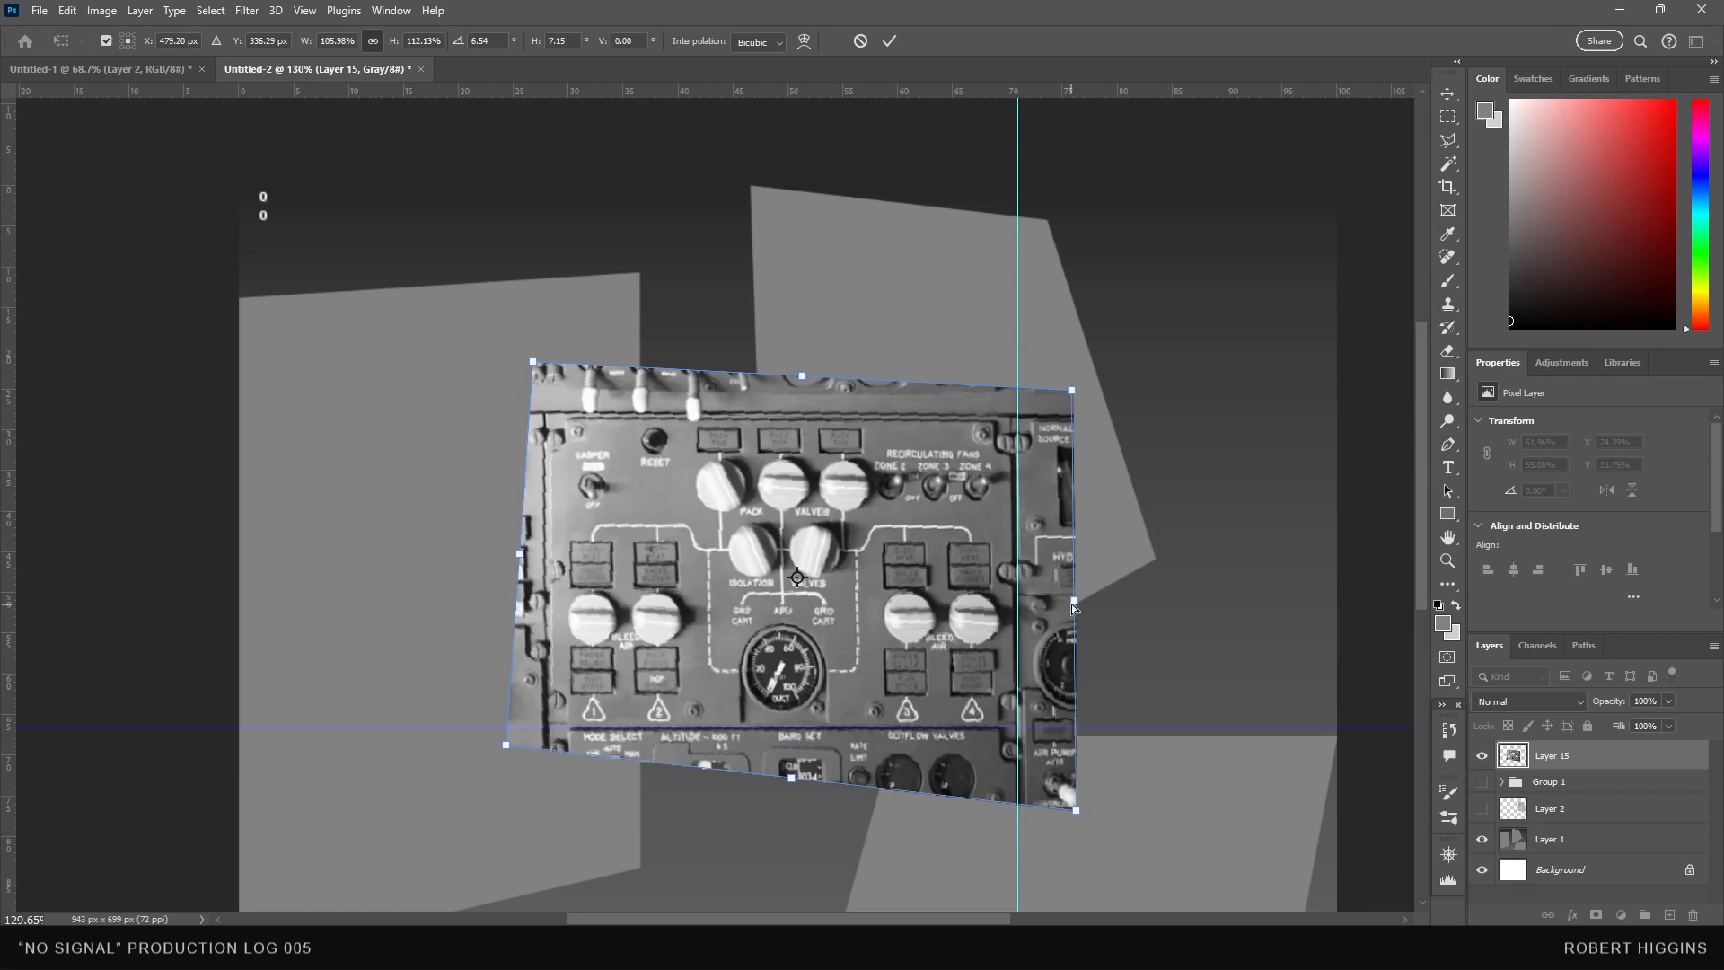
pyautogui.moveTo(1074, 602); pyautogui.dragTo(1115, 602)
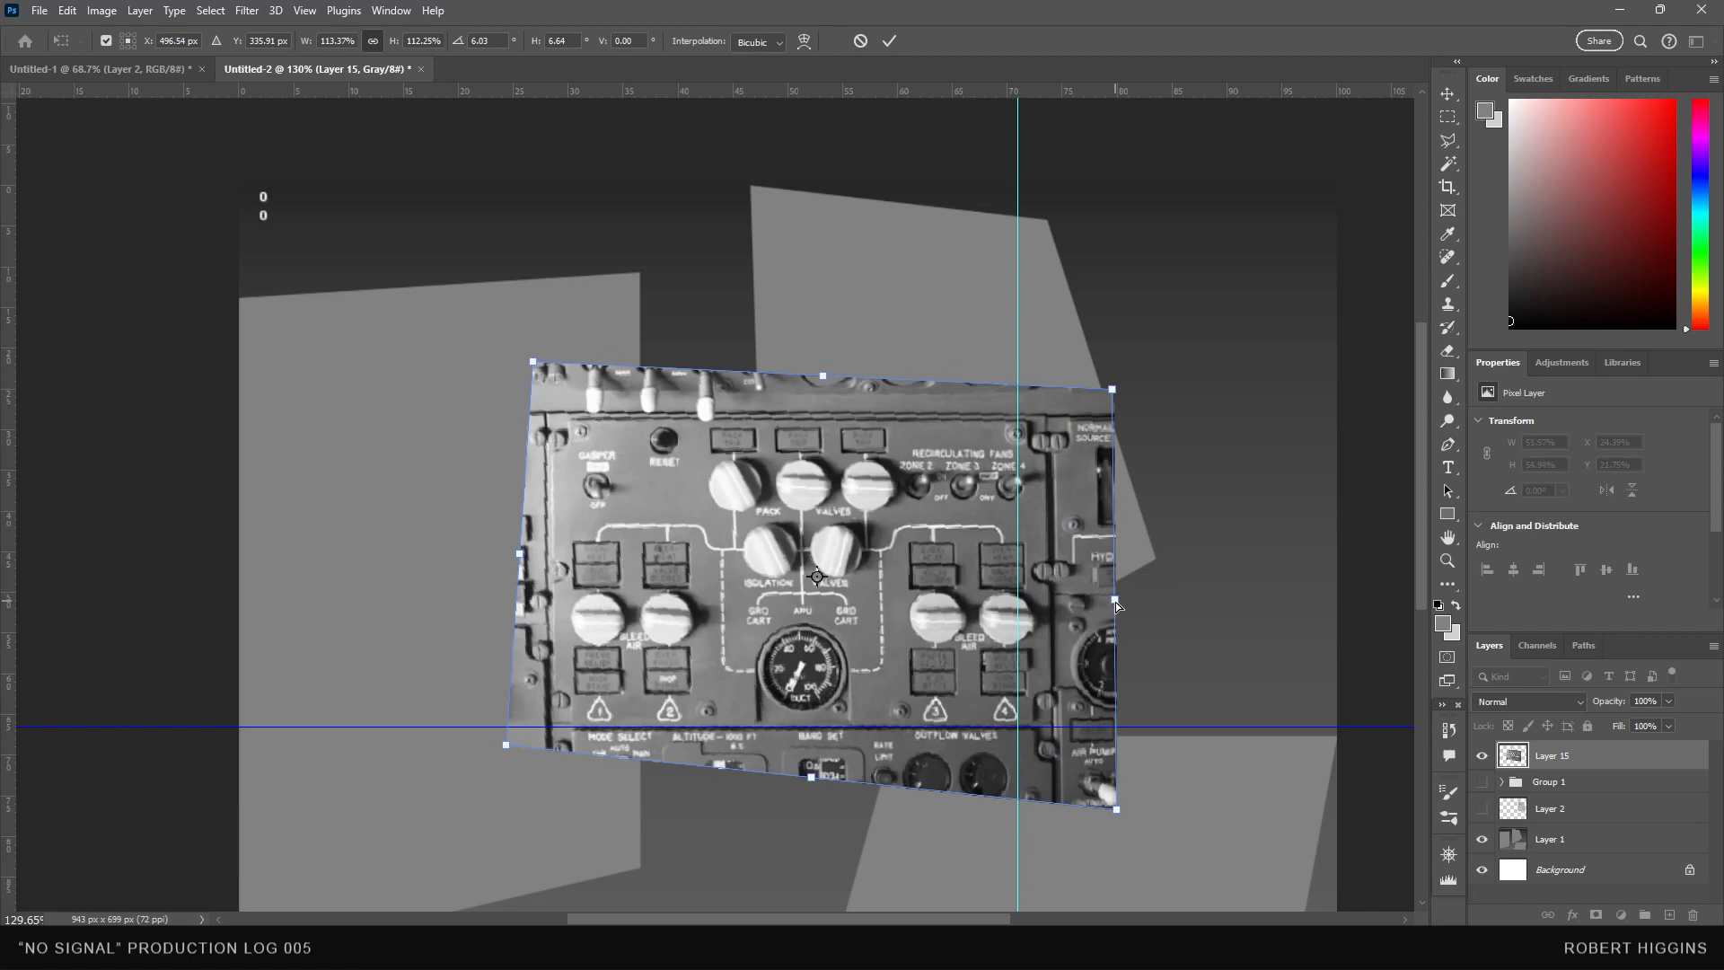
pyautogui.press('Return')
# - Select and delete the surplus photo strips around all four sides of the straightened pack and isolation valves panel
pyautogui.press('m')
pyautogui.moveTo(1337, 216); pyautogui.dragTo(444, 414)
pyautogui.moveTo(403, 291); pyautogui.dragTo(548, 778)
pyautogui.press('Delete')
pyautogui.moveTo(495, 263); pyautogui.dragTo(1179, 410)
pyautogui.press('Delete')
pyautogui.moveTo(1272, 316); pyautogui.dragTo(997, 844)
pyautogui.press('Delete')
pyautogui.moveTo(1166, 851); pyautogui.dragTo(375, 726)
pyautogui.press('Delete')
# - Scale the trimmed panel to 41.11% and place it in the upper-left corner of the middle grey face
pyautogui.rightClick(871, 470)
pyautogui.click(898, 493)
pyautogui.rightClick(903, 489)
pyautogui.click(934, 498)
pyautogui.rightClick(1010, 492)
pyautogui.click(1042, 662)
pyautogui.moveTo(1039, 419); pyautogui.dragTo(921, 287)
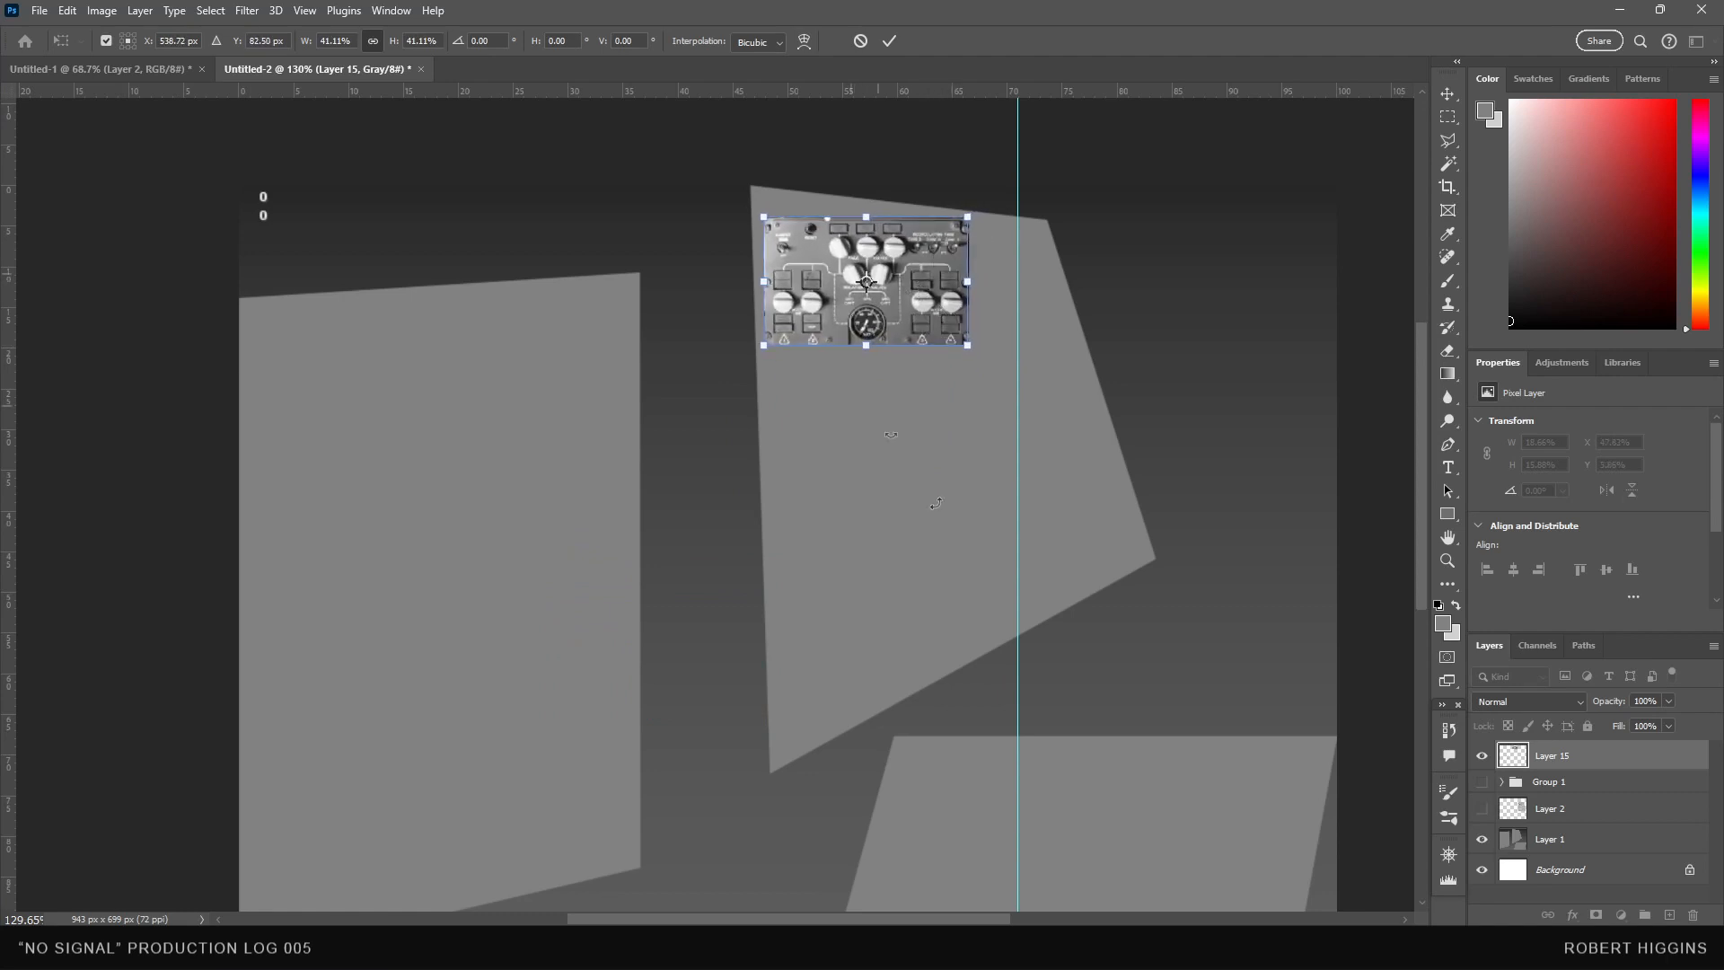
pyautogui.press('Return')
pyautogui.press('m')
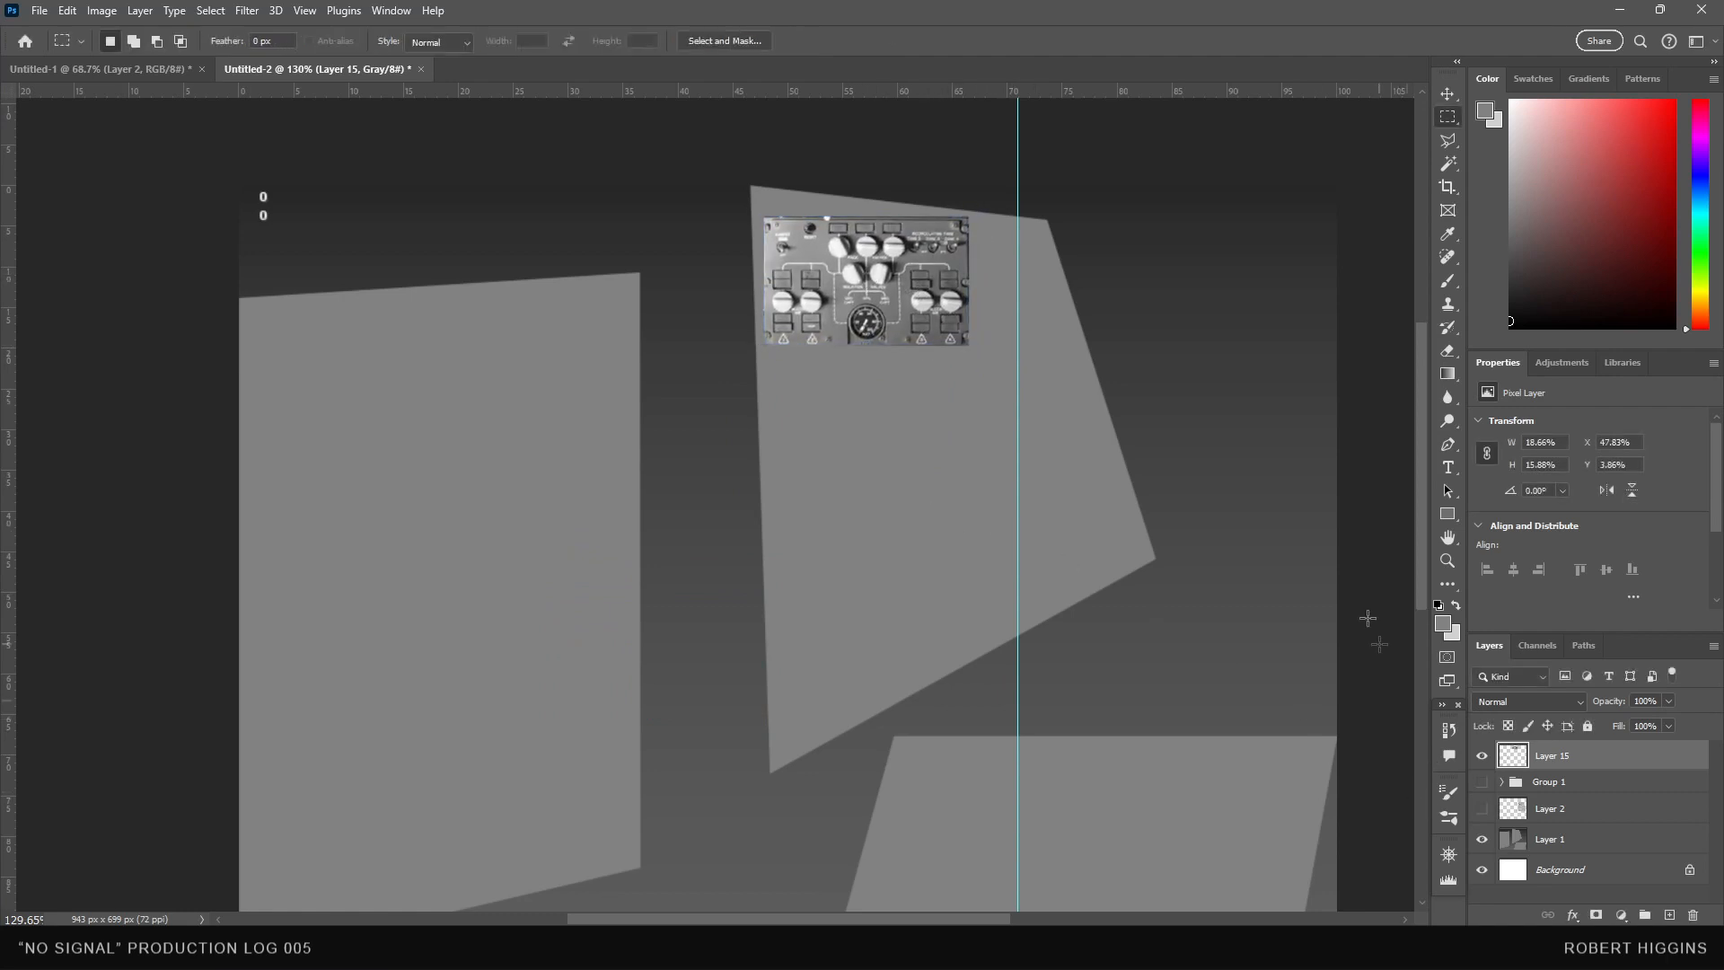
# - Hide Layer 15 and show Group 1
pyautogui.click(1482, 756)
pyautogui.click(1482, 782)
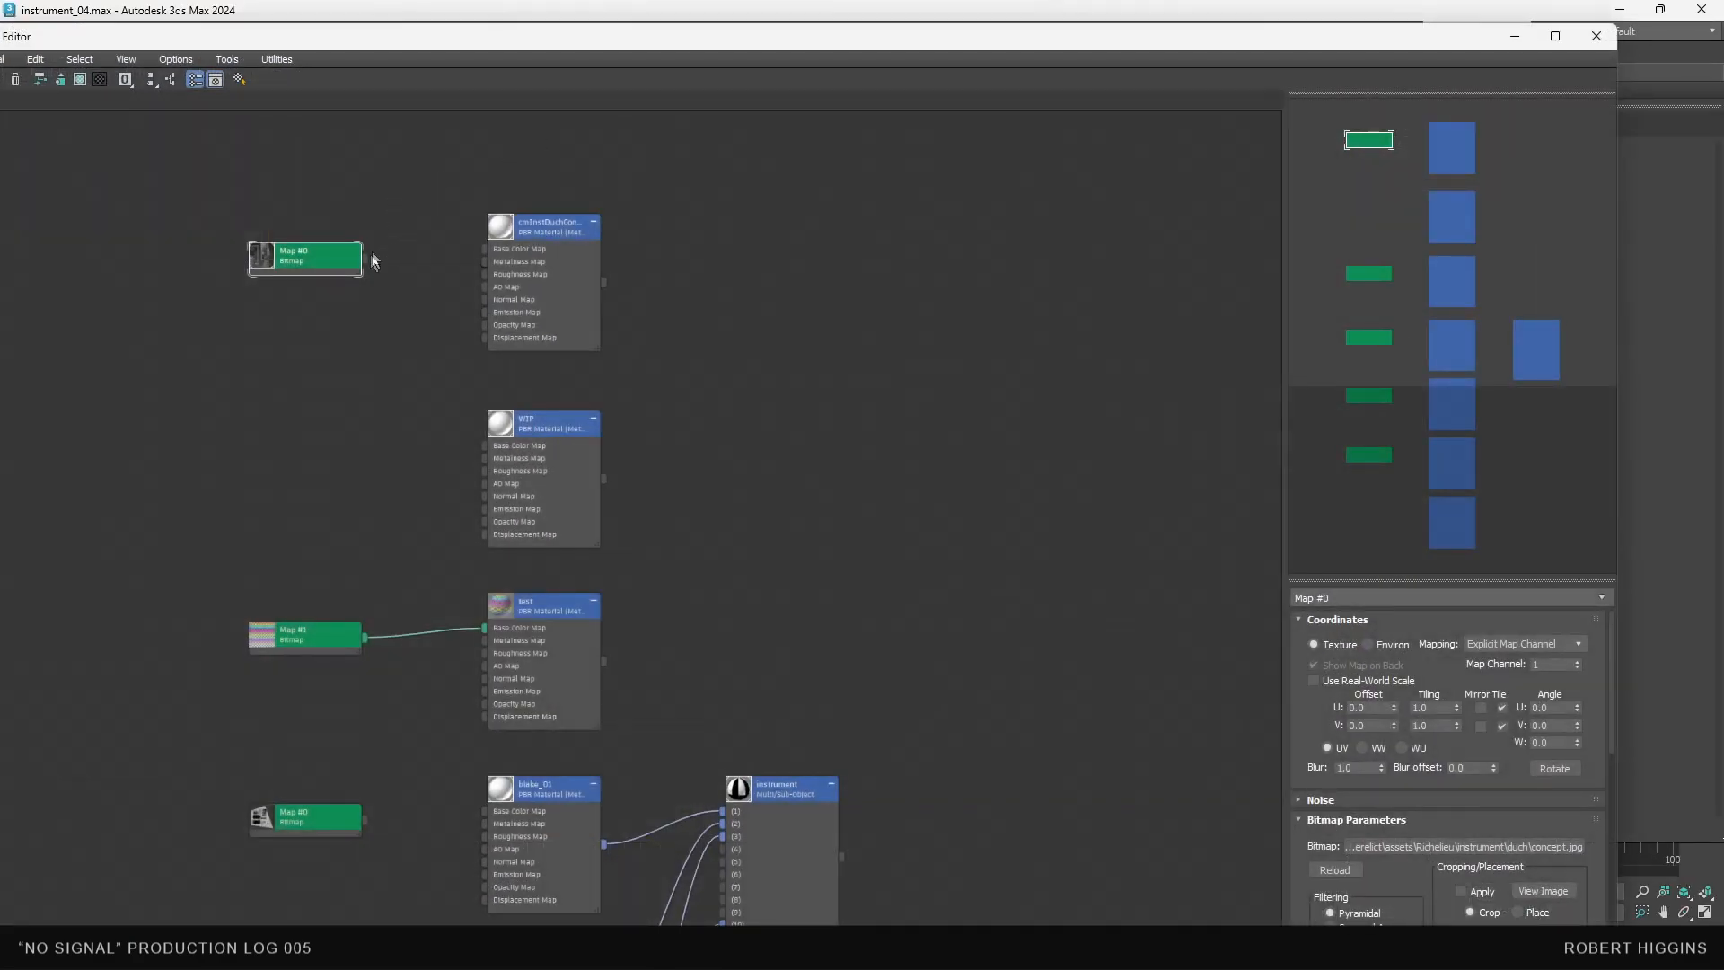
# - Switch to 3ds Max, connect the concept.jpg bitmap to the first material's Base Color Map, and select the three textured panel faces
pyautogui.moveTo(366, 261); pyautogui.dragTo(485, 249)
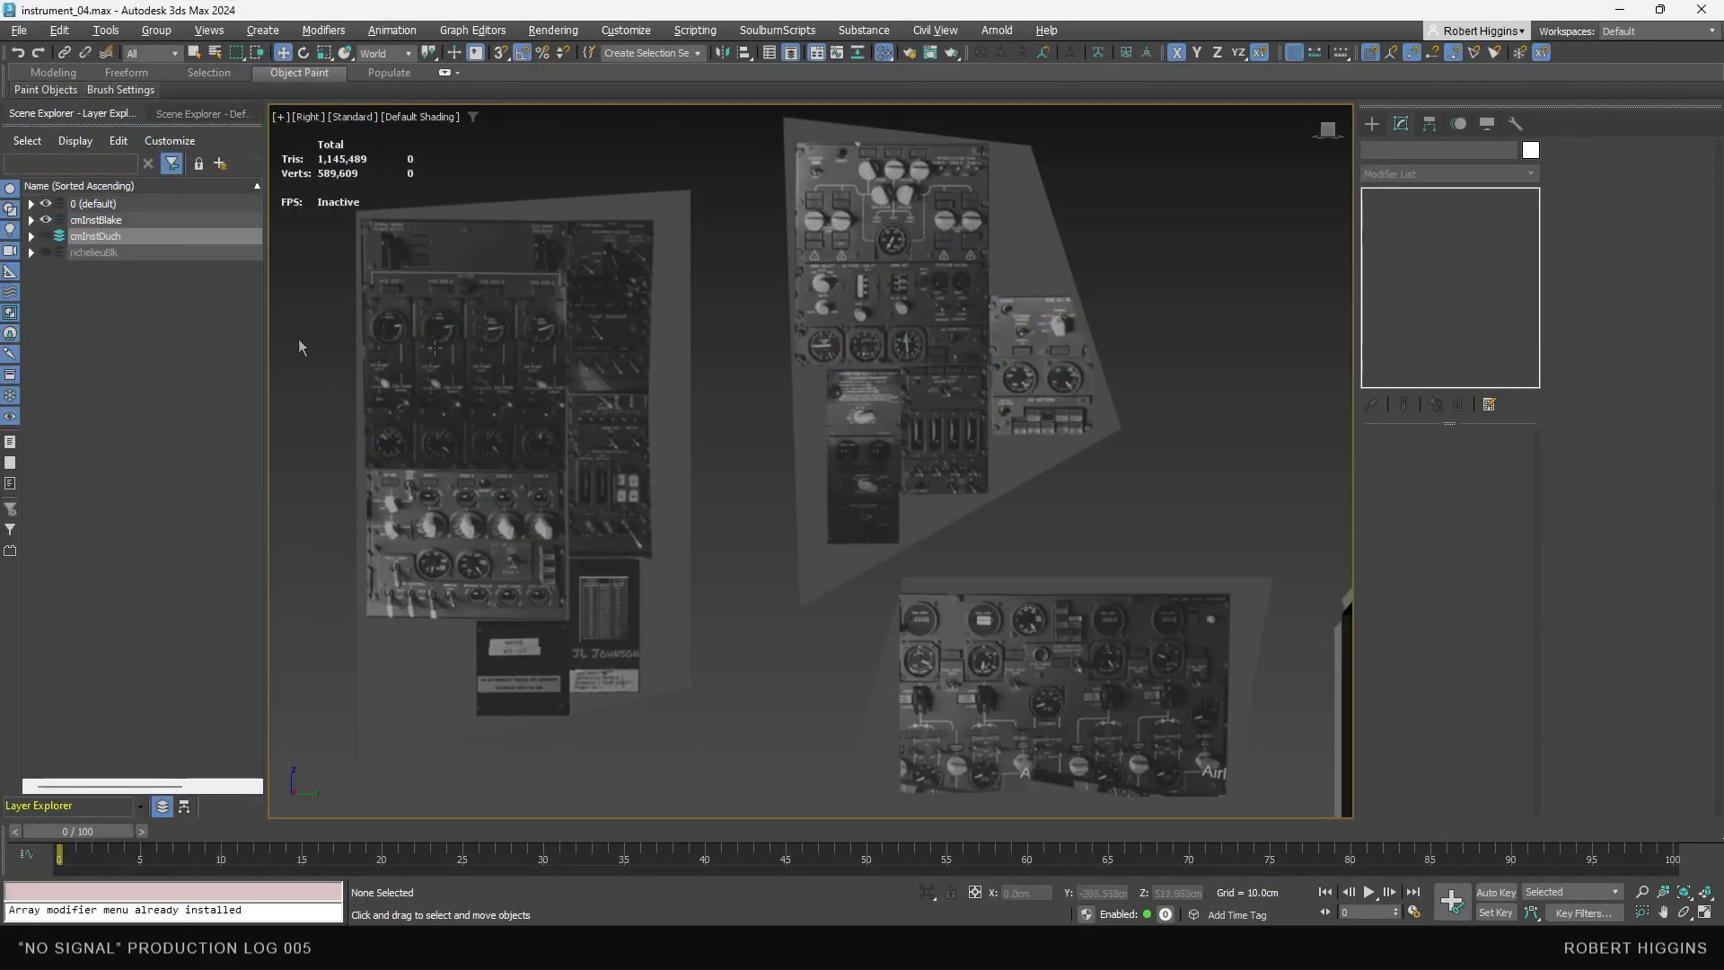
pyautogui.click(679, 485)
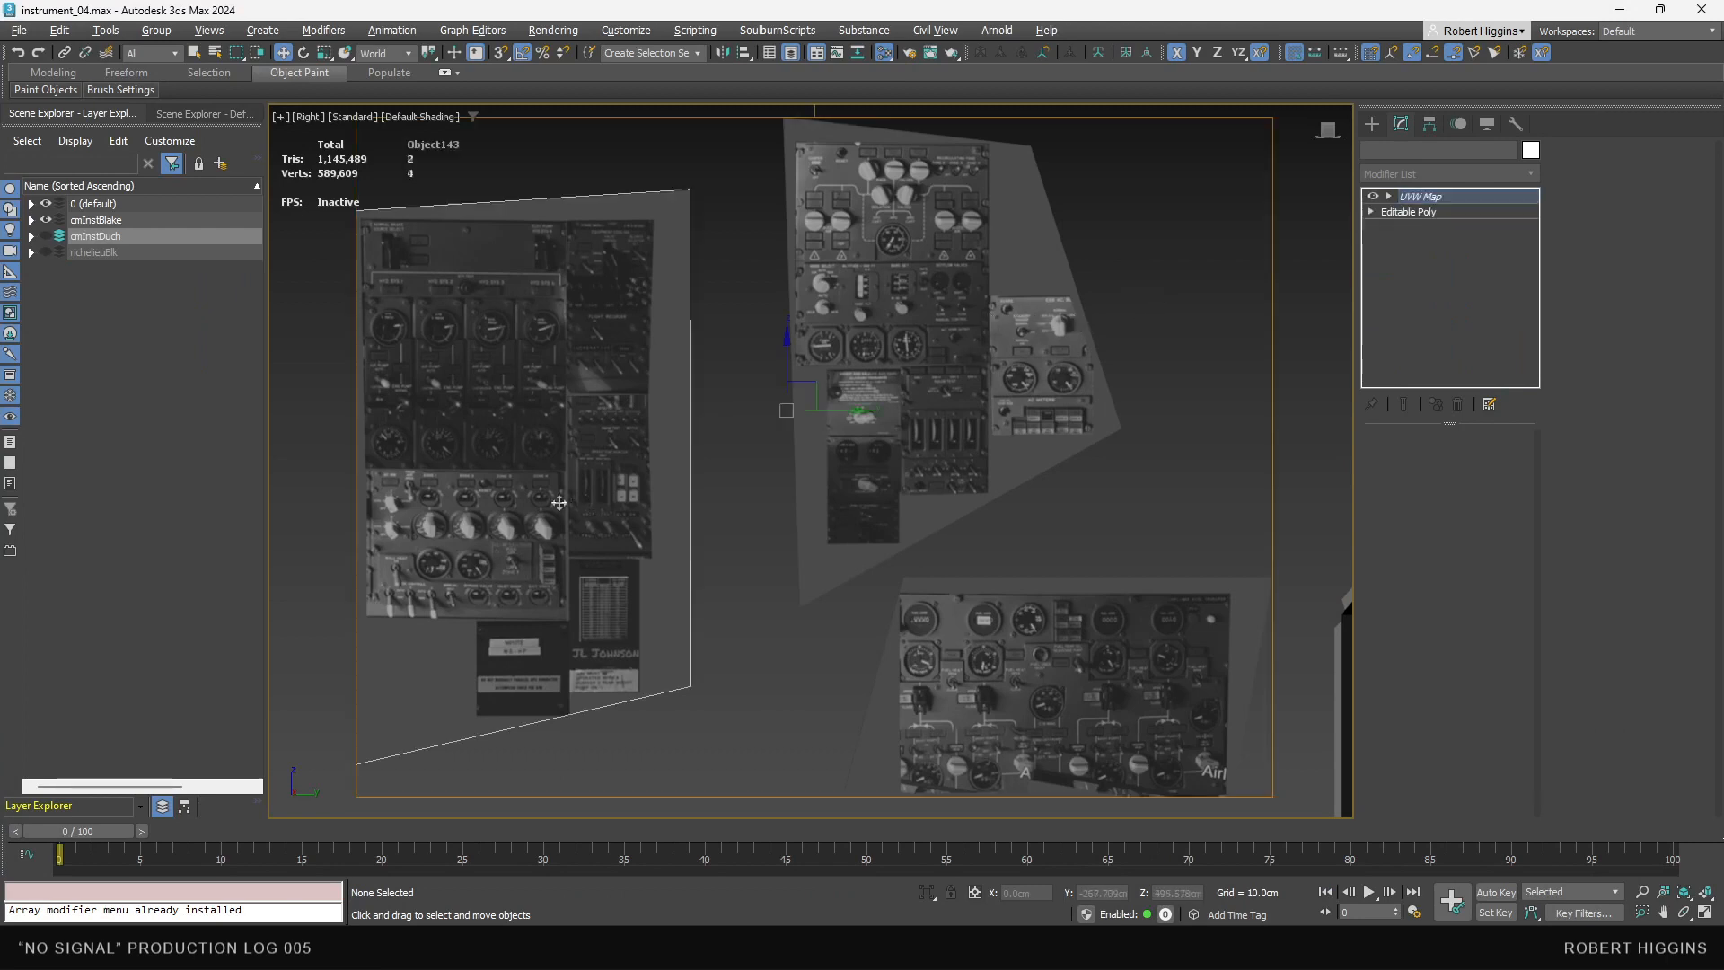
pyautogui.keyDown('ctrl'); pyautogui.click(1074, 635); pyautogui.keyUp('ctrl')
pyautogui.rightClick(879, 409)
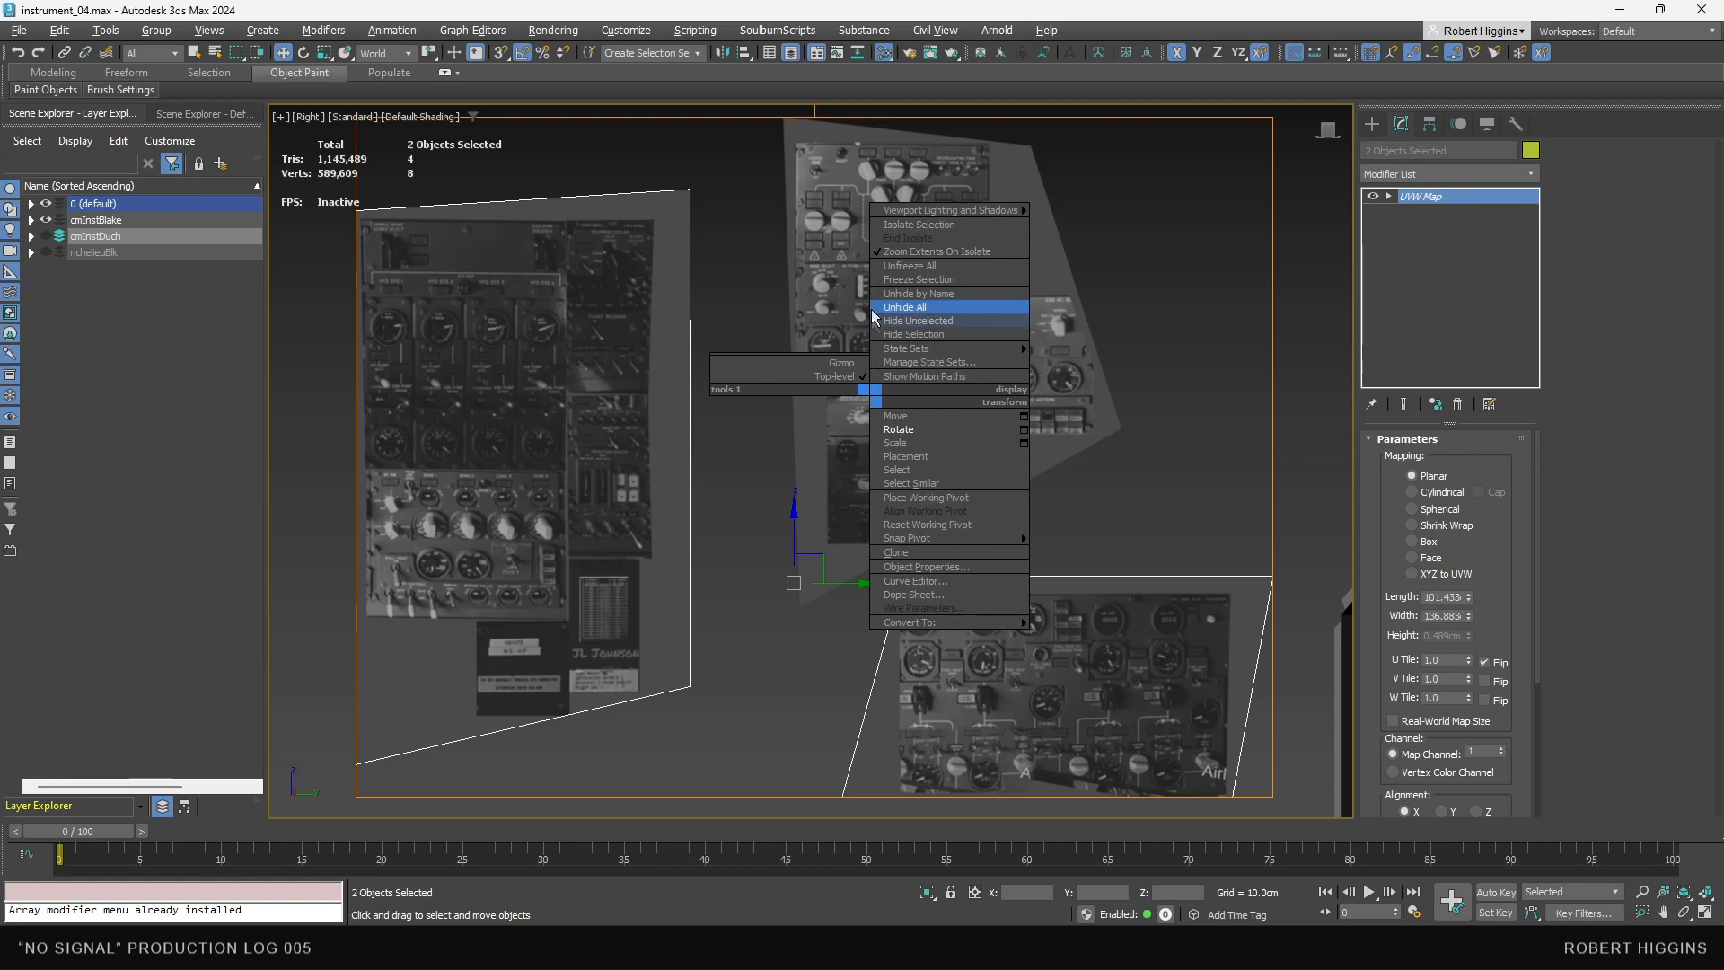
pyautogui.click(889, 274)
pyautogui.hotkey('ctrl', 'a')
pyautogui.scroll(-3, 1487, 645)
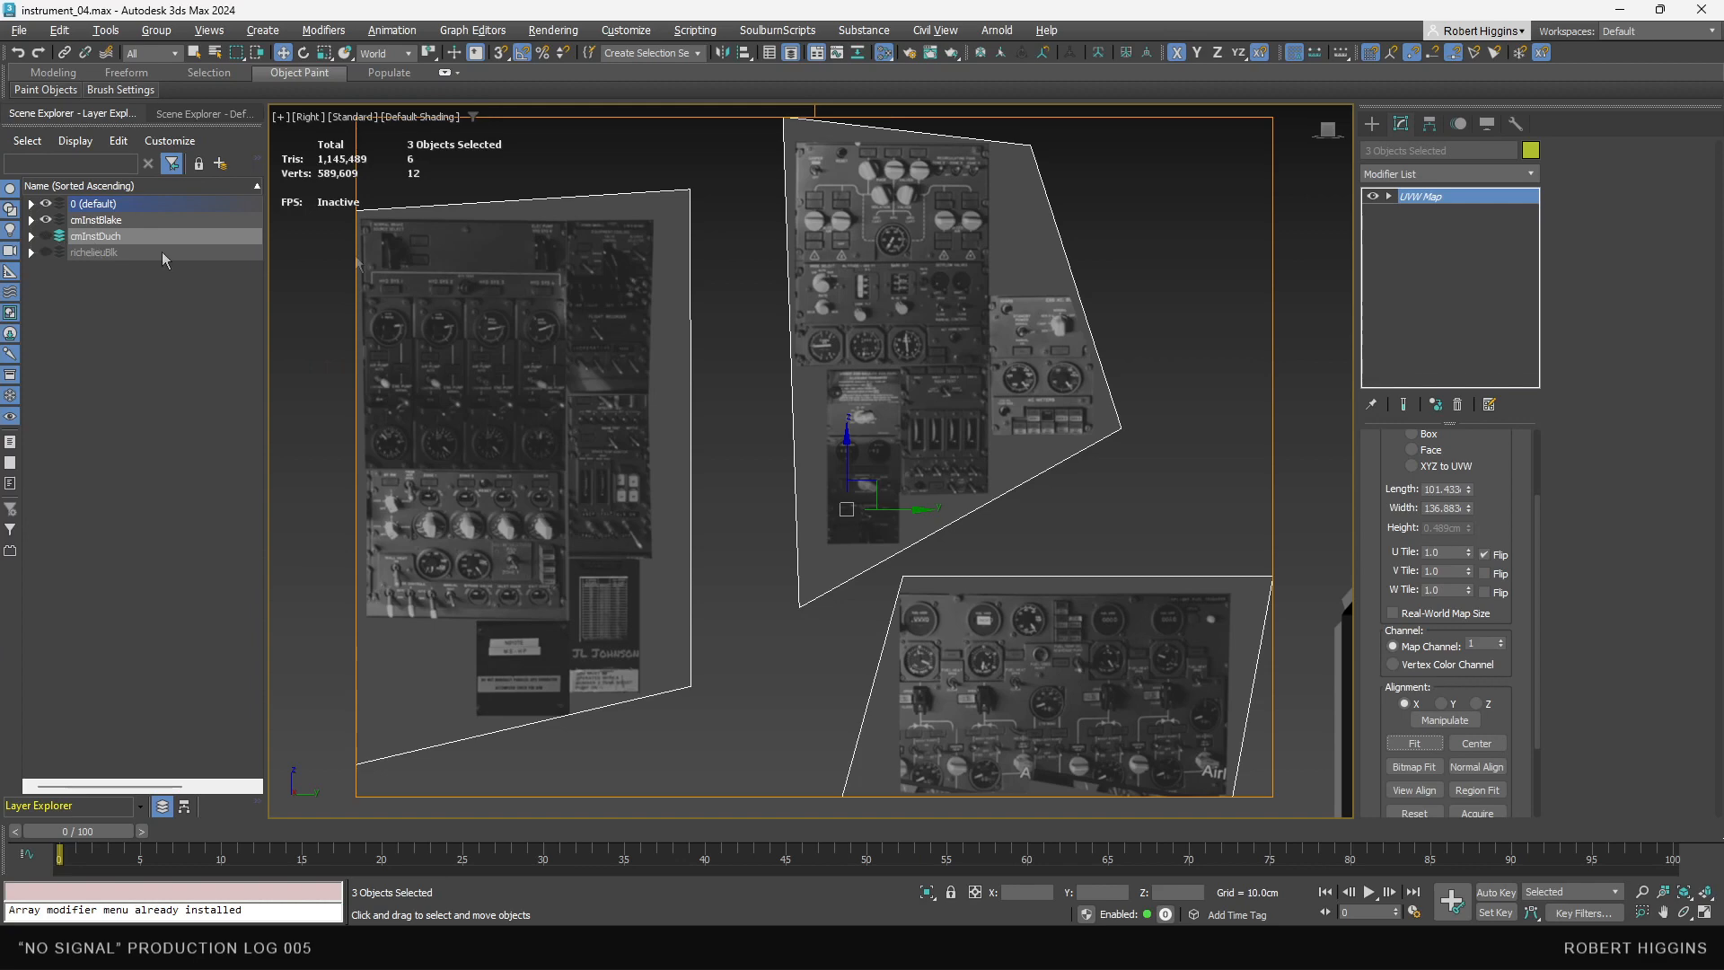
pyautogui.scroll(5, 922, 137)
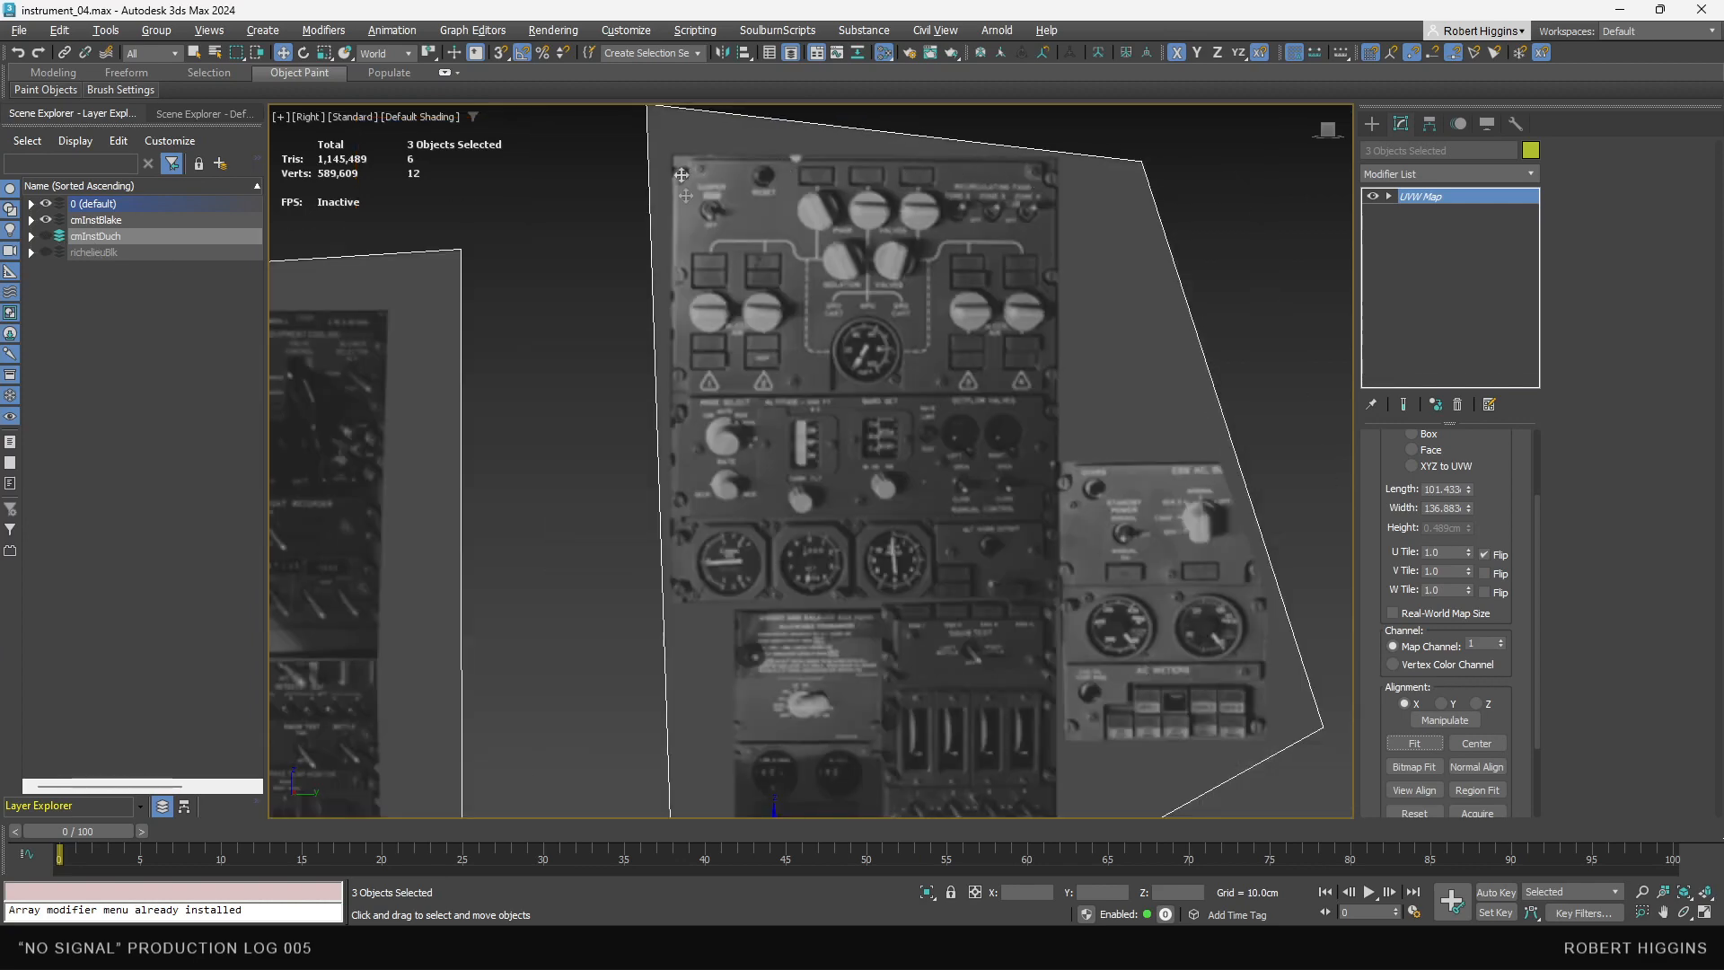
# - Show the cmInstDuch layer and bring the modelled pack valves panel into close view
pyautogui.click(45, 235)
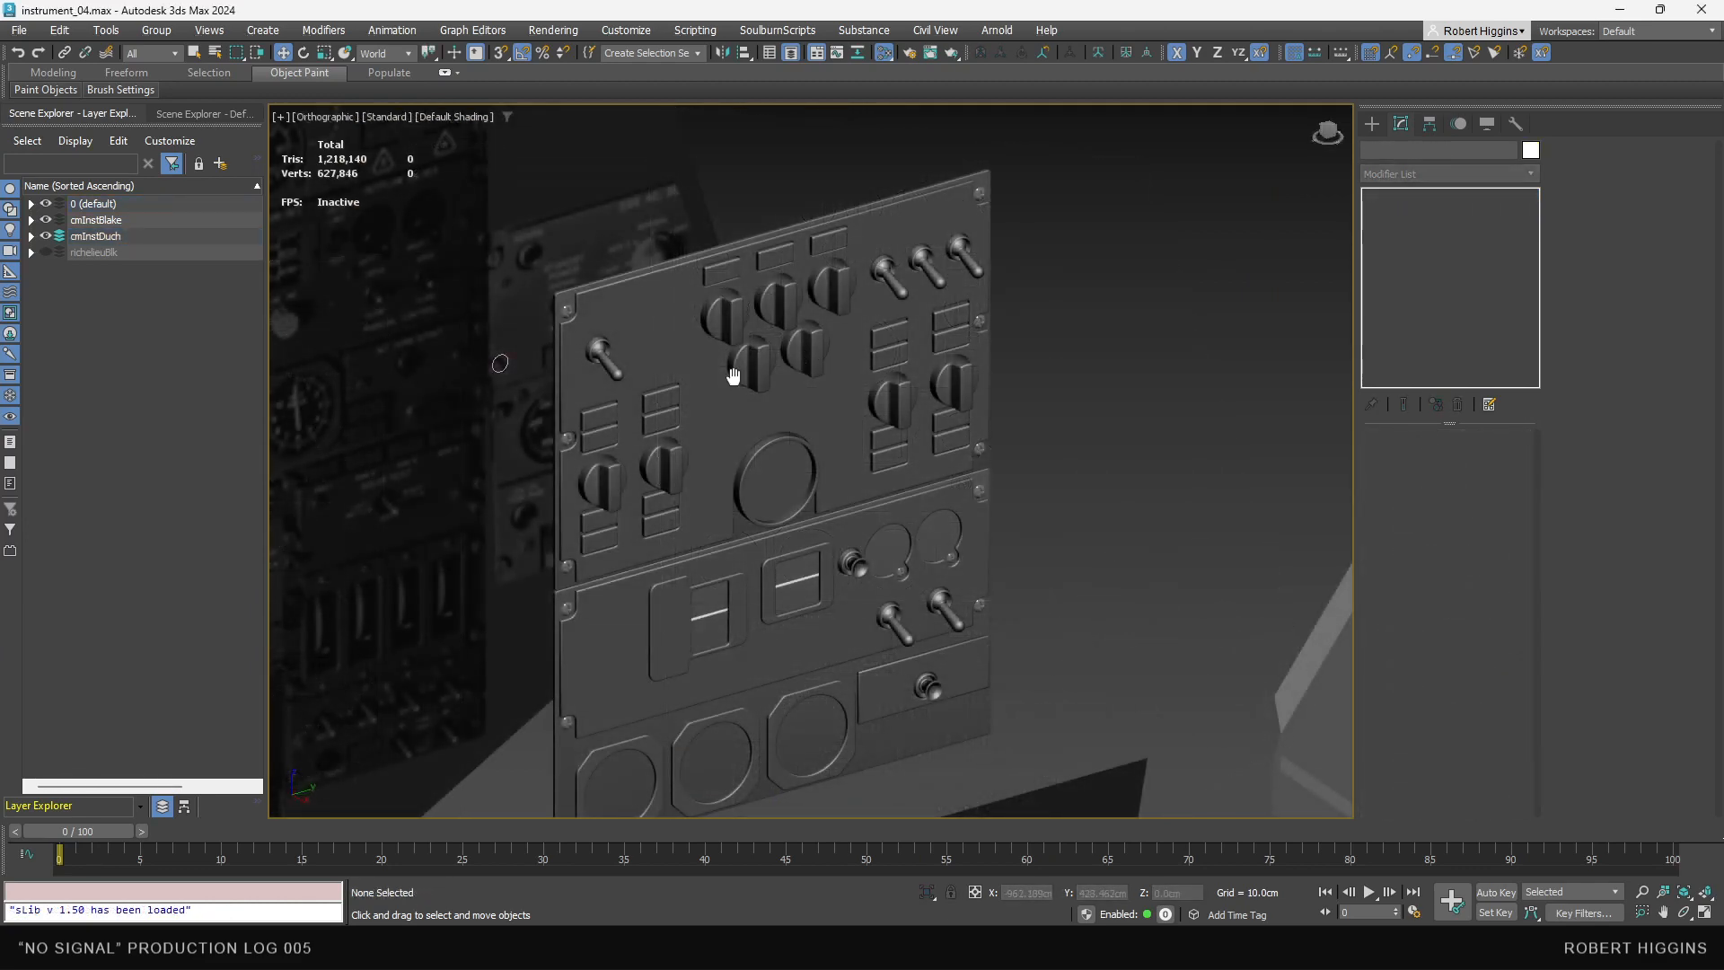
pyautogui.scroll(8, 734, 376)
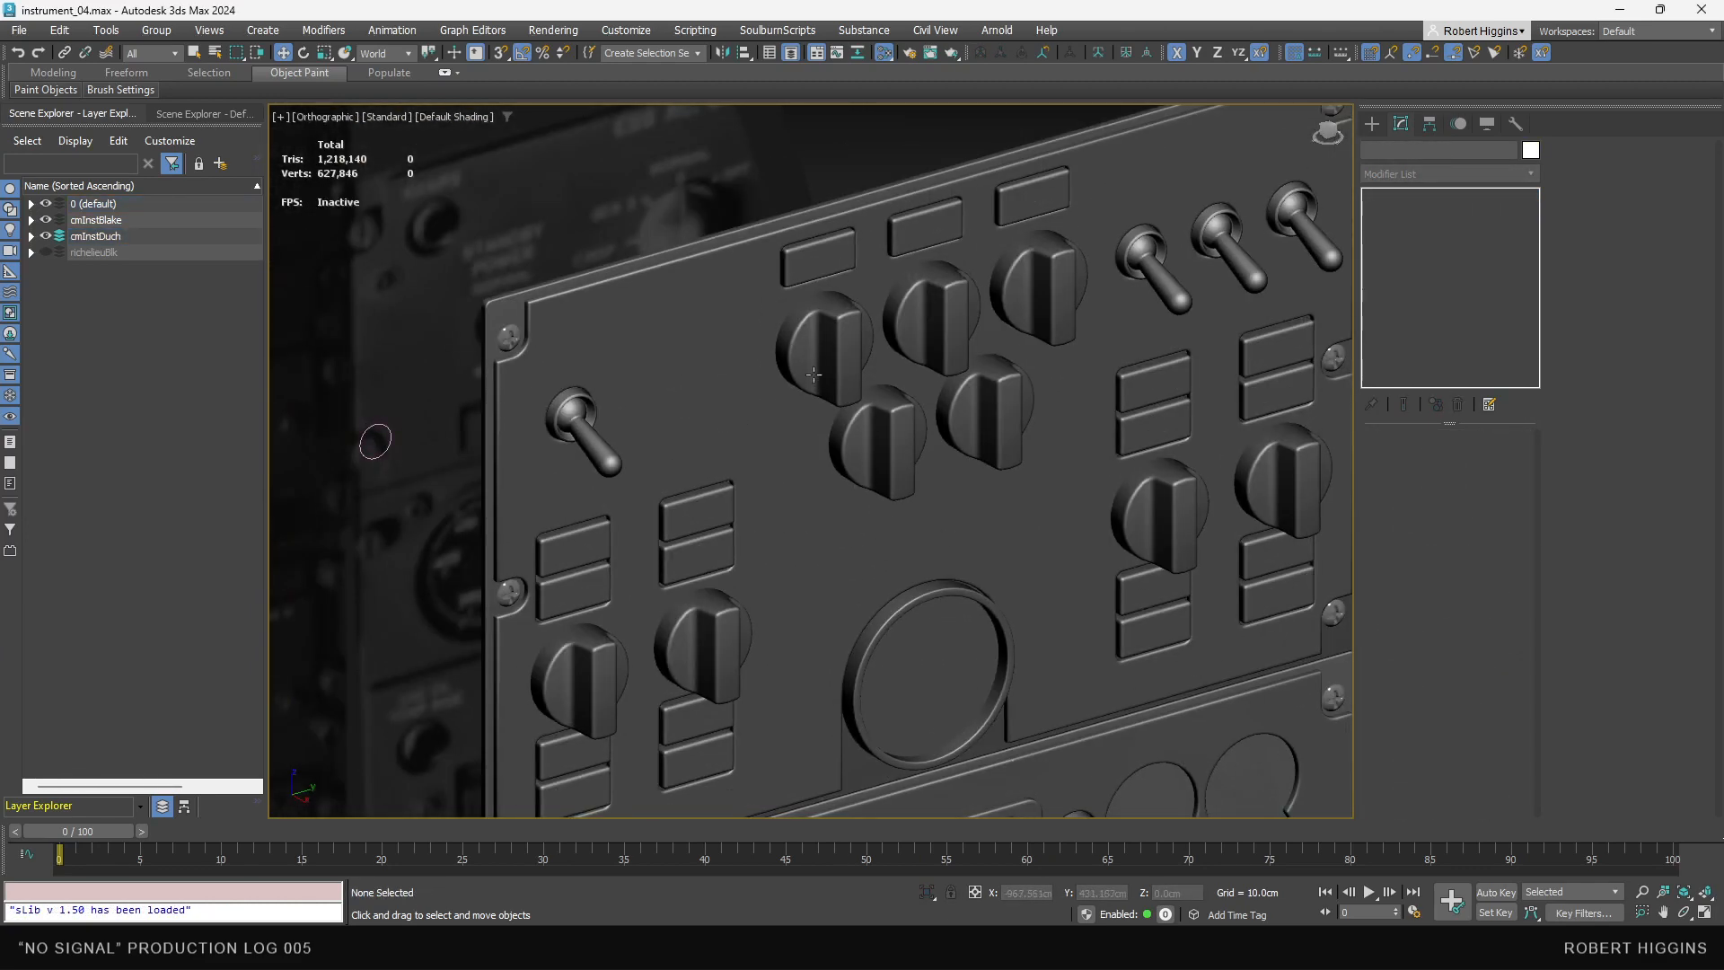
pyautogui.moveTo(814, 375); pyautogui.dragTo(835, 375, button='middle')
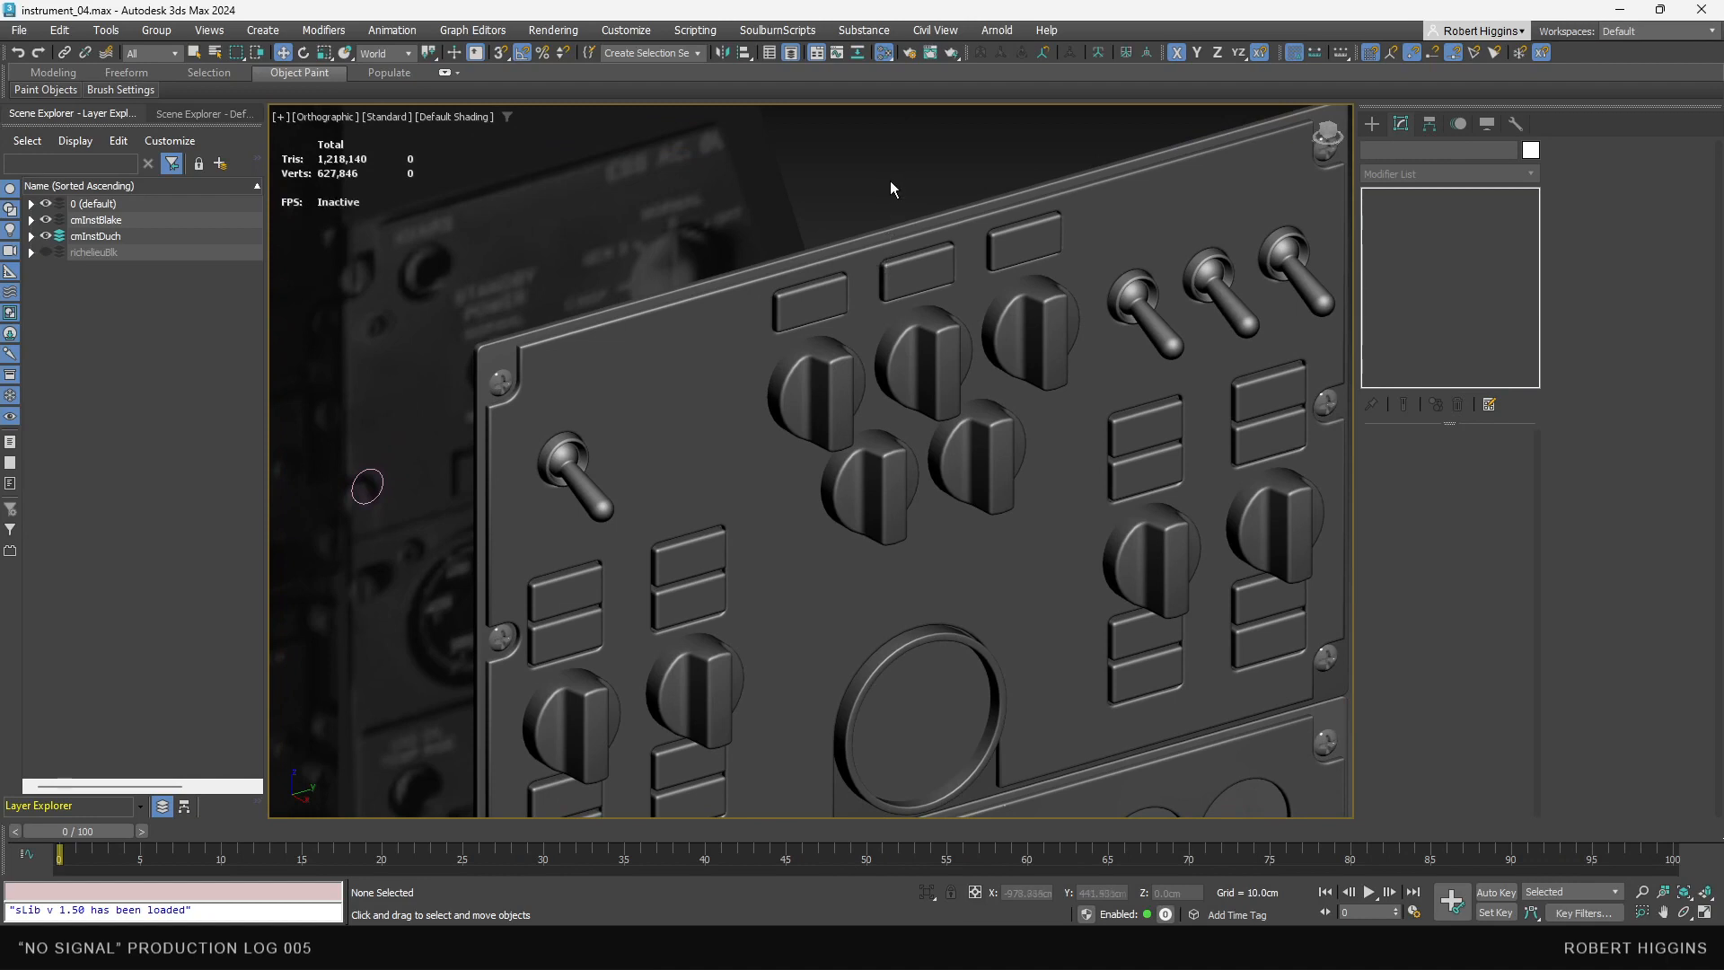
# - Examine the modifier stacks of a selector knob, the toggle switch's collar and its lever
pyautogui.click(868, 309)
pyautogui.click(848, 374)
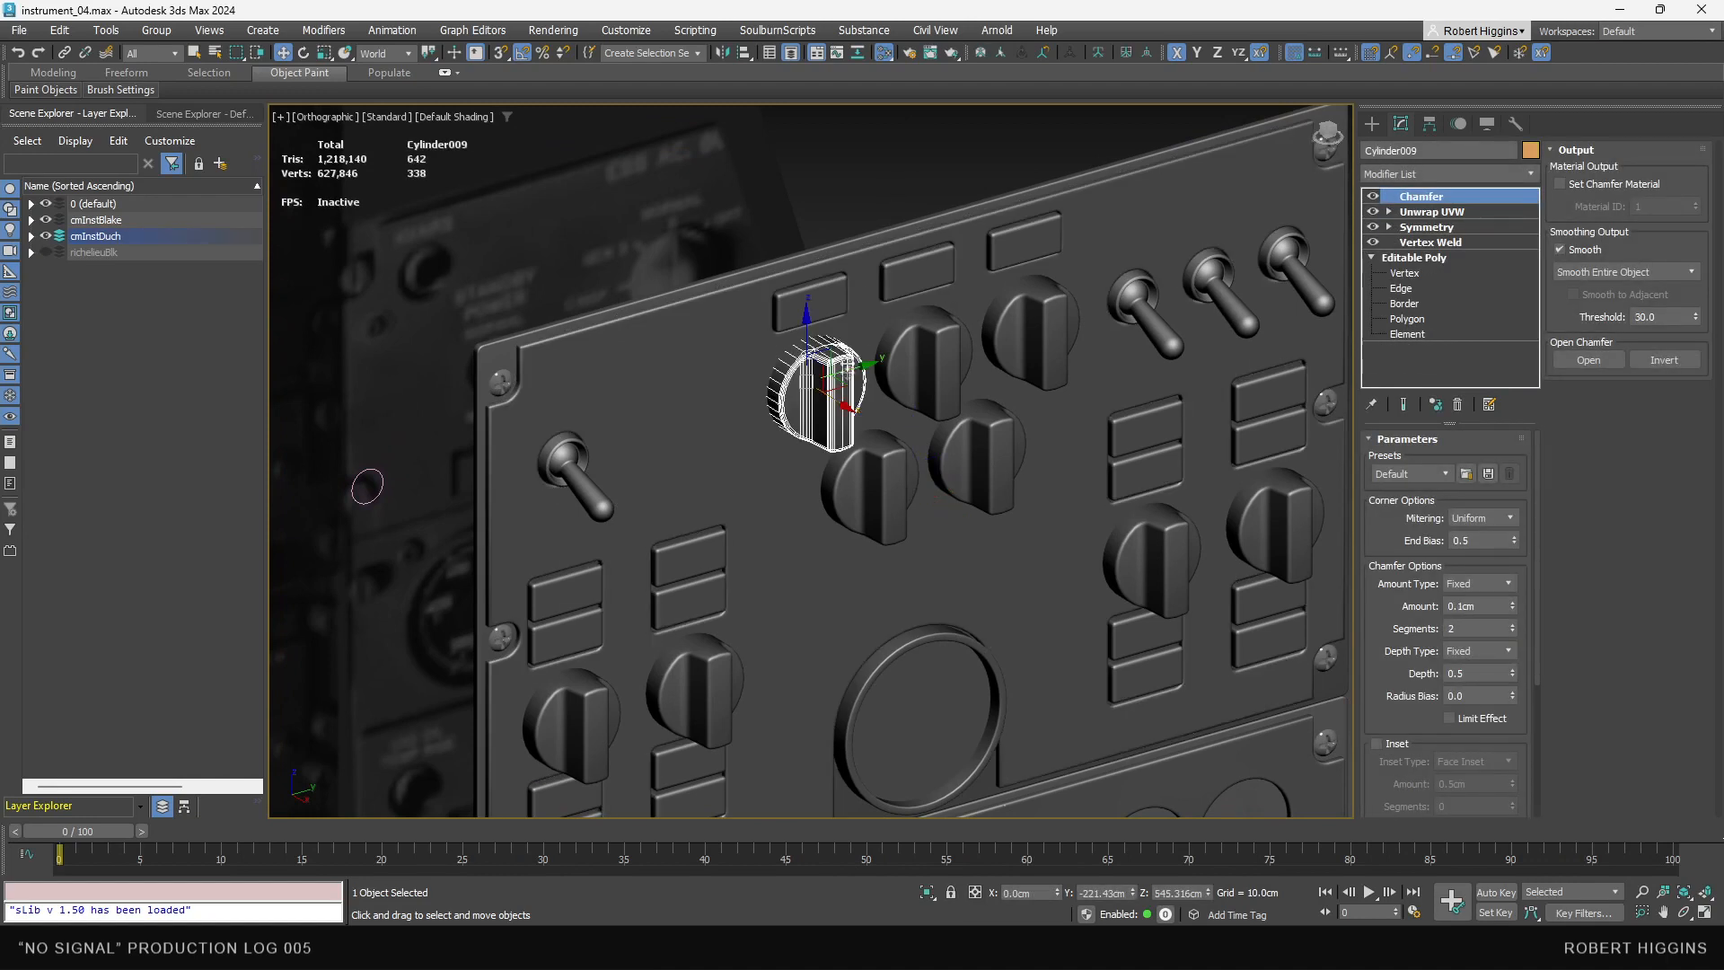
pyautogui.scroll(5, 524, 458)
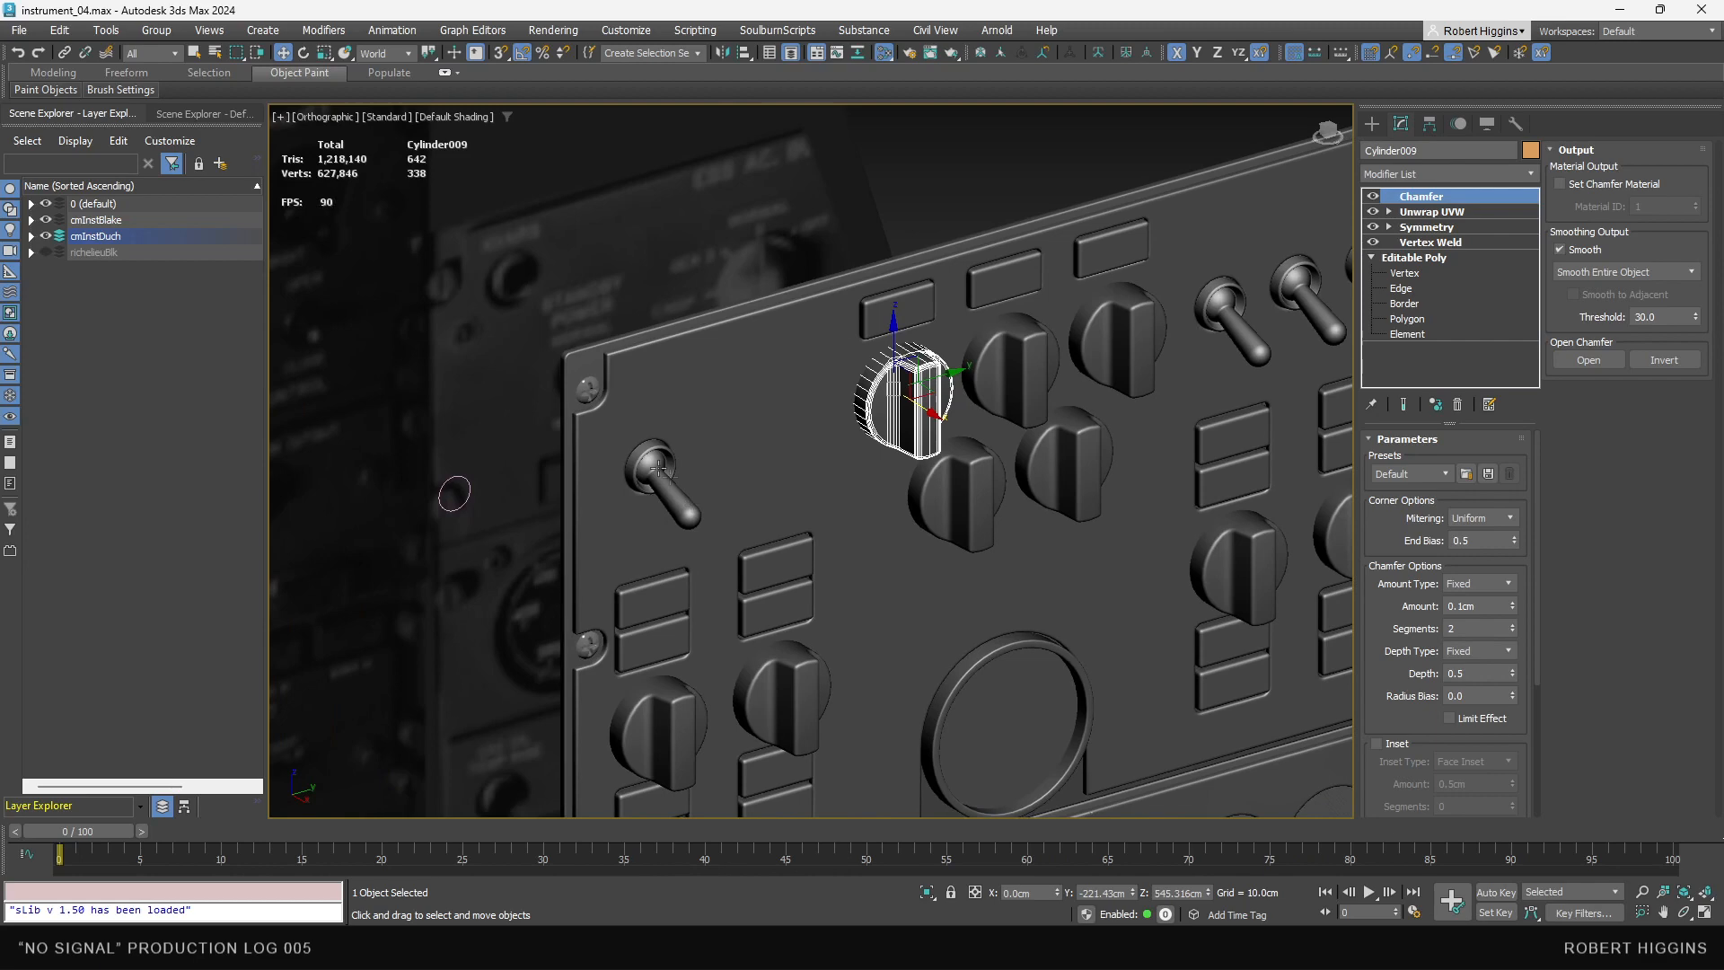
pyautogui.click(614, 431)
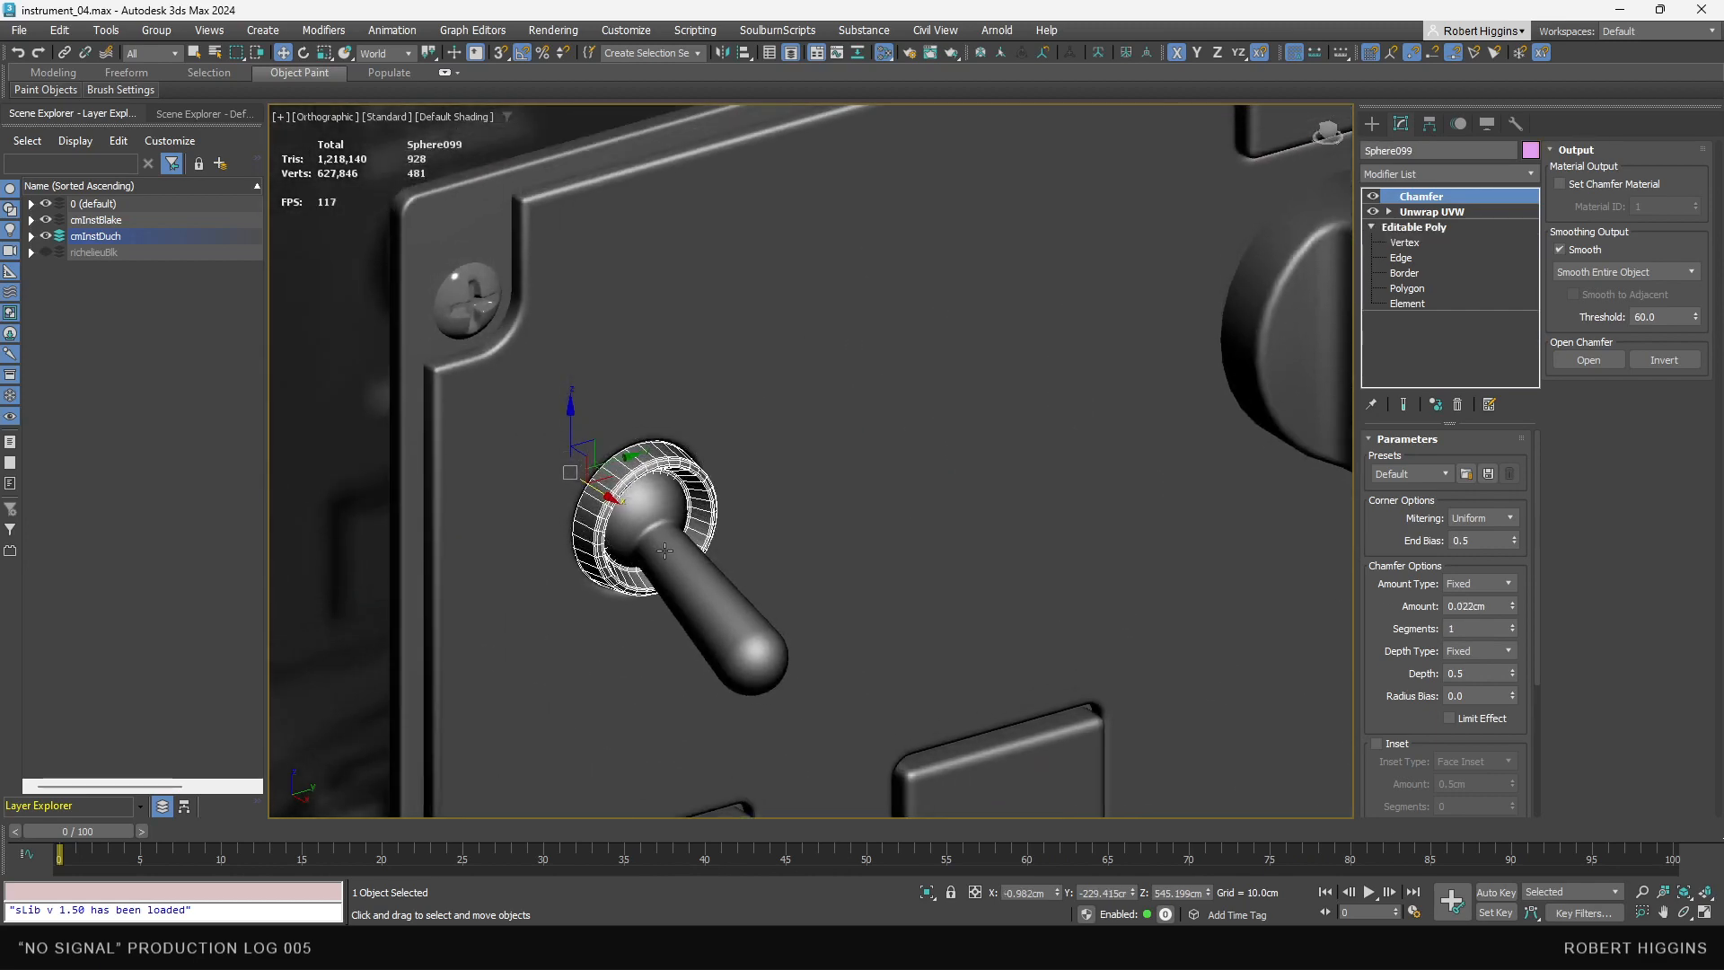
pyautogui.click(710, 557)
pyautogui.keyDown('alt'); pyautogui.moveTo(710, 557); pyautogui.dragTo(849, 385, button='middle'); pyautogui.keyUp('alt')
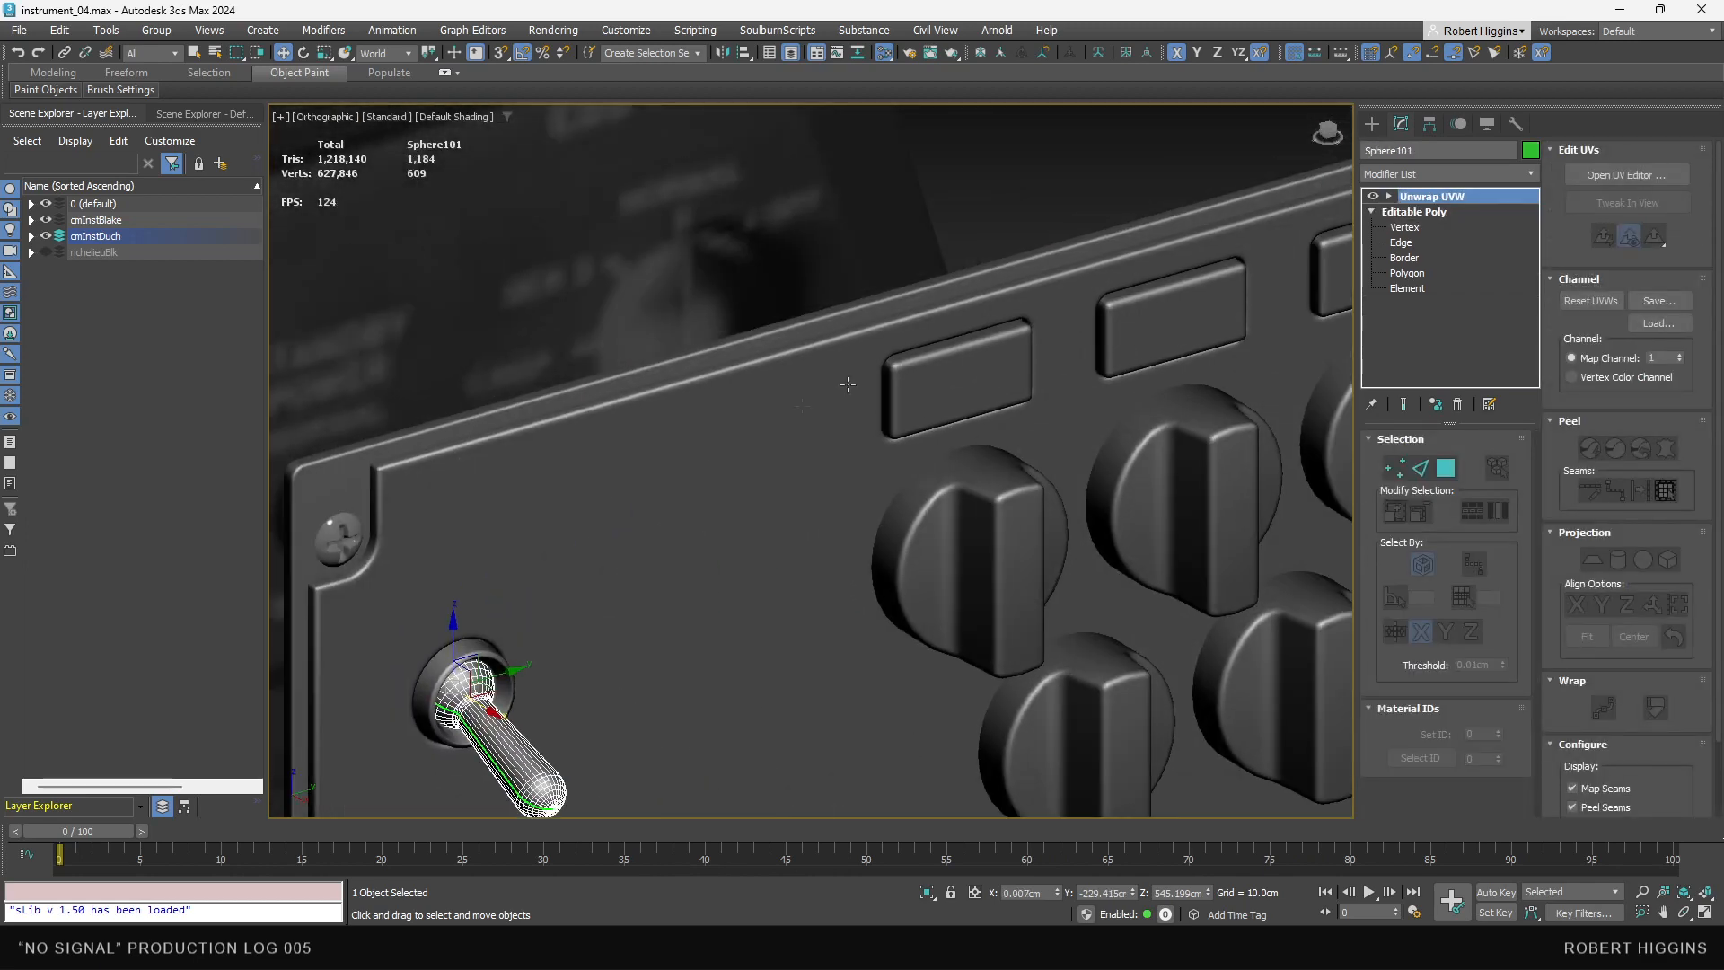
# - Turn off the panel plate's modifiers down to its Editable Spline base and isolate the plate
pyautogui.click(869, 358)
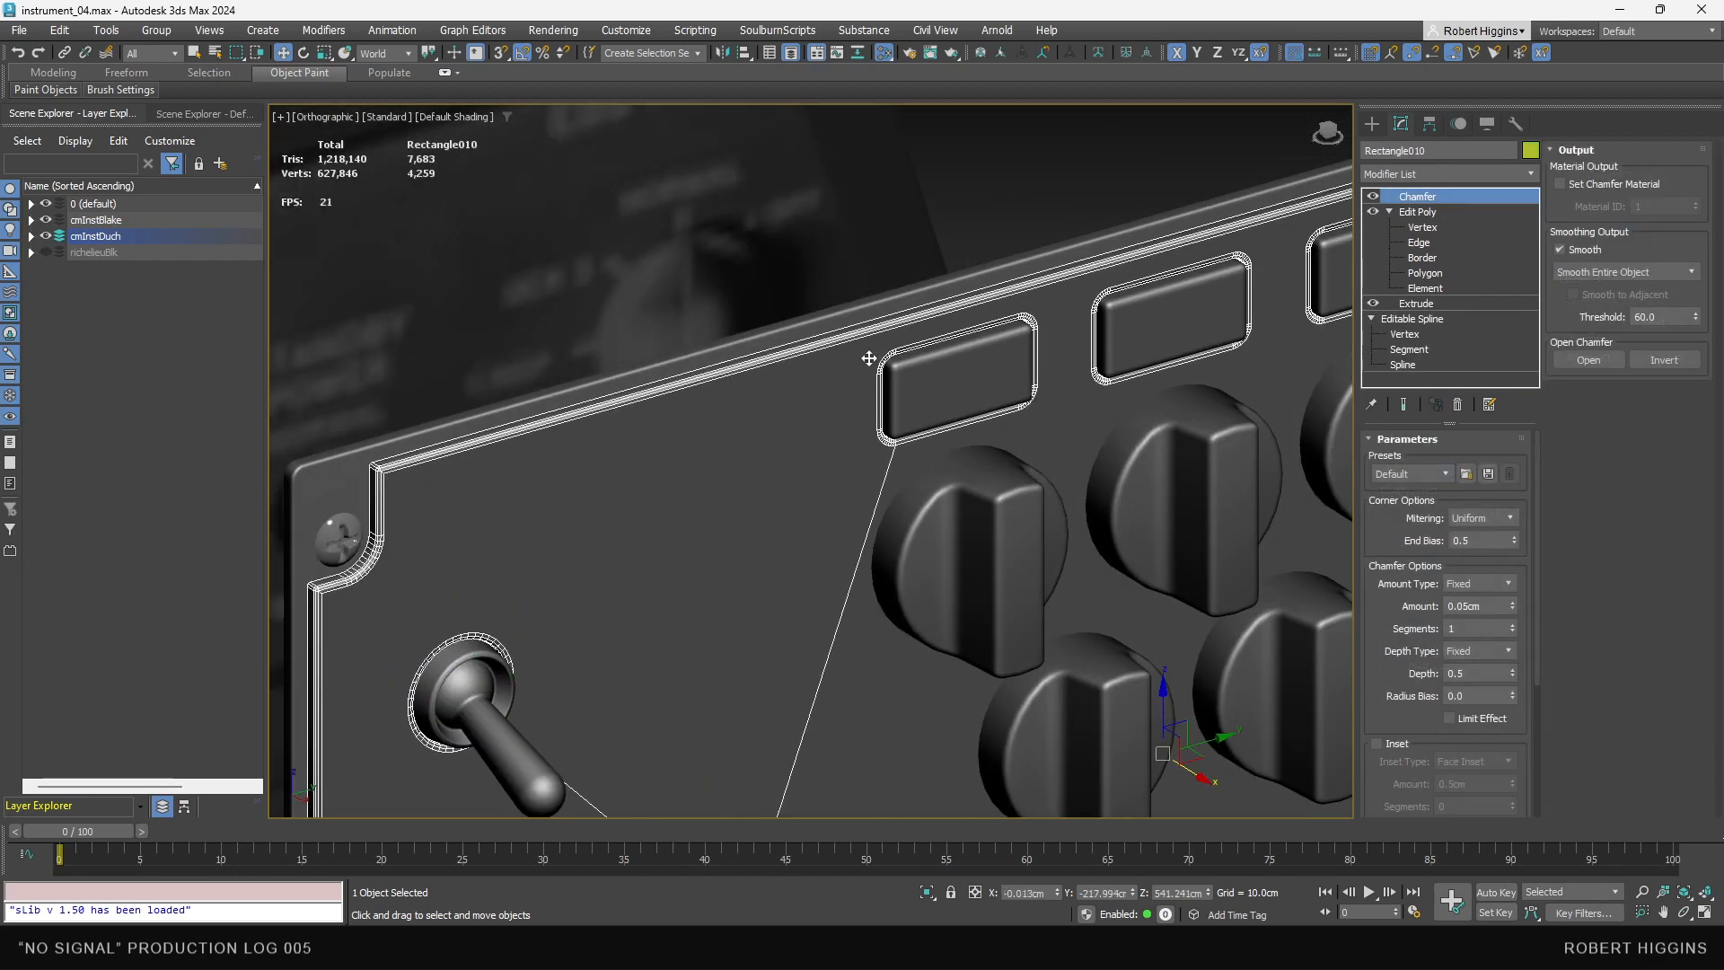
pyautogui.click(1372, 198)
pyautogui.click(1387, 320)
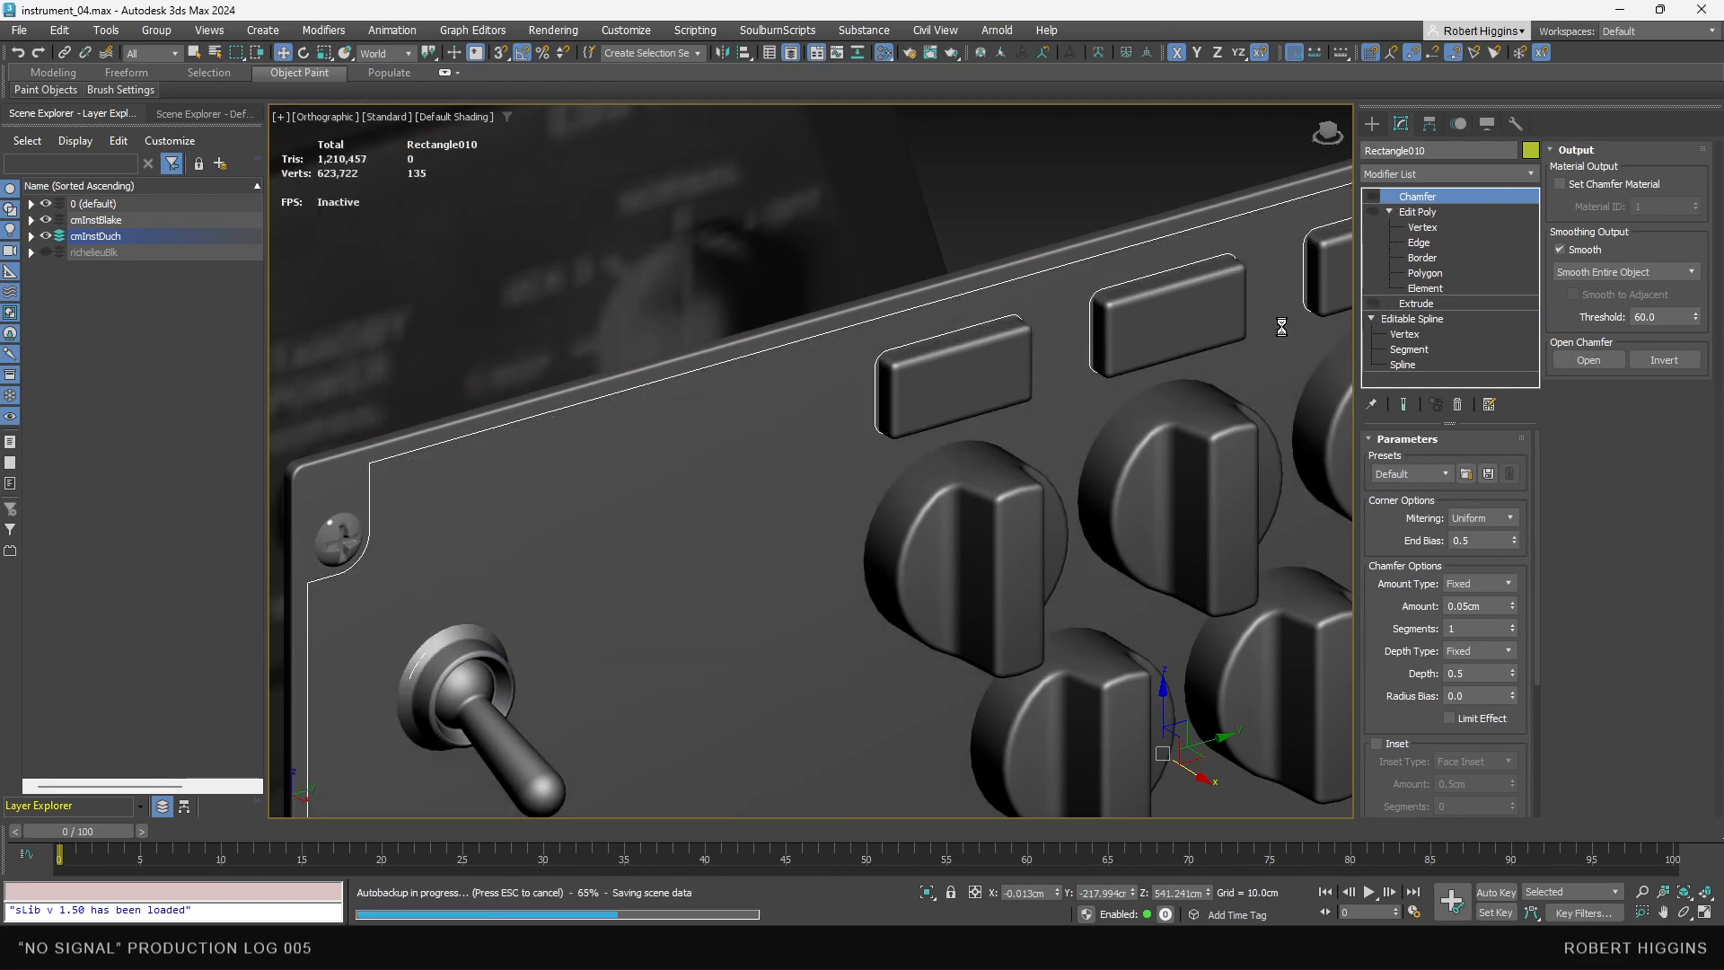
pyautogui.scroll(-5, 827, 368)
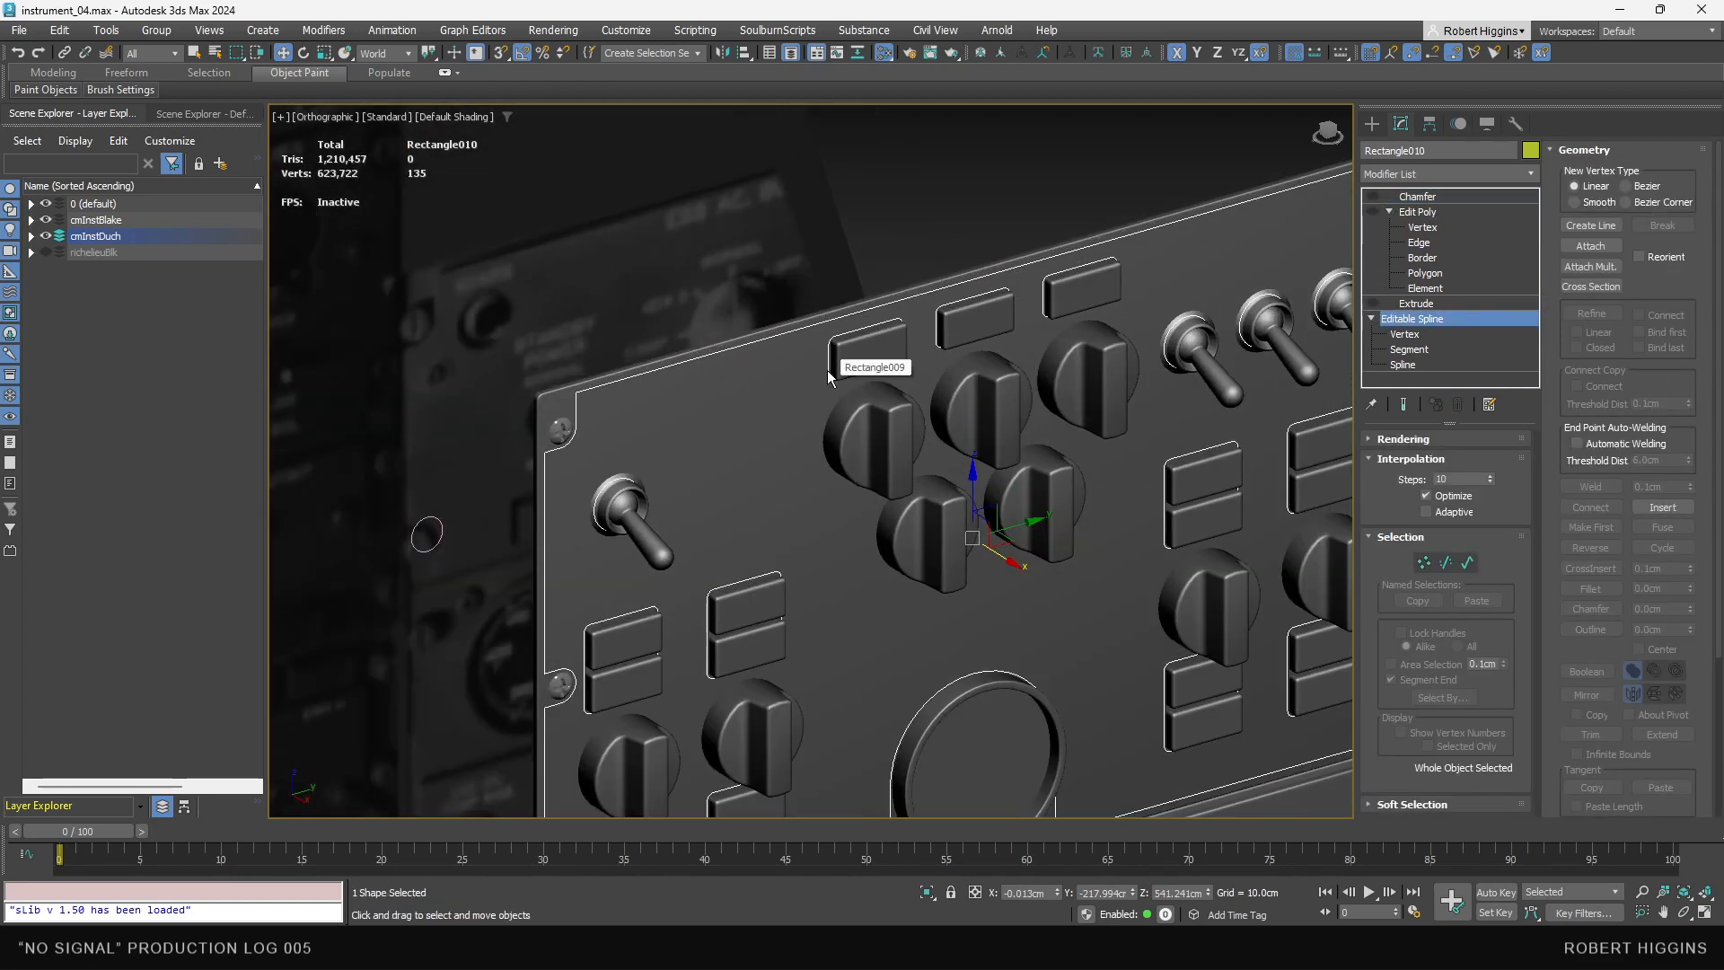
pyautogui.rightClick(827, 368)
pyautogui.click(865, 205)
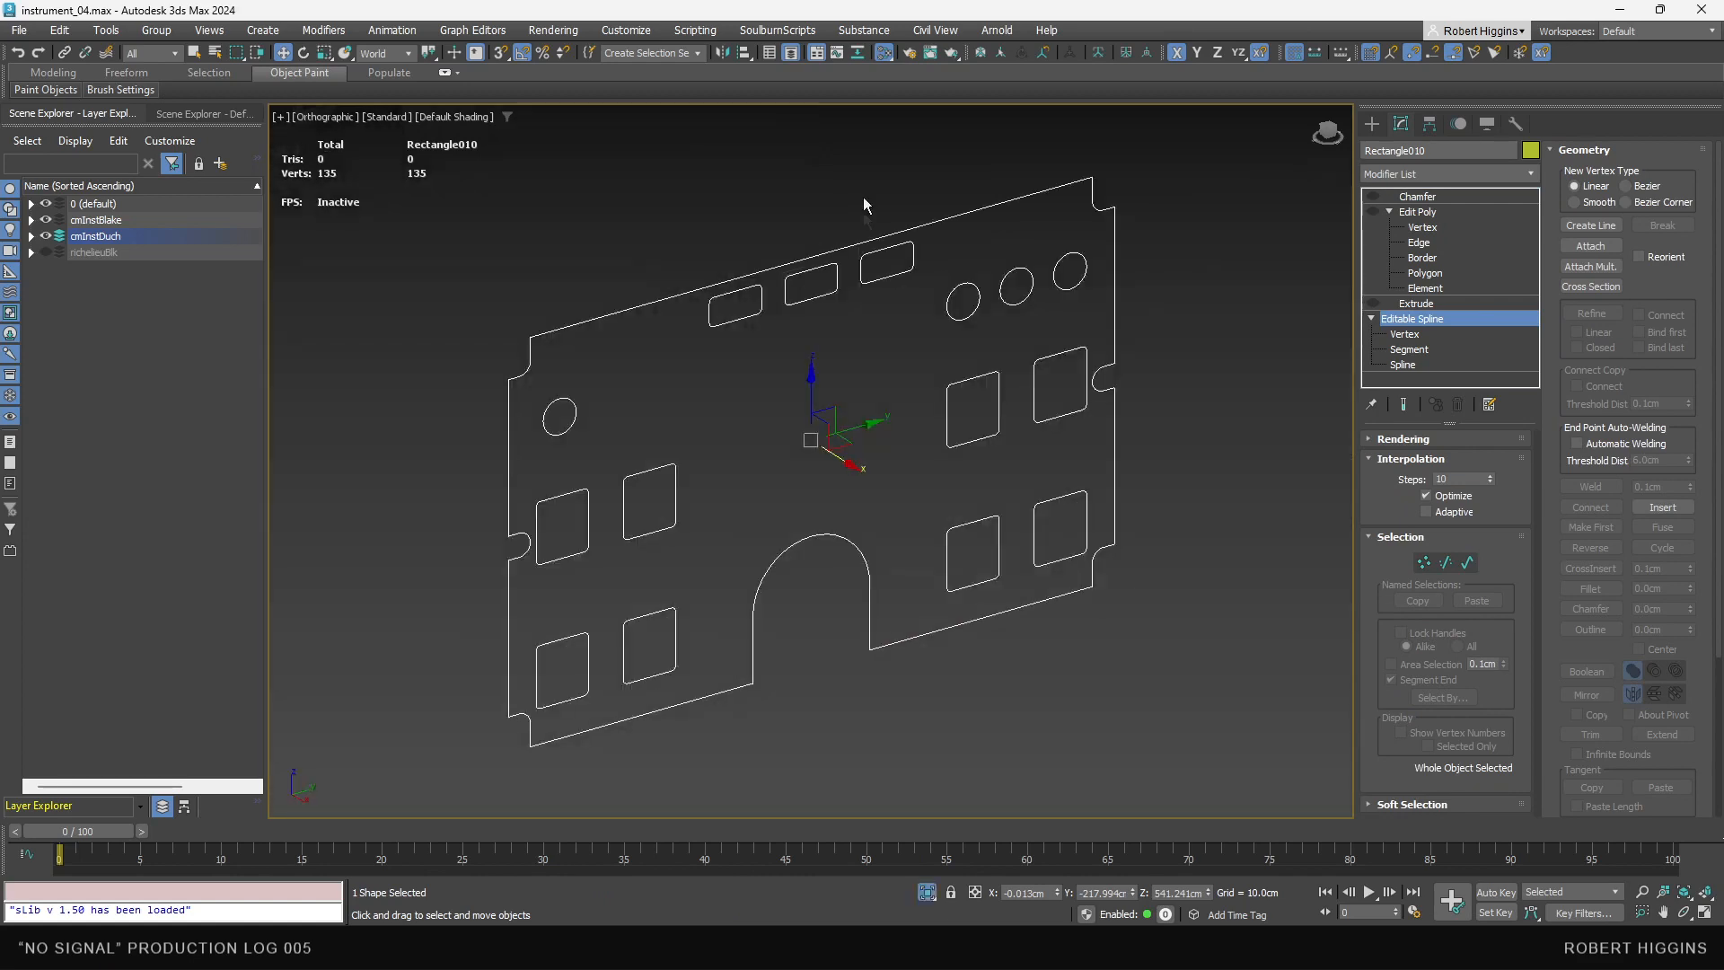
# - Turn the plate's Extrude and Edit Poly modifiers back on
pyautogui.click(1401, 304)
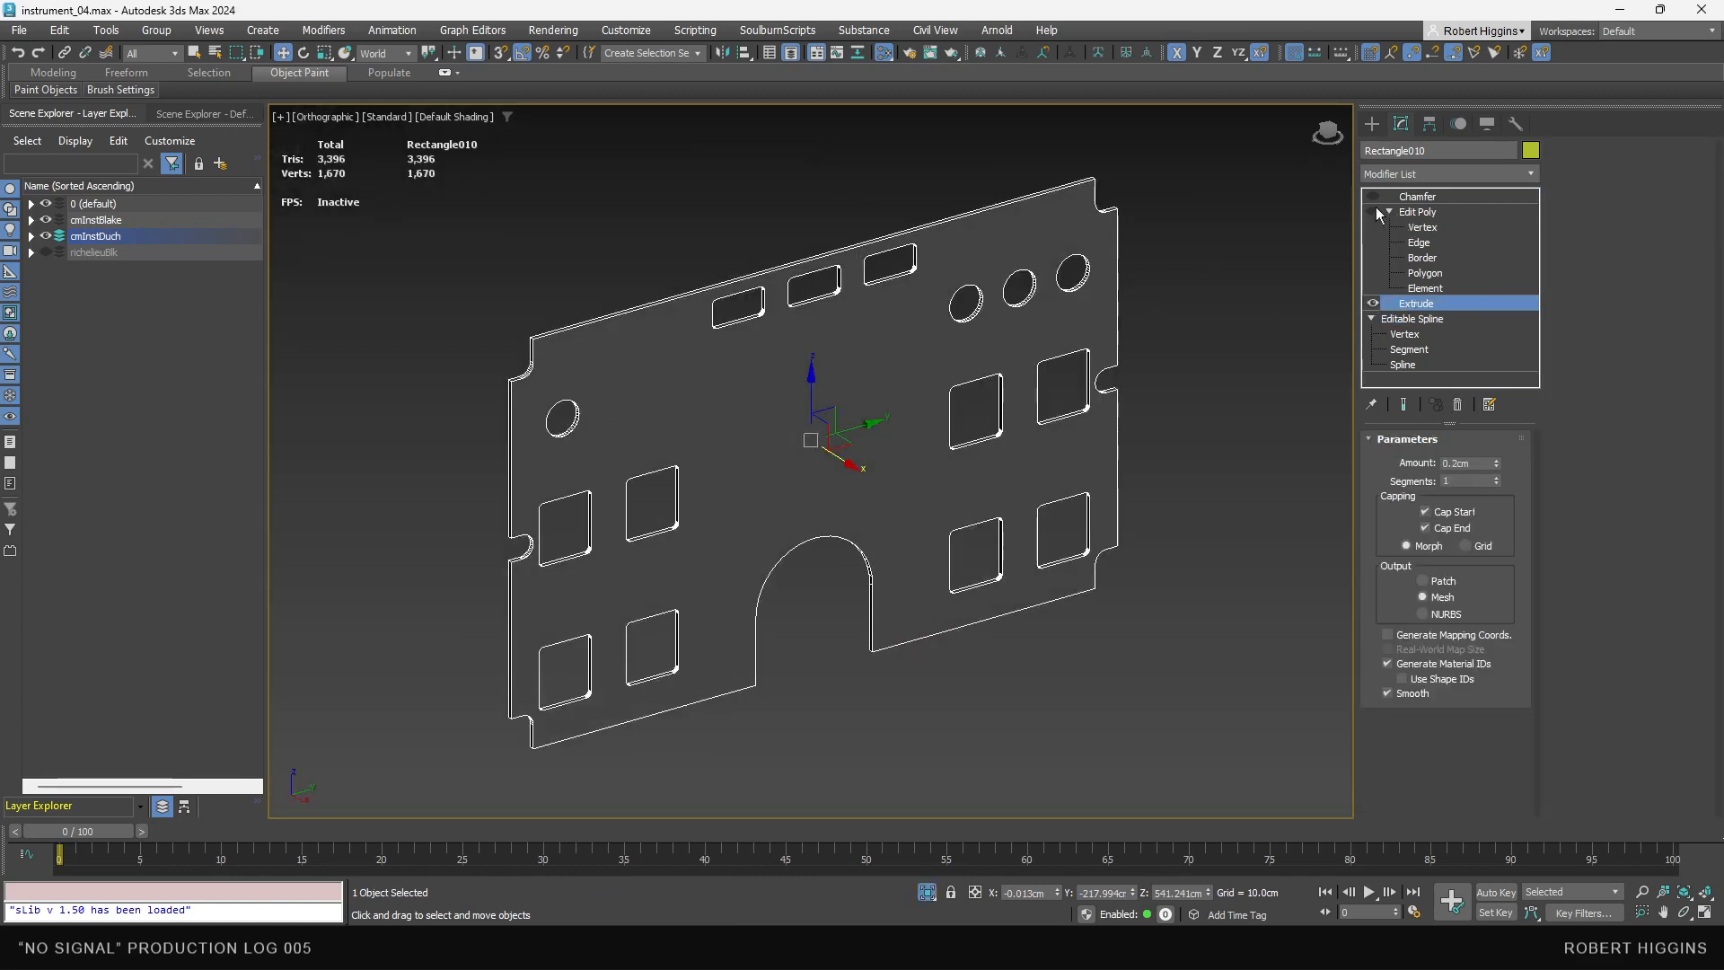
pyautogui.click(1406, 219)
pyautogui.scroll(5, 696, 296)
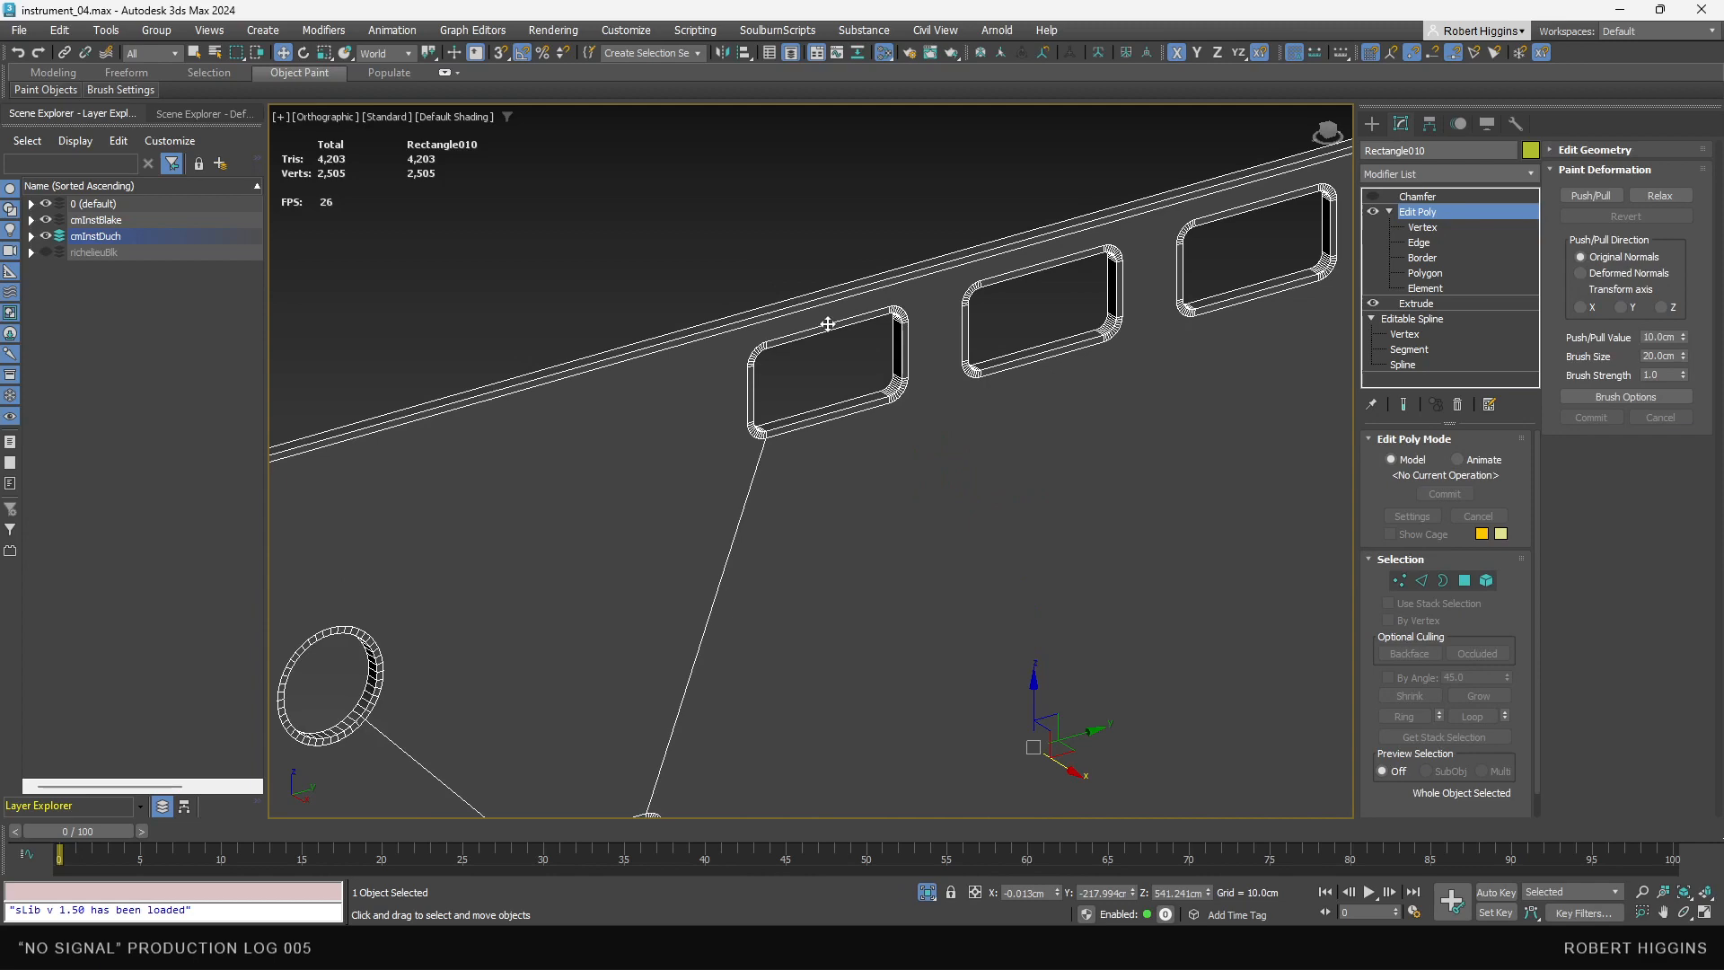
# - Select the plate's front-facing polygons in Edit Poly using By Angle selection at 45, and check them from both sides
pyautogui.click(1425, 273)
pyautogui.scroll(-4, 875, 418)
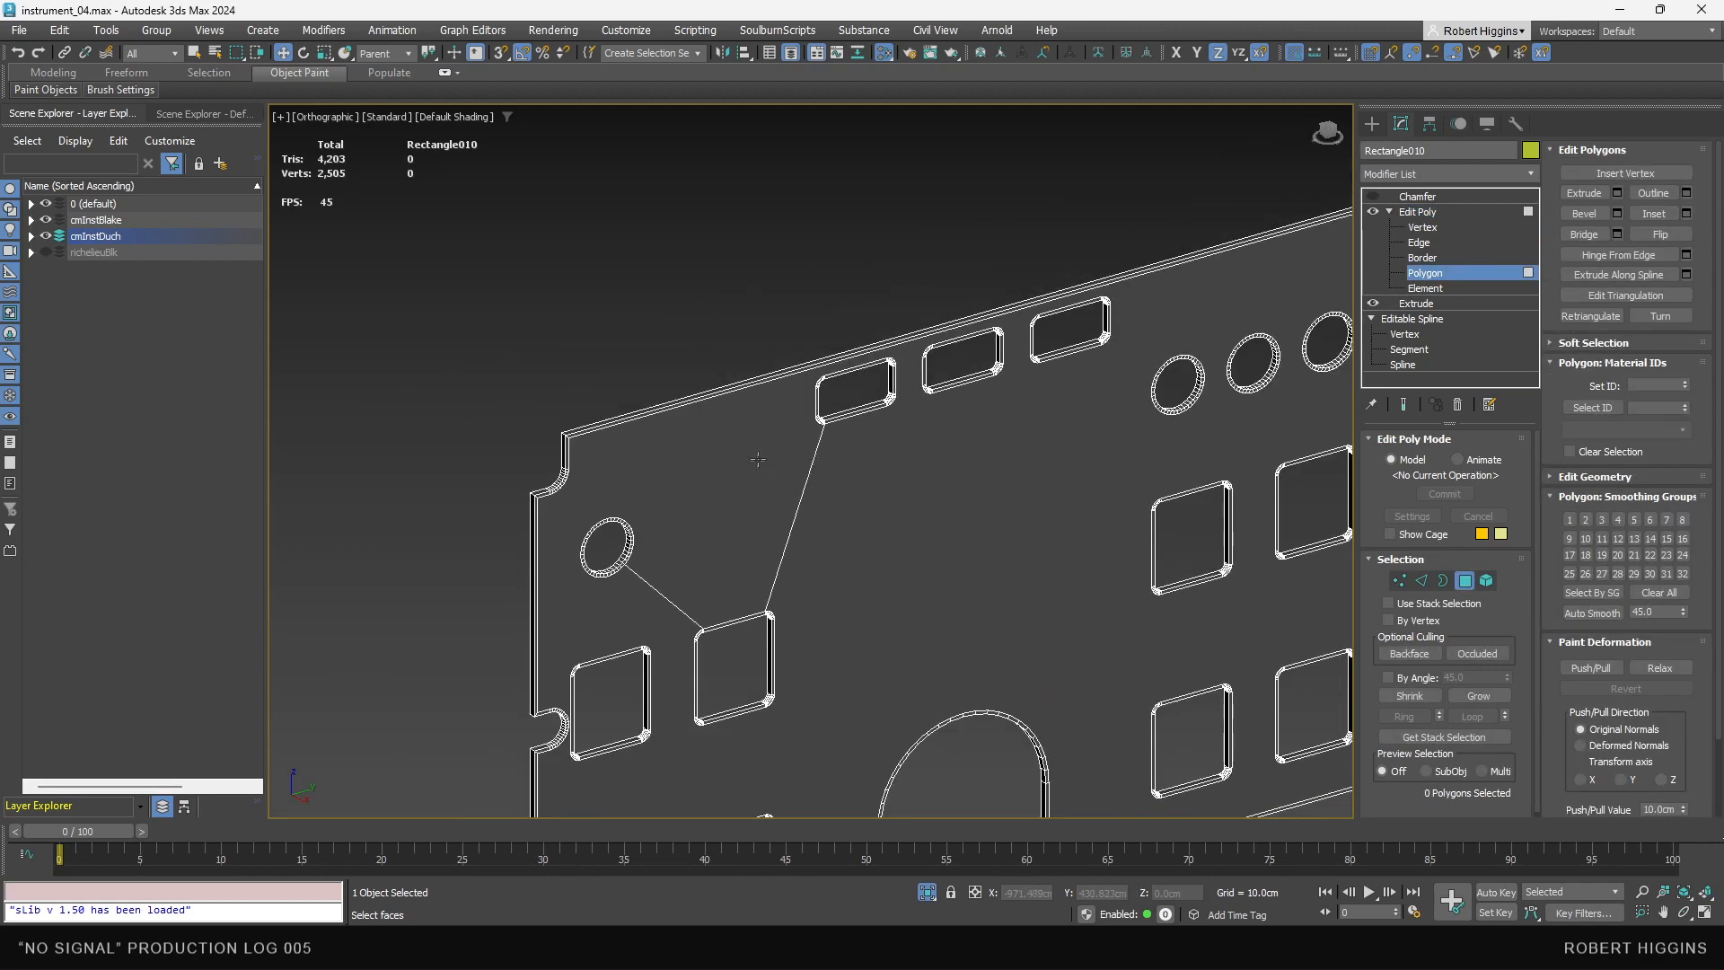
pyautogui.moveTo(841, 634); pyautogui.dragTo(769, 558, button='middle')
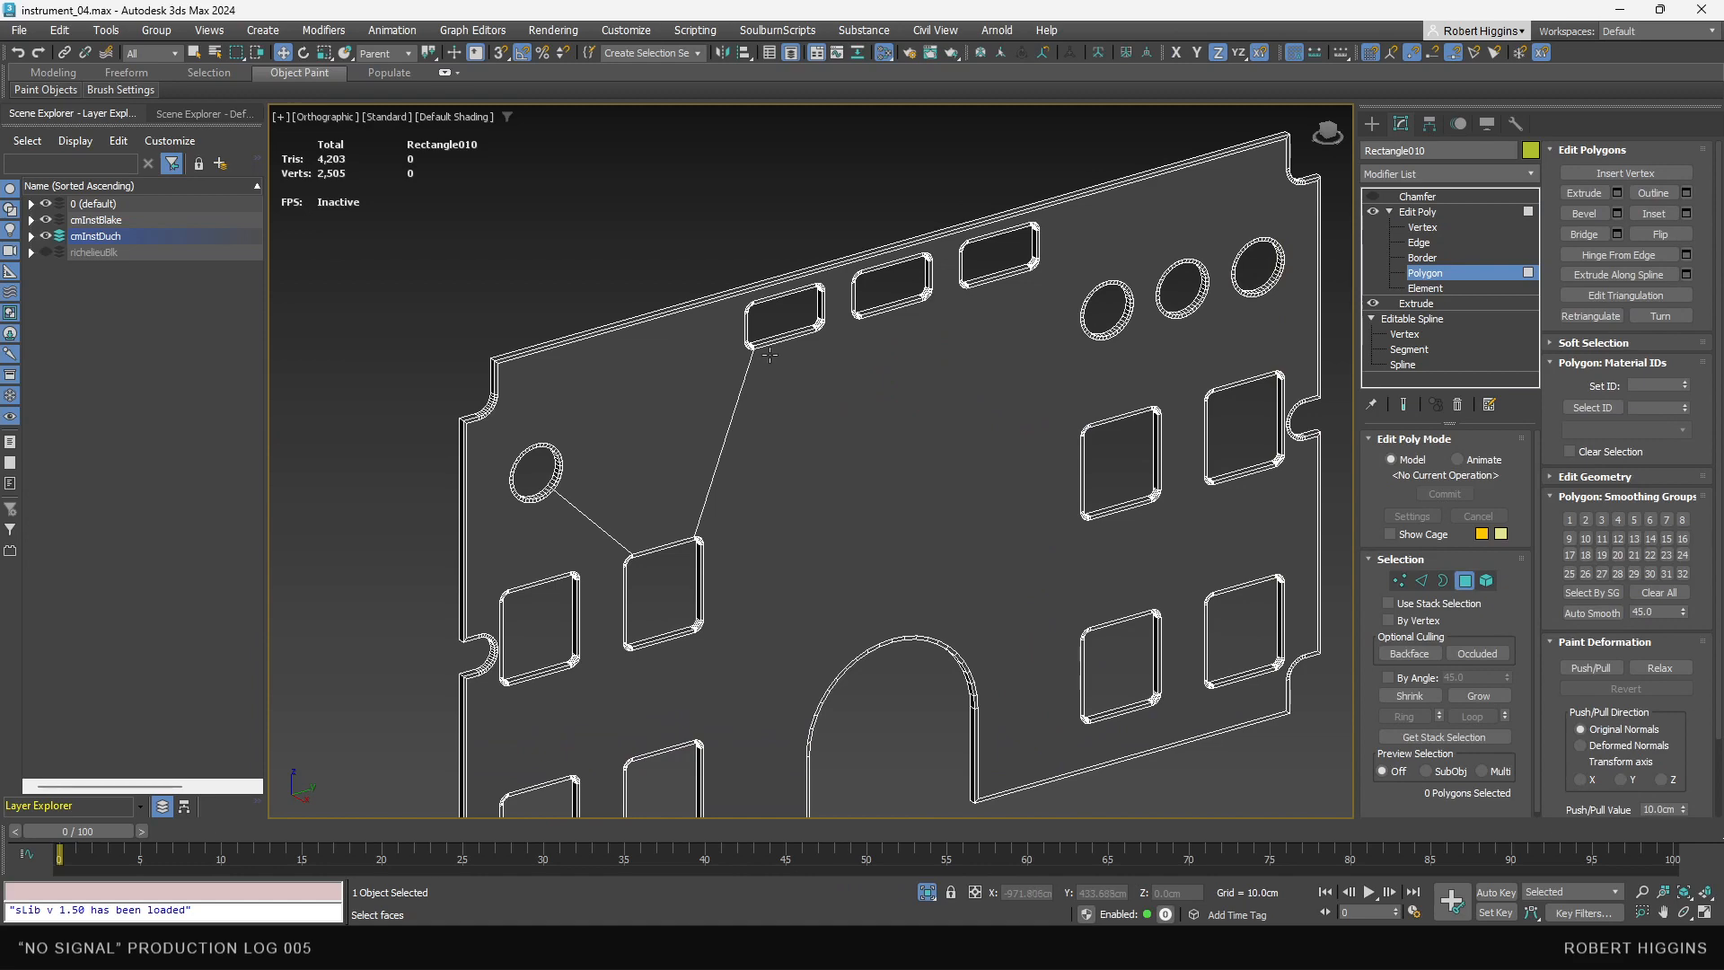
pyautogui.moveTo(740, 436); pyautogui.dragTo(817, 414, button='middle')
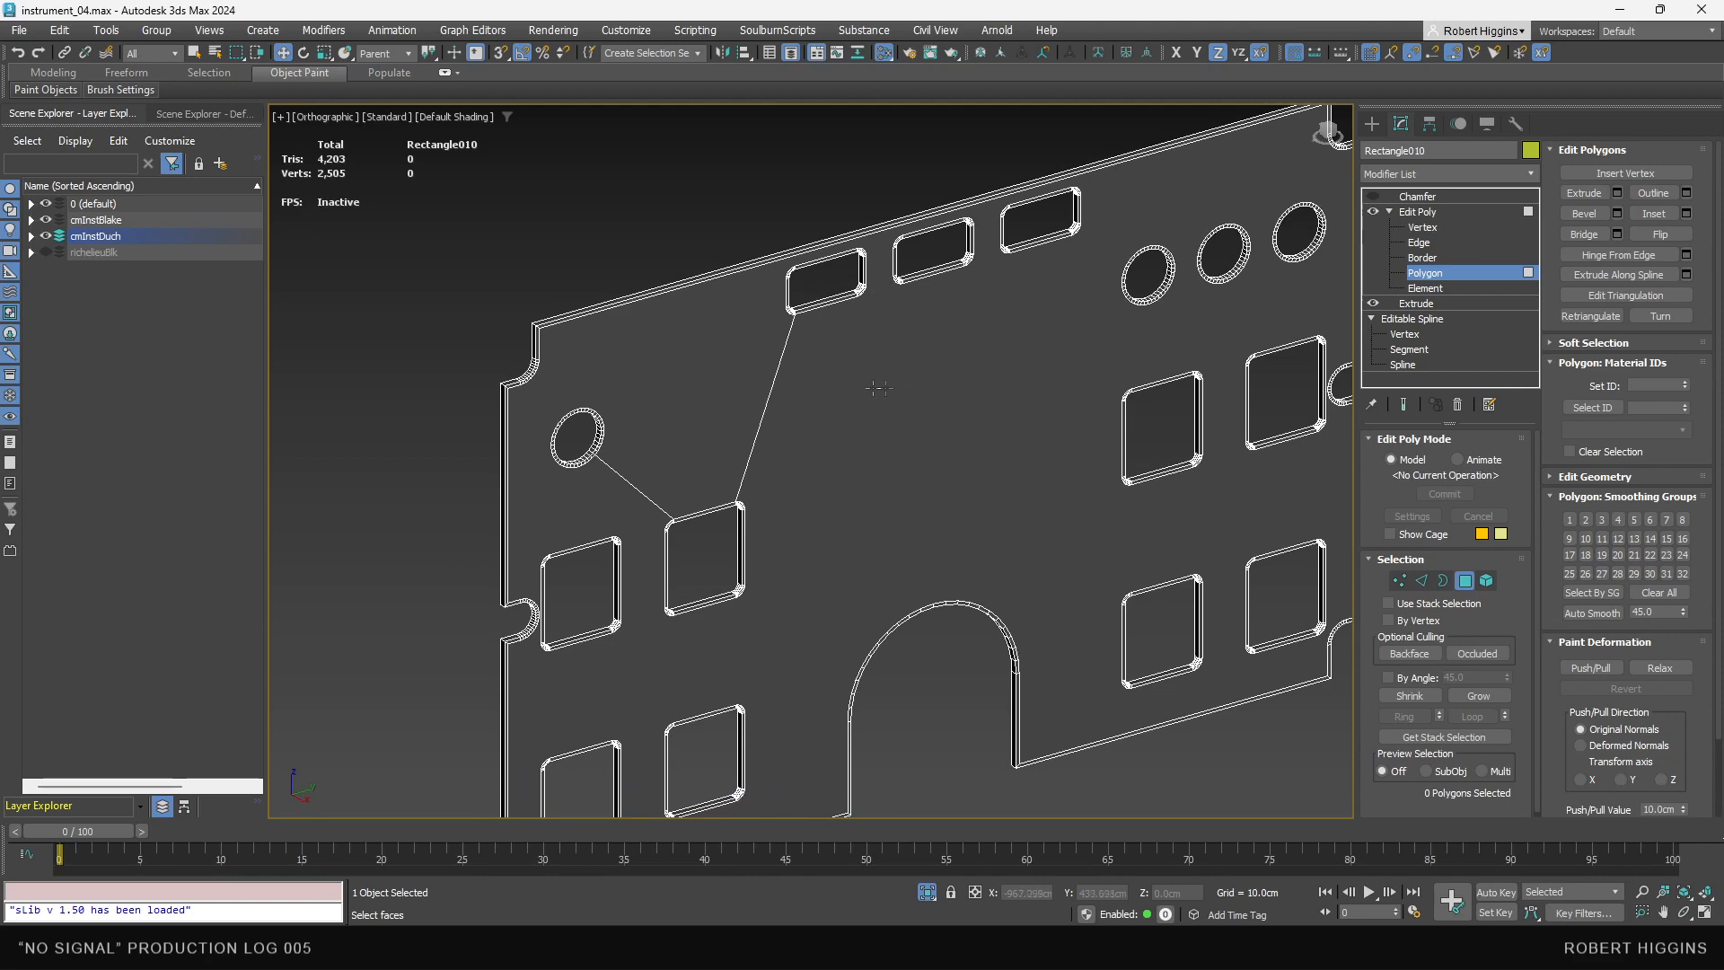
pyautogui.moveTo(890, 388); pyautogui.dragTo(910, 345, button='middle')
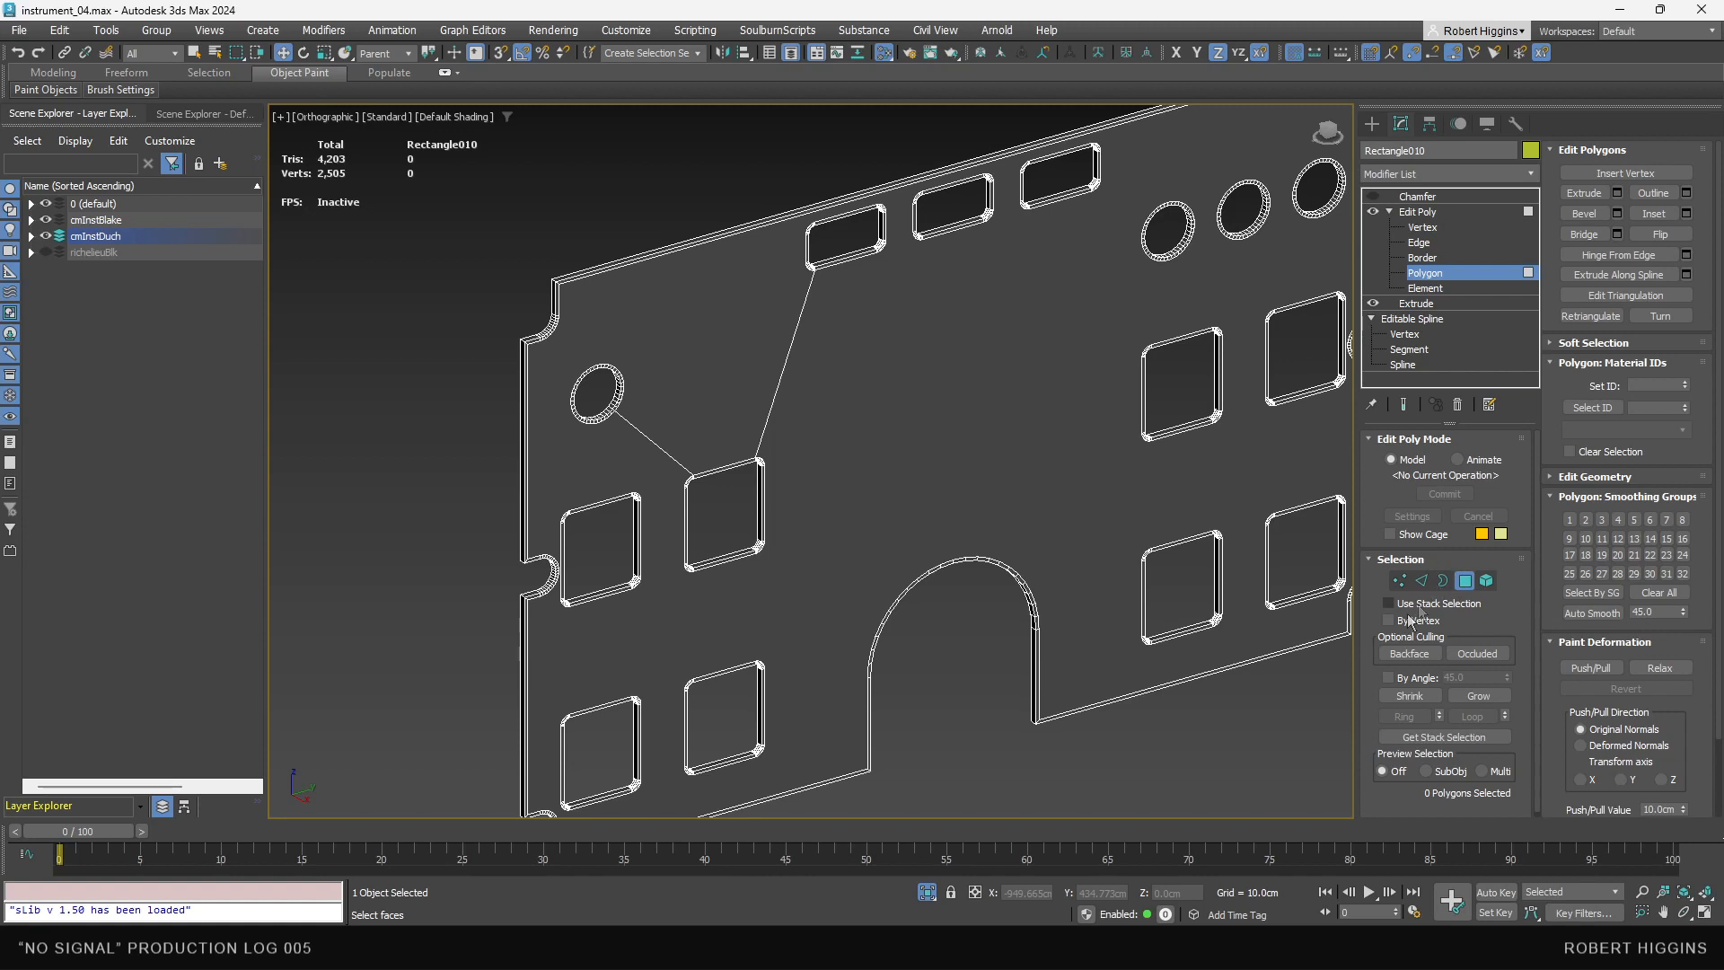
pyautogui.click(1390, 678)
pyautogui.click(855, 468)
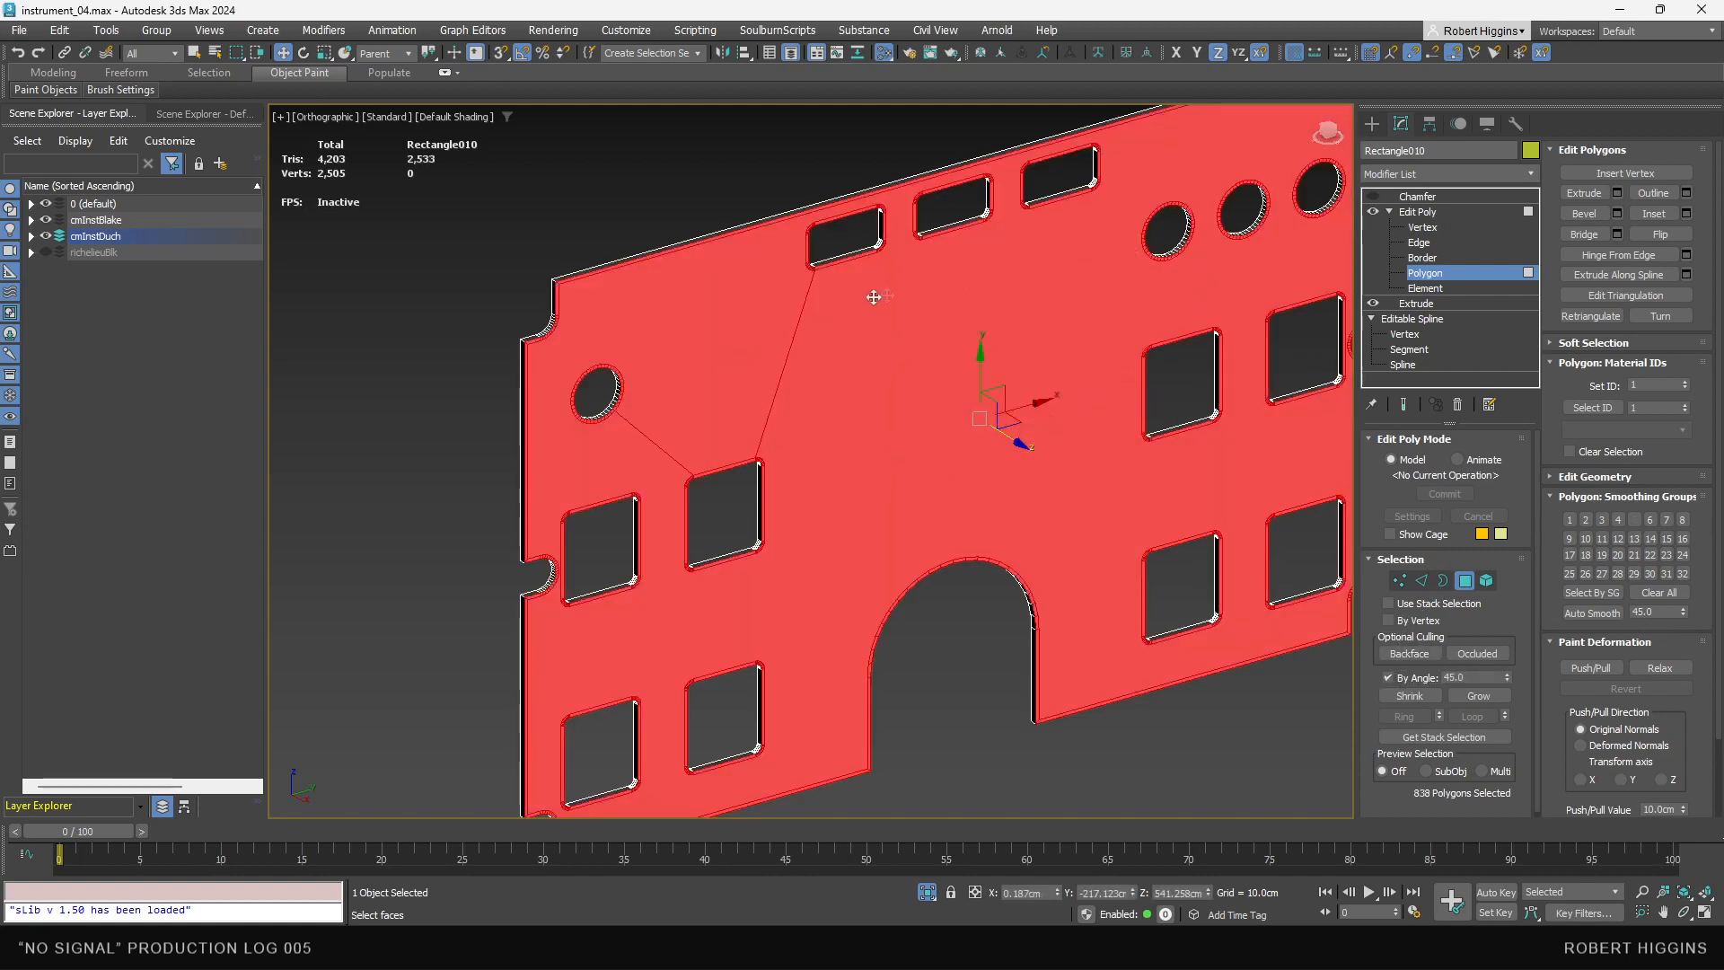
pyautogui.moveTo(834, 261); pyautogui.dragTo(847, 297, button='middle')
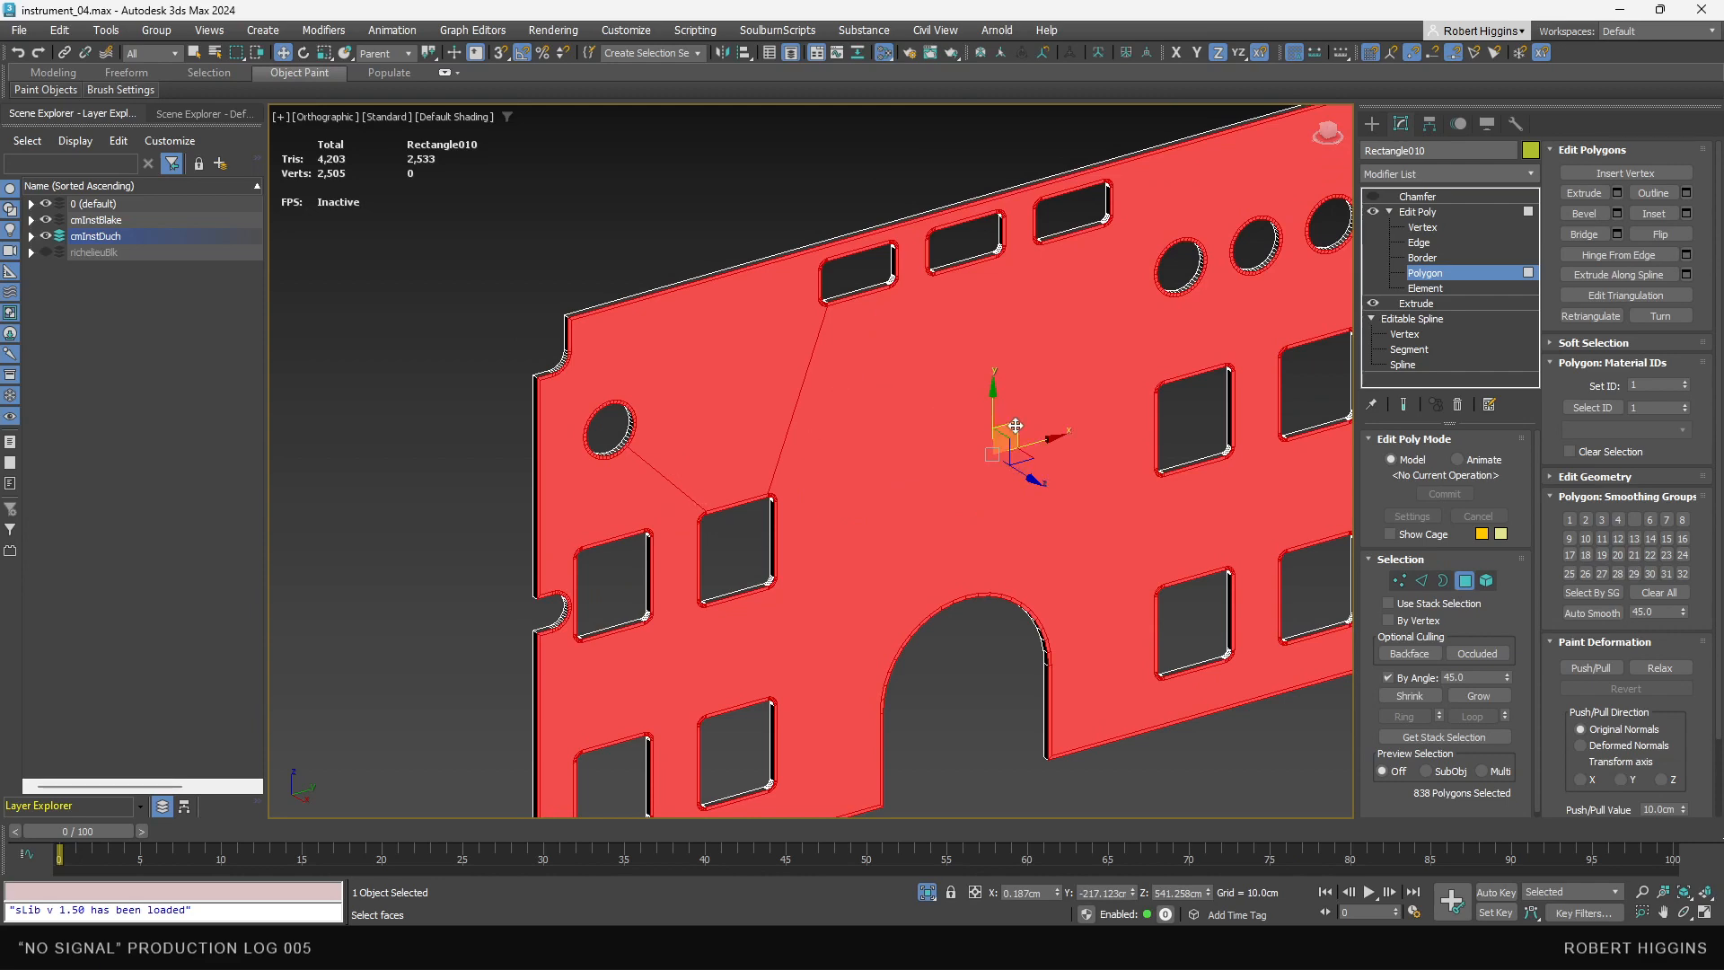
pyautogui.keyDown('alt'); pyautogui.moveTo(854, 385); pyautogui.dragTo(1024, 382, button='middle'); pyautogui.keyUp('alt')
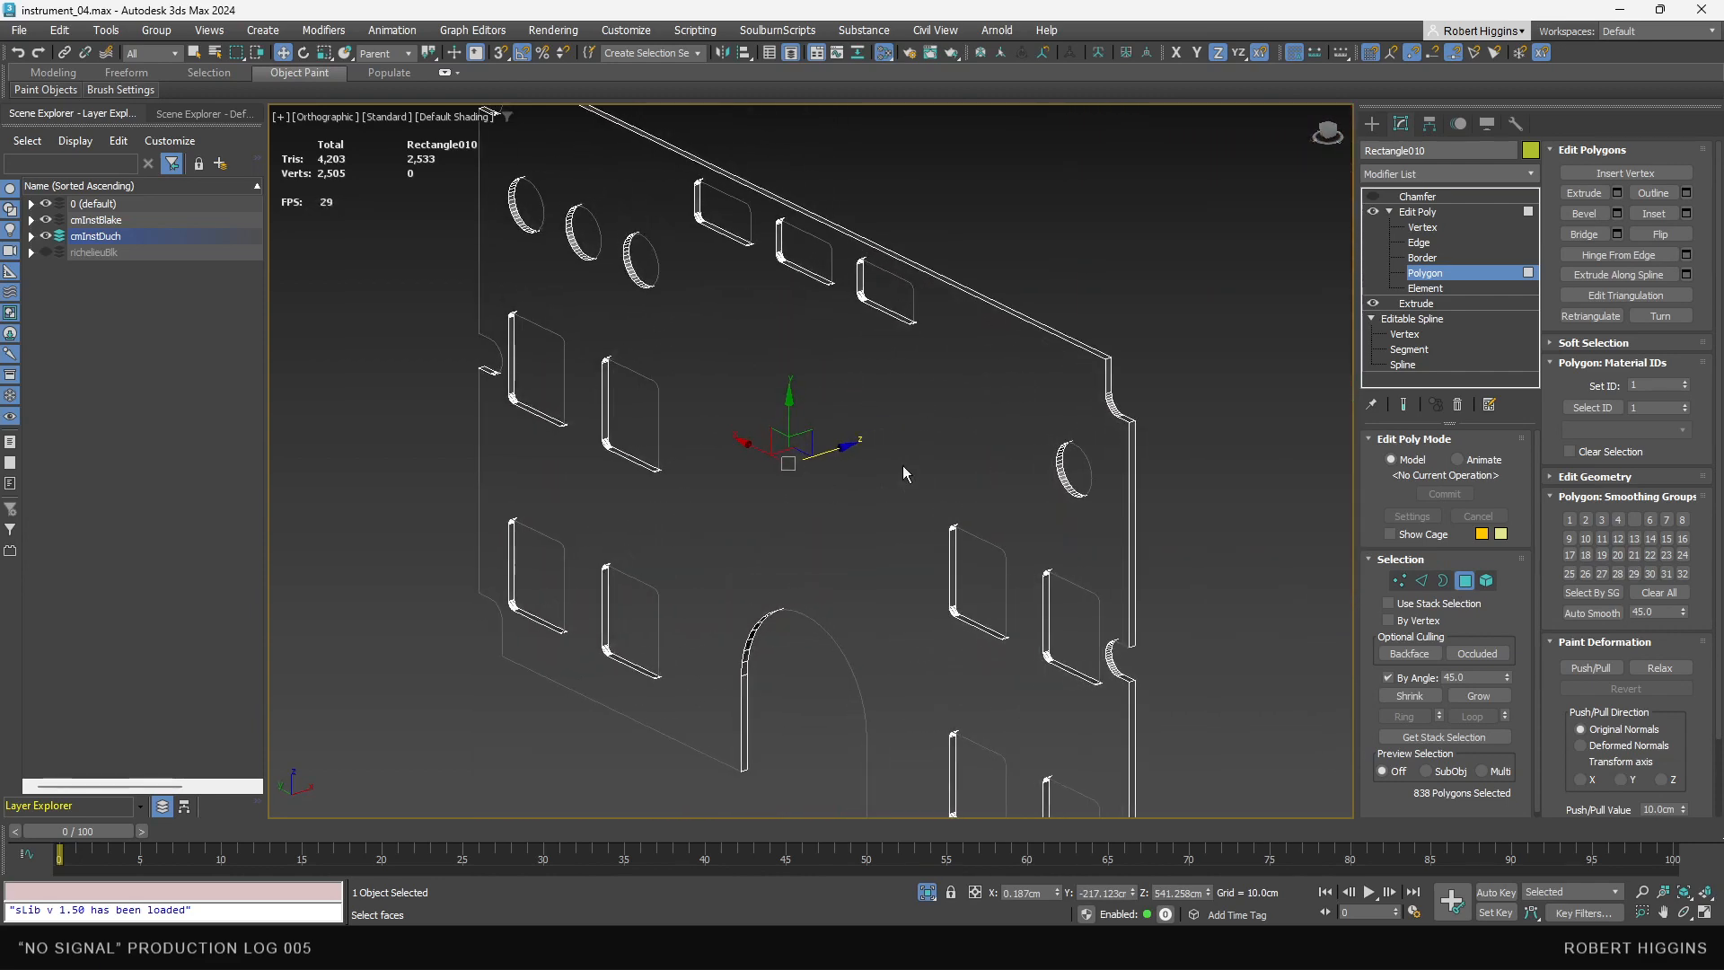
pyautogui.keyDown('alt'); pyautogui.moveTo(764, 634); pyautogui.dragTo(1328, 396, button='middle'); pyautogui.keyUp('alt')
# - Leave polygon editing, turn the plate's Chamfer modifier back on, and deselect the plate
pyautogui.click(1390, 211)
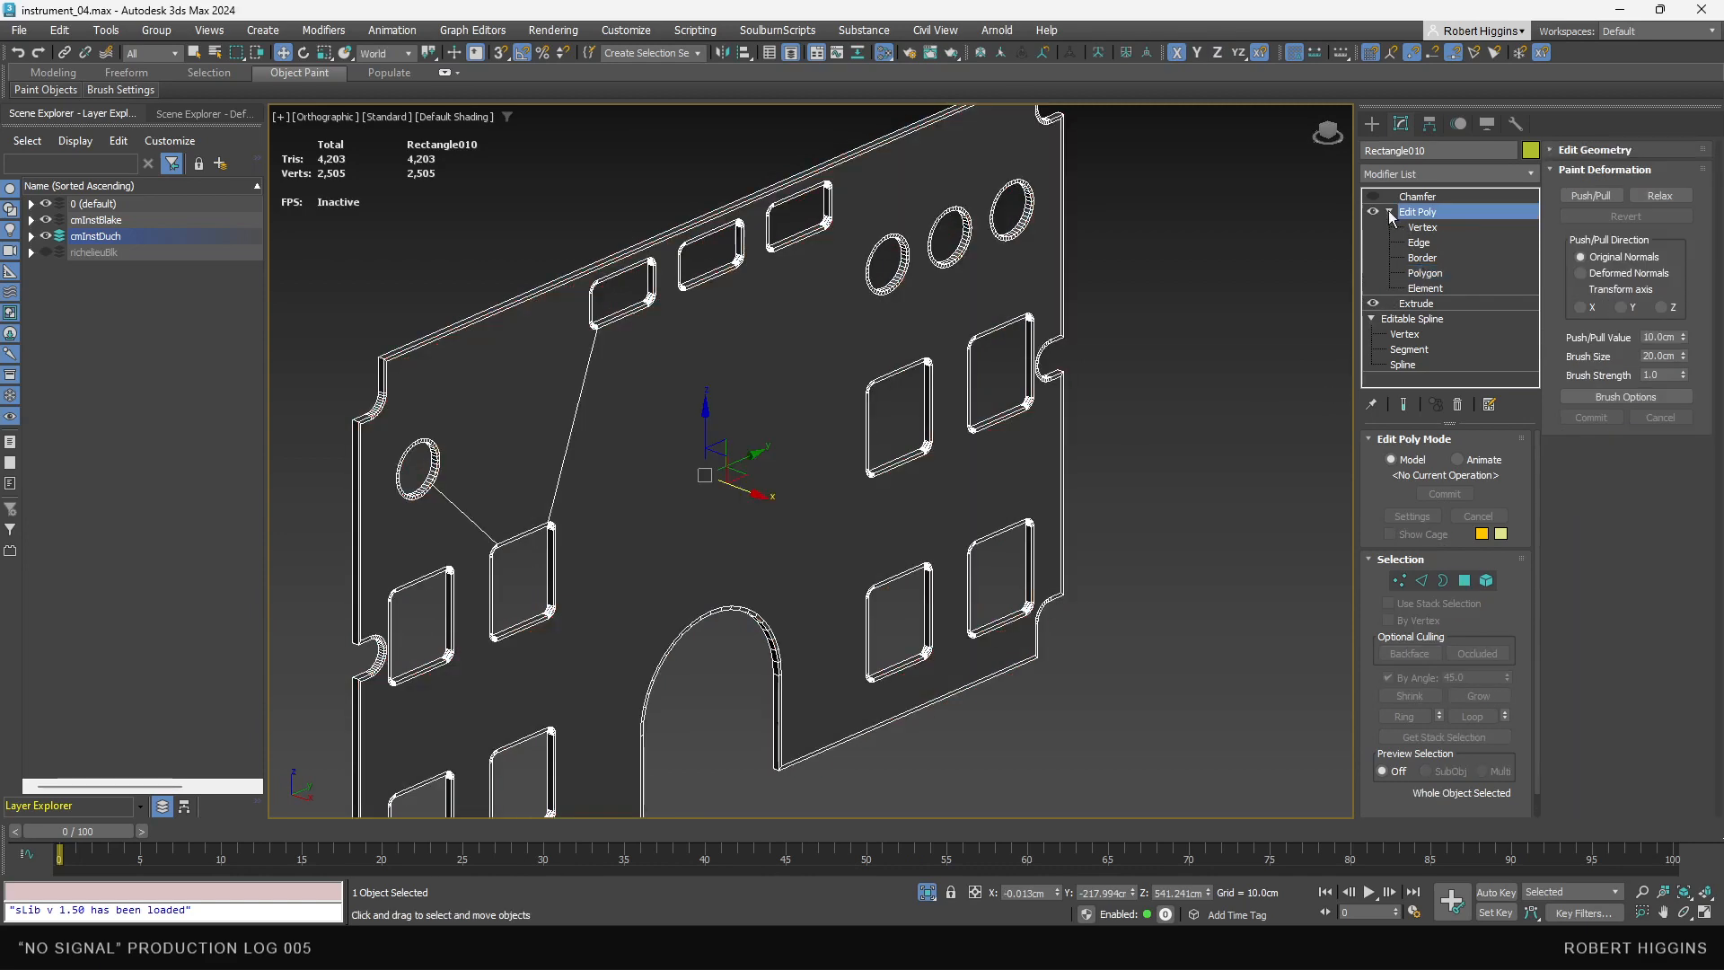
pyautogui.click(1417, 195)
pyautogui.click(1270, 244)
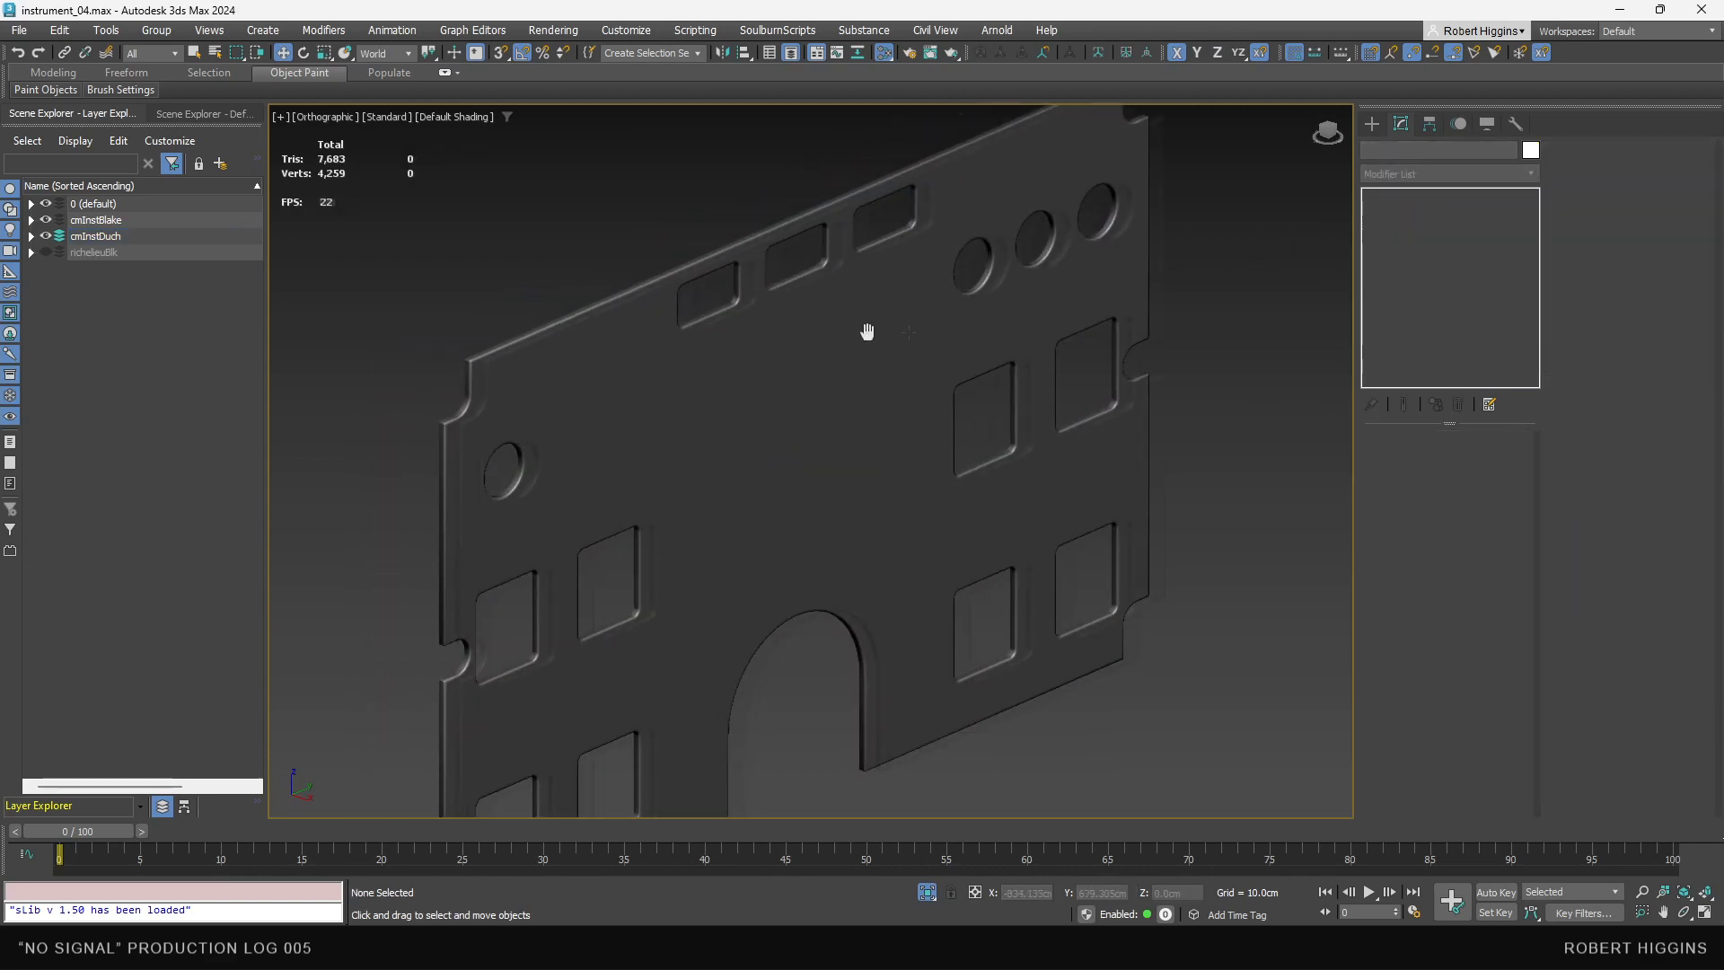
# - End the plate's isolation to bring back the complete instrument panel
pyautogui.scroll(10, 738, 304)
pyautogui.scroll(-10, 774, 284)
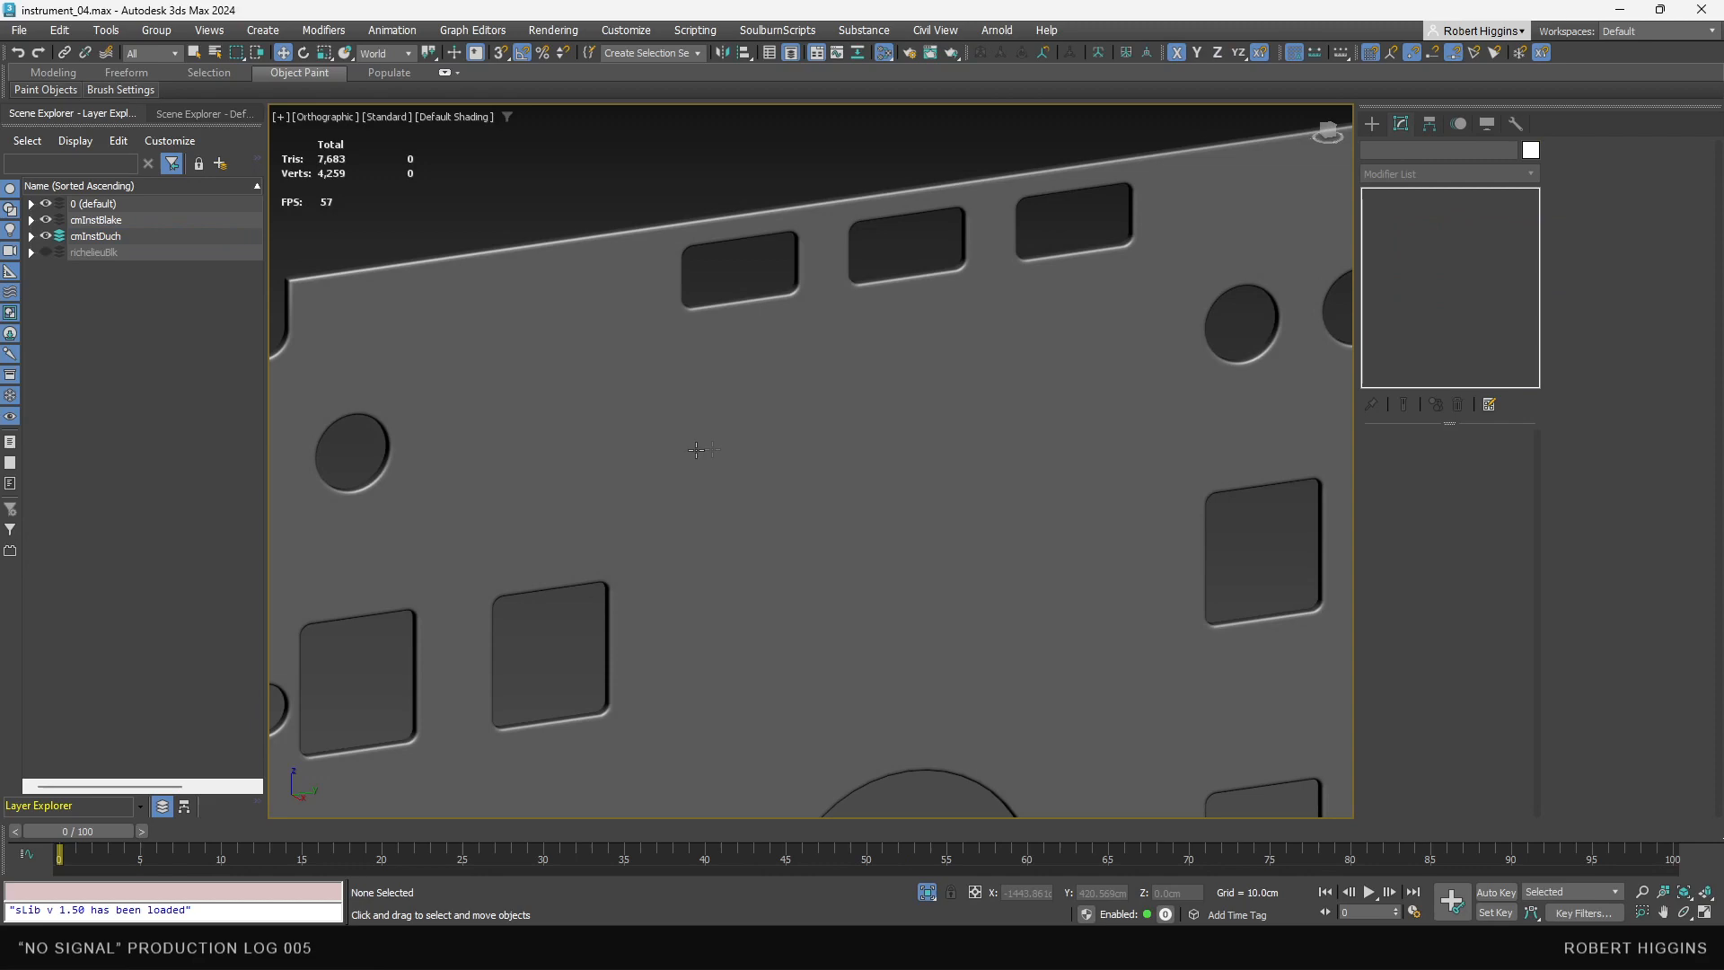
pyautogui.rightClick(876, 402)
pyautogui.click(904, 287)
pyautogui.scroll(5, 903, 295)
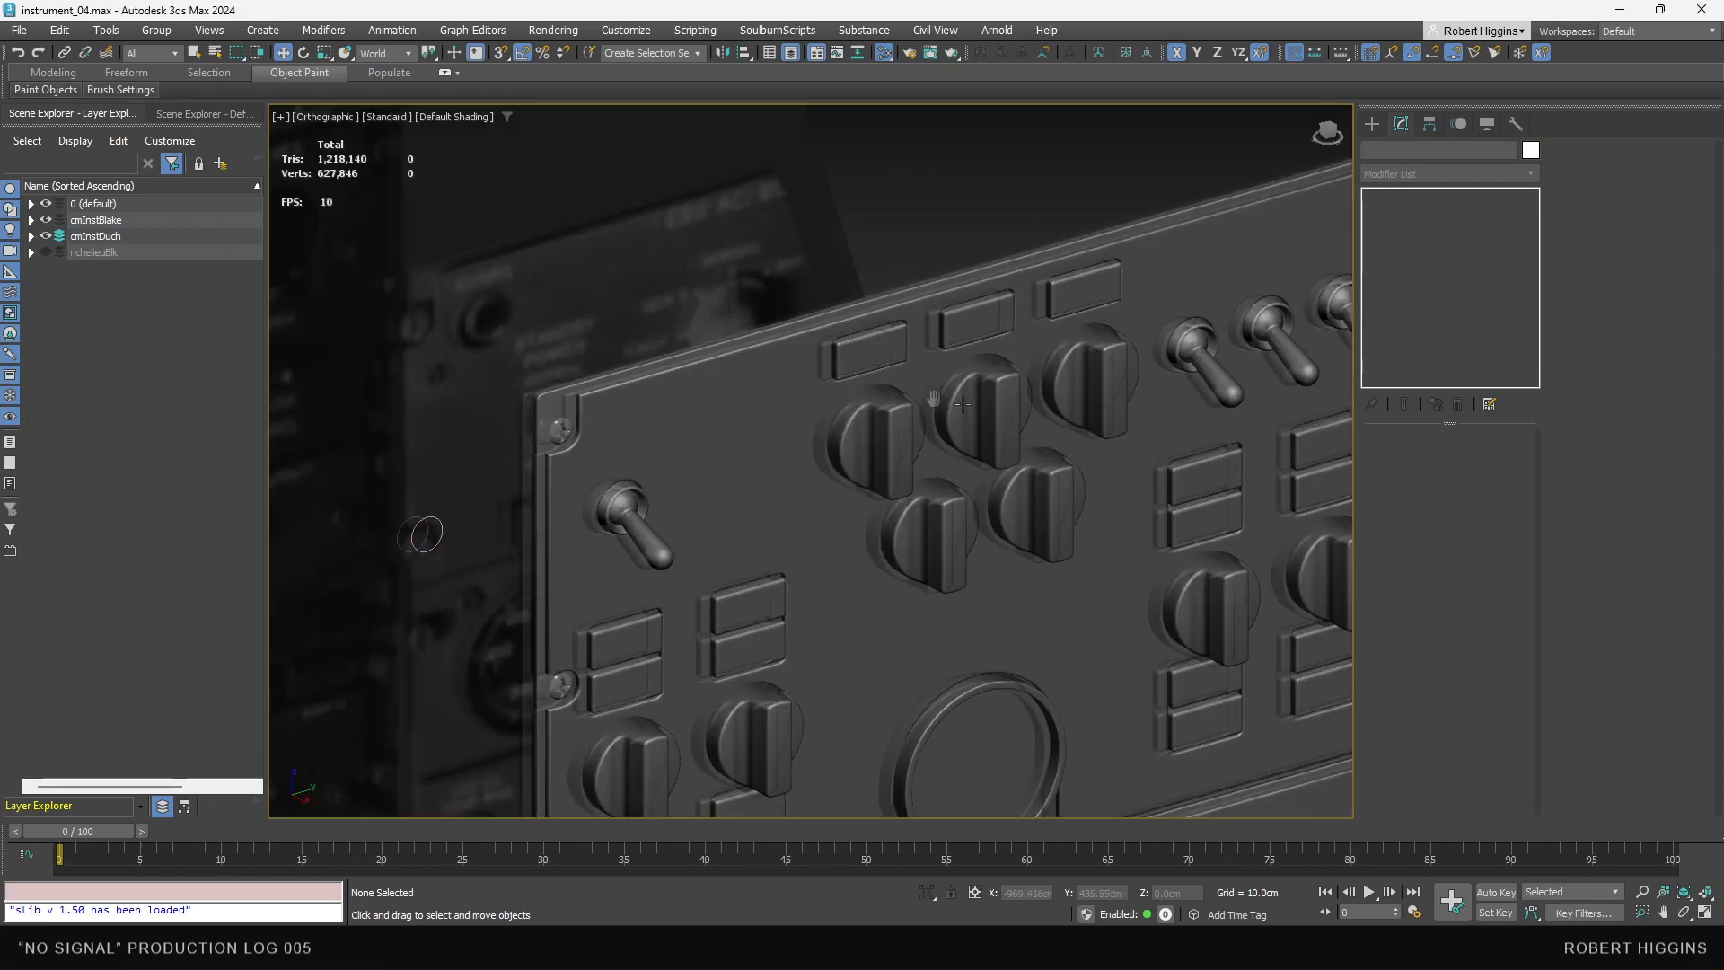
# - Examine the cockpit shell and the centre panel's modelled ball instrument, screens, button grid and gauges
pyautogui.scroll(-10, 854, 392)
pyautogui.moveTo(853, 391); pyautogui.dragTo(473, 670, button='middle')
pyautogui.scroll(8, 1033, 549)
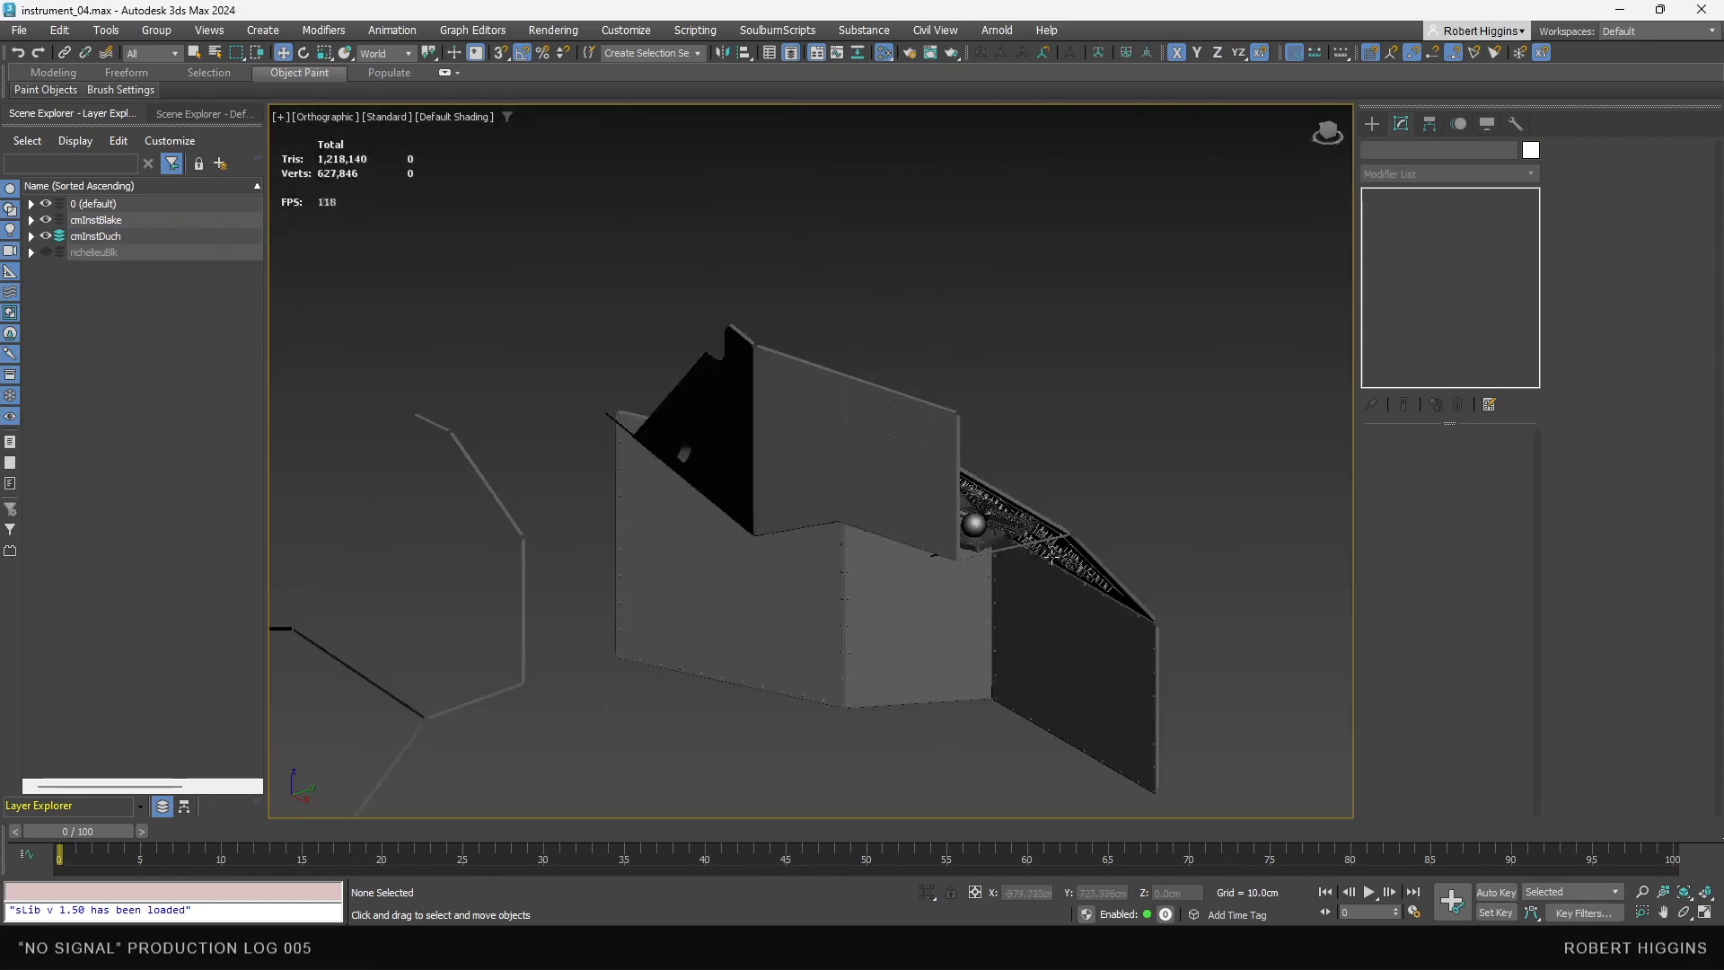
pyautogui.keyDown('alt'); pyautogui.moveTo(1033, 548); pyautogui.dragTo(857, 359, button='middle'); pyautogui.keyUp('alt')
pyautogui.scroll(1, 876, 350)
pyautogui.moveTo(884, 483); pyautogui.dragTo(720, 388, button='middle')
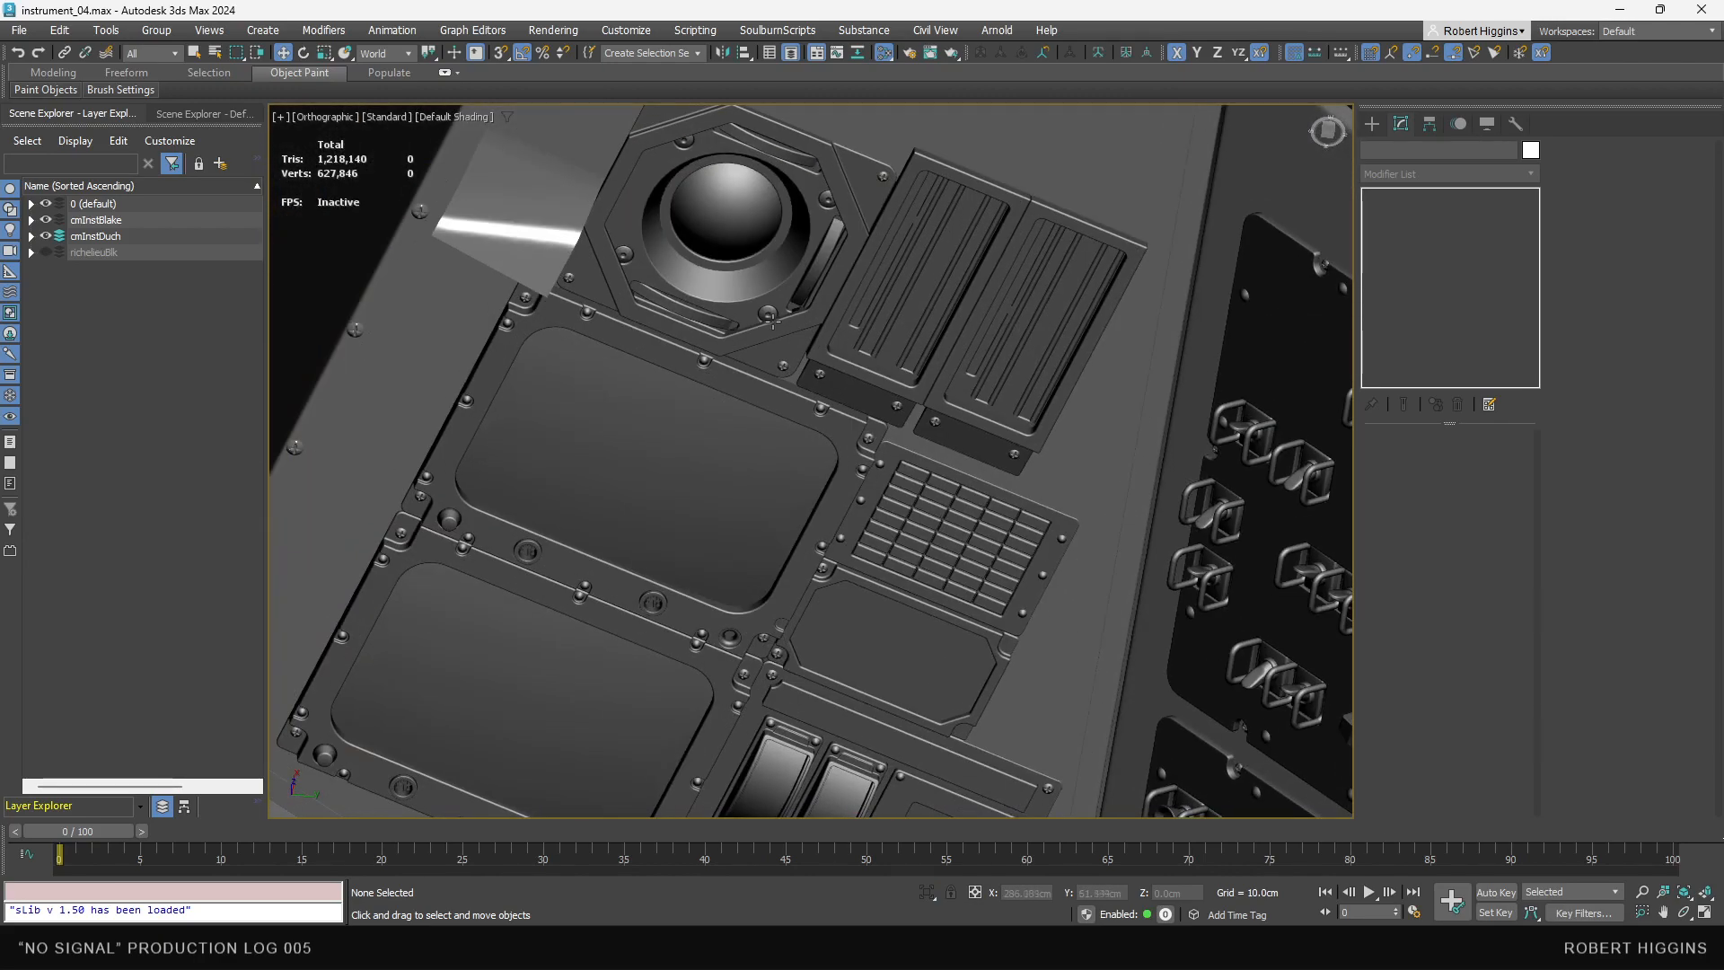
pyautogui.scroll(-3, 707, 395)
pyautogui.keyDown('alt'); pyautogui.moveTo(716, 383); pyautogui.dragTo(692, 381, button='middle'); pyautogui.keyUp('alt')
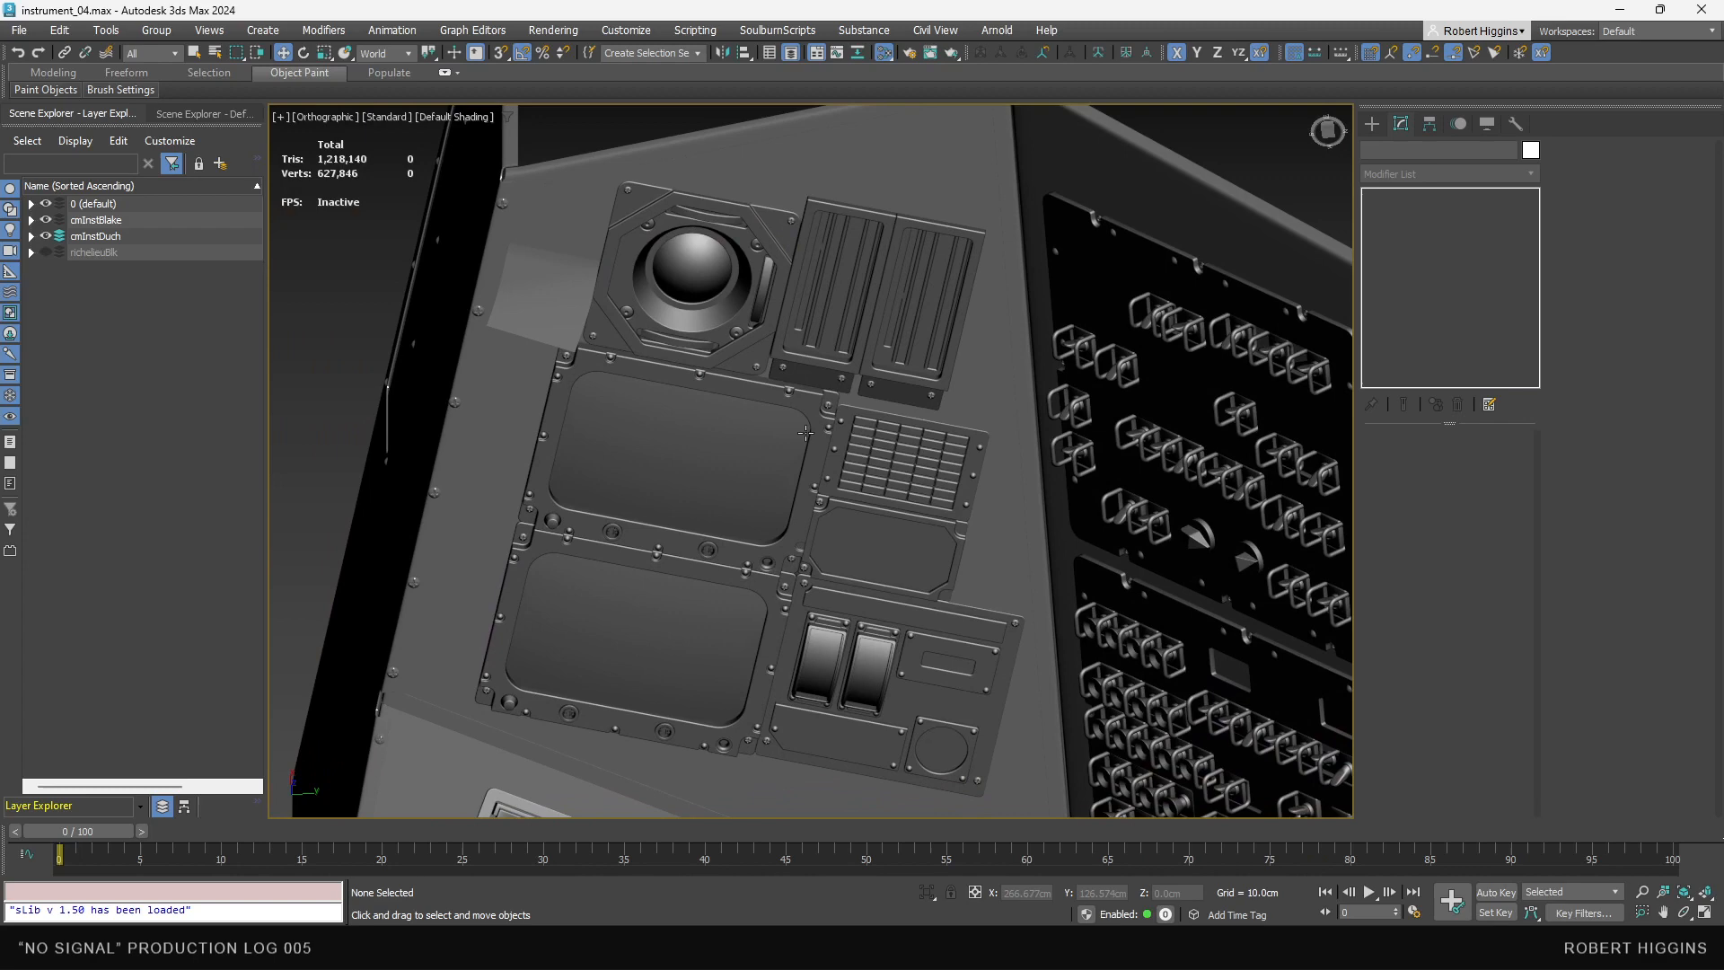
pyautogui.scroll(3, 820, 416)
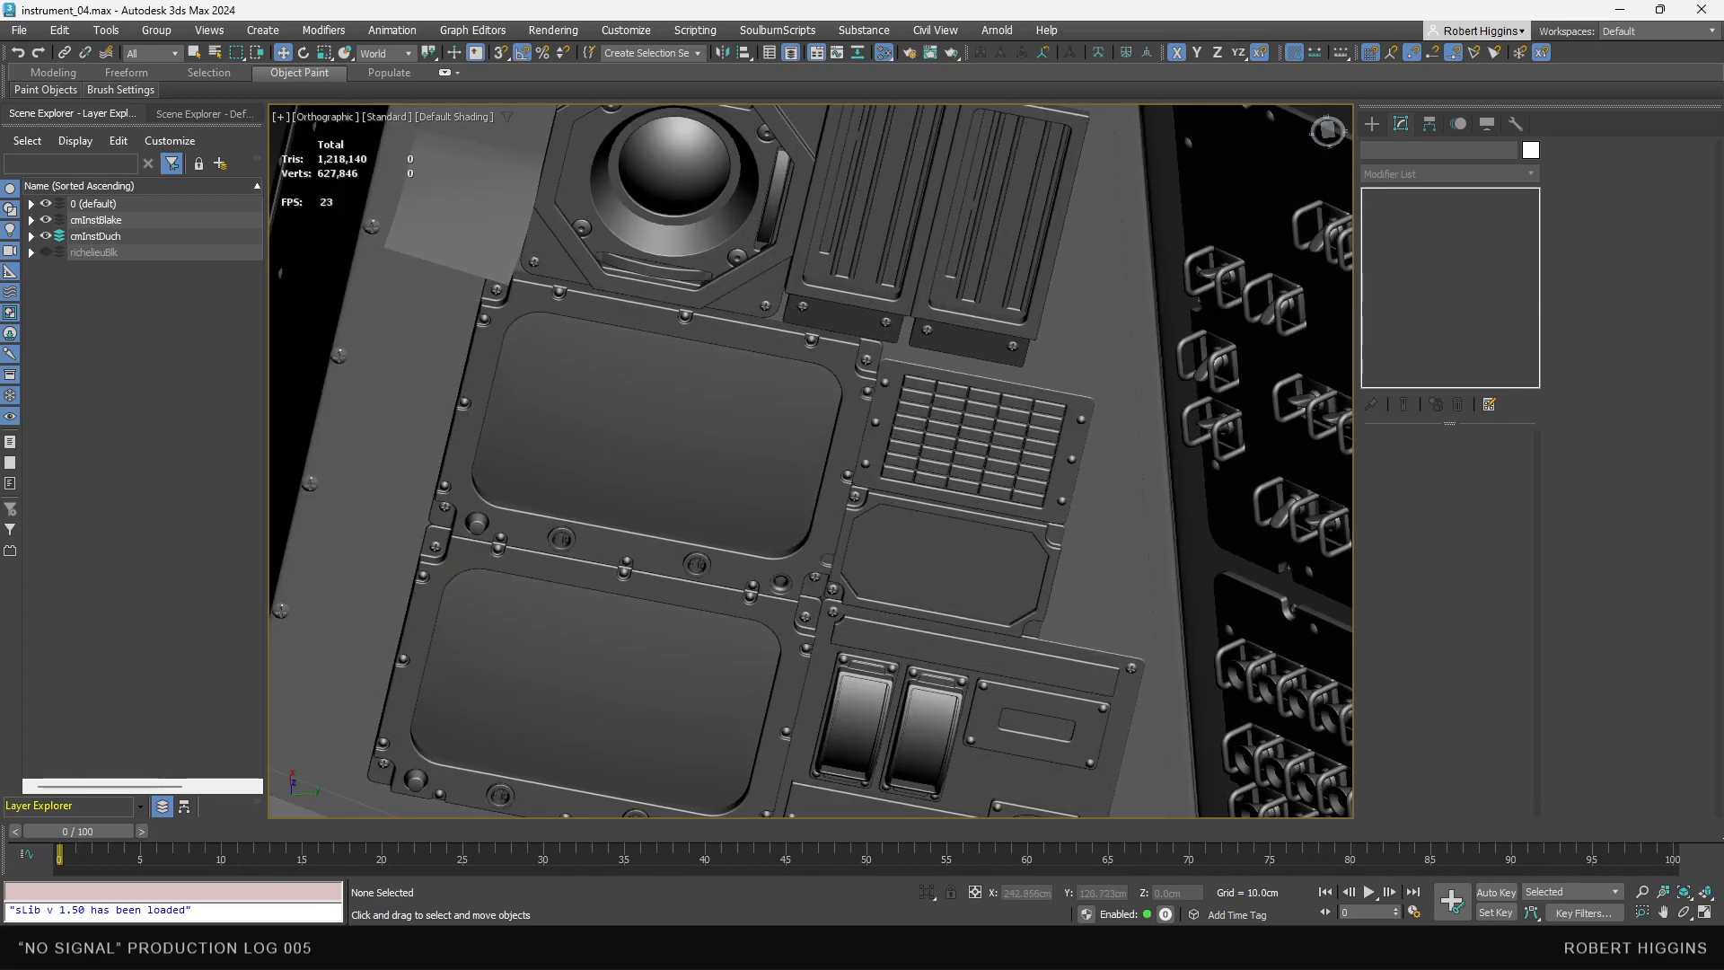
# - Switch to Fusion 360, hide Body1 and Body2, and show the ball instrument's bodies: Body6, 8, 11, 16, 20, 19, 22 and 23
pyautogui.click(661, 948)
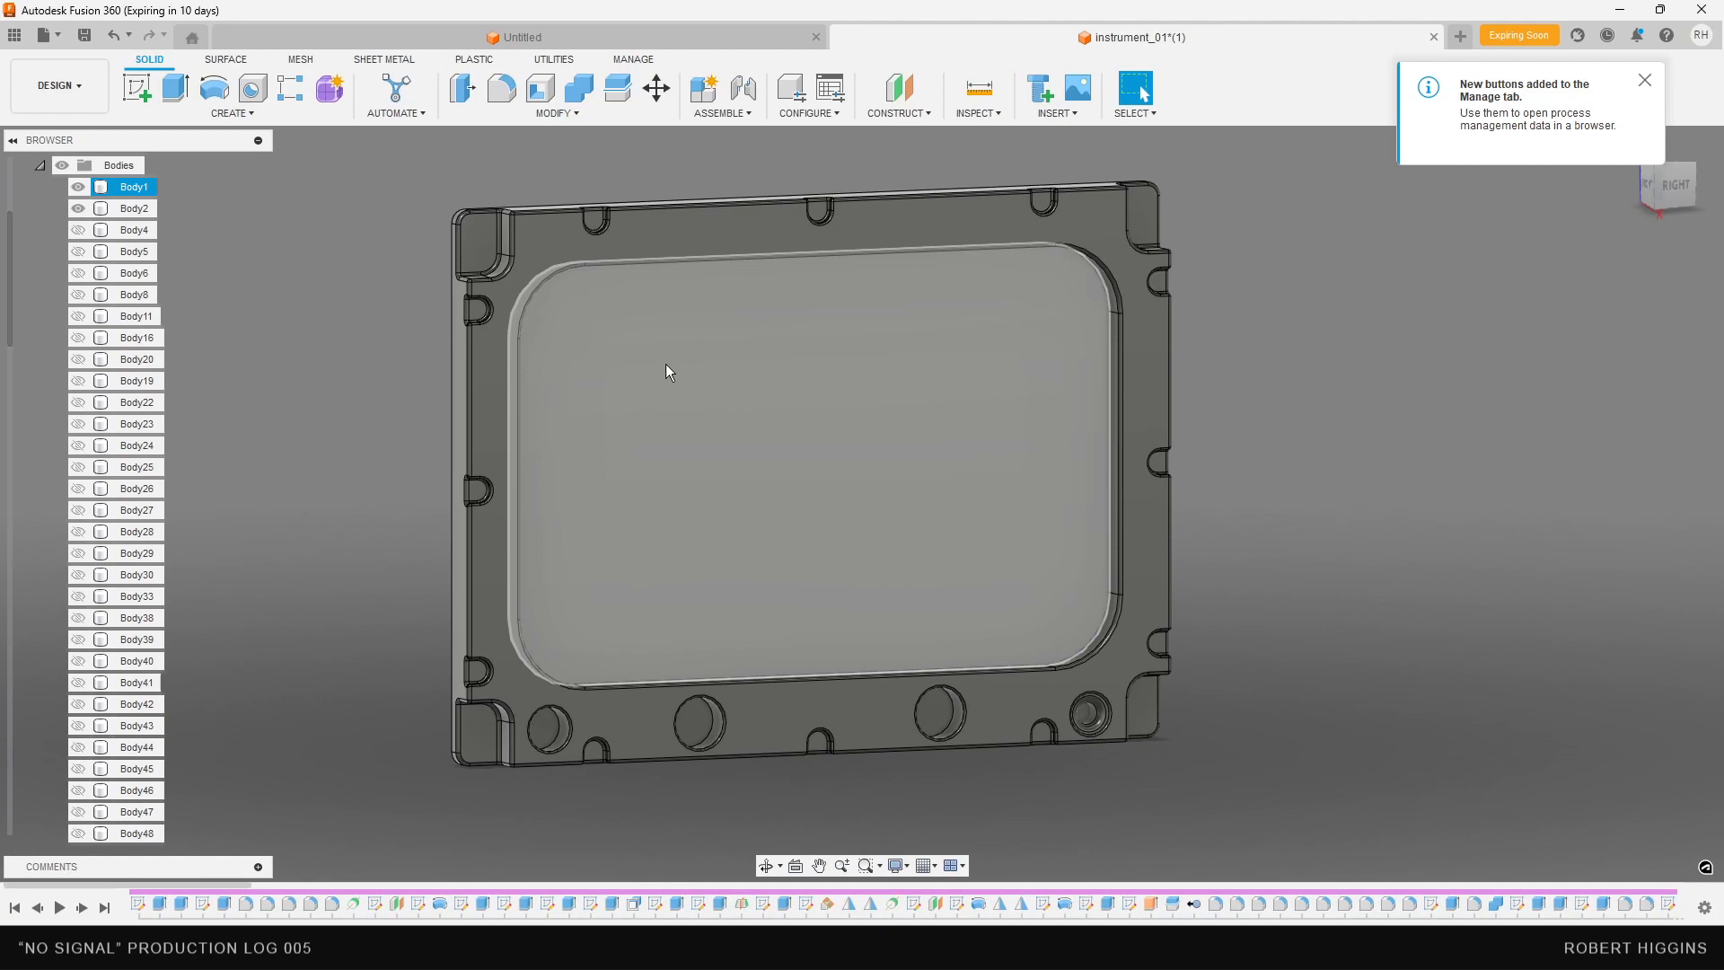
pyautogui.click(78, 187)
pyautogui.click(78, 316)
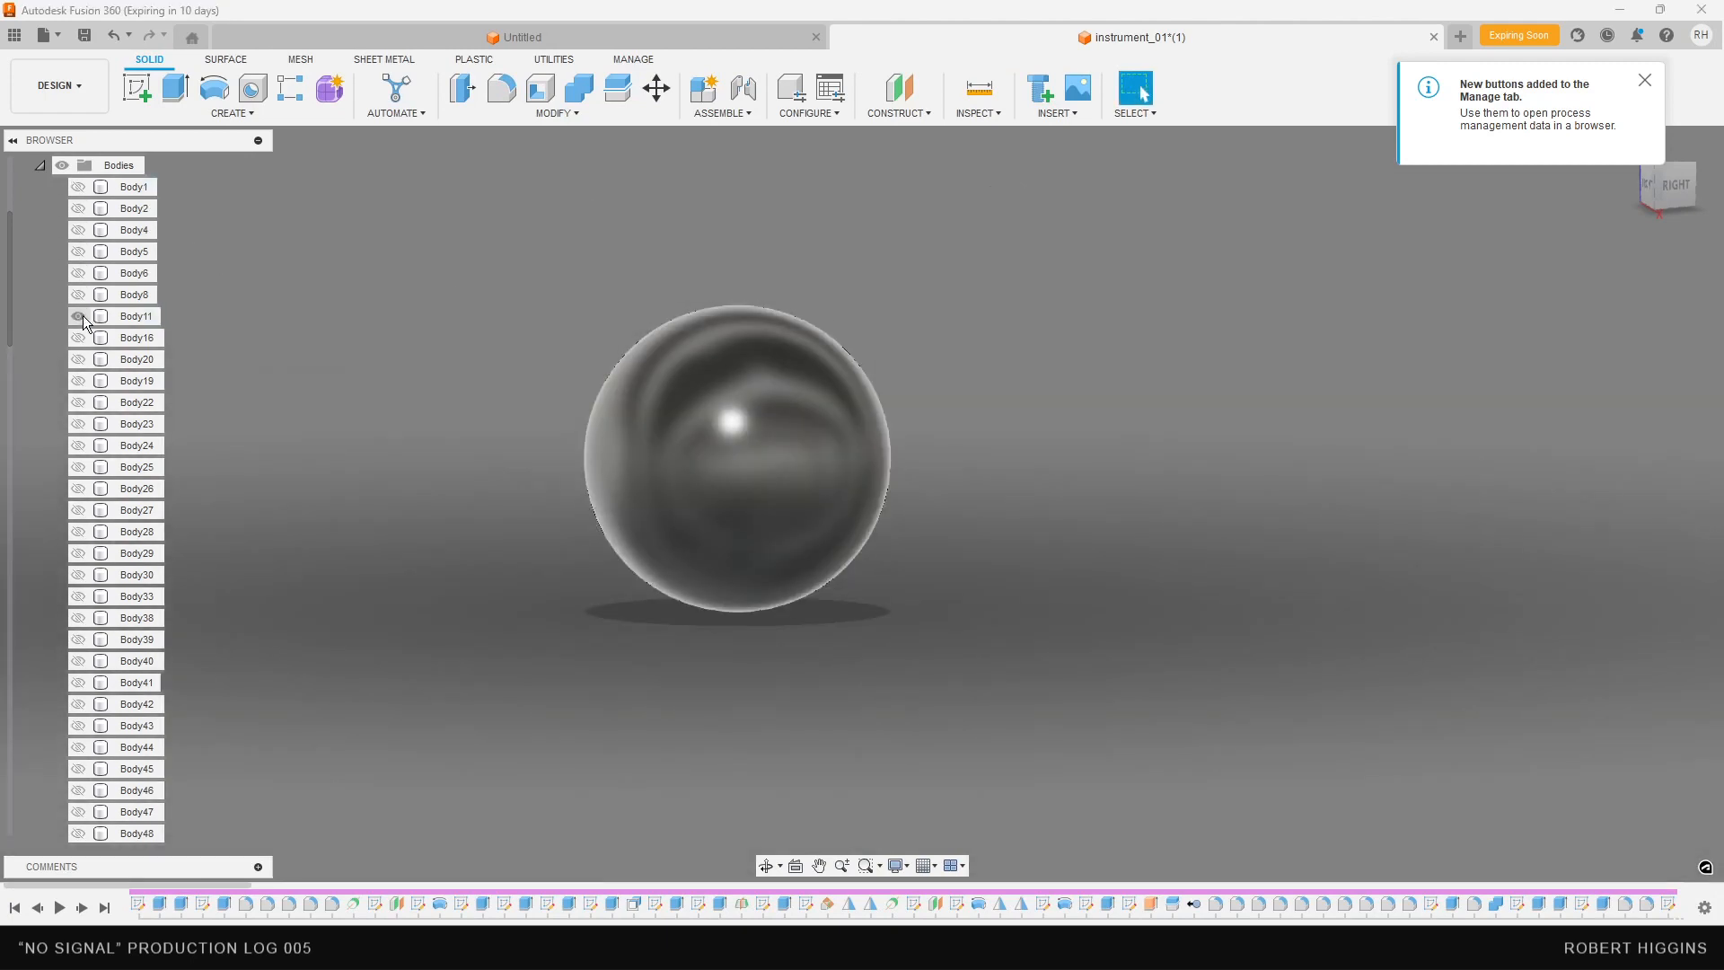
pyautogui.click(78, 338)
pyautogui.click(78, 360)
pyautogui.click(78, 381)
pyautogui.click(78, 403)
pyautogui.click(78, 424)
pyautogui.click(78, 295)
pyautogui.click(79, 273)
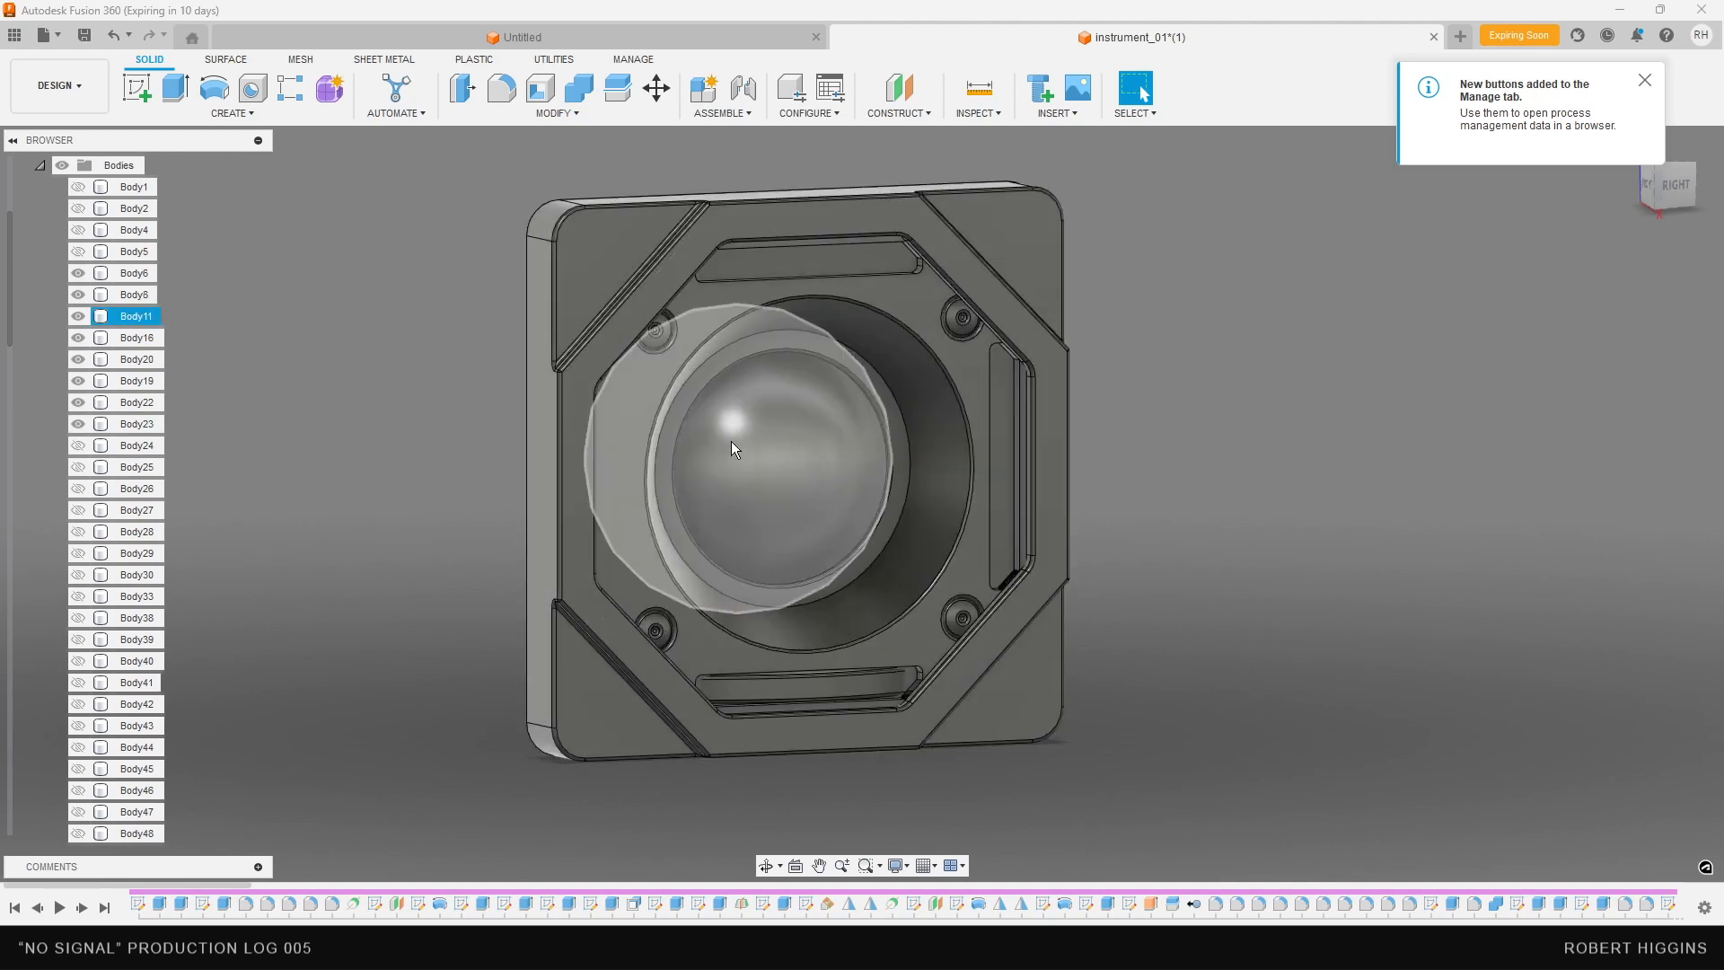
pyautogui.keyDown('shift'); pyautogui.moveTo(741, 388); pyautogui.dragTo(763, 198, button='middle'); pyautogui.keyUp('shift')
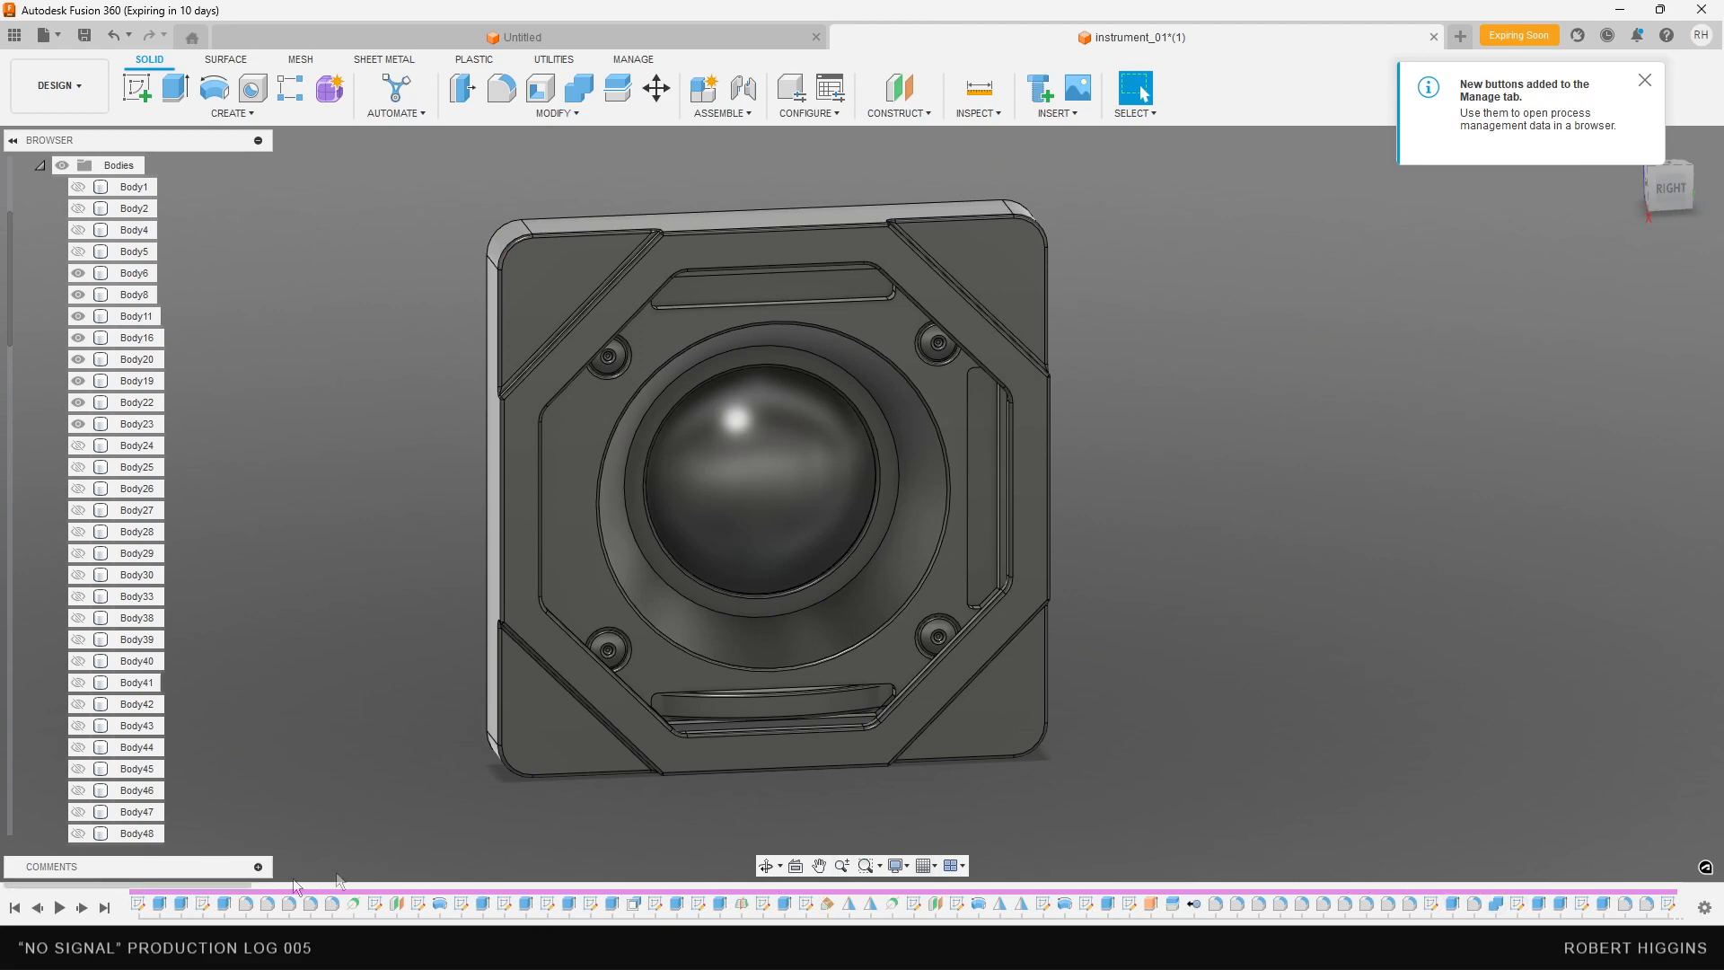
pyautogui.keyDown('shift'); pyautogui.moveTo(662, 493); pyautogui.dragTo(459, 357, button='middle'); pyautogui.keyUp('shift')
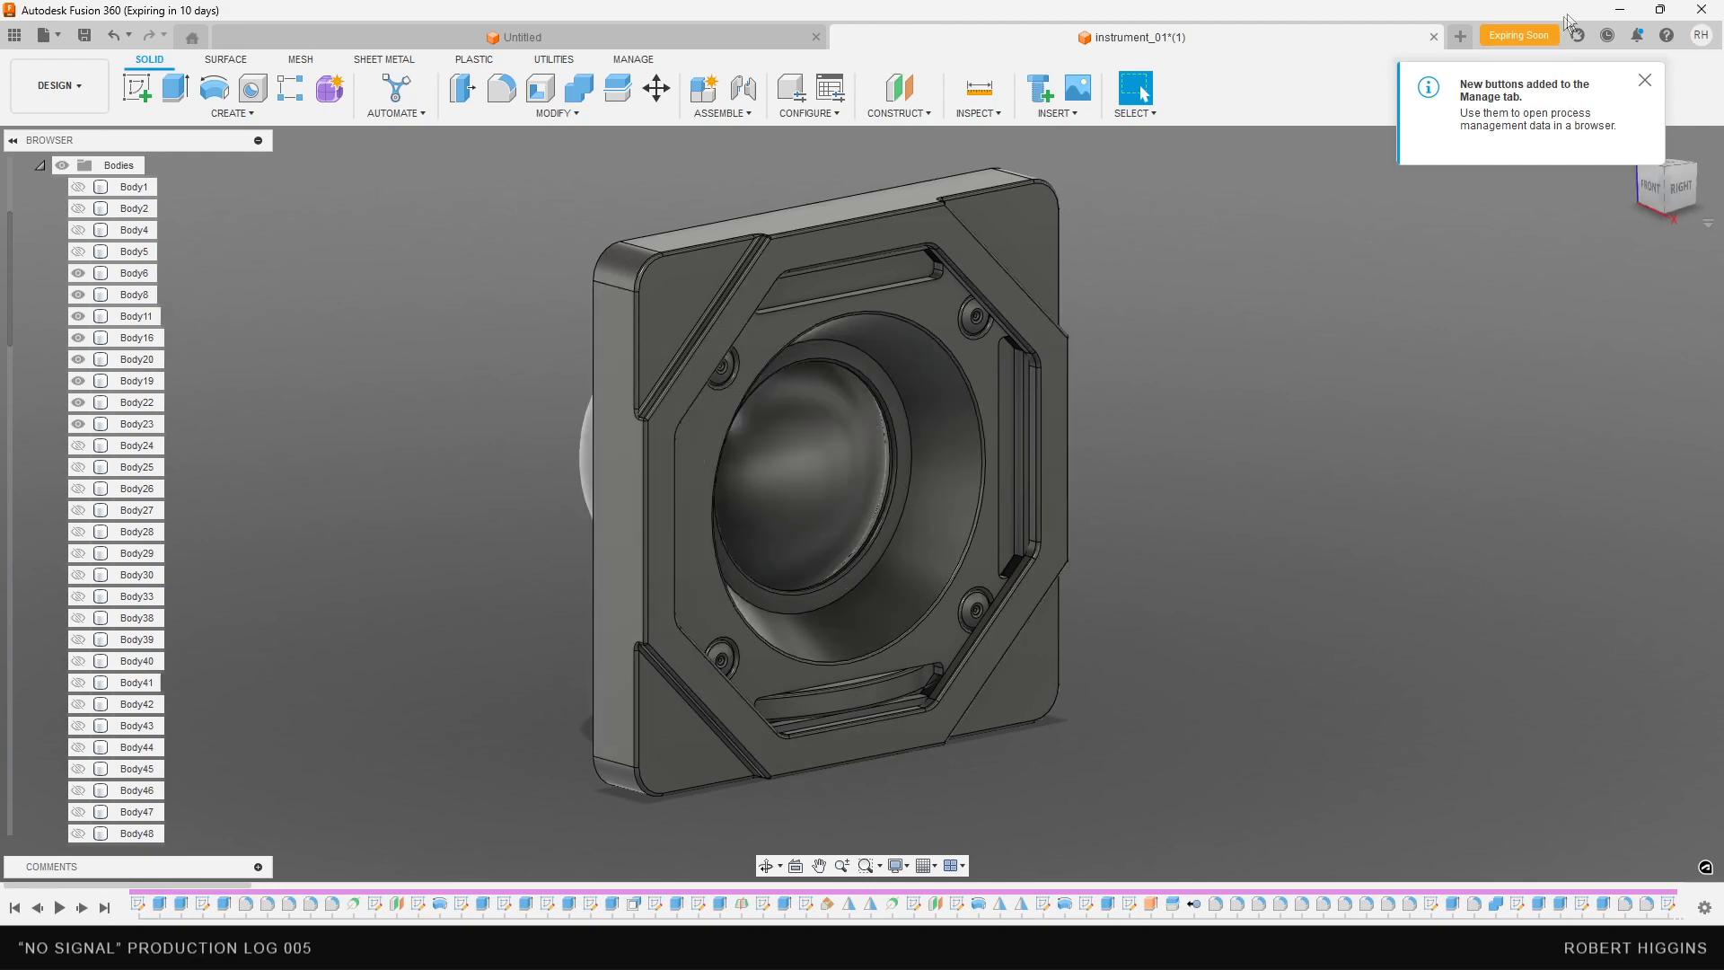
# - Switch back to 3ds Max and examine the guarded toggle switches and rotary knobs on the side panel up close
pyautogui.click(1624, 11)
pyautogui.keyDown('alt'); pyautogui.moveTo(709, 359); pyautogui.dragTo(739, 378, button='middle'); pyautogui.keyUp('alt')
pyautogui.moveTo(854, 380); pyautogui.dragTo(919, 435, button='middle')
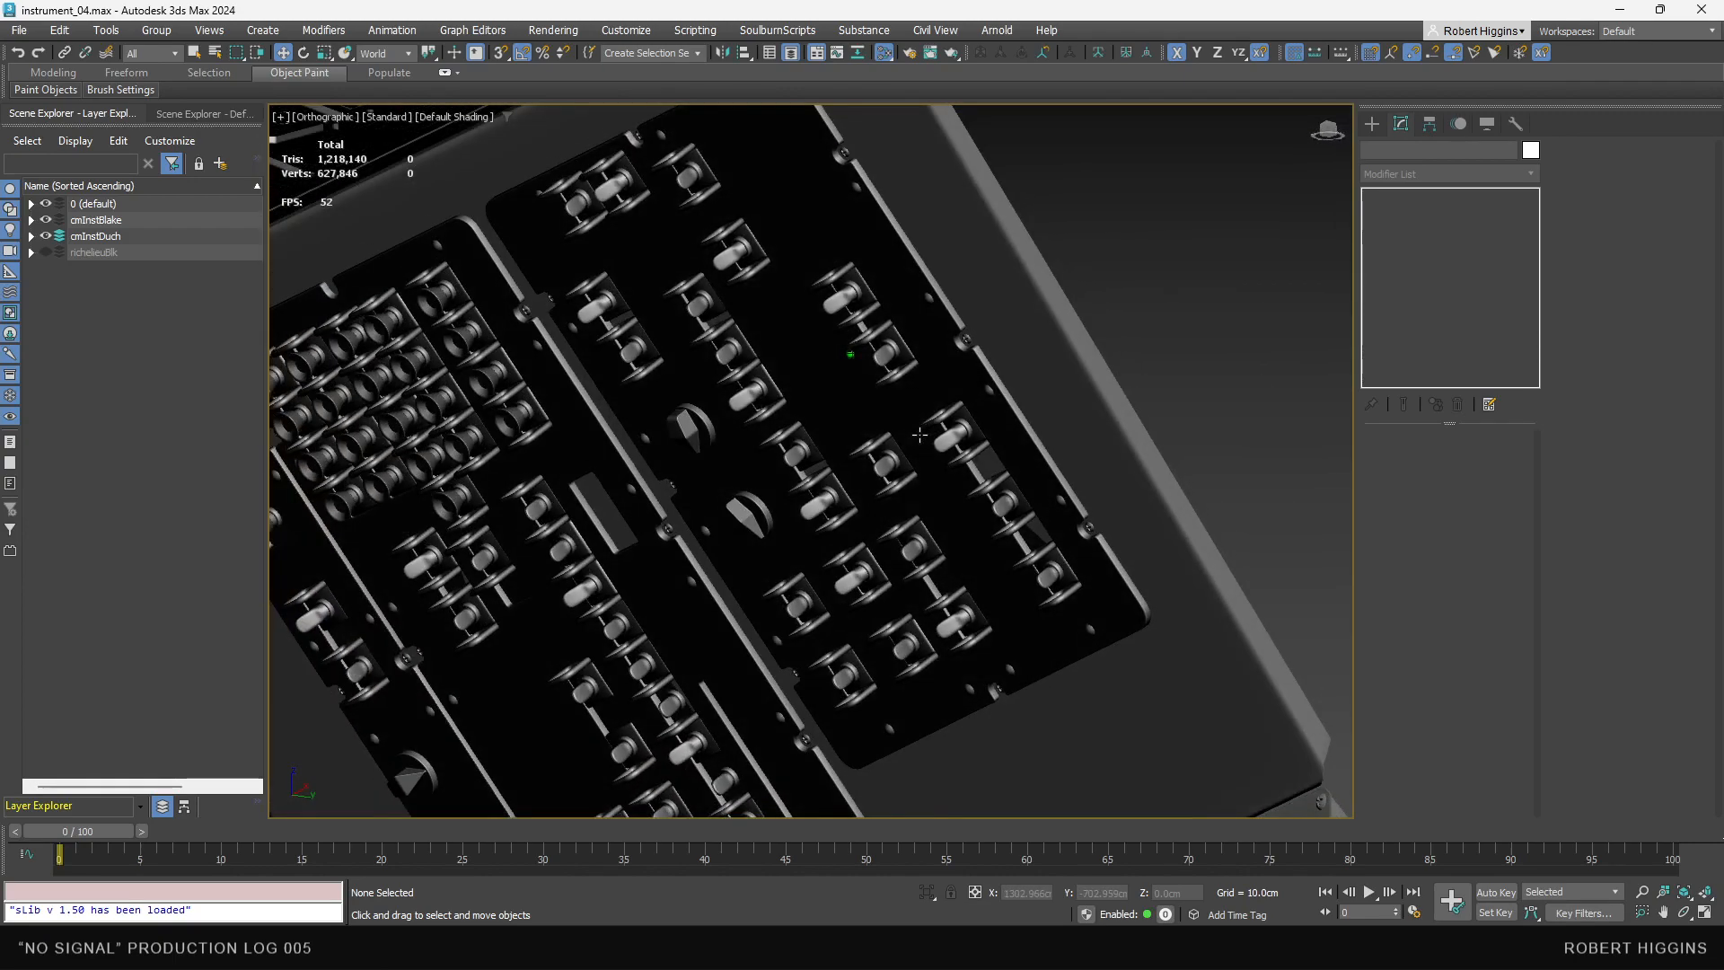
pyautogui.scroll(5, 862, 321)
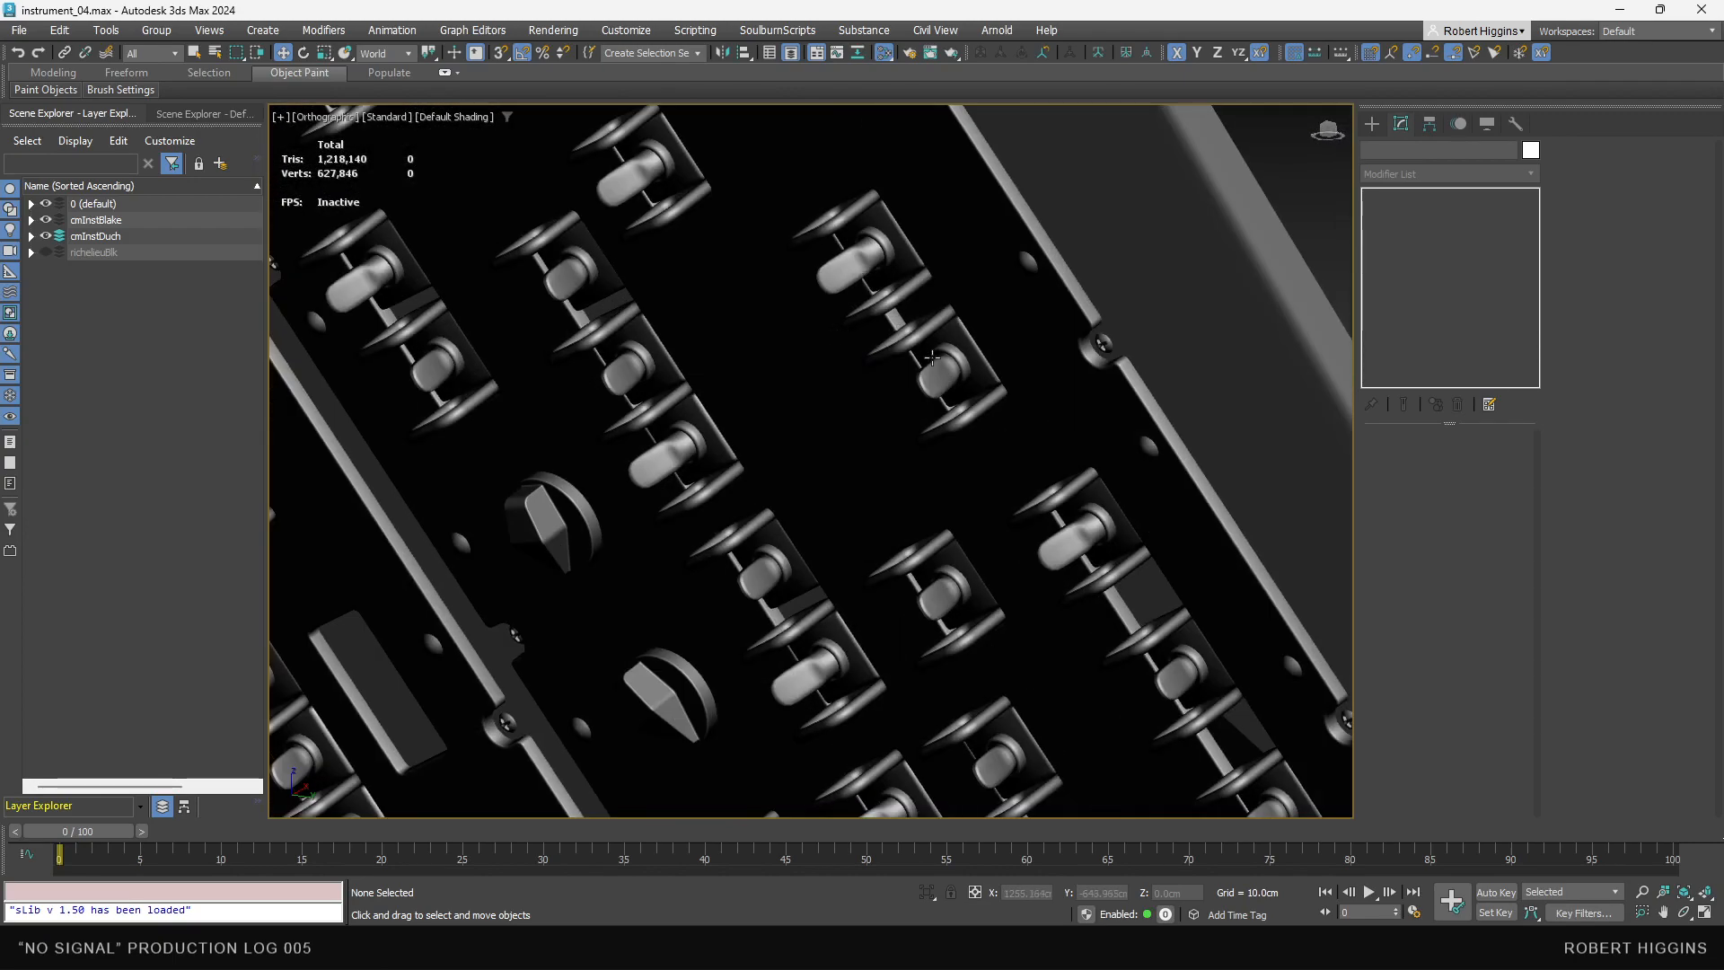
pyautogui.scroll(-5, 646, 392)
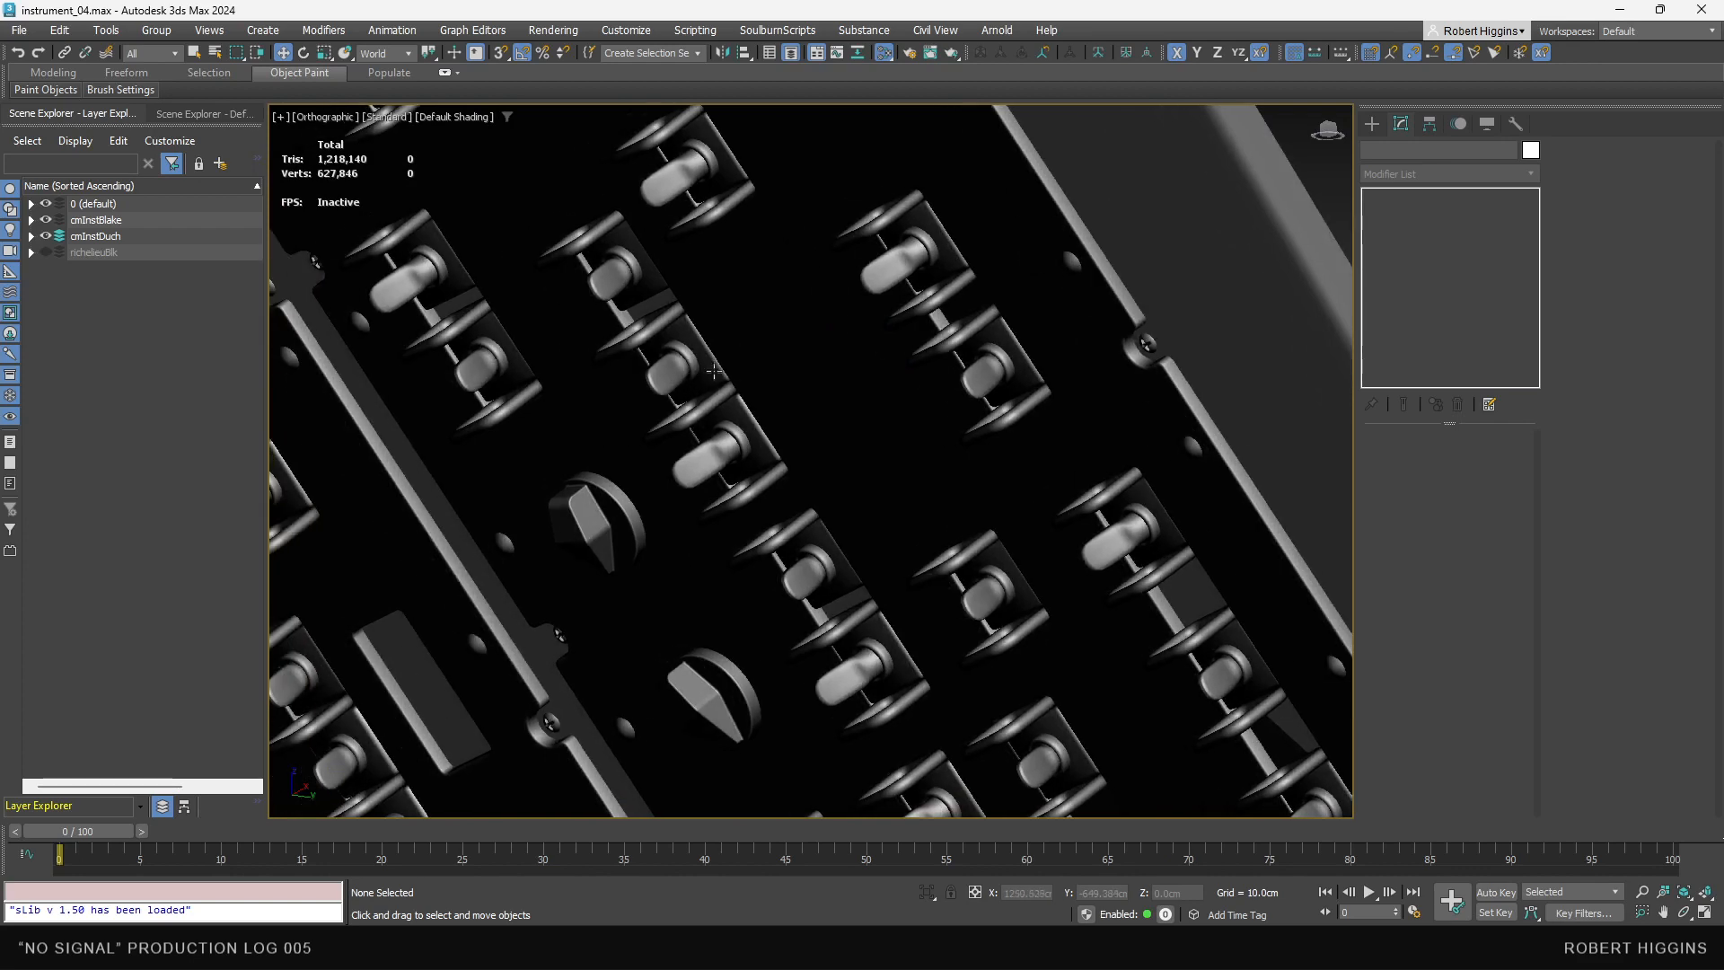
pyautogui.scroll(4, 685, 376)
# - Select the cmInstBlake_02 switch panel group, open the transformRandomizer script to view its rotation options, and close it
pyautogui.click(681, 363)
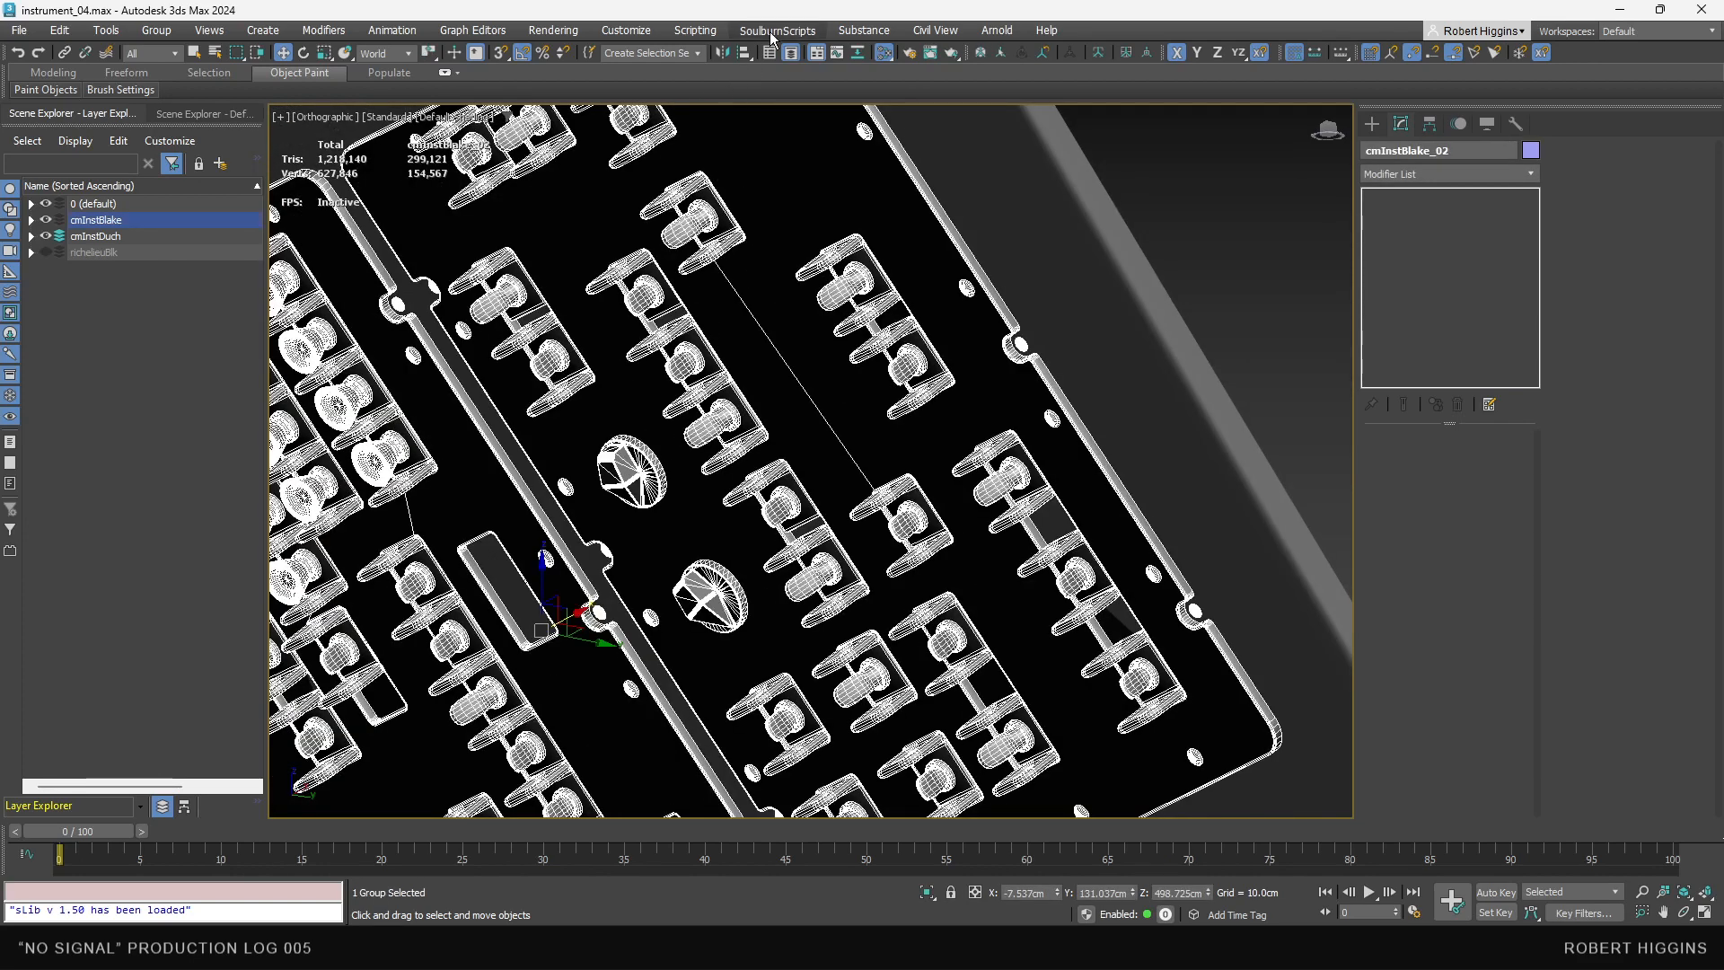
pyautogui.click(808, 29)
pyautogui.moveTo(724, 32)
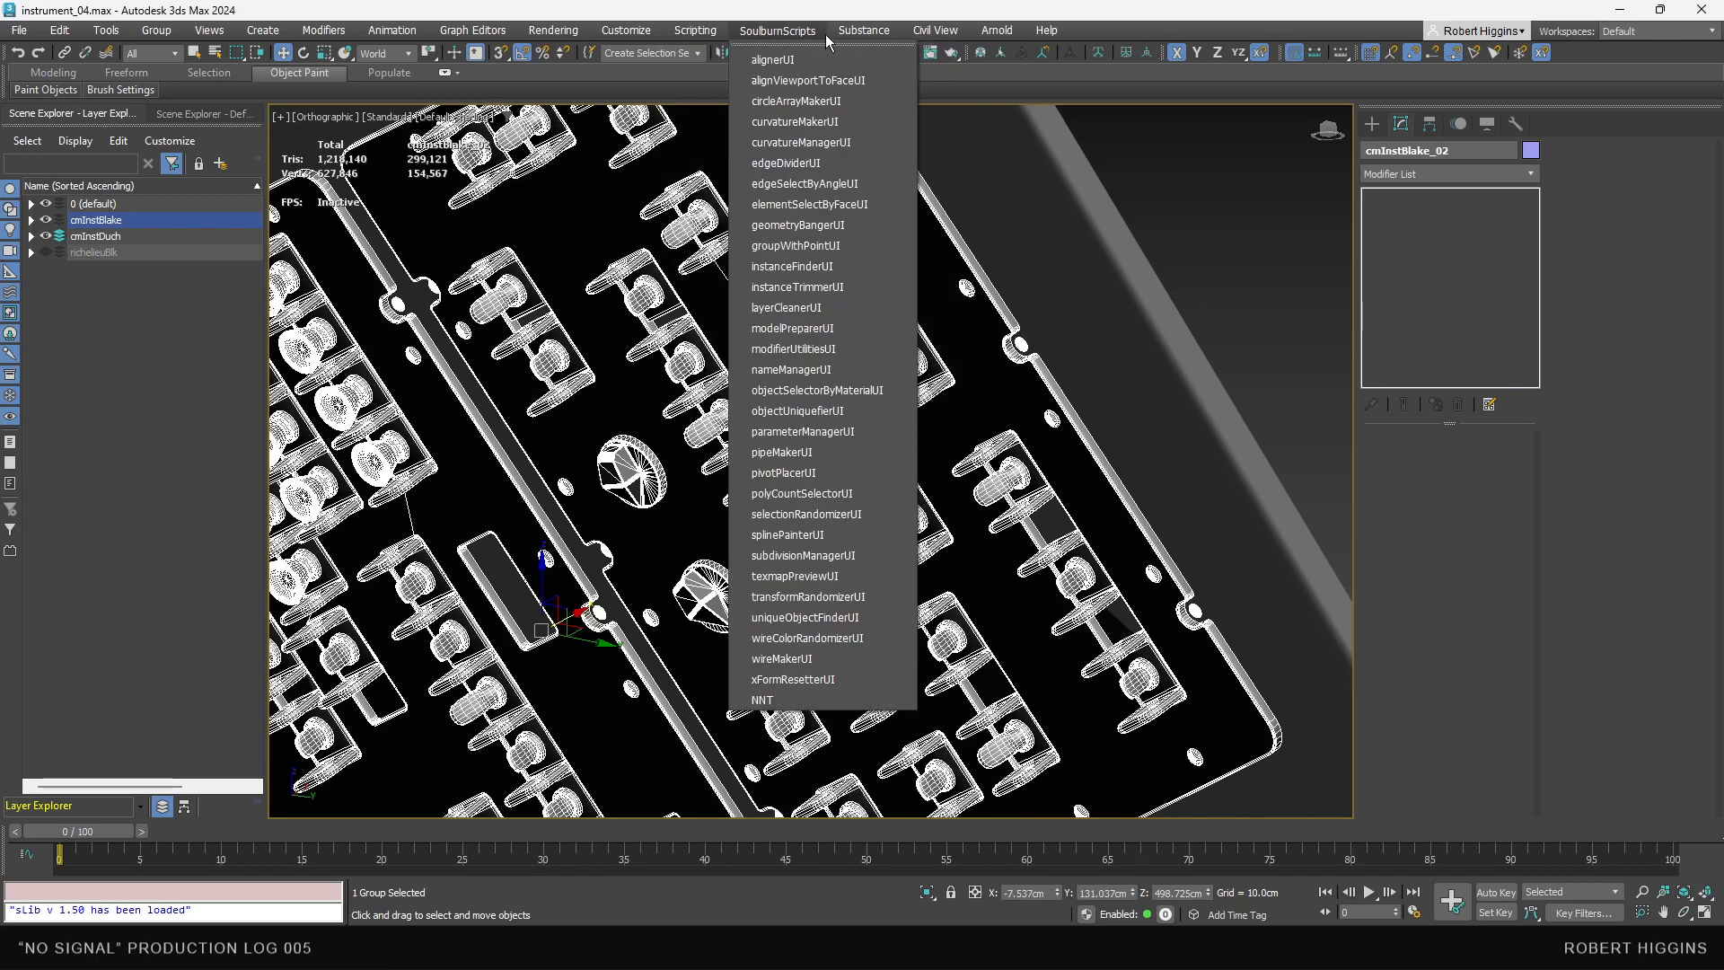
pyautogui.click(778, 30)
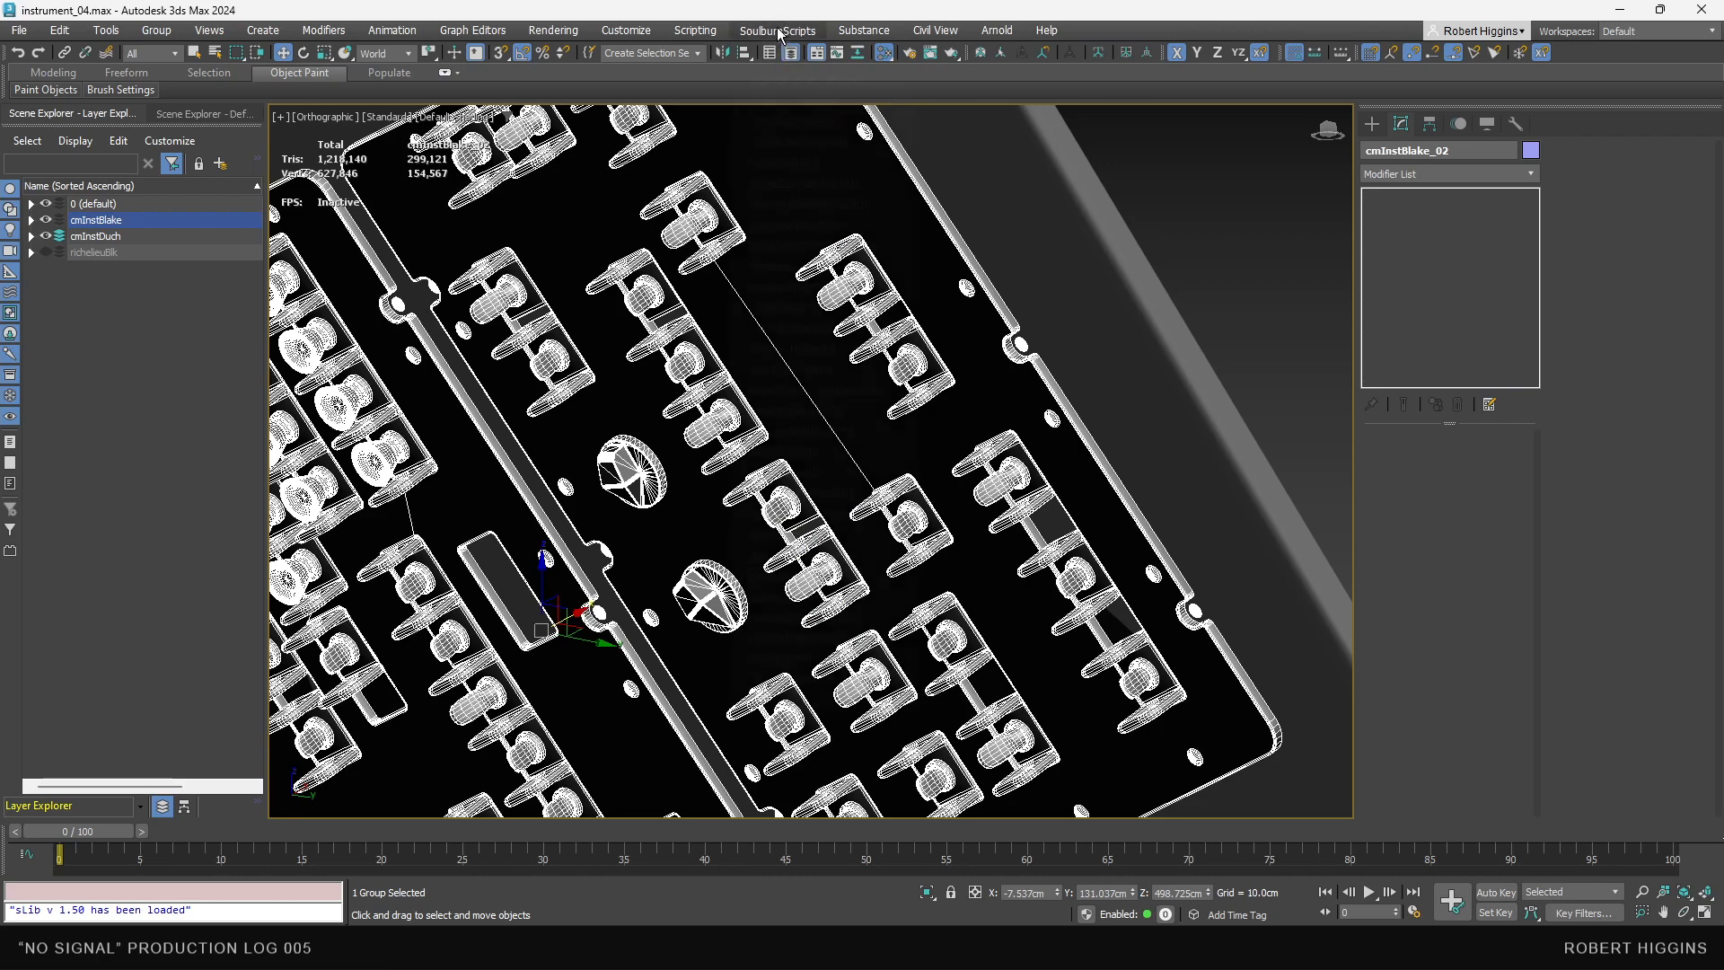
pyautogui.click(778, 30)
pyautogui.click(785, 597)
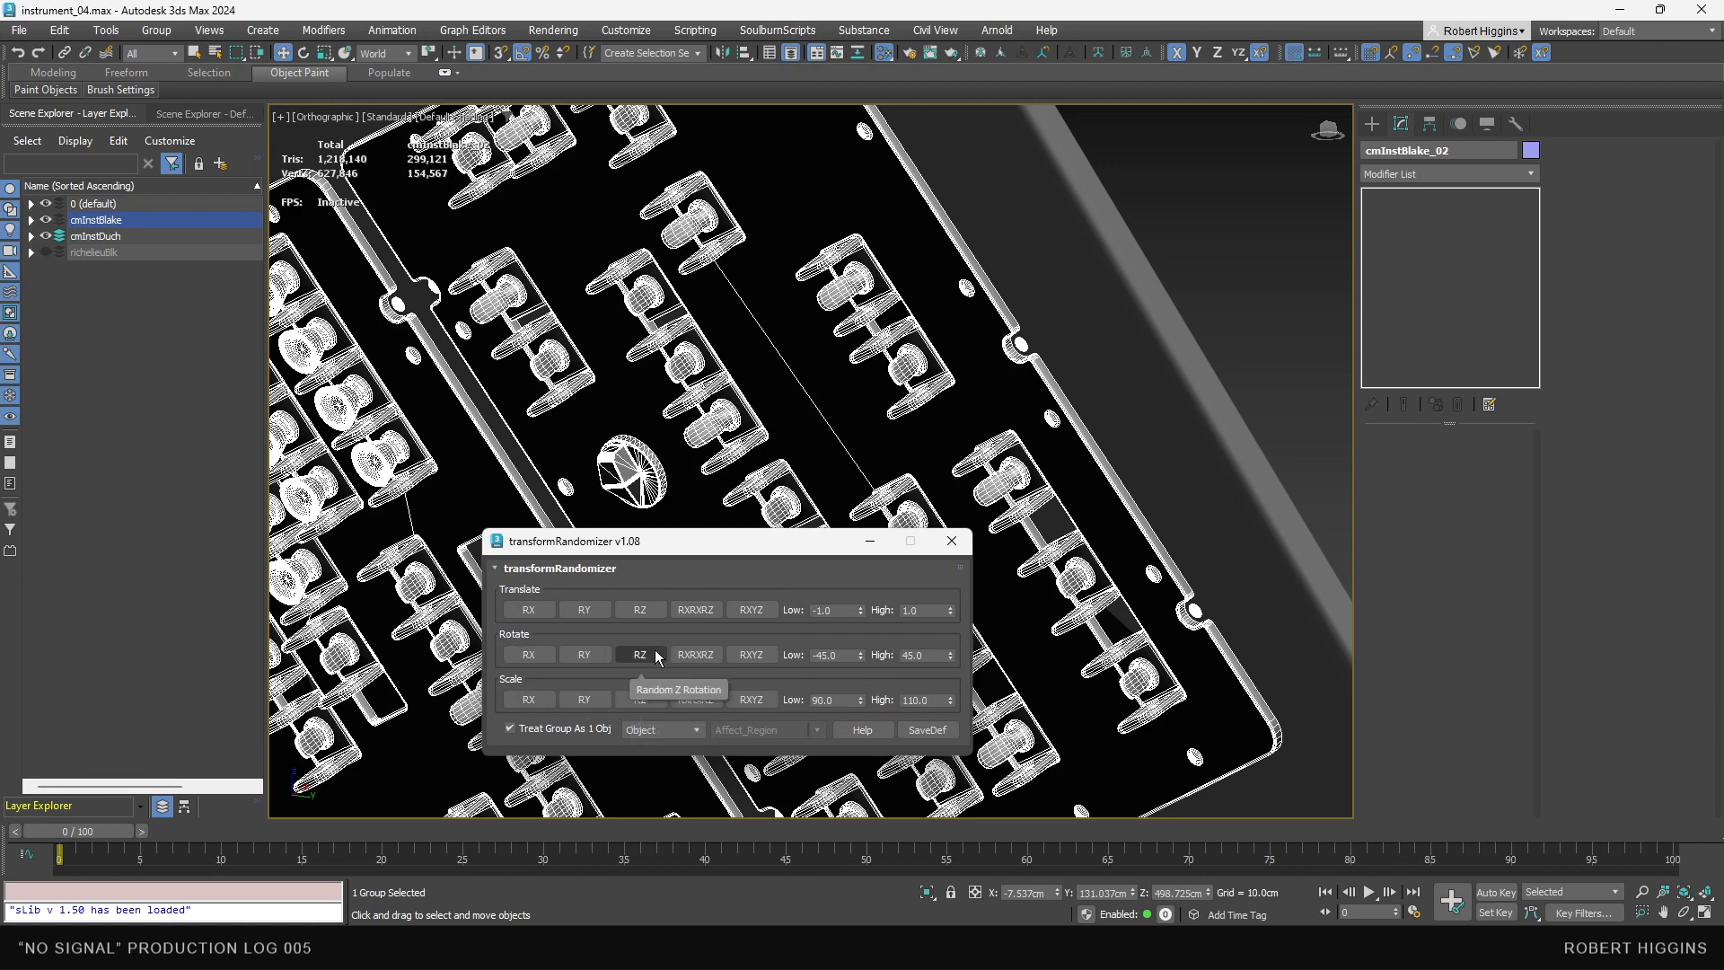
pyautogui.click(950, 537)
# - Deselect the switch panel group and examine the keypad and switches on the lower console
pyautogui.keyDown('alt'); pyautogui.moveTo(925, 523); pyautogui.dragTo(950, 626, button='middle'); pyautogui.keyUp('alt')
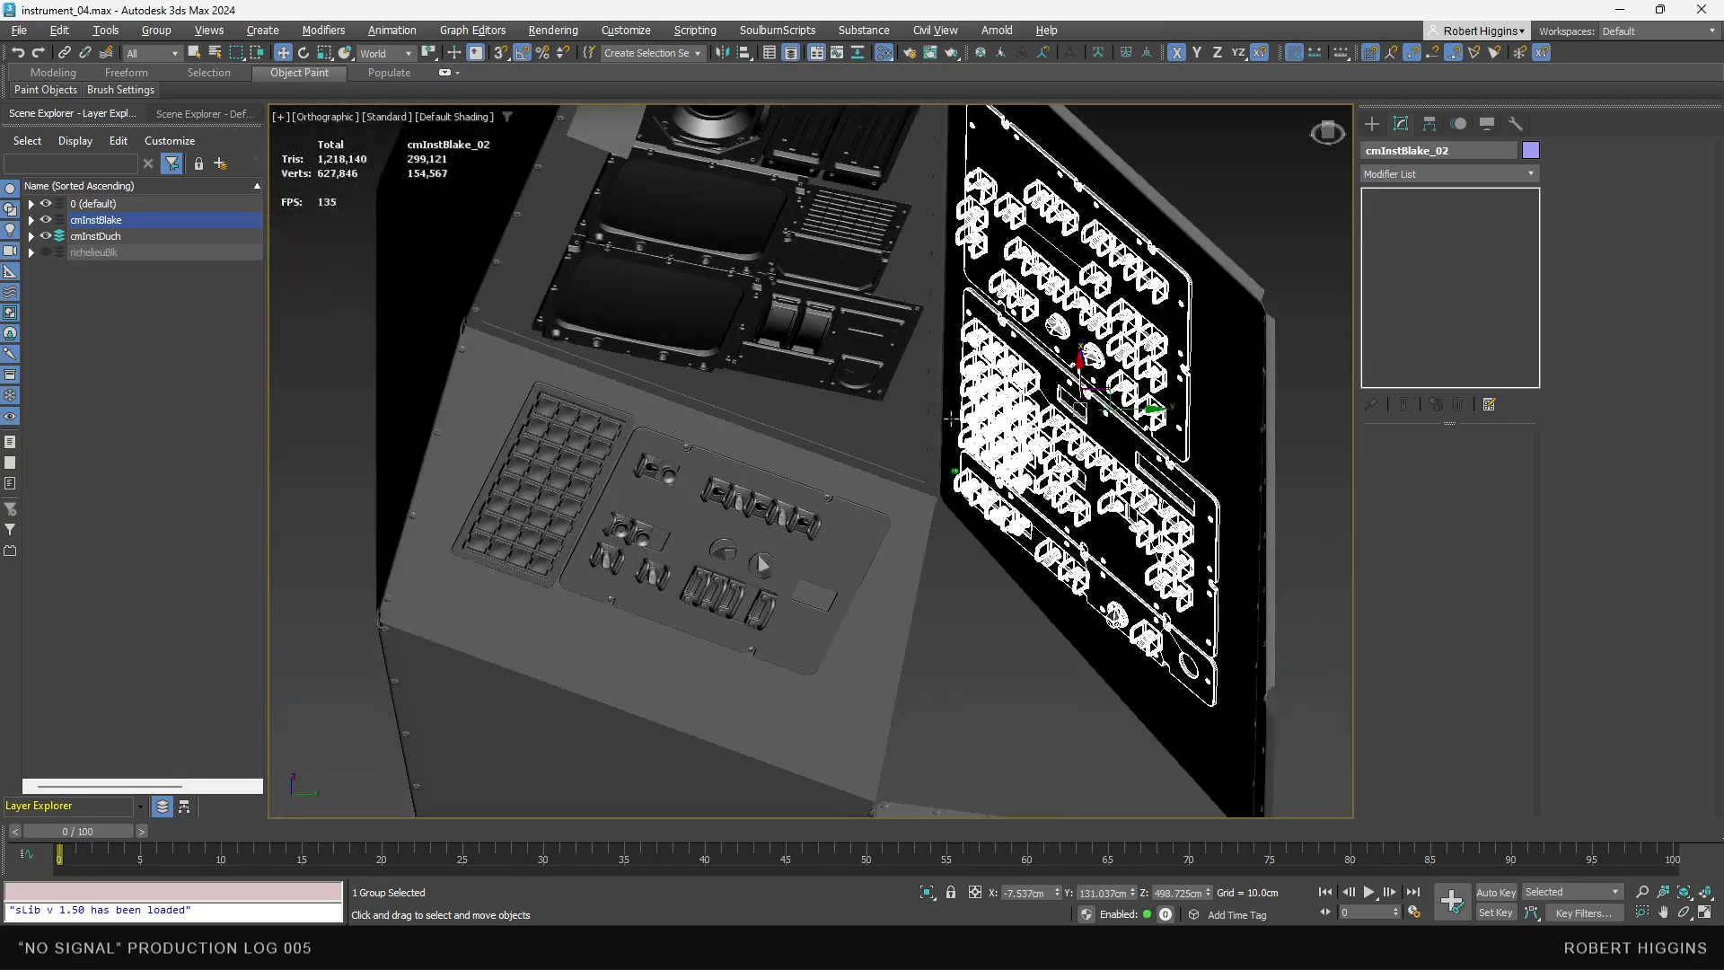
pyautogui.click(948, 621)
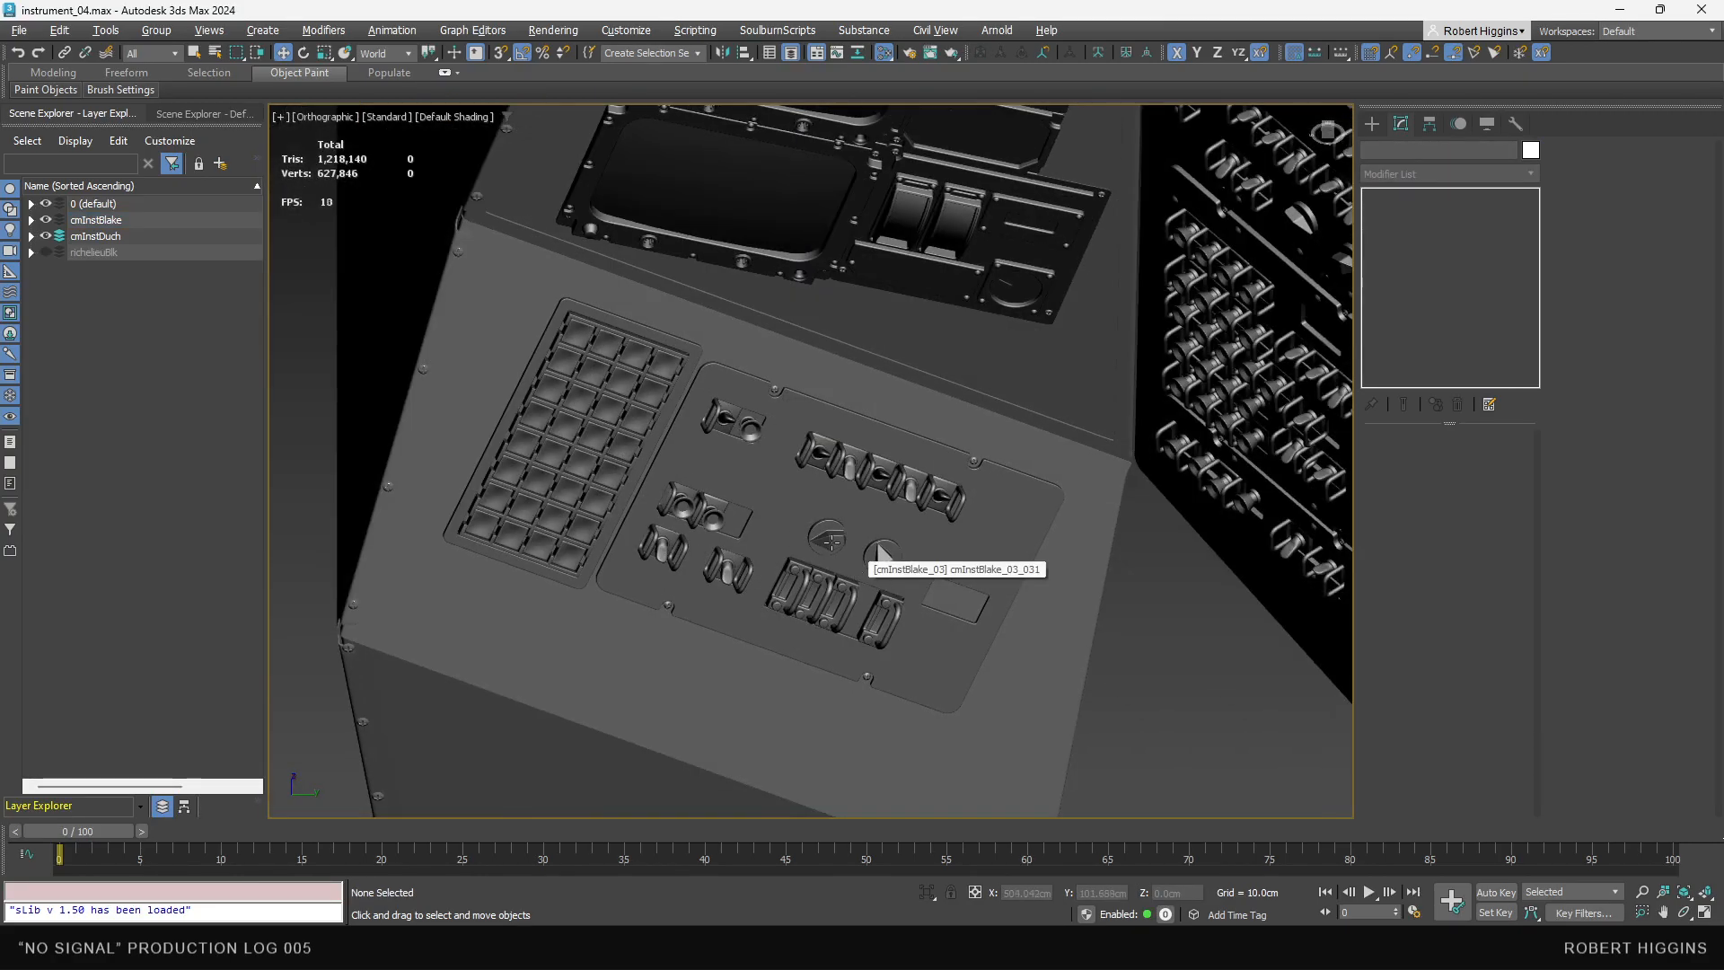
pyautogui.scroll(-3, 831, 540)
pyautogui.scroll(4, 799, 521)
pyautogui.scroll(-6, 799, 523)
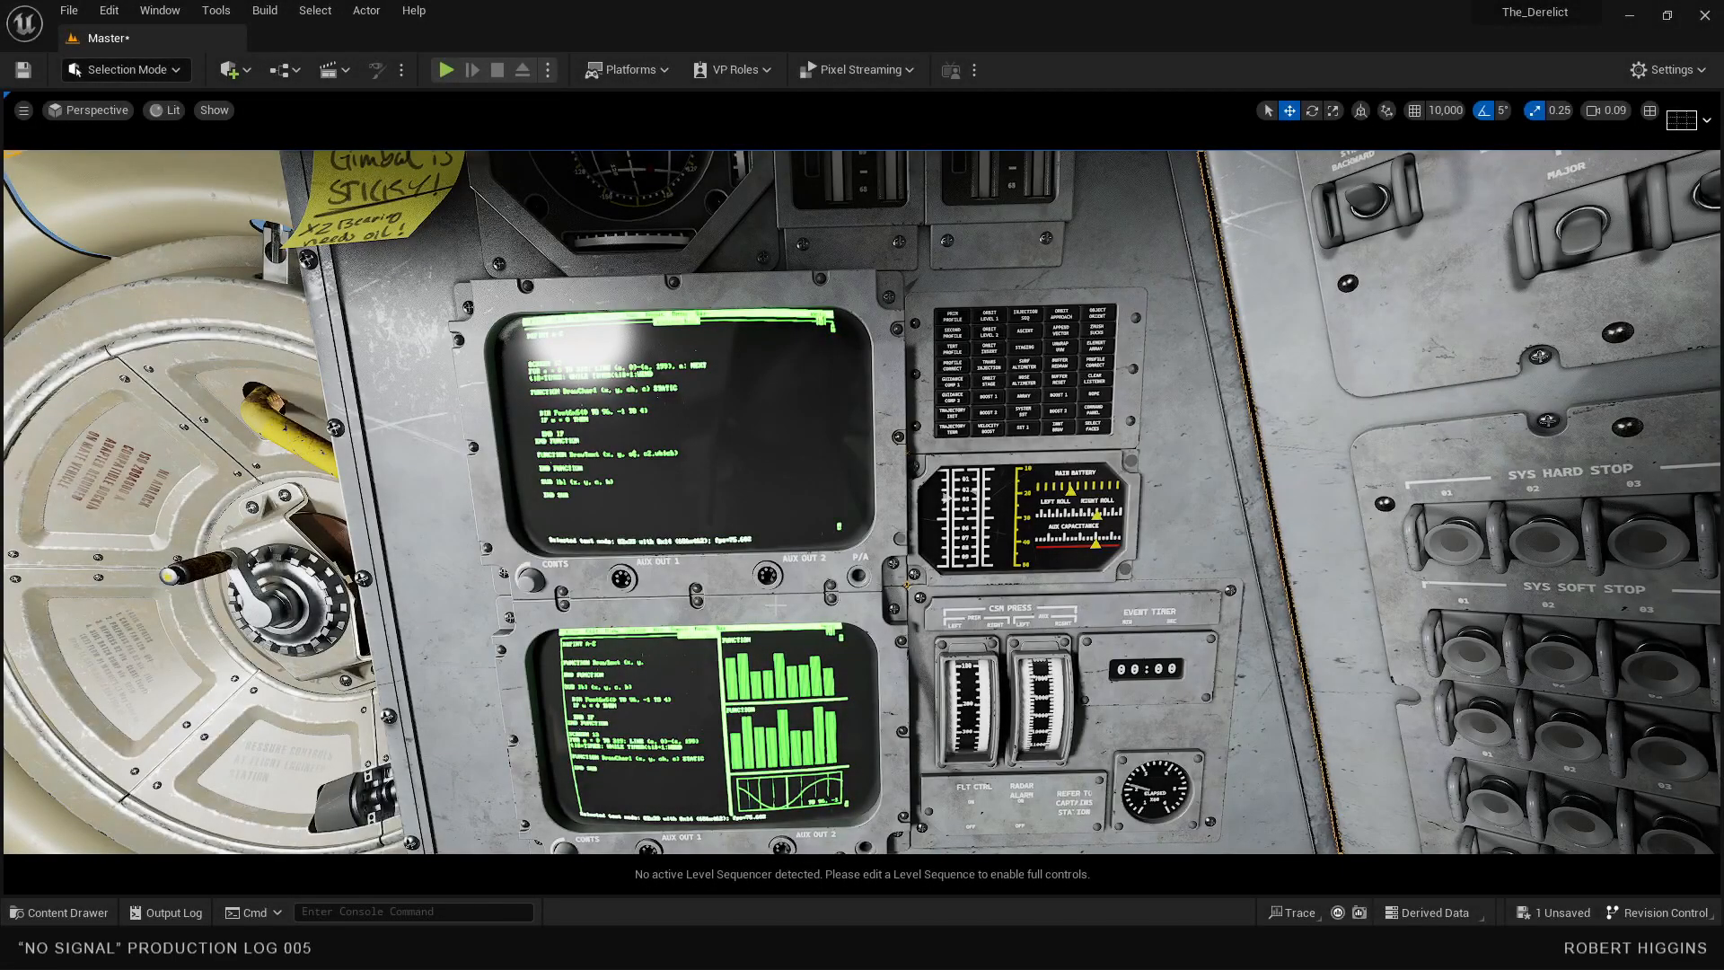
# - Look over the textured instrument panels in Unreal Engine, and return to 3ds Max to view the flat panel markings
pyautogui.moveTo(859, 548); pyautogui.dragTo(917, 544, button='right')
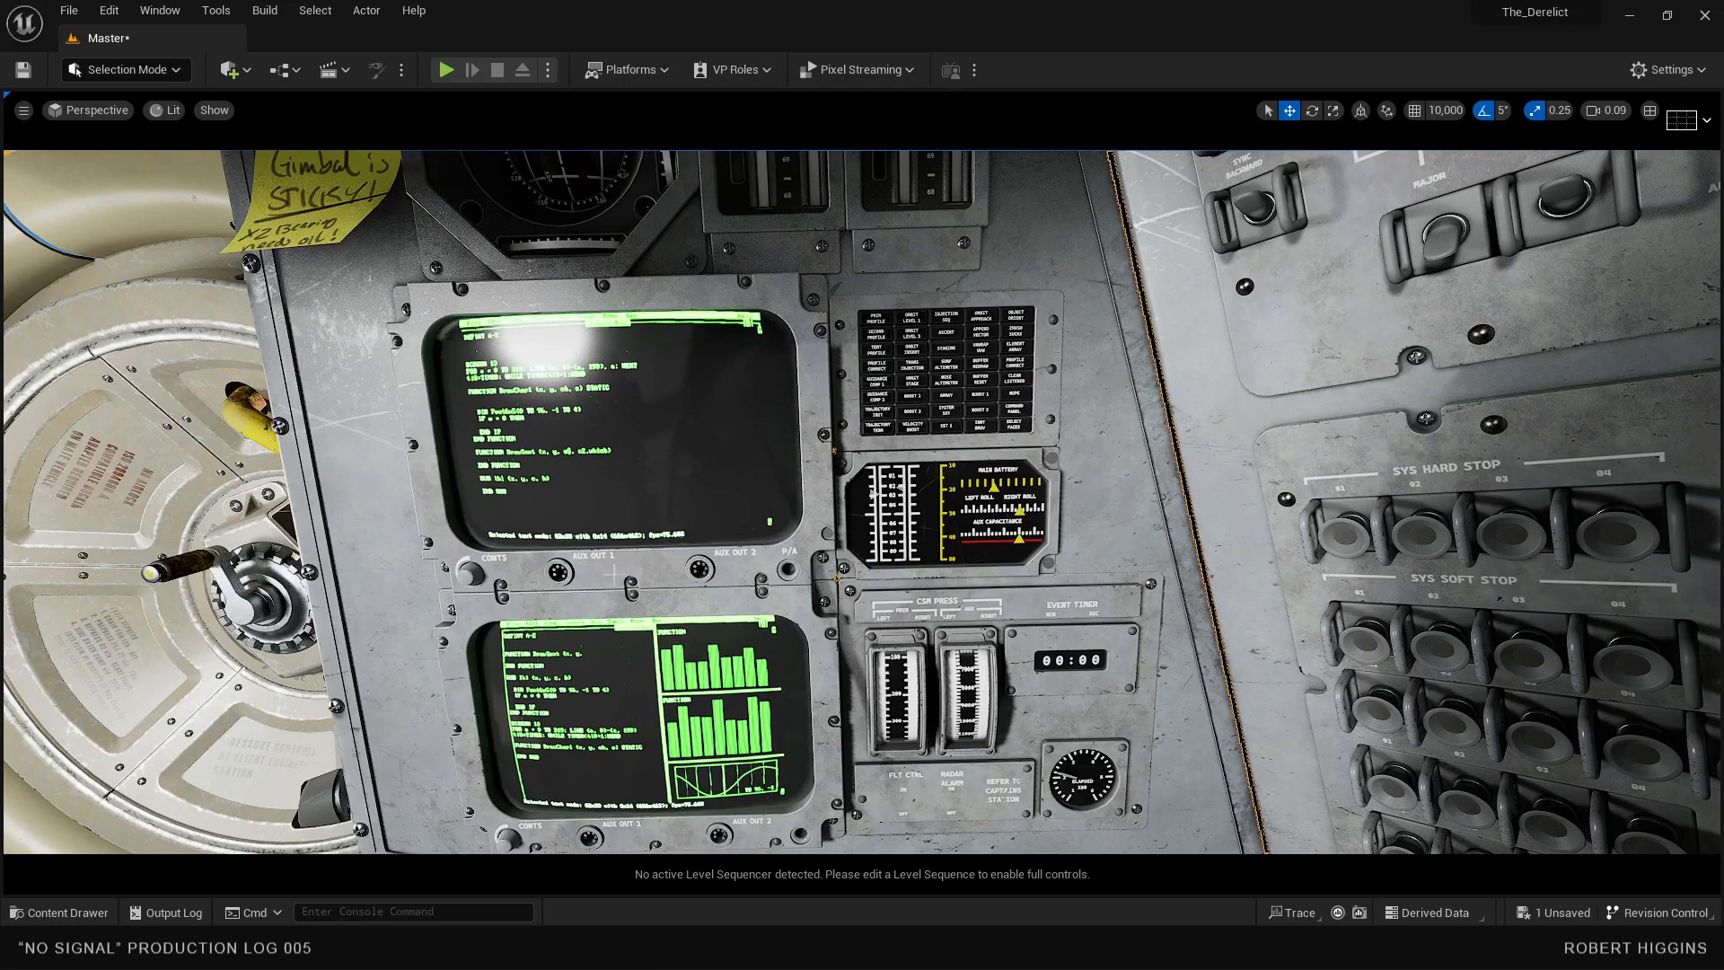
pyautogui.click(192, 916)
pyautogui.moveTo(692, 515); pyautogui.dragTo(698, 568, button='middle')
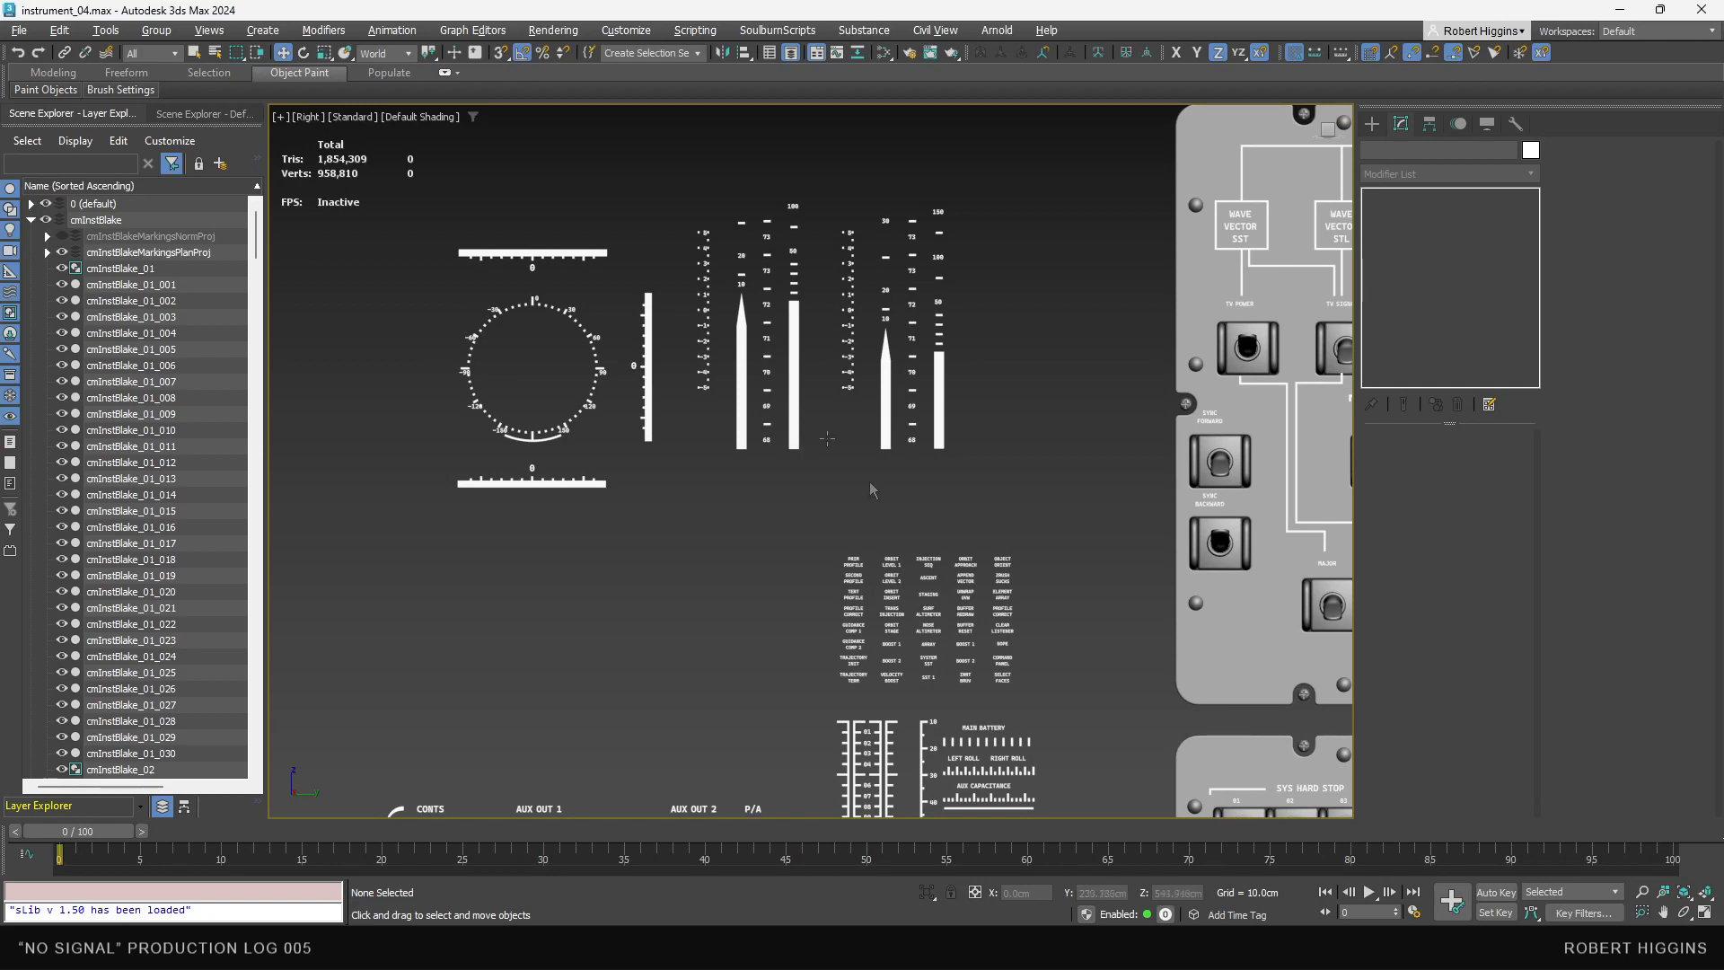
pyautogui.moveTo(870, 511); pyautogui.dragTo(849, 490, button='middle')
pyautogui.keyDown('alt'); pyautogui.moveTo(743, 371); pyautogui.dragTo(718, 377, button='middle'); pyautogui.keyUp('alt')
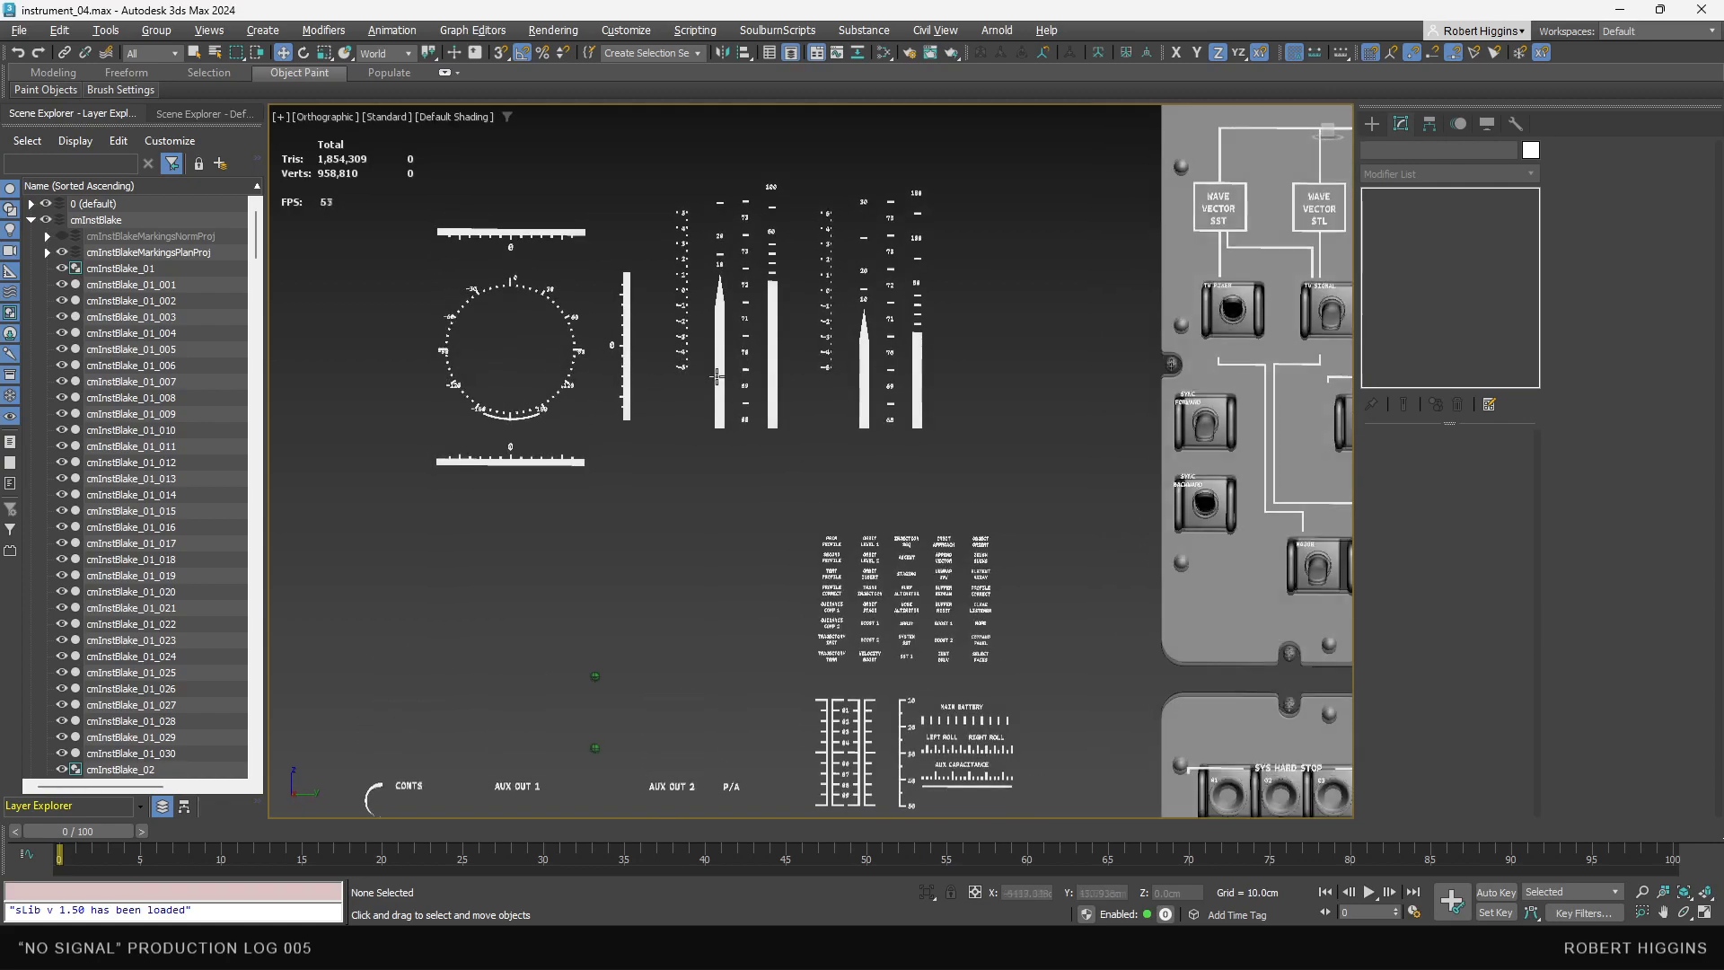
# - Inspect the modifier stack of the "70" scale text and the Extrude settings of the tall gauge bar beside it
pyautogui.scroll(5, 718, 376)
pyautogui.click(809, 381)
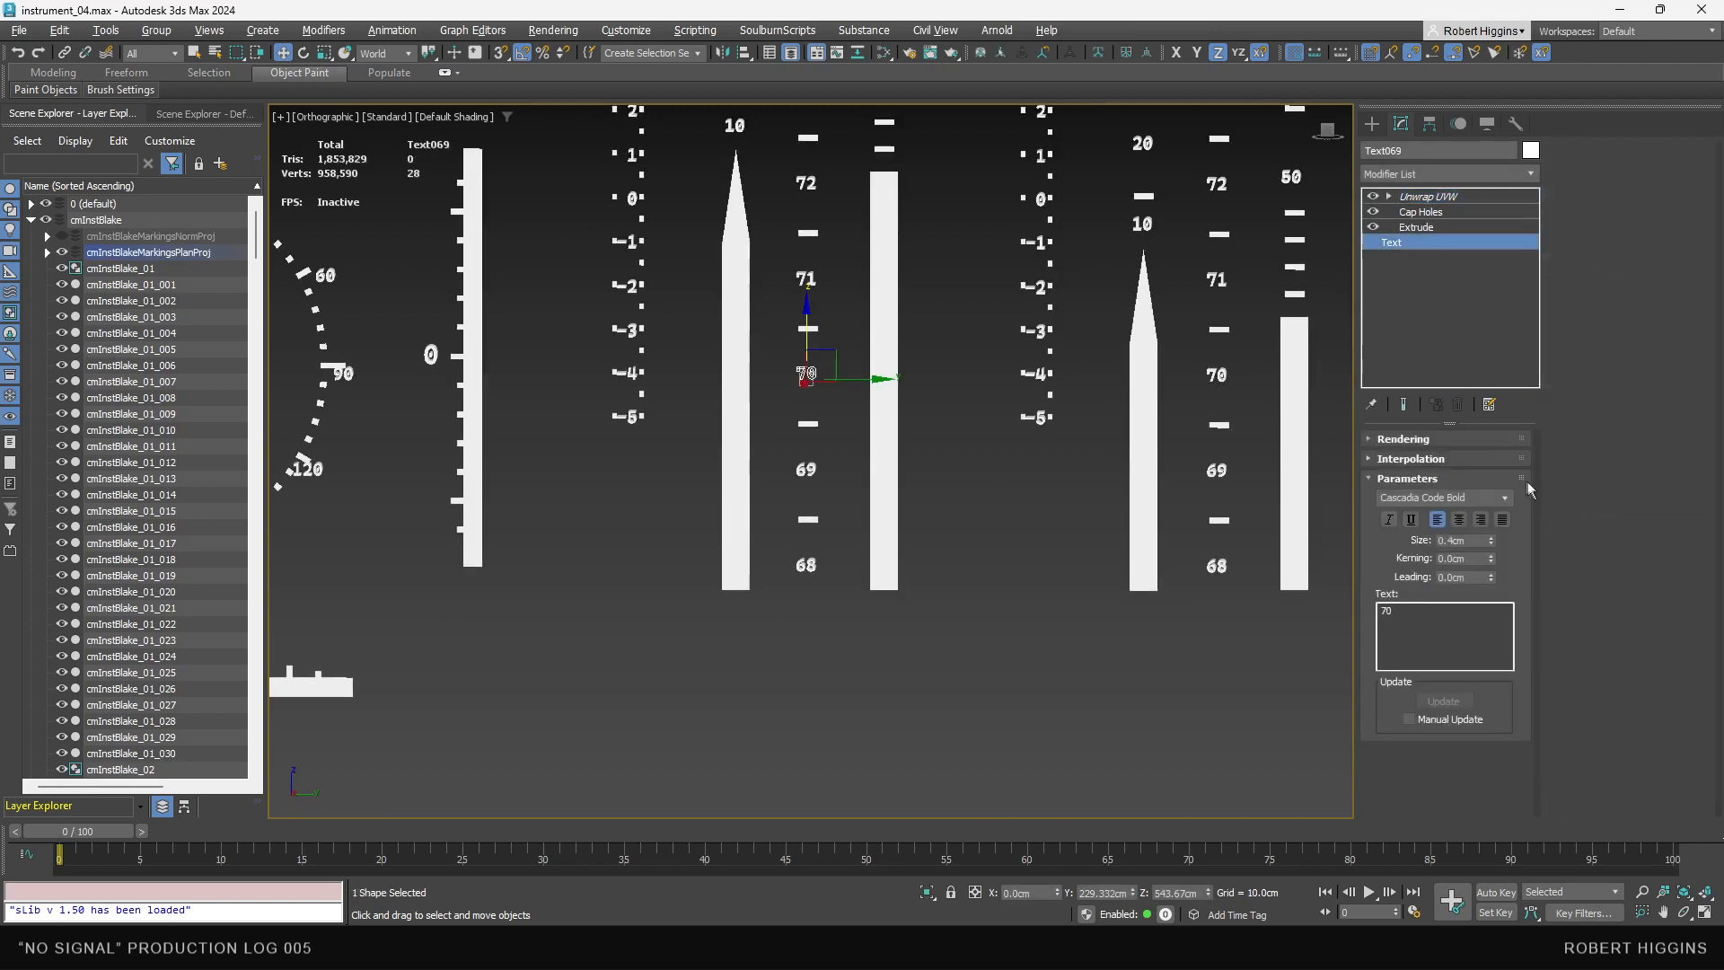
pyautogui.click(943, 481)
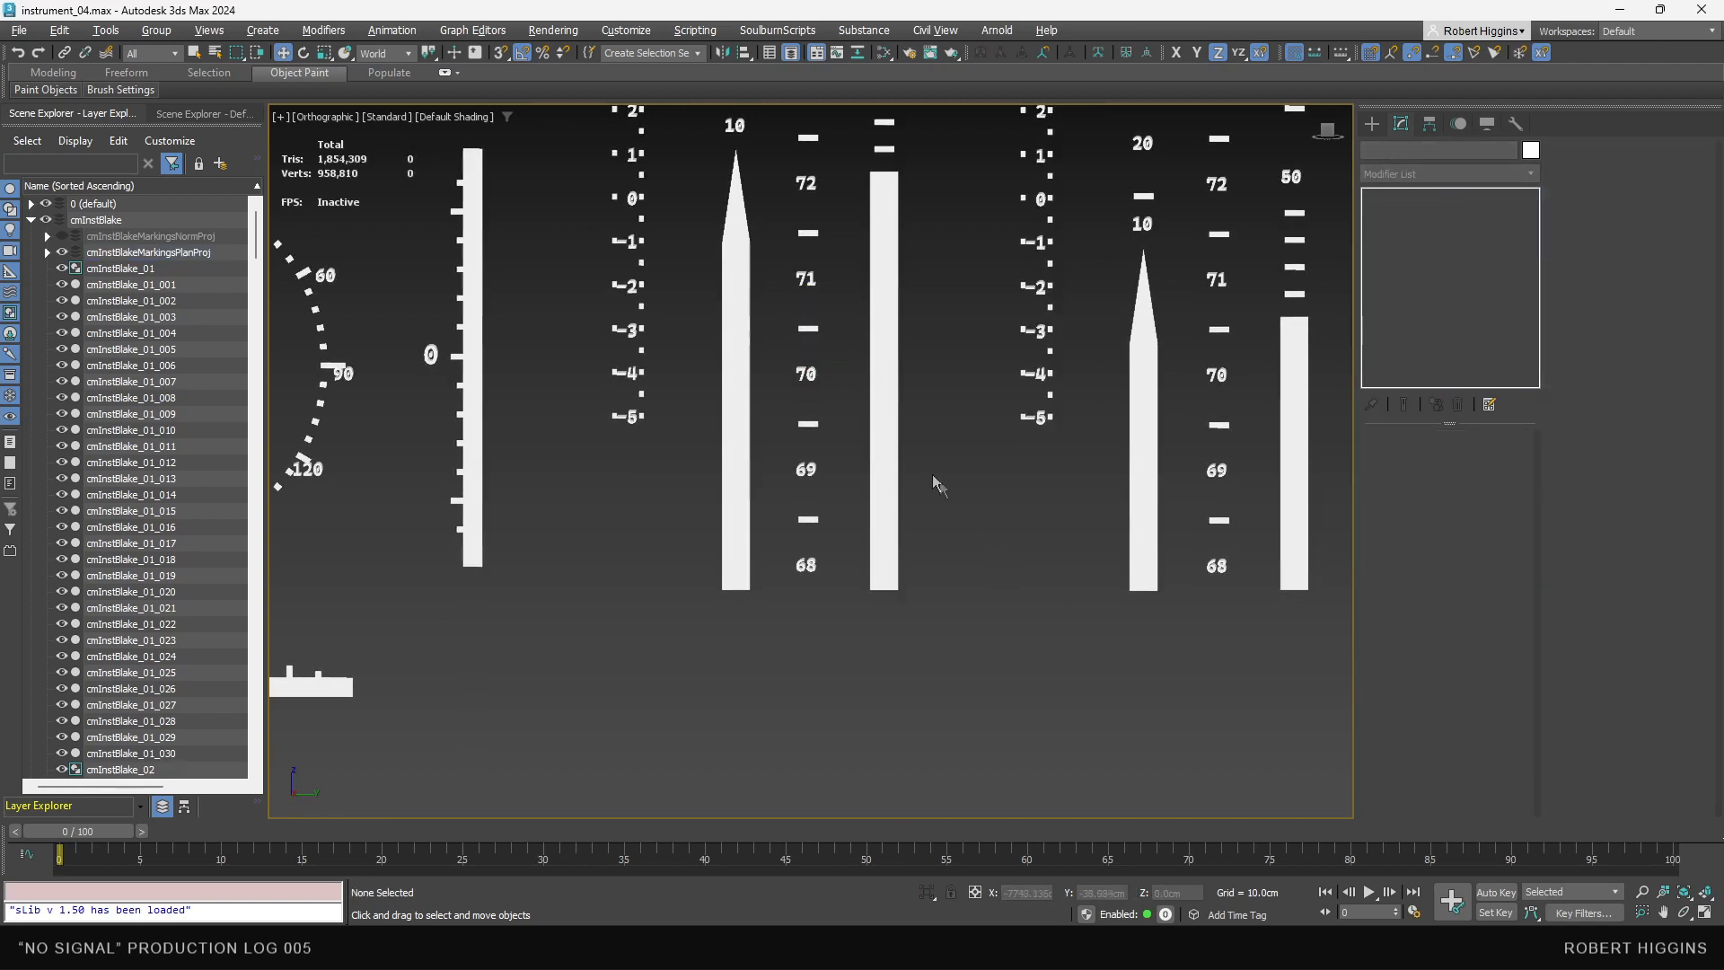
pyautogui.click(889, 446)
pyautogui.click(1416, 211)
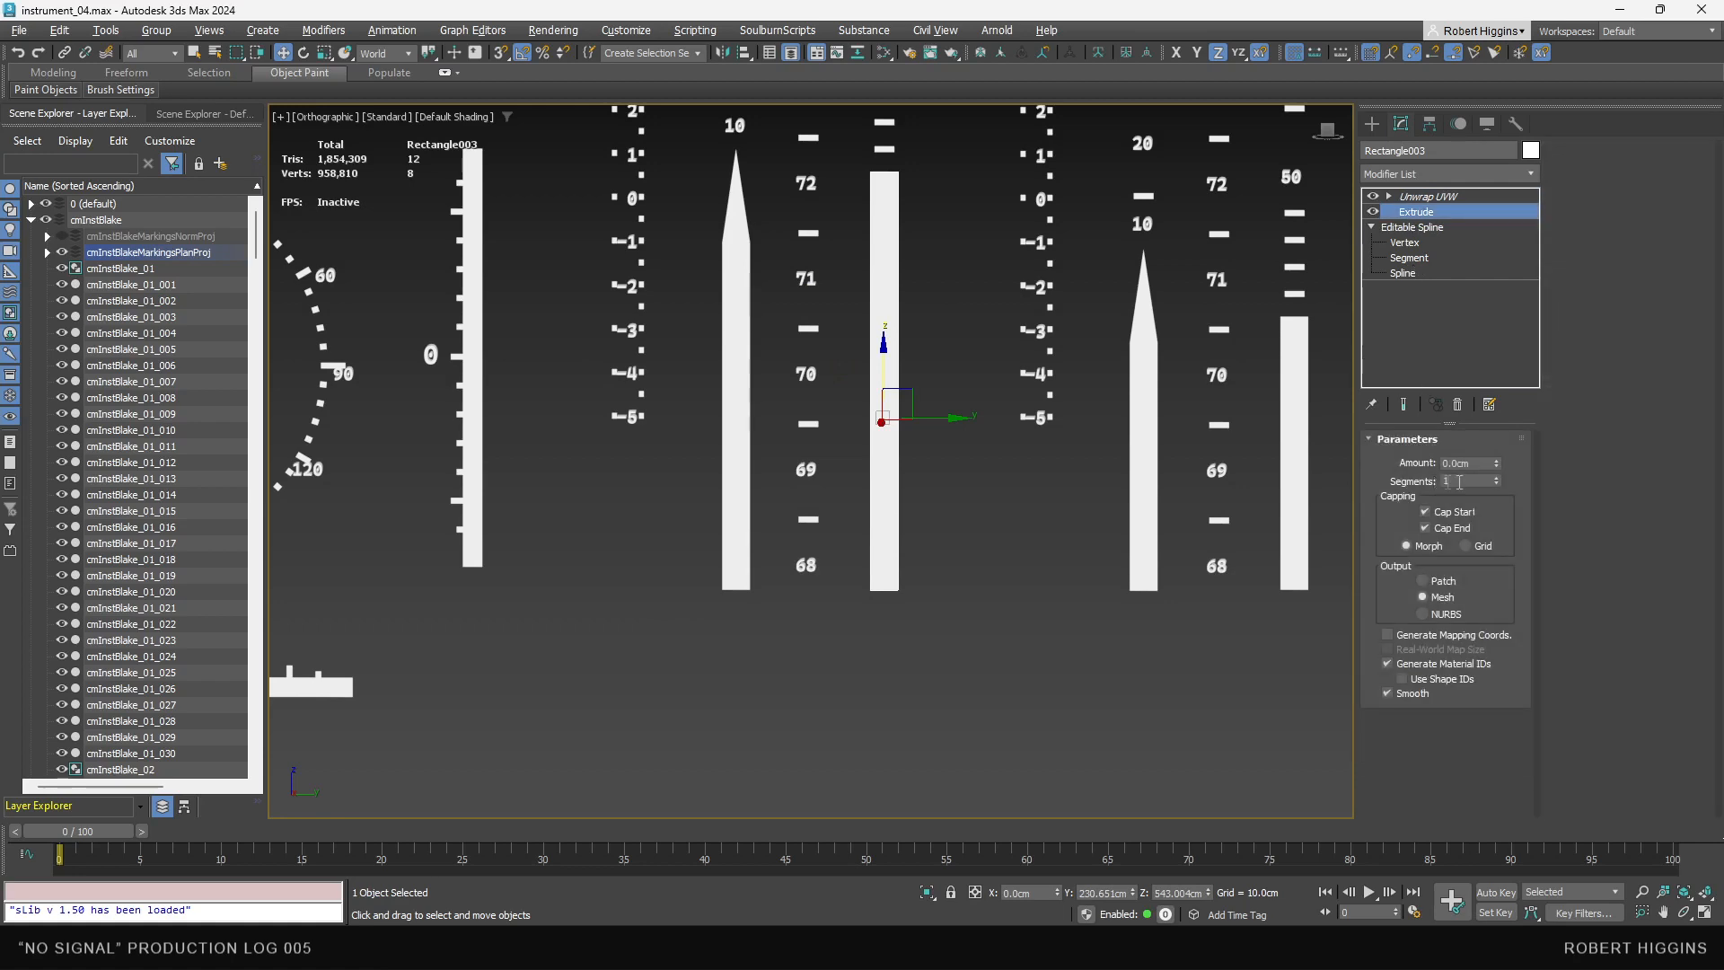
# - Examine the switch panel's labels and connecting line markings over the modelled switches in the Right view
pyautogui.scroll(-5, 1094, 471)
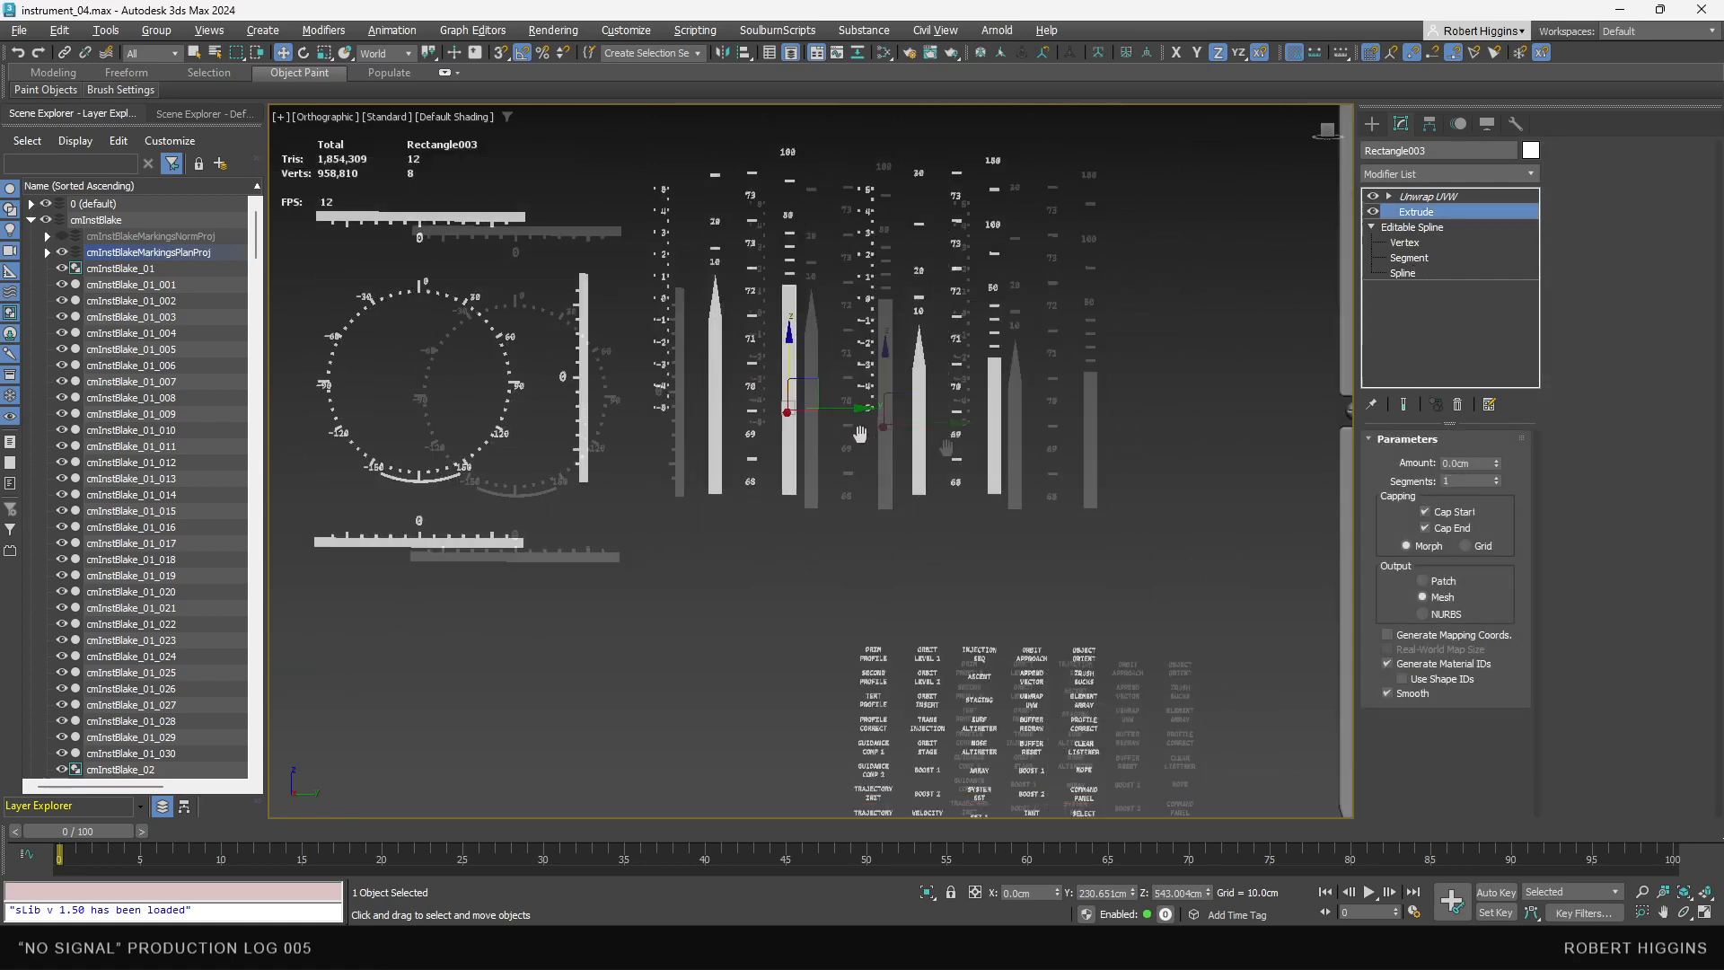
pyautogui.moveTo(1159, 433); pyautogui.dragTo(744, 533, button='middle')
pyautogui.scroll(-2, 744, 533)
pyautogui.scroll(2, 875, 381)
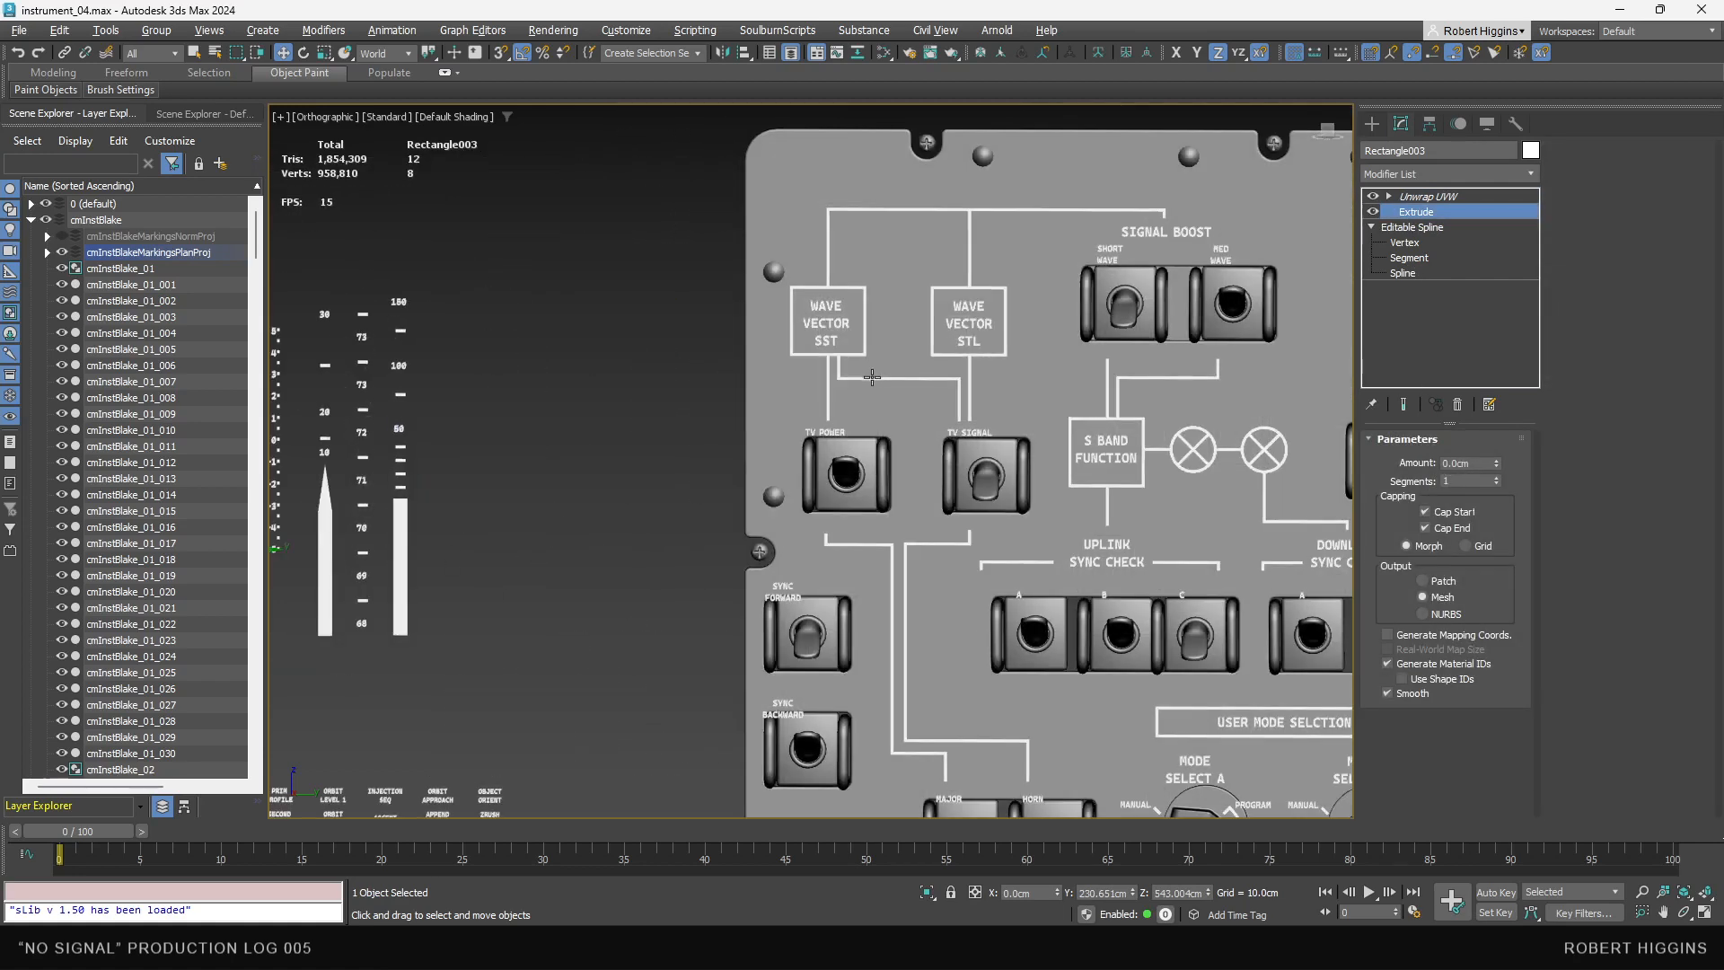
pyautogui.scroll(-3, 940, 386)
pyautogui.moveTo(796, 408); pyautogui.dragTo(751, 434, button='middle')
pyautogui.scroll(-2, 799, 439)
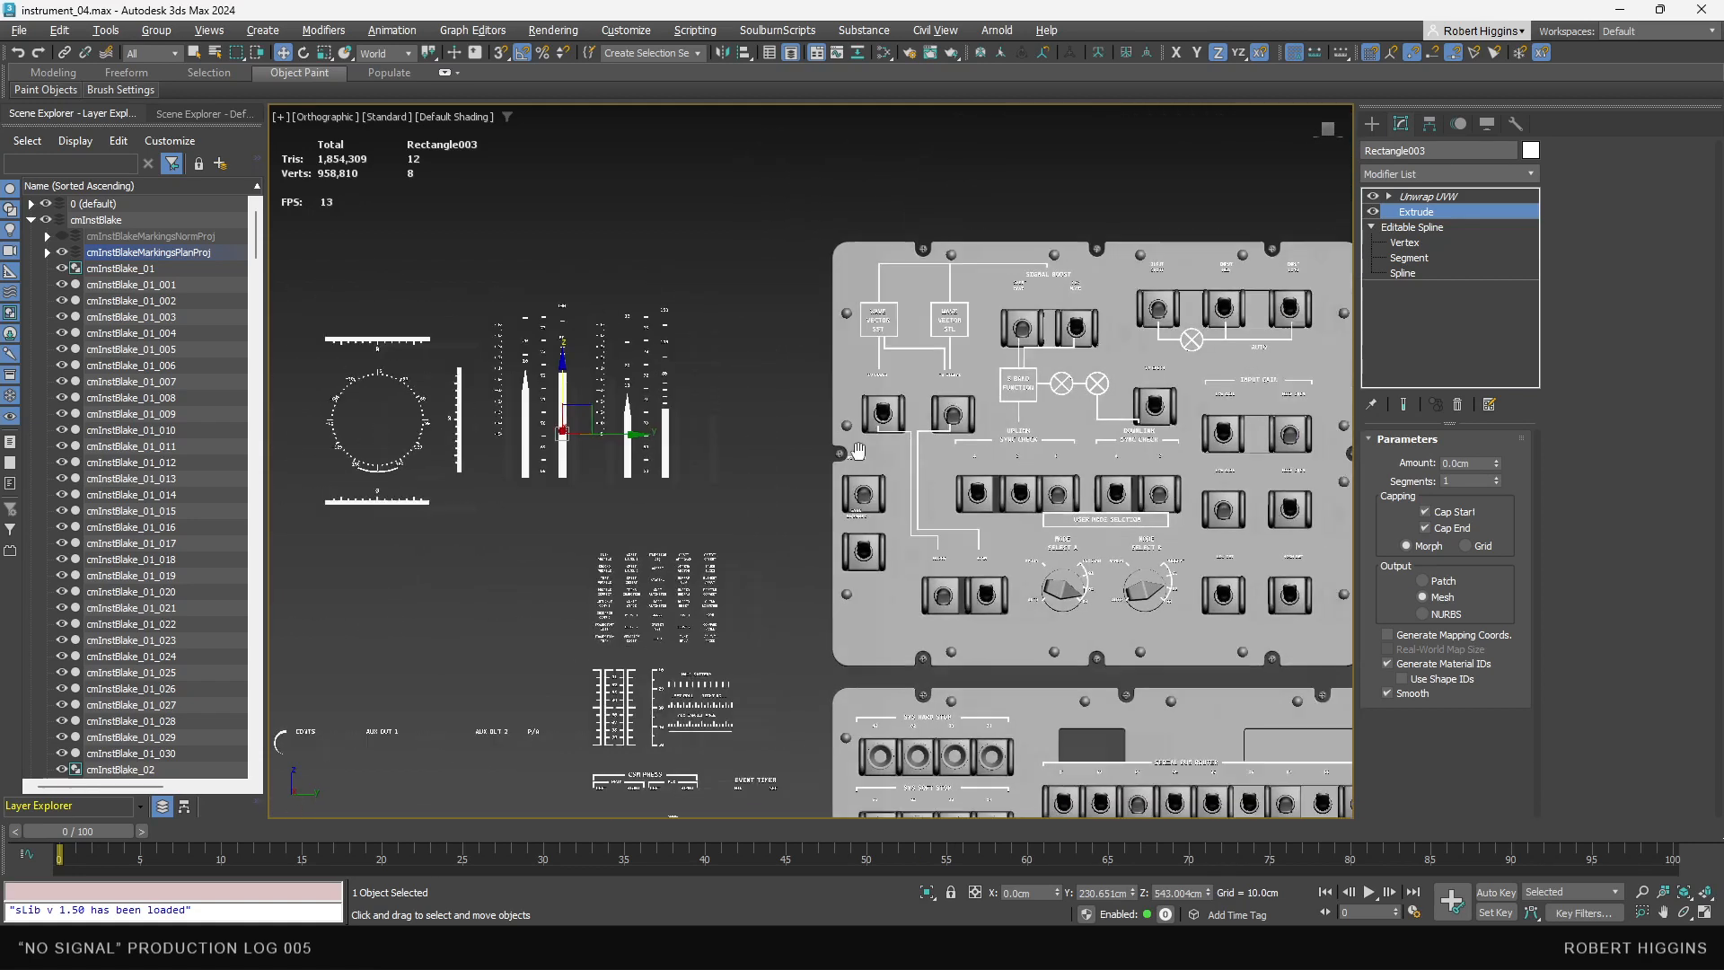
pyautogui.scroll(-2, 1203, 231)
pyautogui.click(1328, 128)
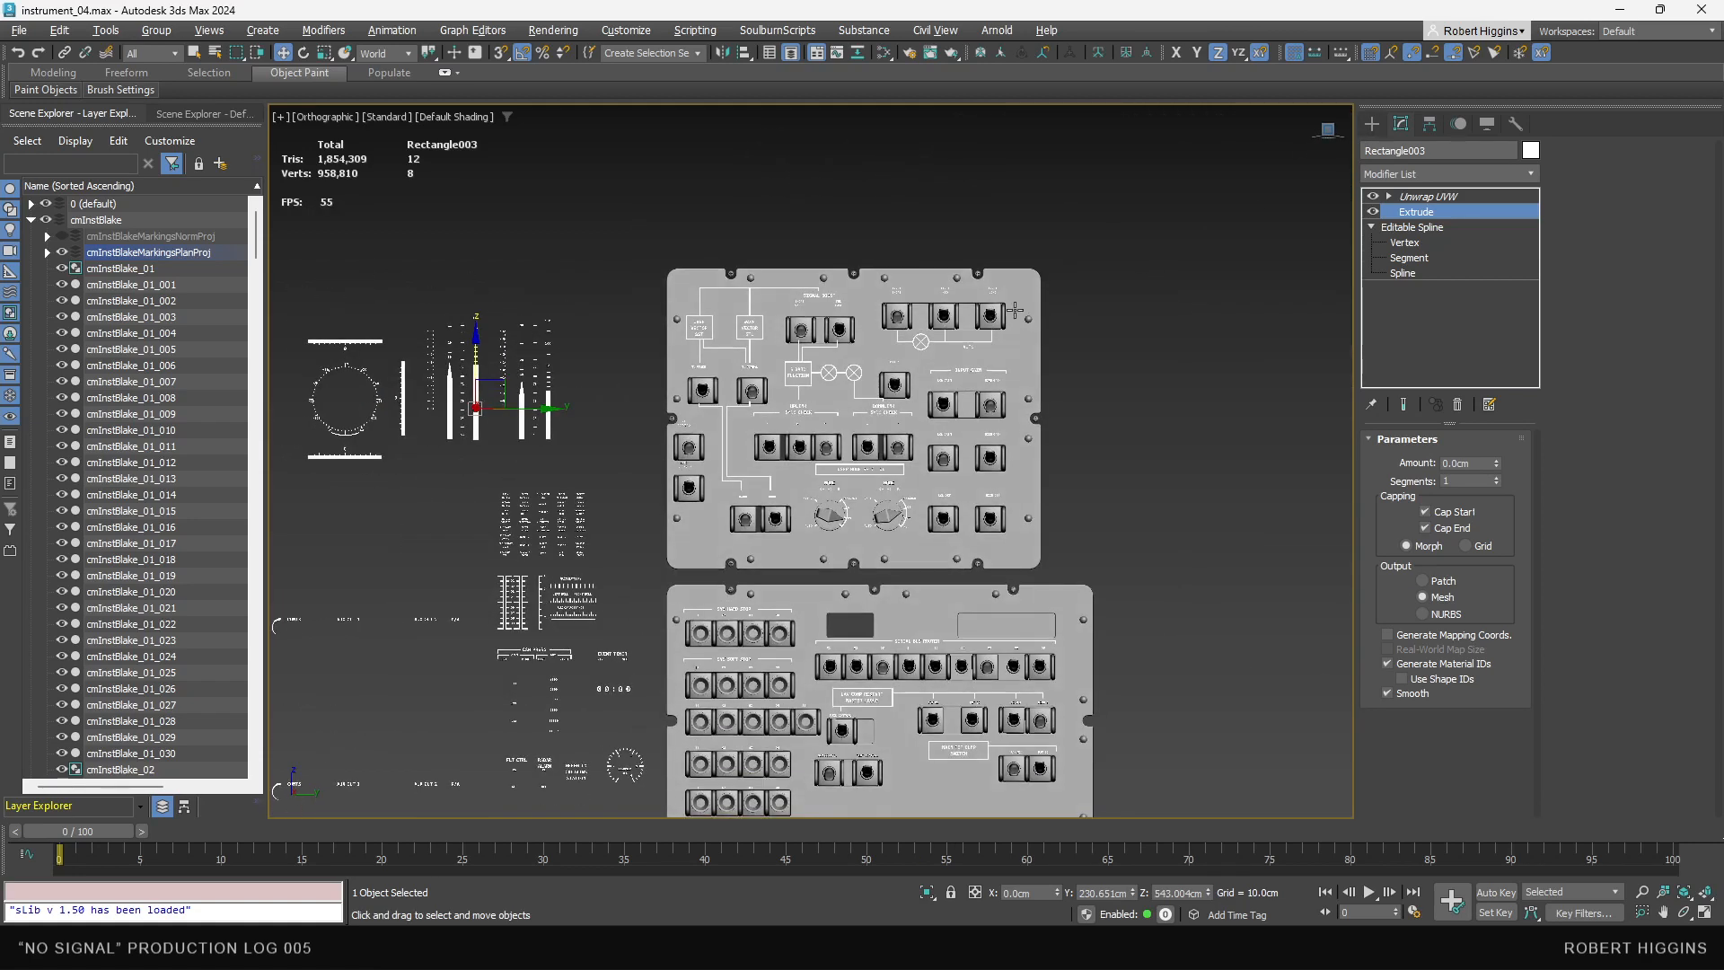
pyautogui.scroll(3, 624, 360)
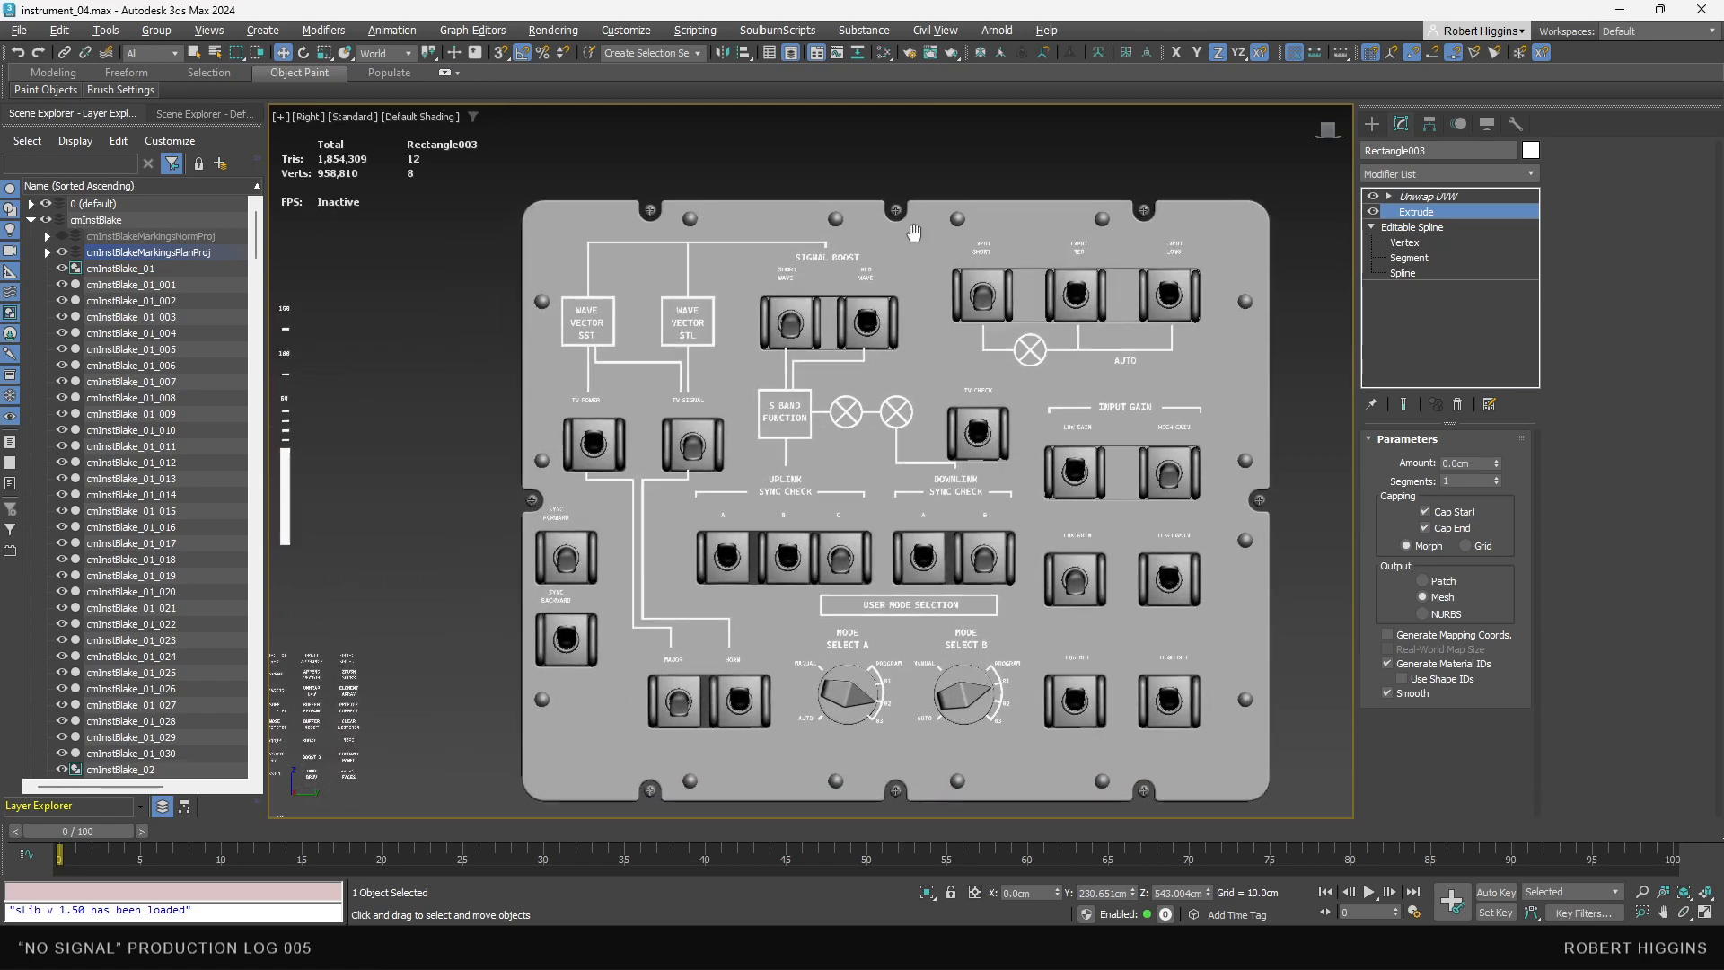
pyautogui.moveTo(931, 246); pyautogui.dragTo(935, 234, button='middle')
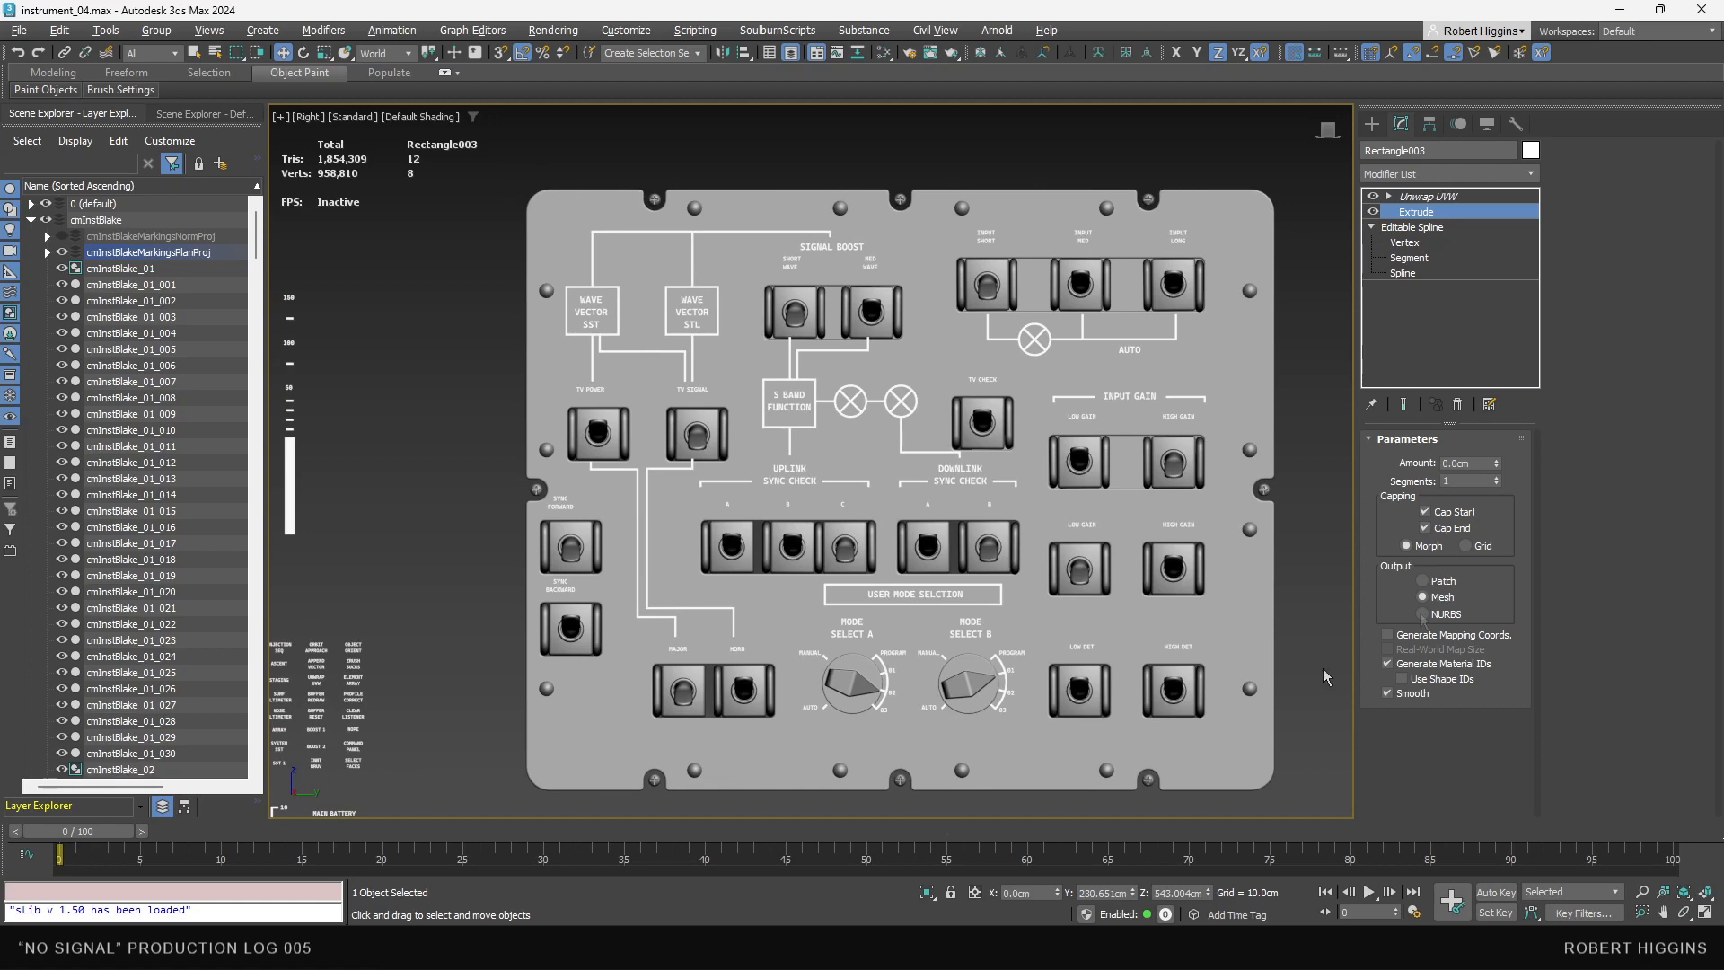
# - Switch to Photoshop and compare the blake_02_markingrender.jpg and blake_02_proj.jpg renders
pyautogui.click(580, 261)
pyautogui.rightClick(575, 261)
pyautogui.click(629, 154)
pyautogui.scroll(-2, 1065, 207)
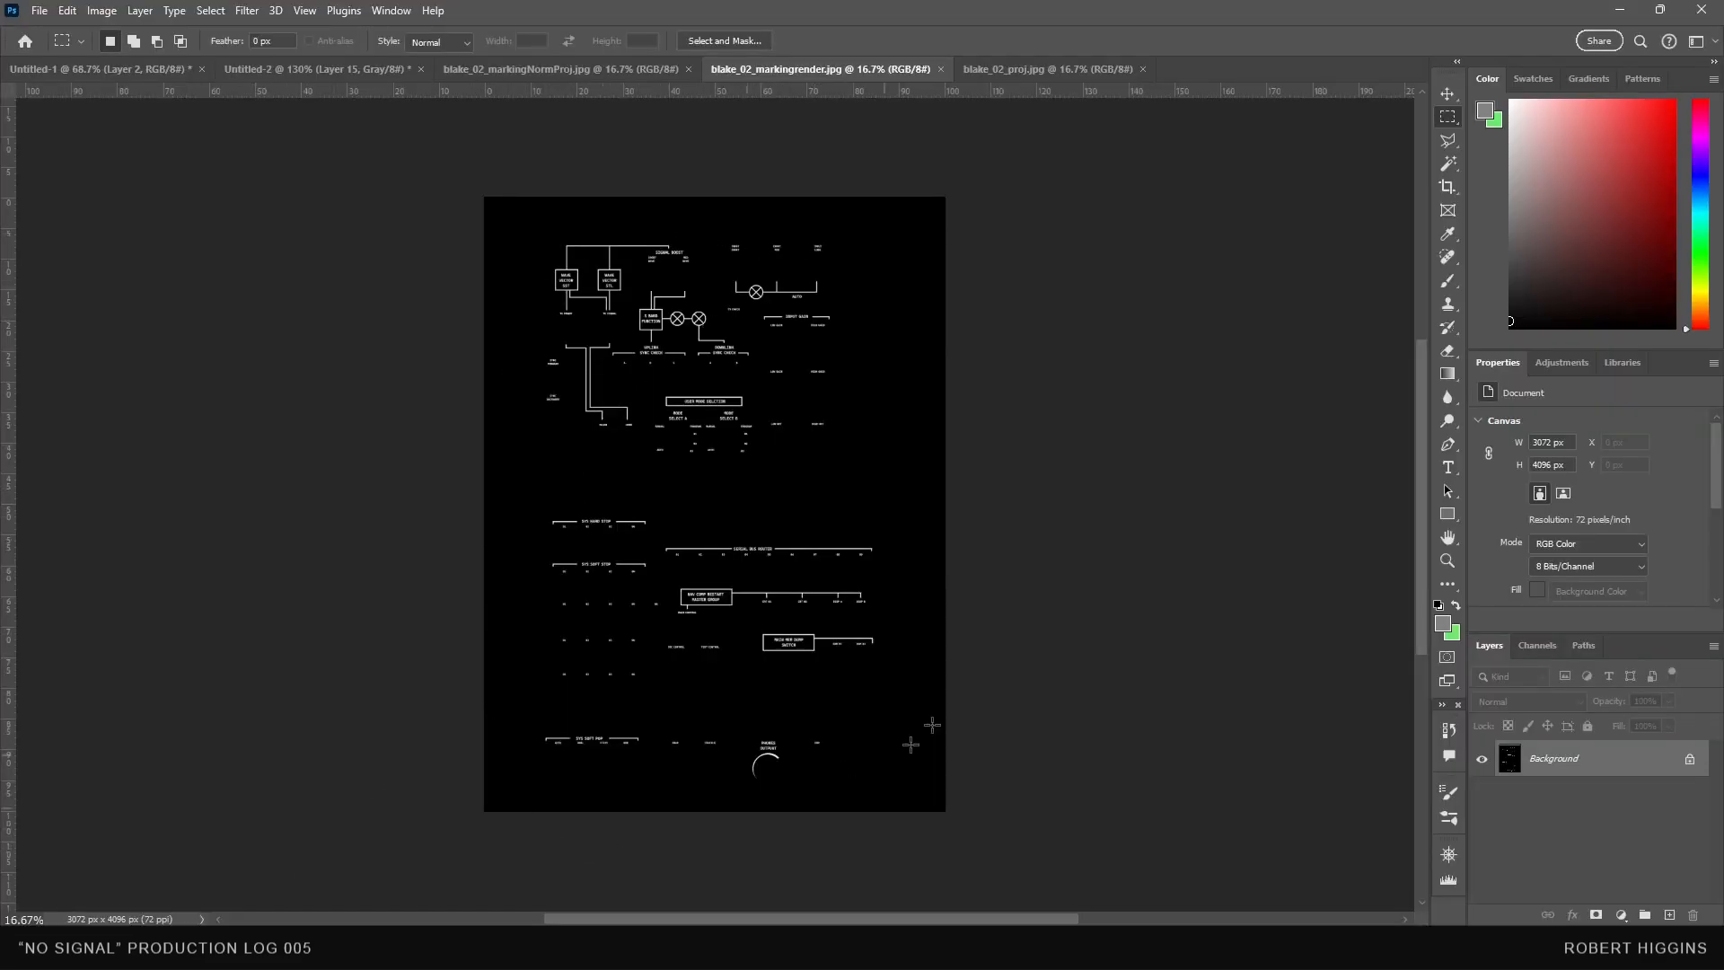
pyautogui.click(999, 71)
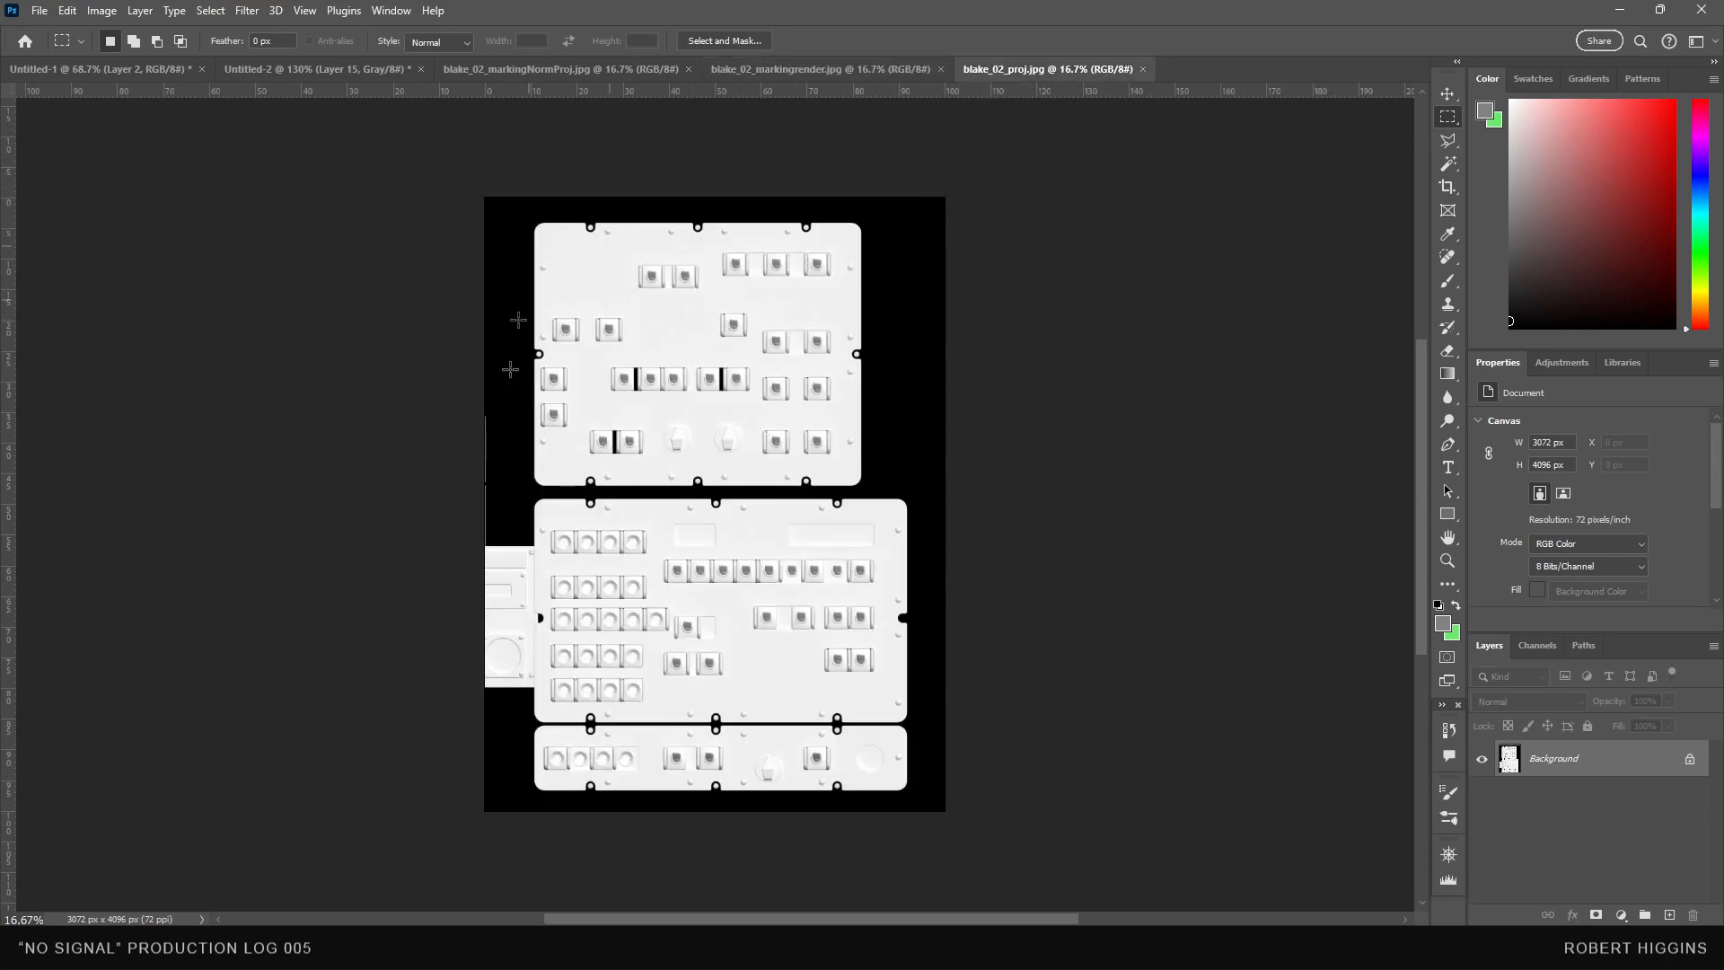
# - Compare the marking and projection renders, and crop blake_02_proj.jpg symmetrically to 2868 × 3928 px
pyautogui.hotkey('ctrl', 'shift', 'Tab')
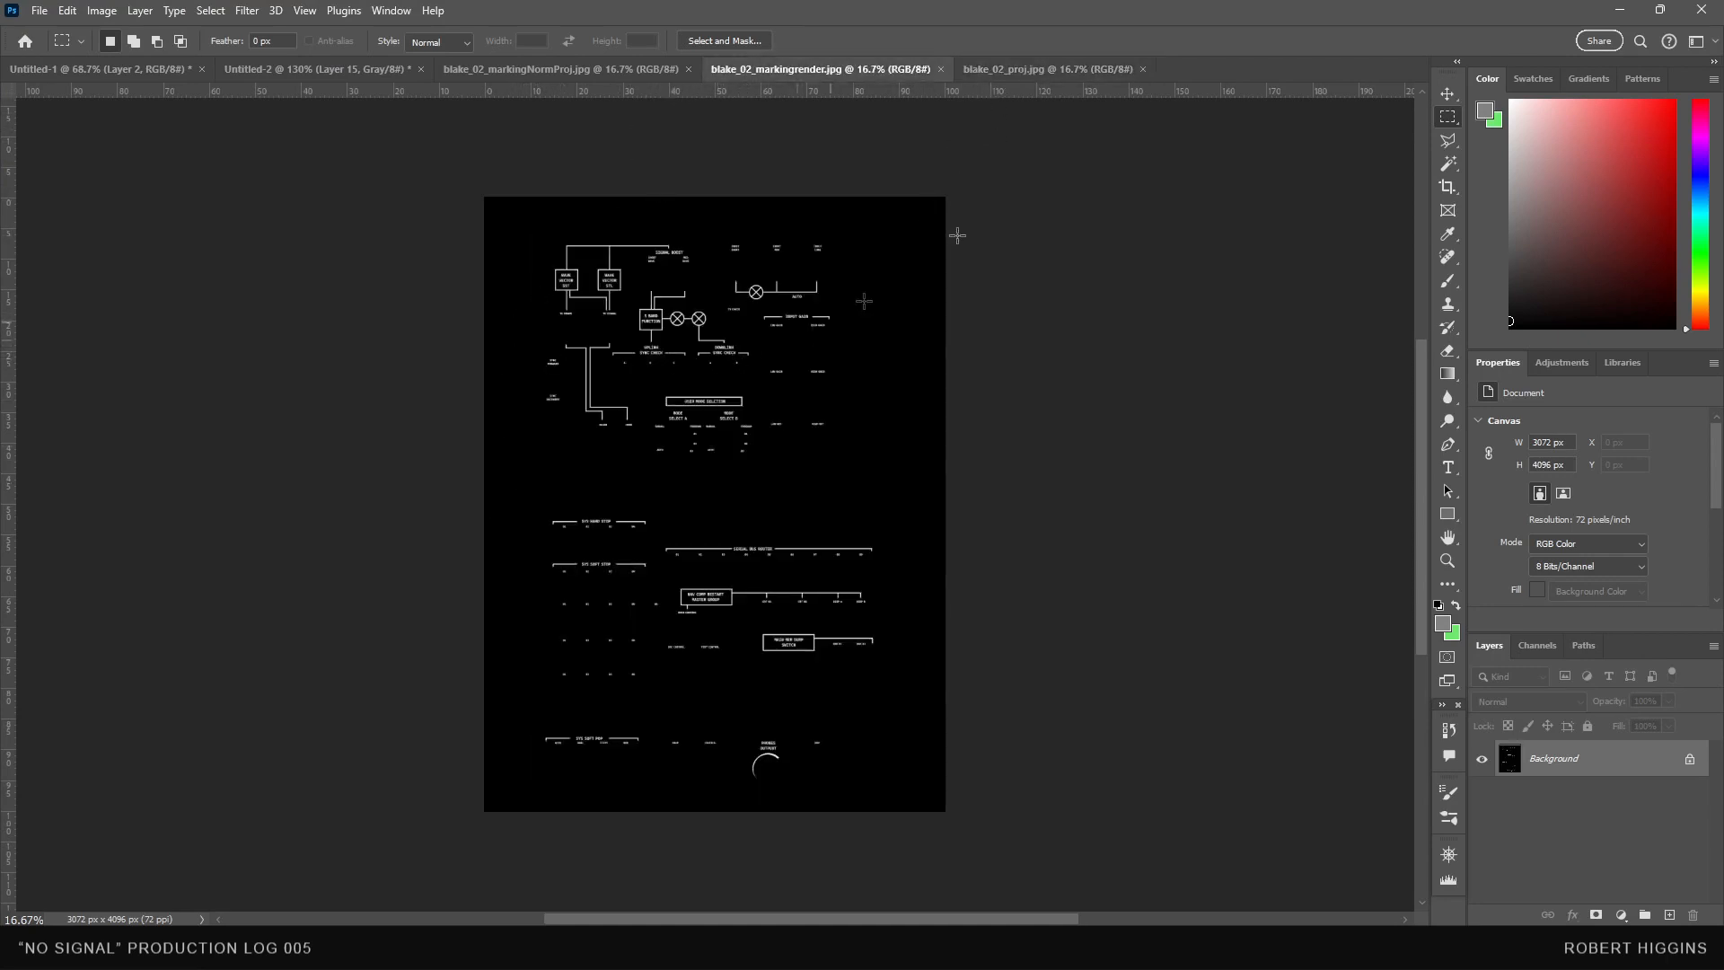
pyautogui.hotkey('ctrl', 'Tab')
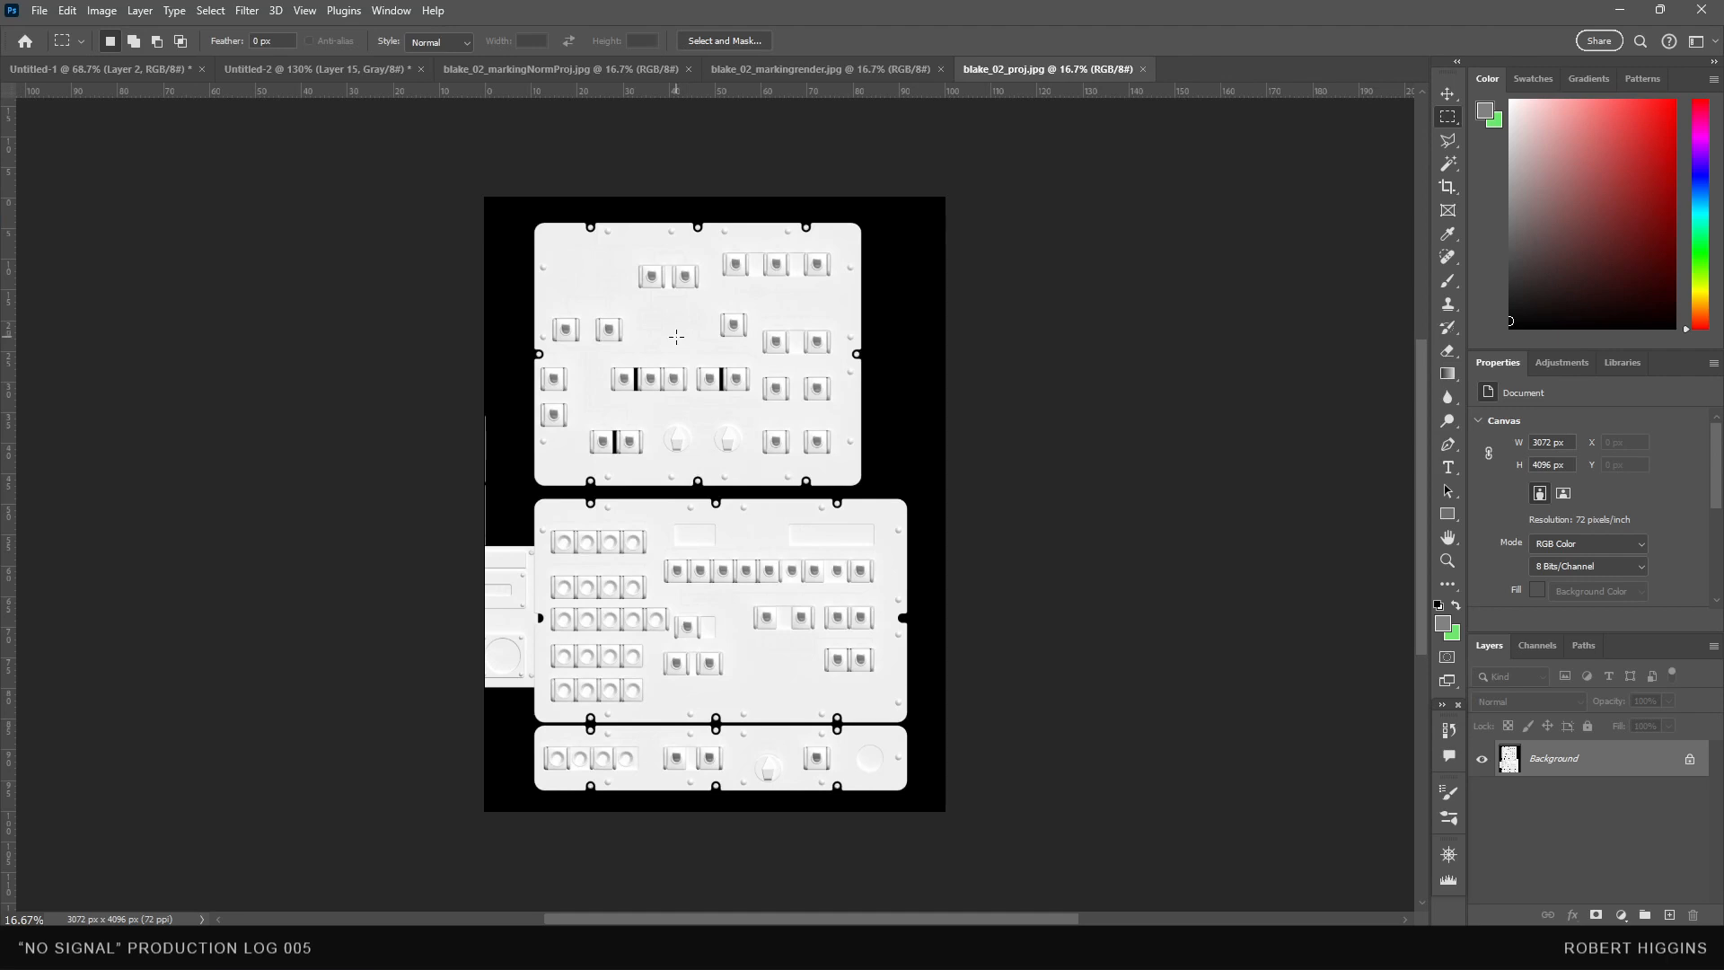
pyautogui.click(1448, 186)
pyautogui.click(722, 198)
pyautogui.moveTo(723, 197); pyautogui.dragTo(722, 221)
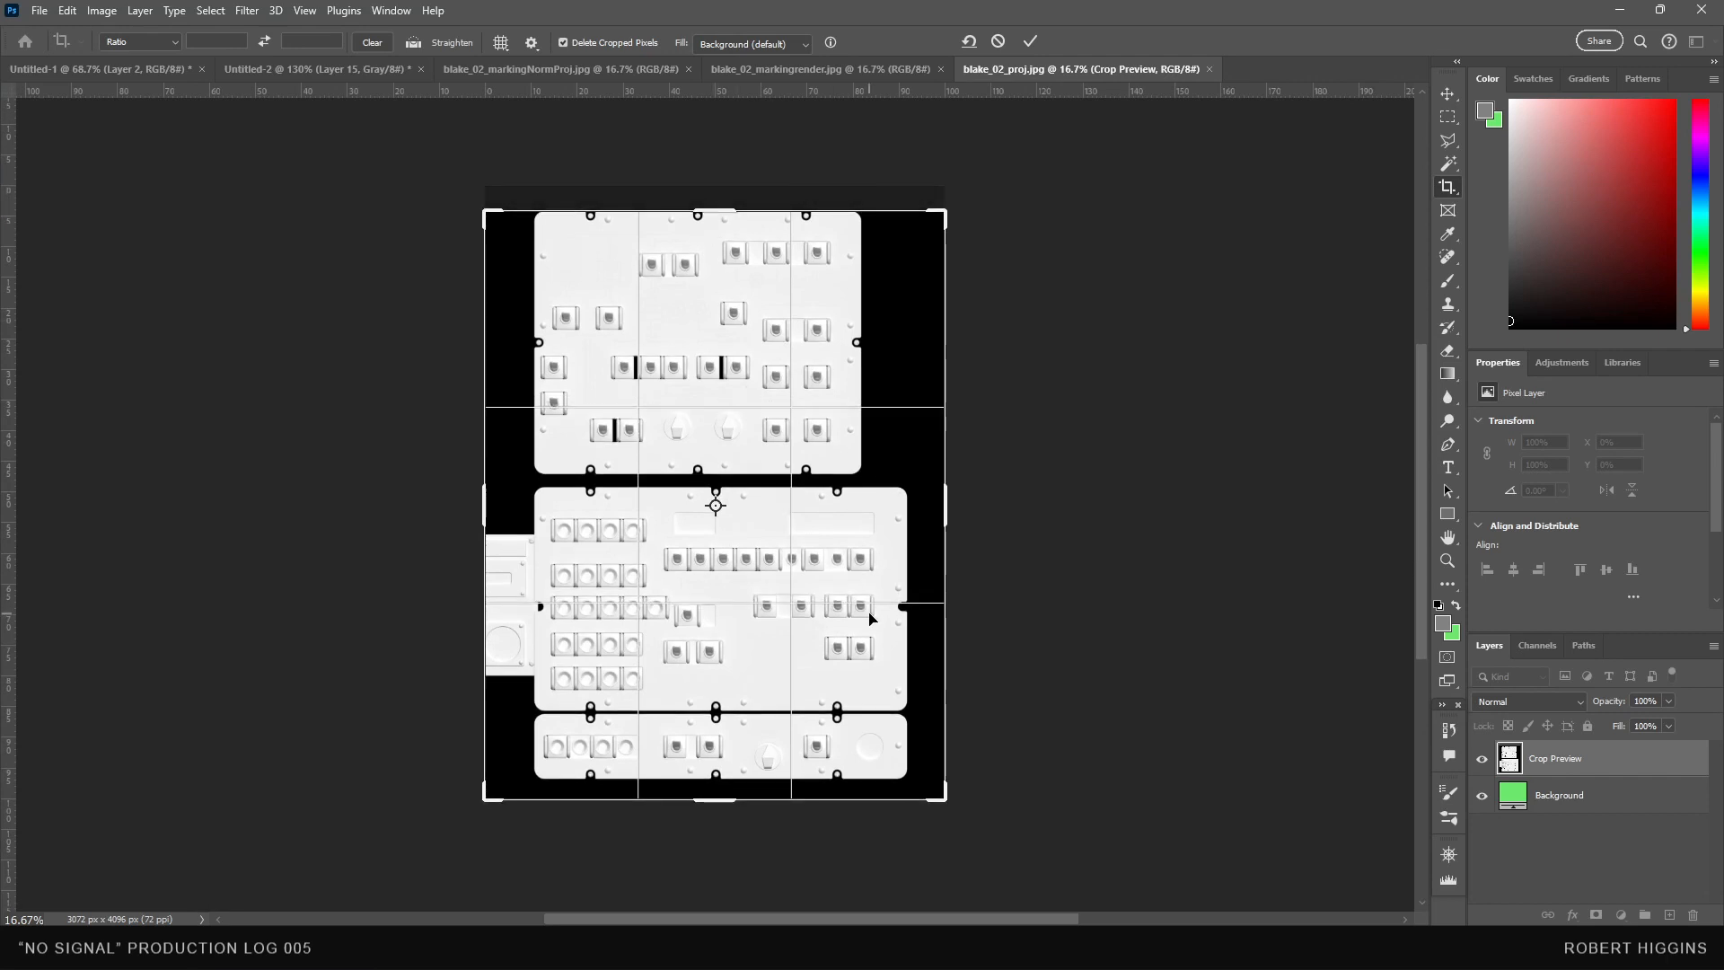
pyautogui.moveTo(943, 517); pyautogui.dragTo(924, 527)
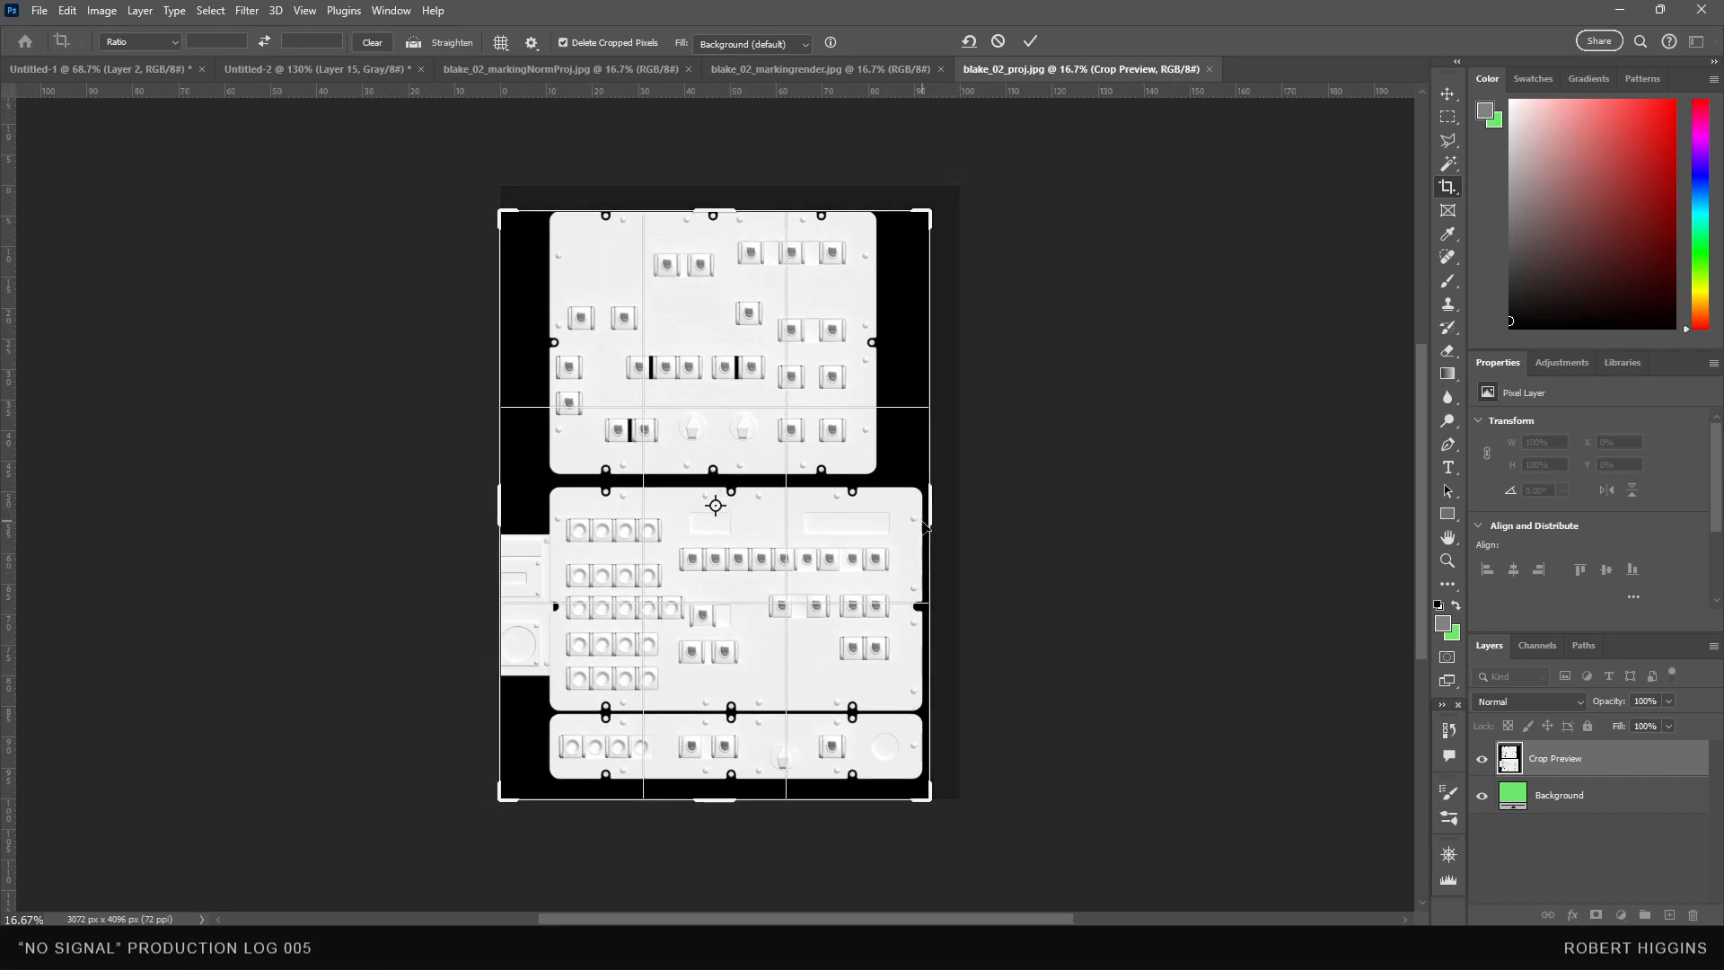
pyautogui.click(1448, 119)
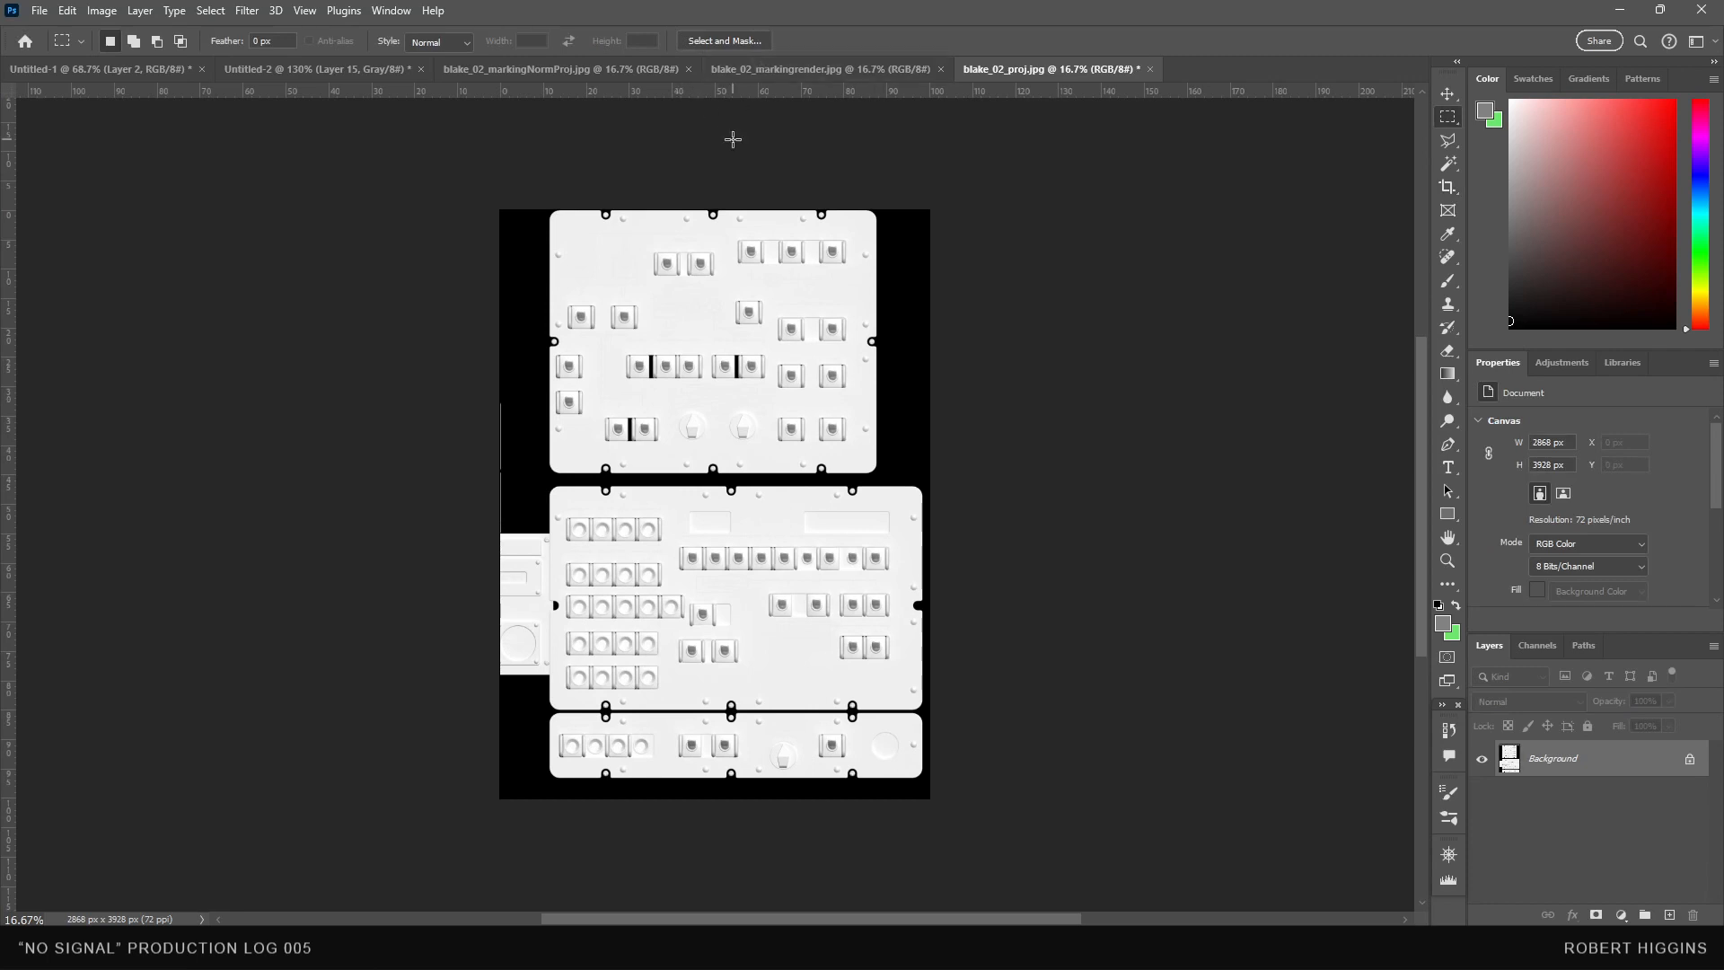
# - View the square blake_02_markingNormProj.jpg marking image
pyautogui.click(101, 10)
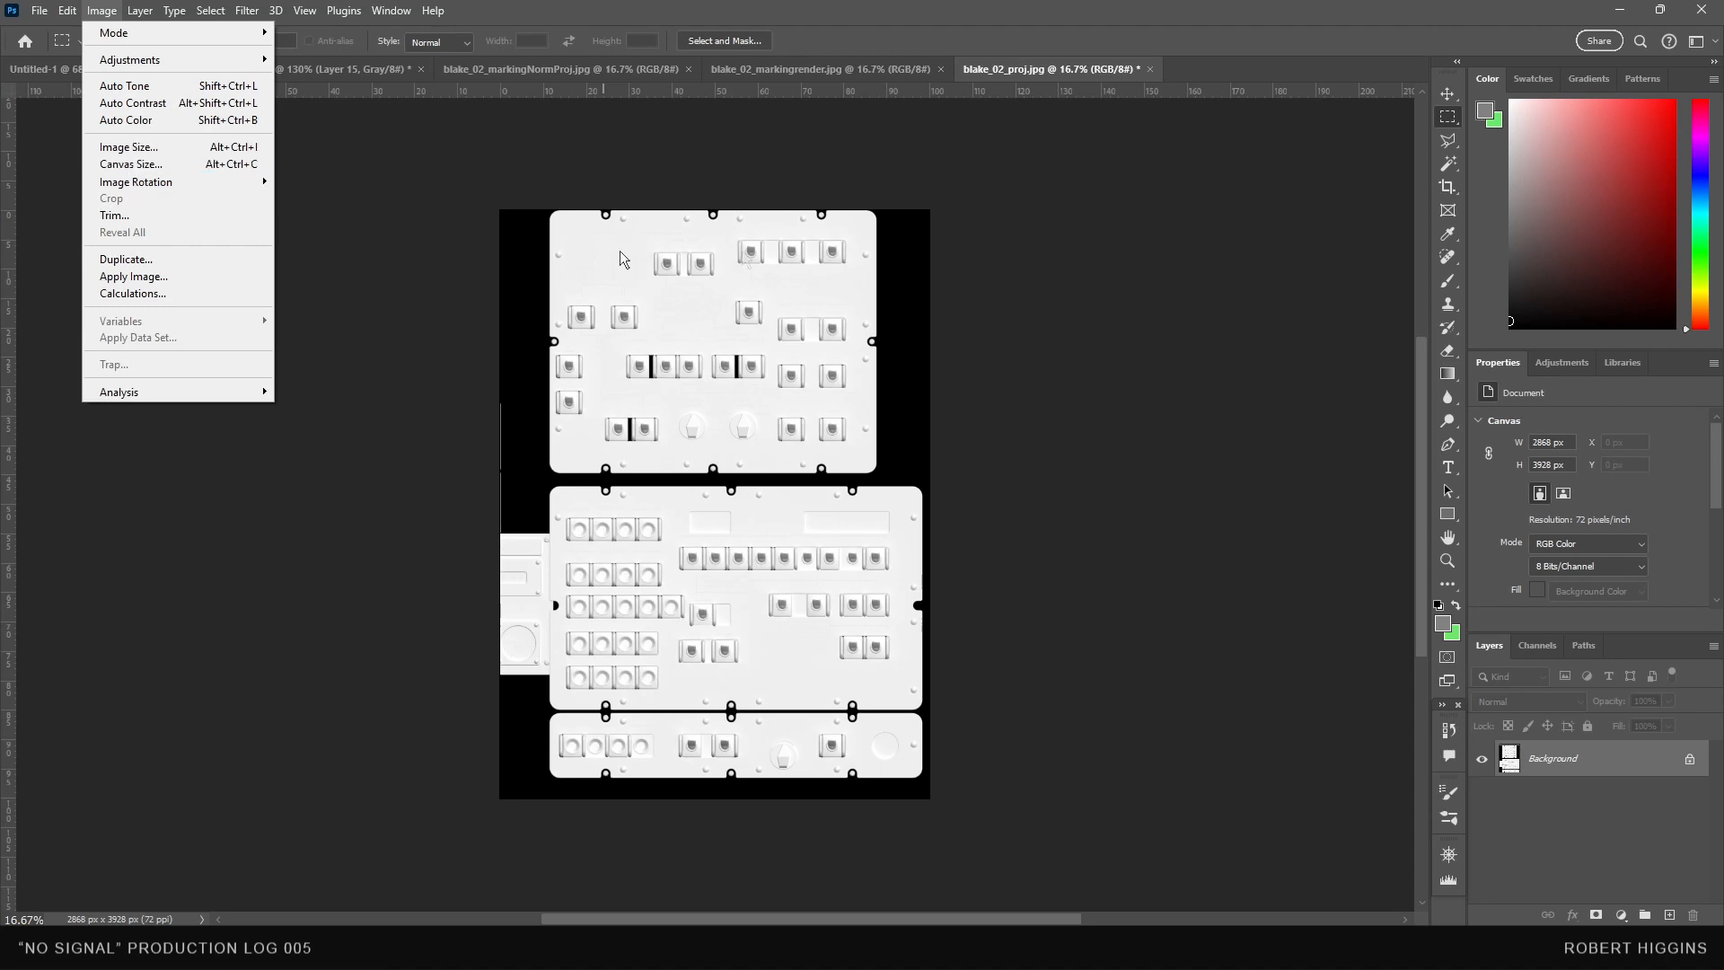
pyautogui.click(864, 129)
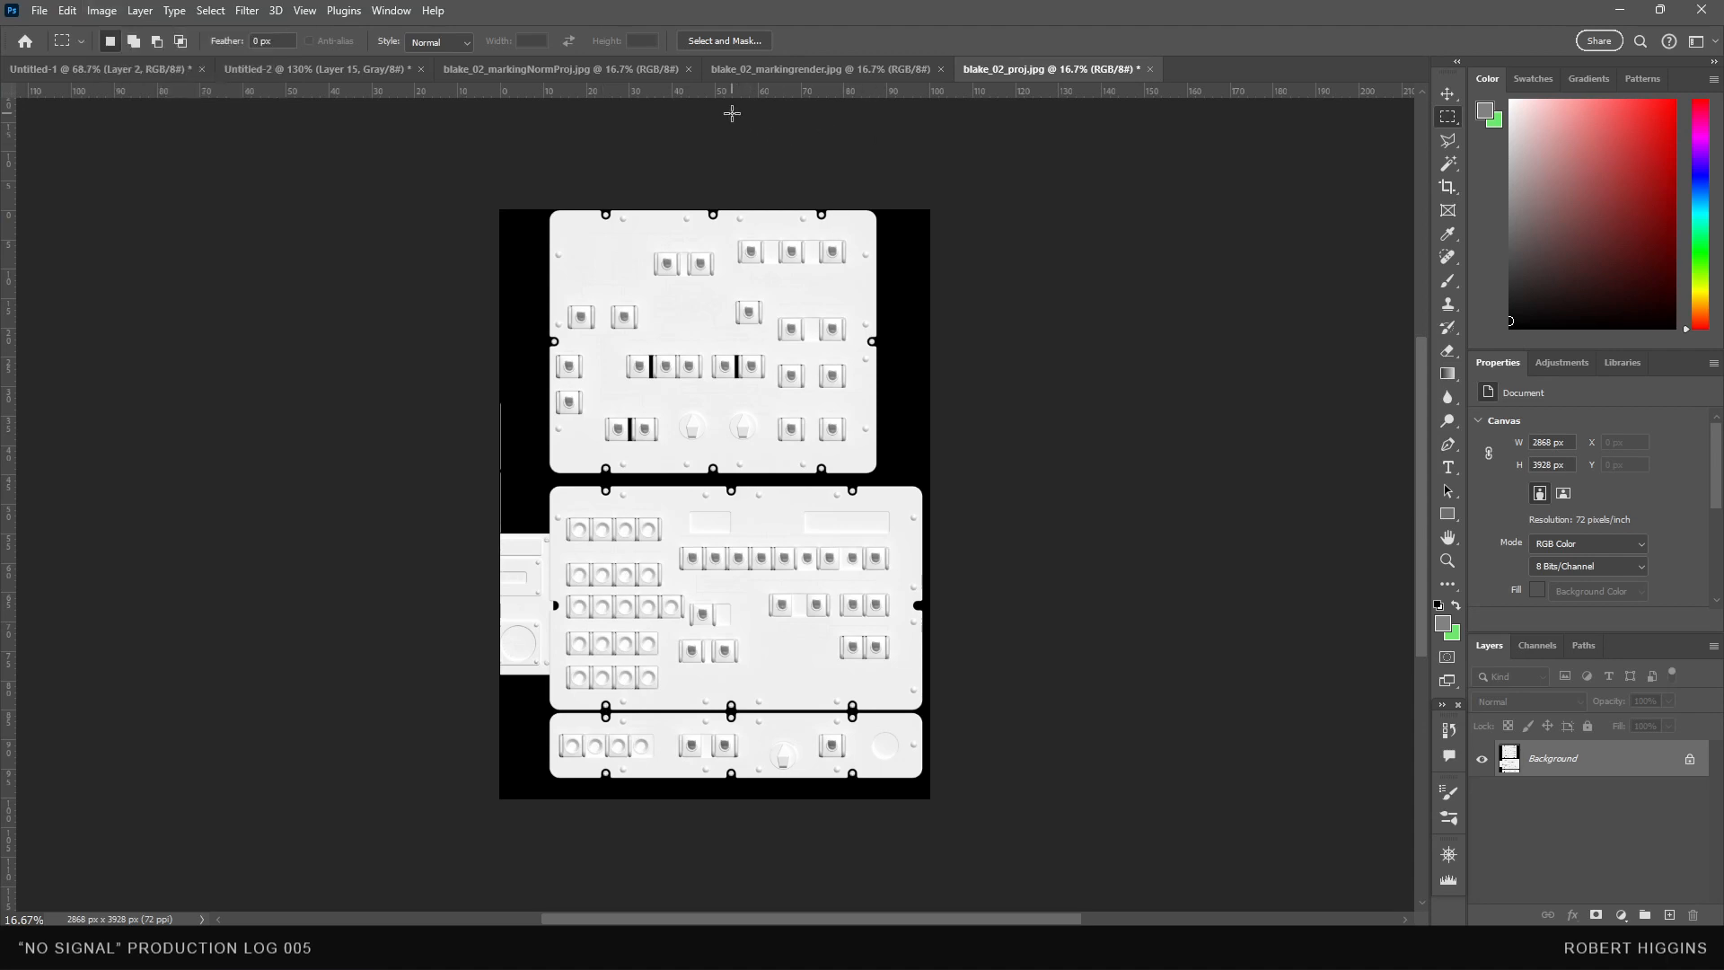
pyautogui.click(626, 72)
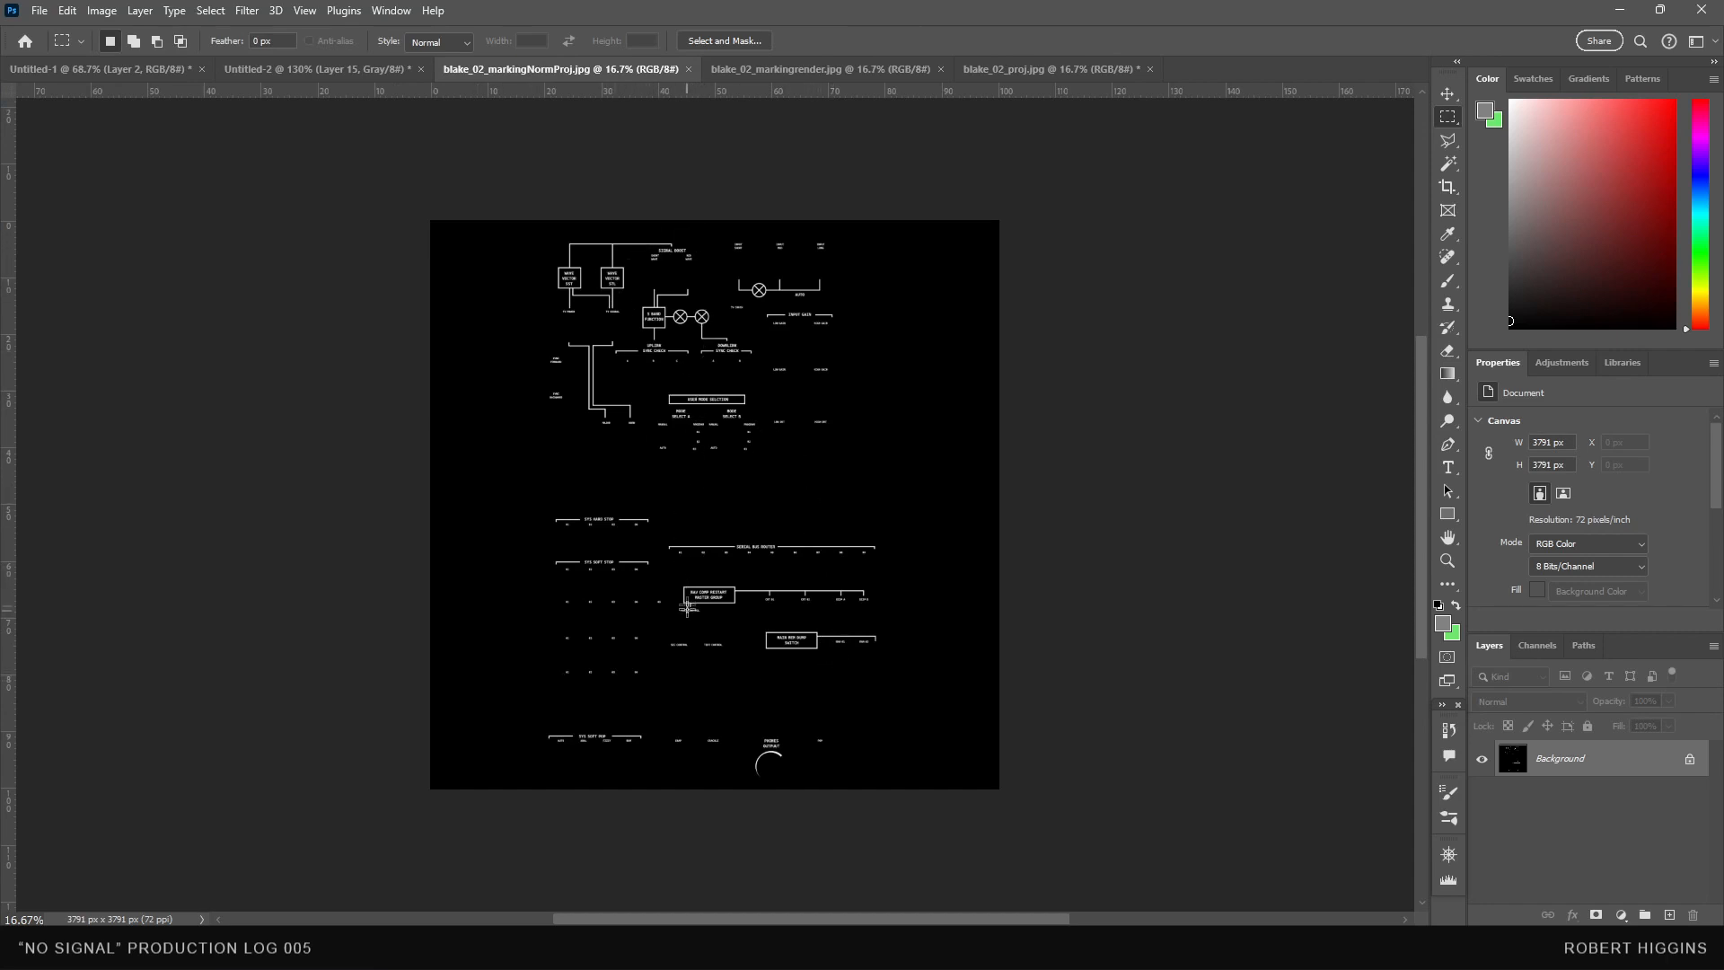
# - Switch to Substance 3D Painter and inspect the planar projection fill in the markings layer's mask
pyautogui.moveTo(227, 952)
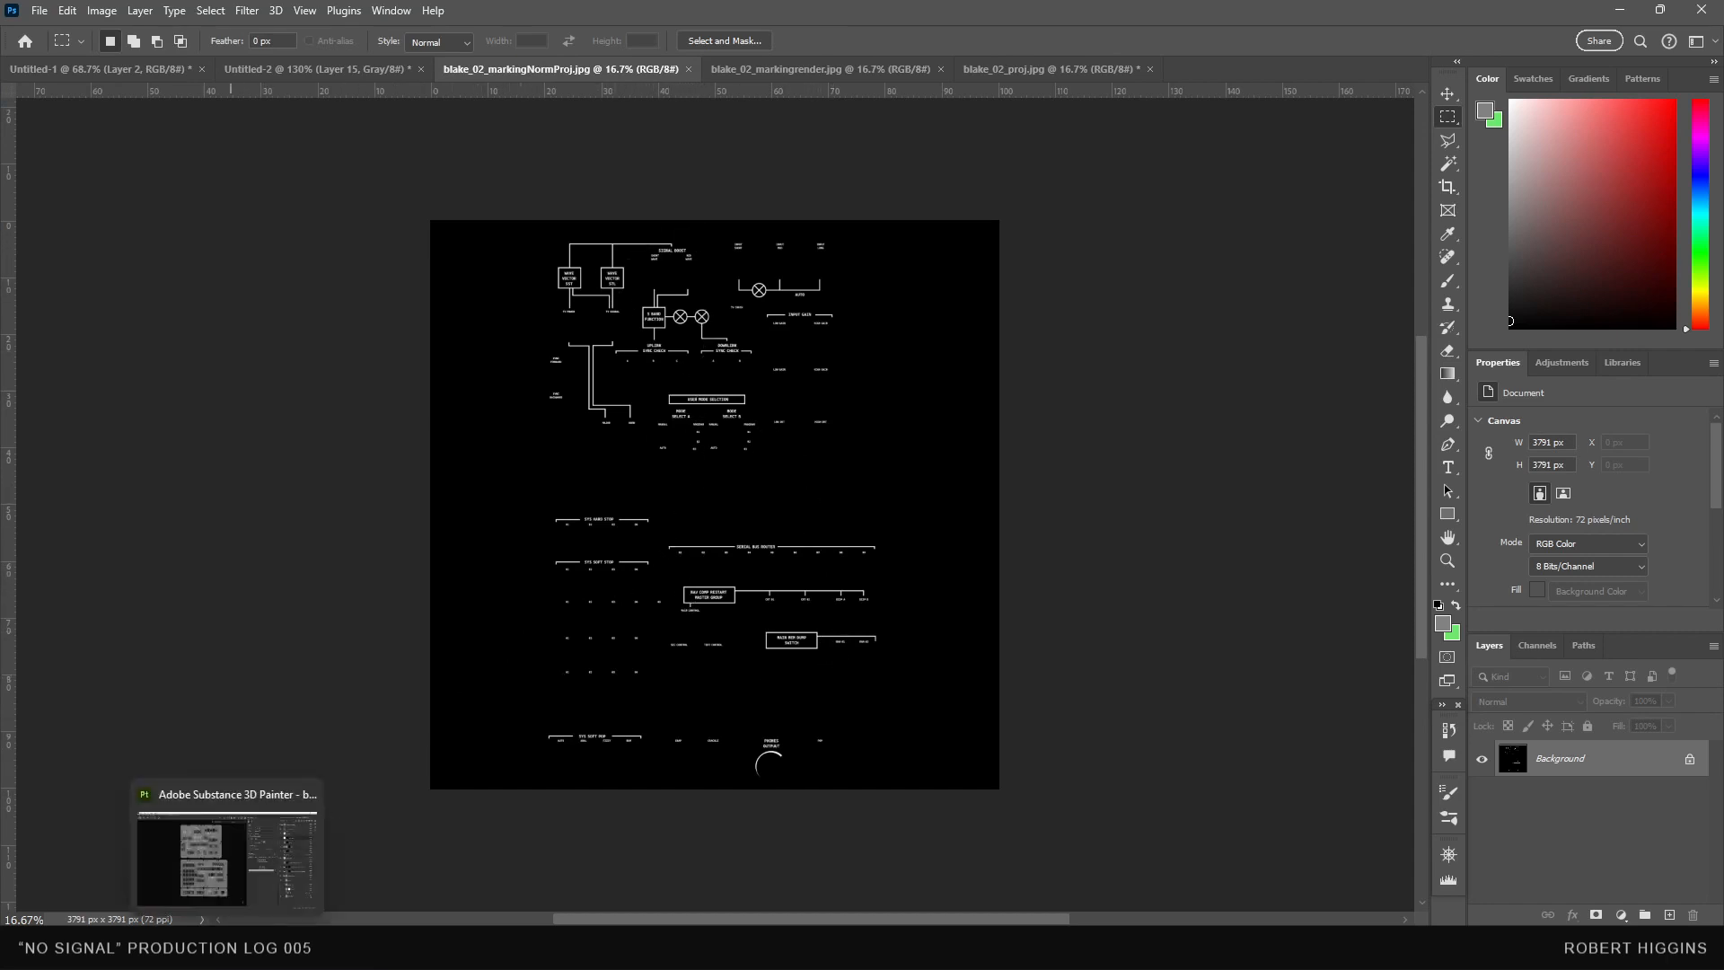
pyautogui.click(226, 835)
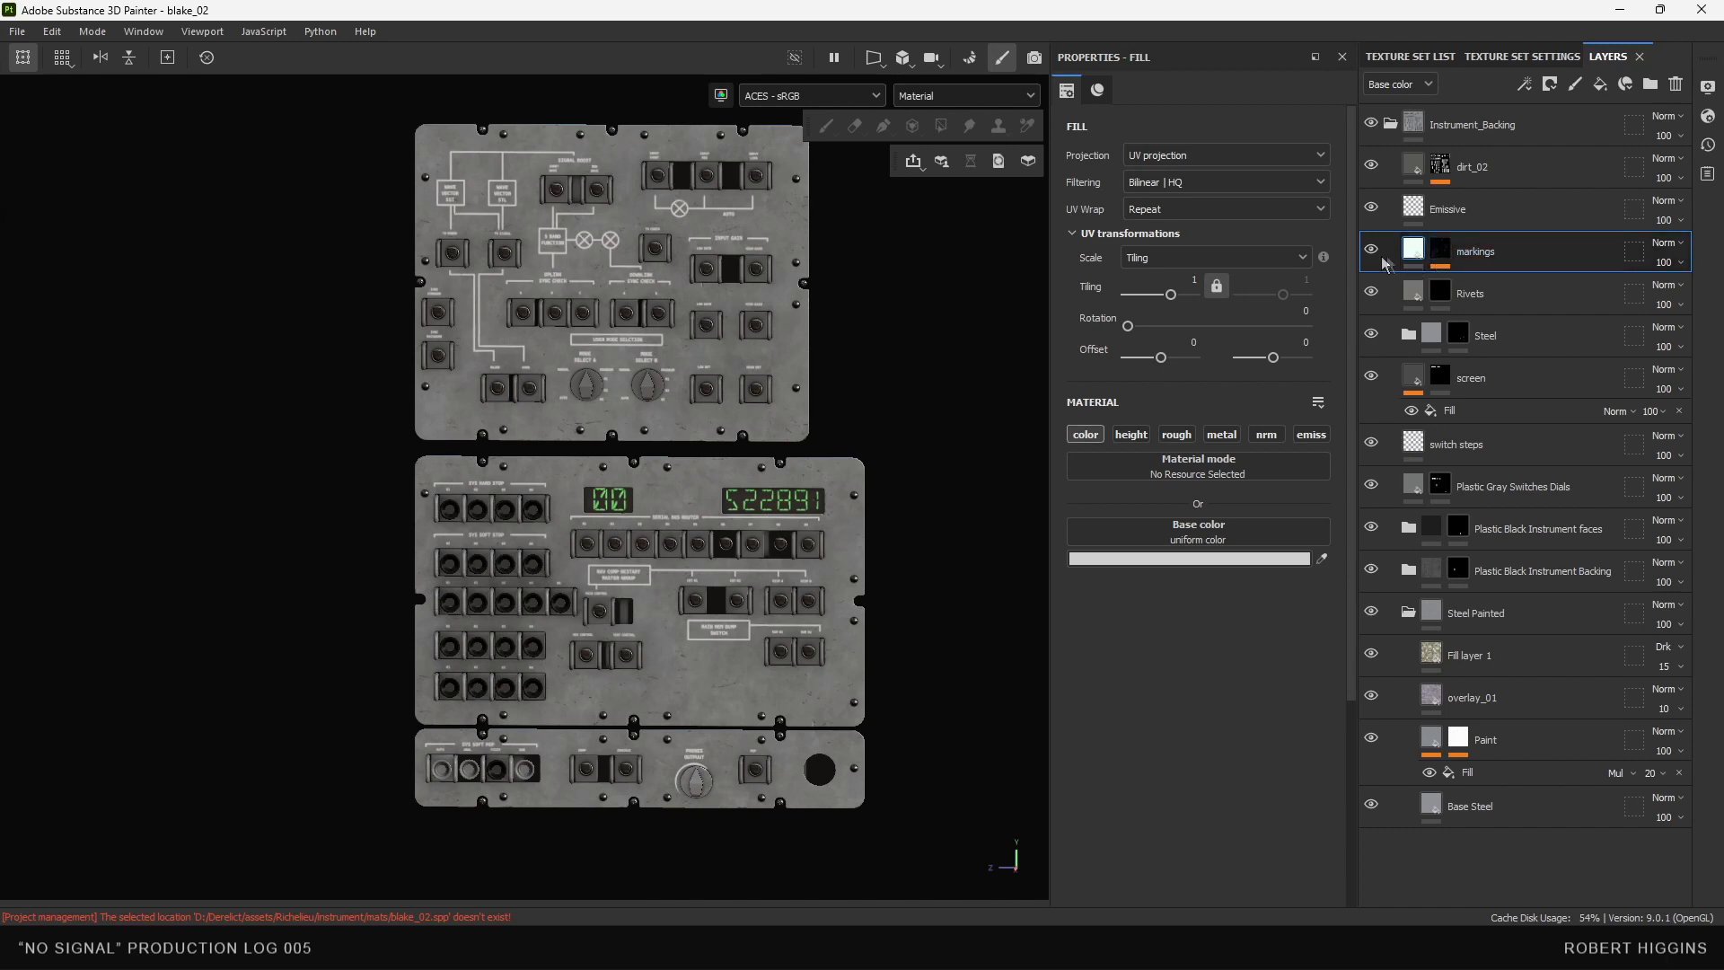
pyautogui.click(1442, 258)
pyautogui.click(1482, 285)
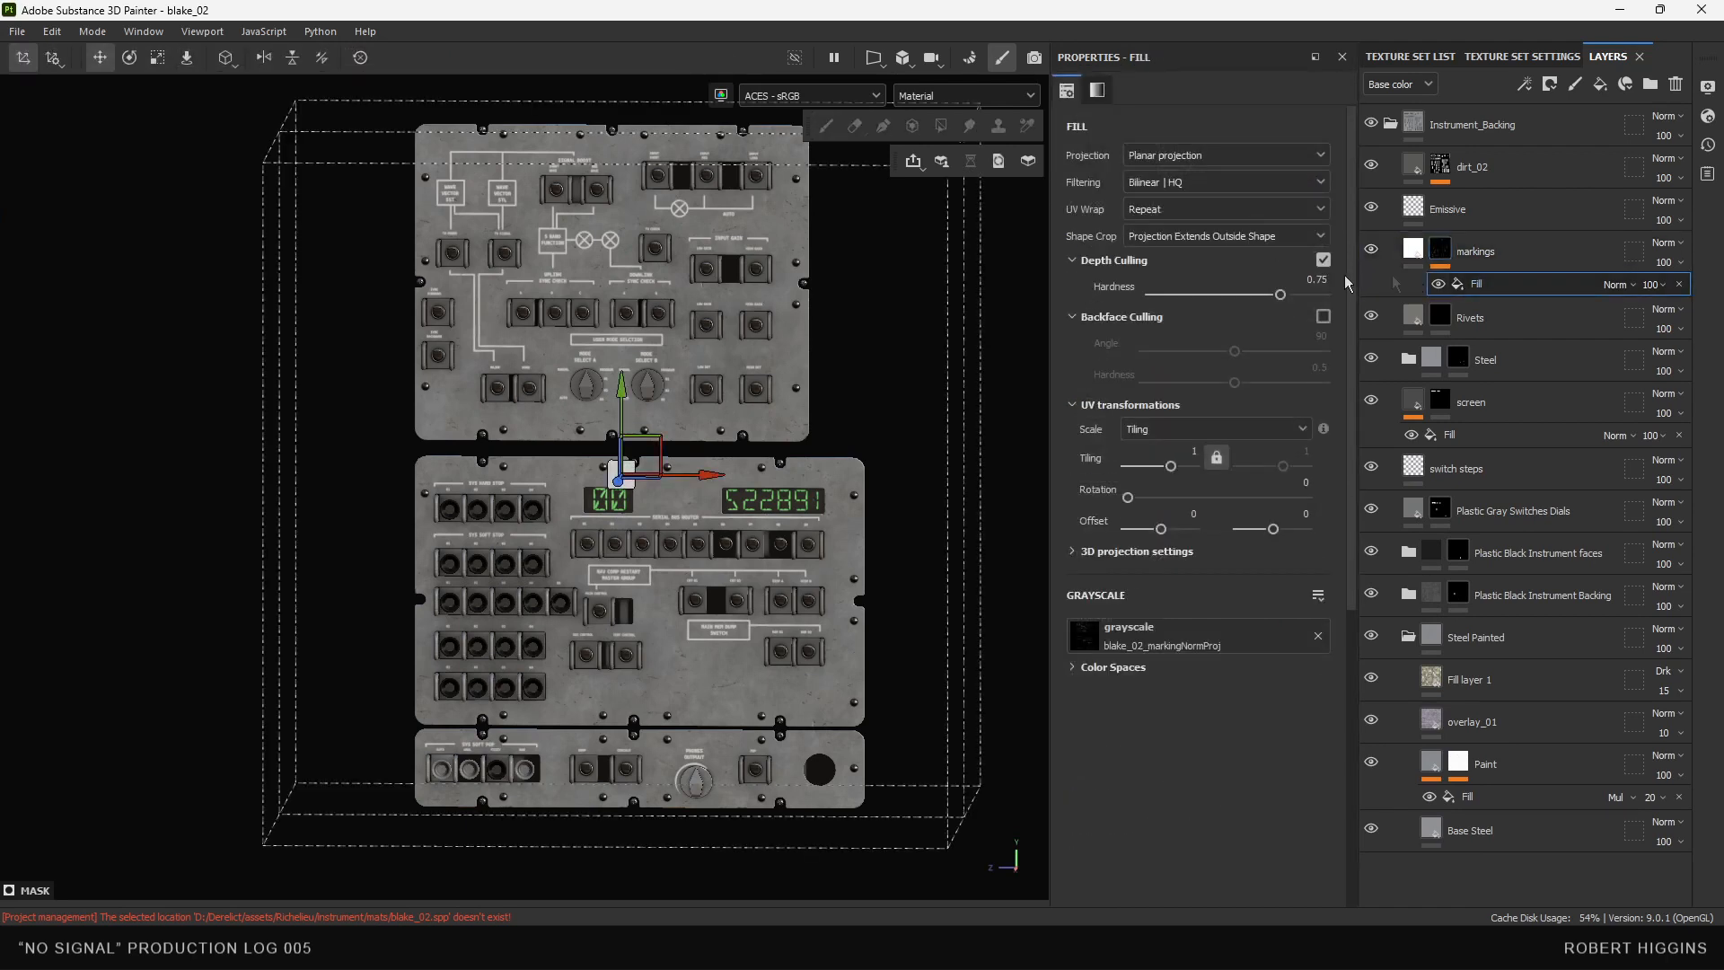
pyautogui.click(1211, 157)
pyautogui.click(1210, 154)
pyautogui.press('Delete')
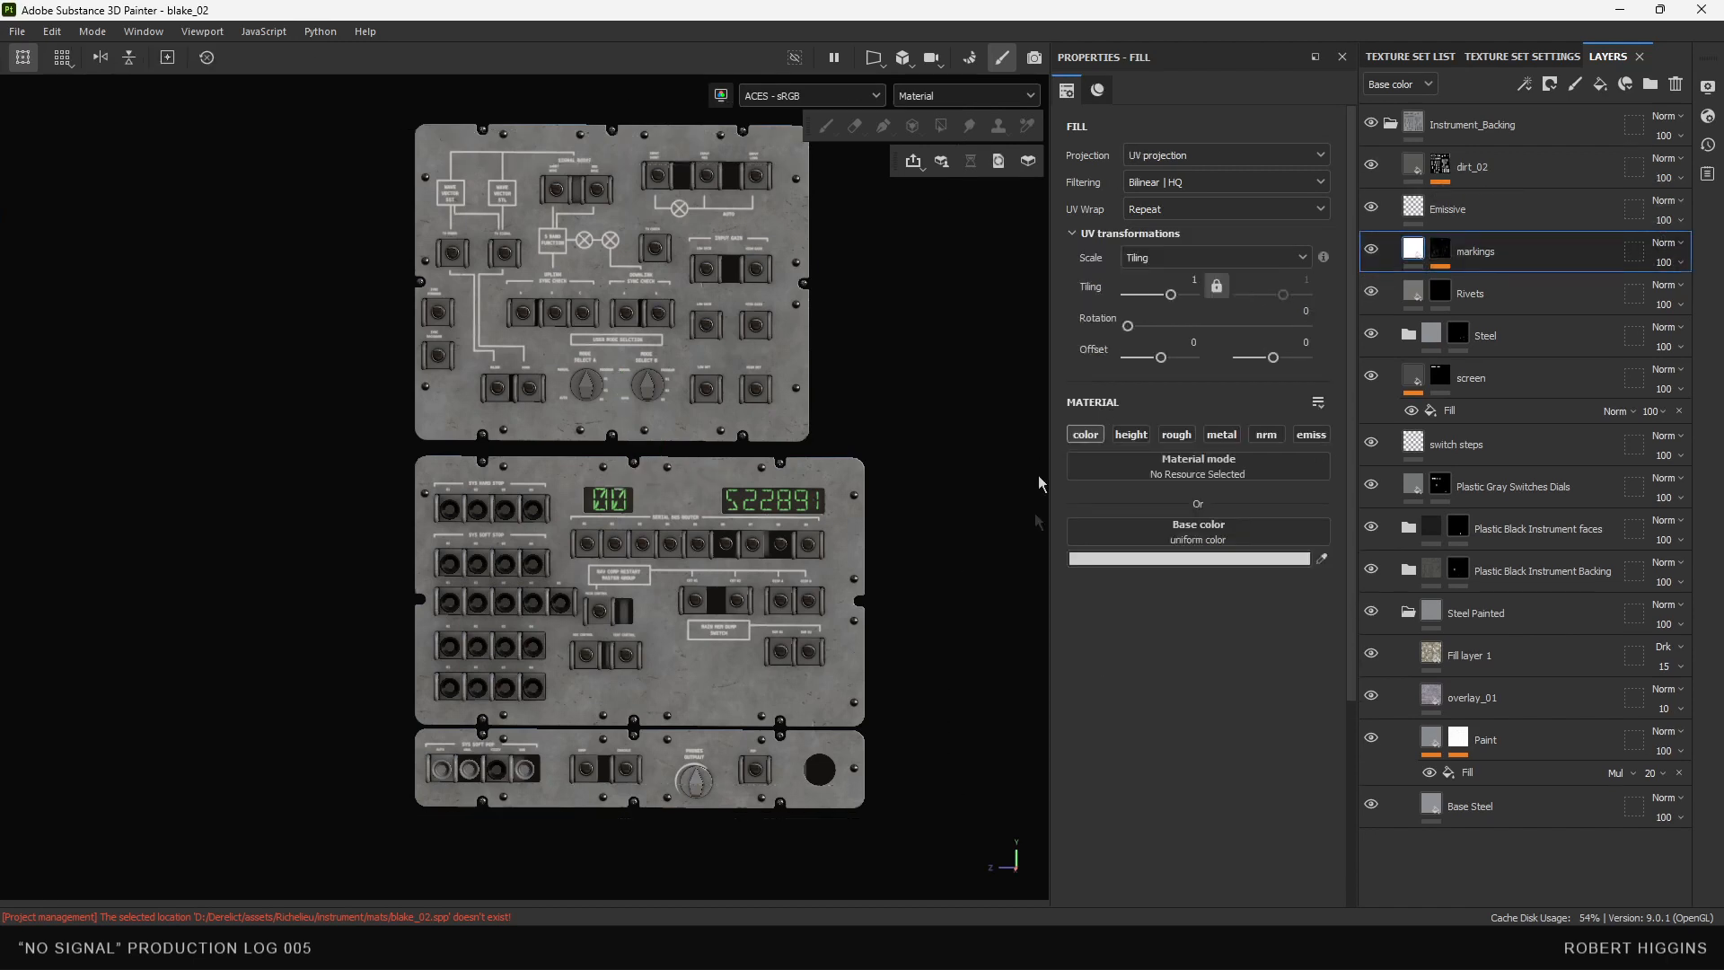
# - Set the markings layer's base color to green, 3DCB79
pyautogui.click(1104, 557)
pyautogui.click(1399, 634)
pyautogui.moveTo(1396, 636); pyautogui.dragTo(1349, 688)
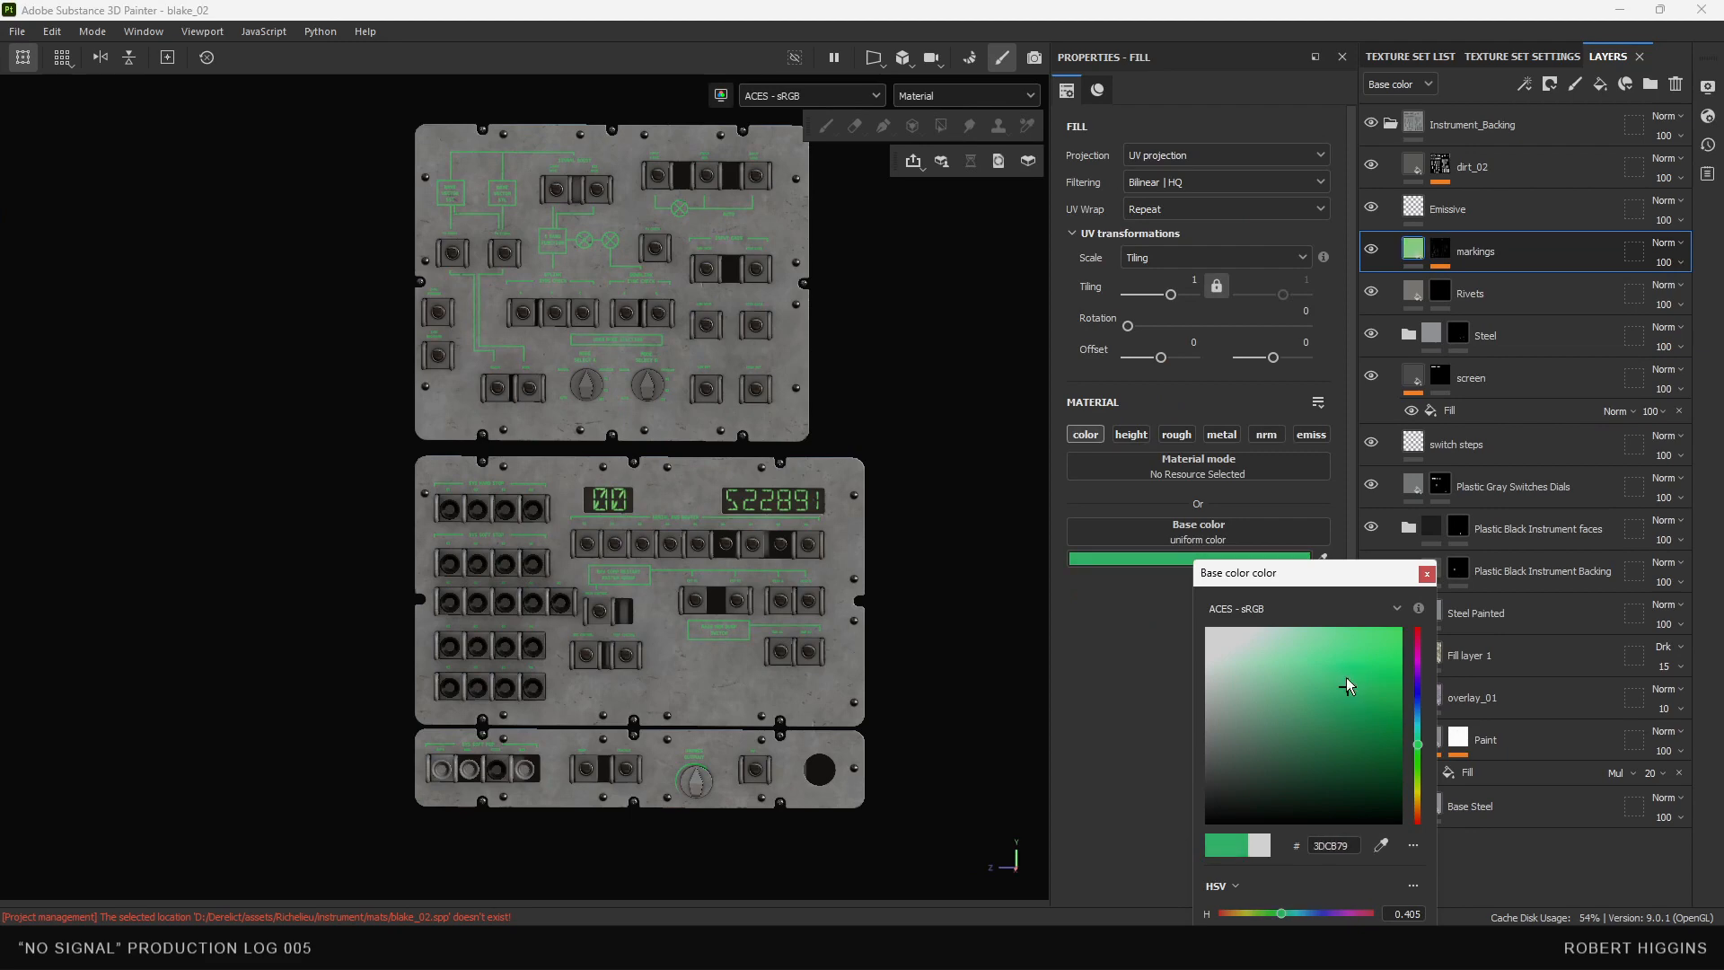
pyautogui.click(1428, 575)
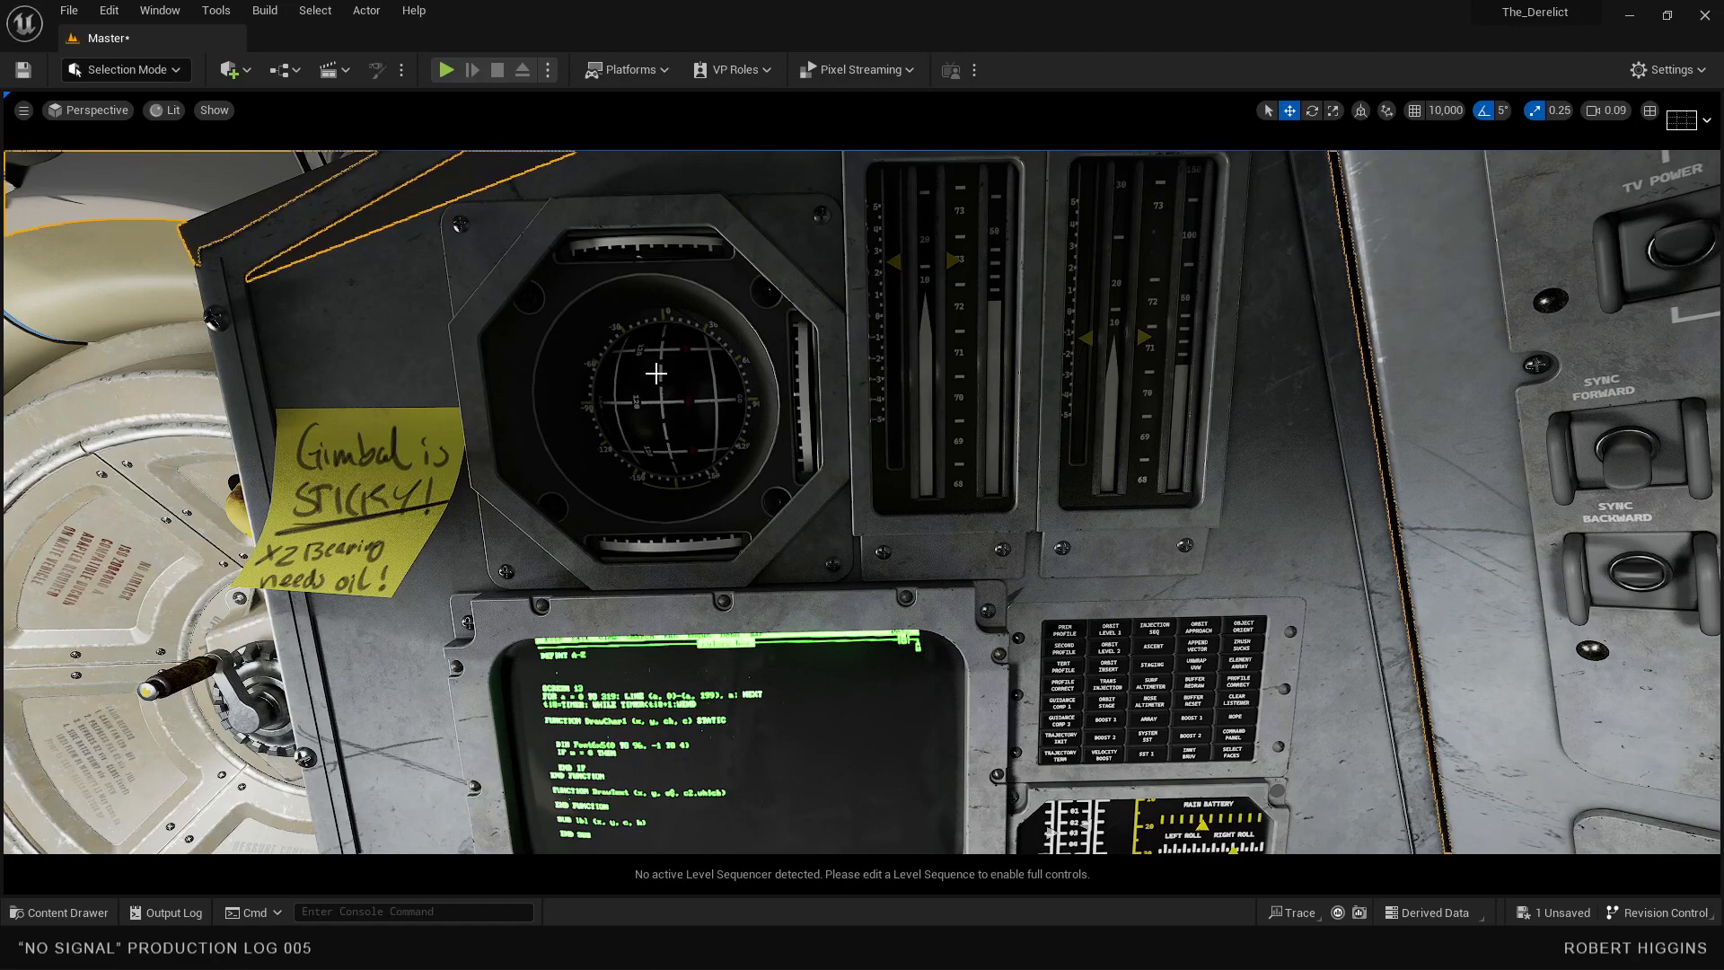
# - Leave Unreal Engine and return to the gimbal sphere among the instrument markings in 3ds Max
pyautogui.click(1632, 24)
pyautogui.rightClick(510, 457)
pyautogui.click(519, 163)
pyautogui.hotkey('ctrl', 'z')
pyautogui.moveTo(588, 469); pyautogui.dragTo(571, 484, button='middle')
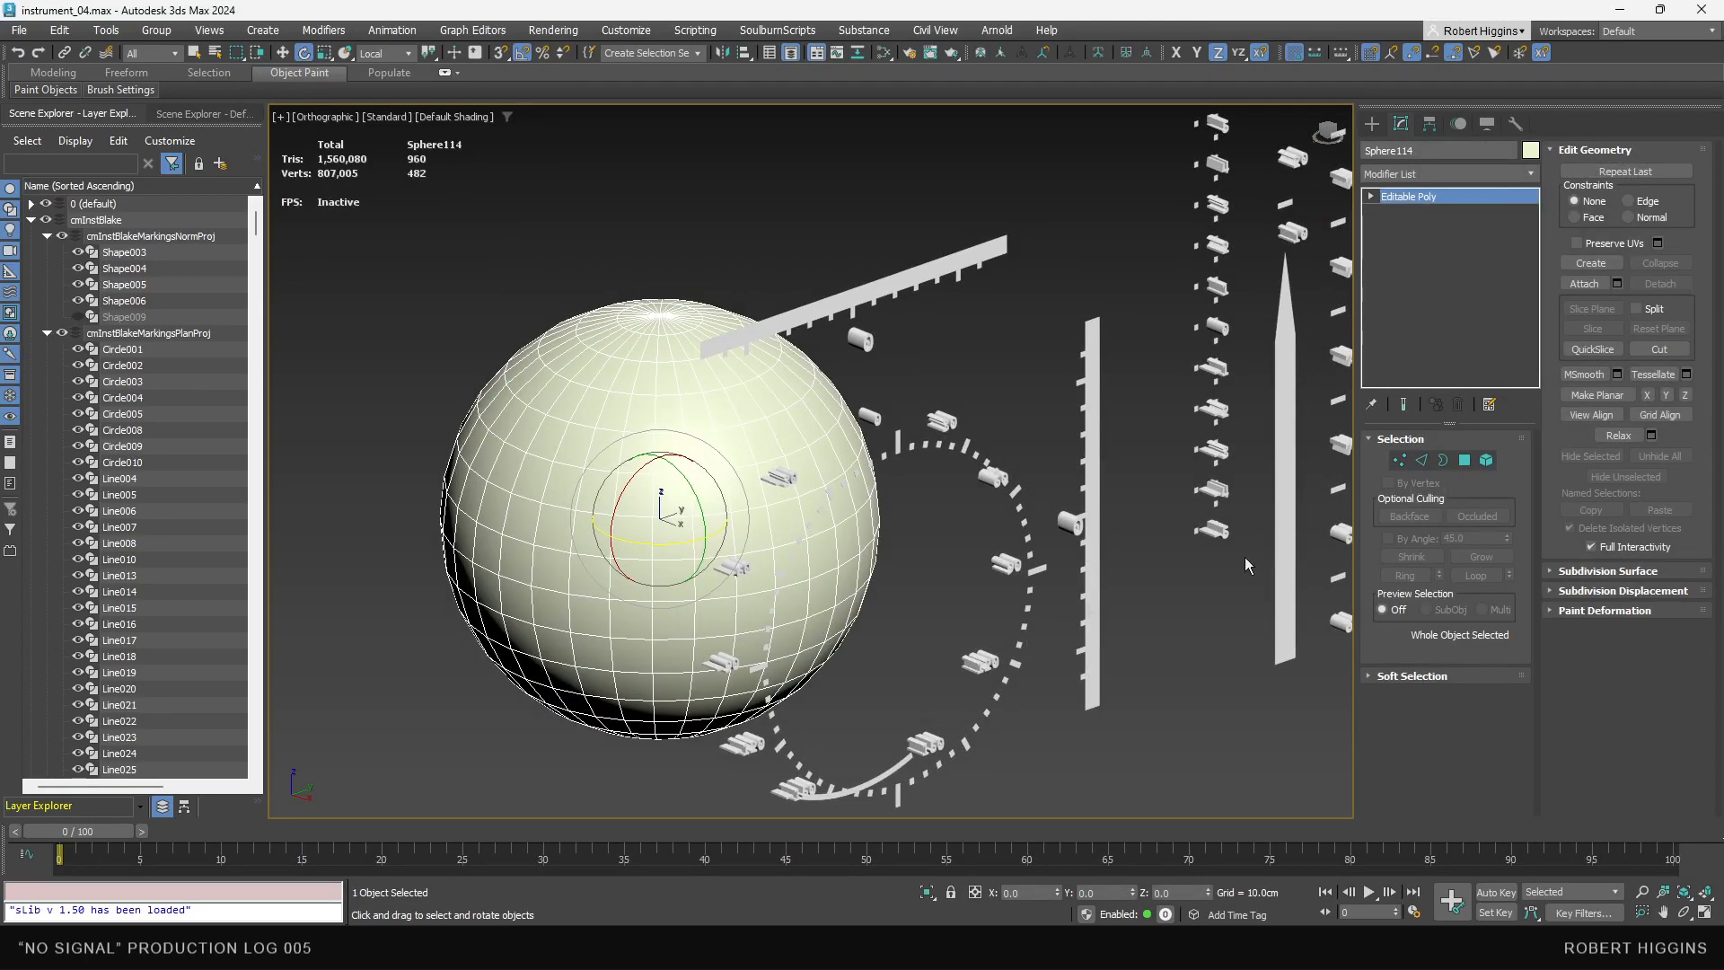
# - Try to create a shape from a vertical run of edges on the gimbal sphere
pyautogui.click(1420, 461)
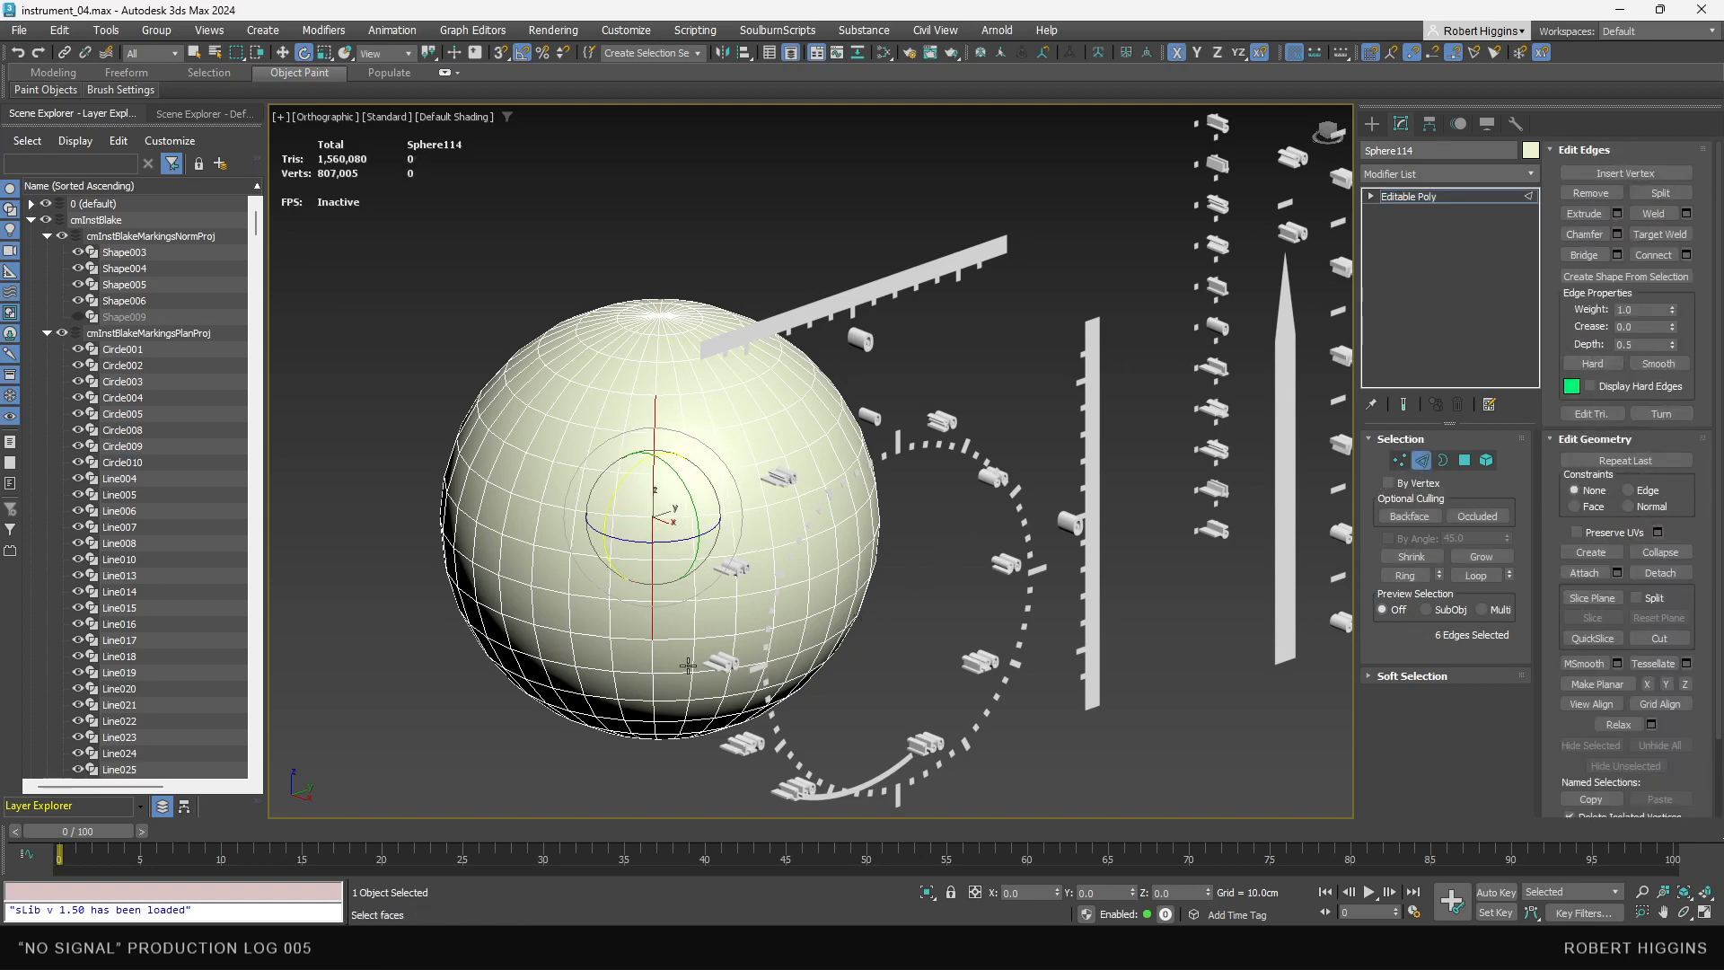
pyautogui.keyDown('ctrl'); pyautogui.click(652, 657); pyautogui.keyUp('ctrl')
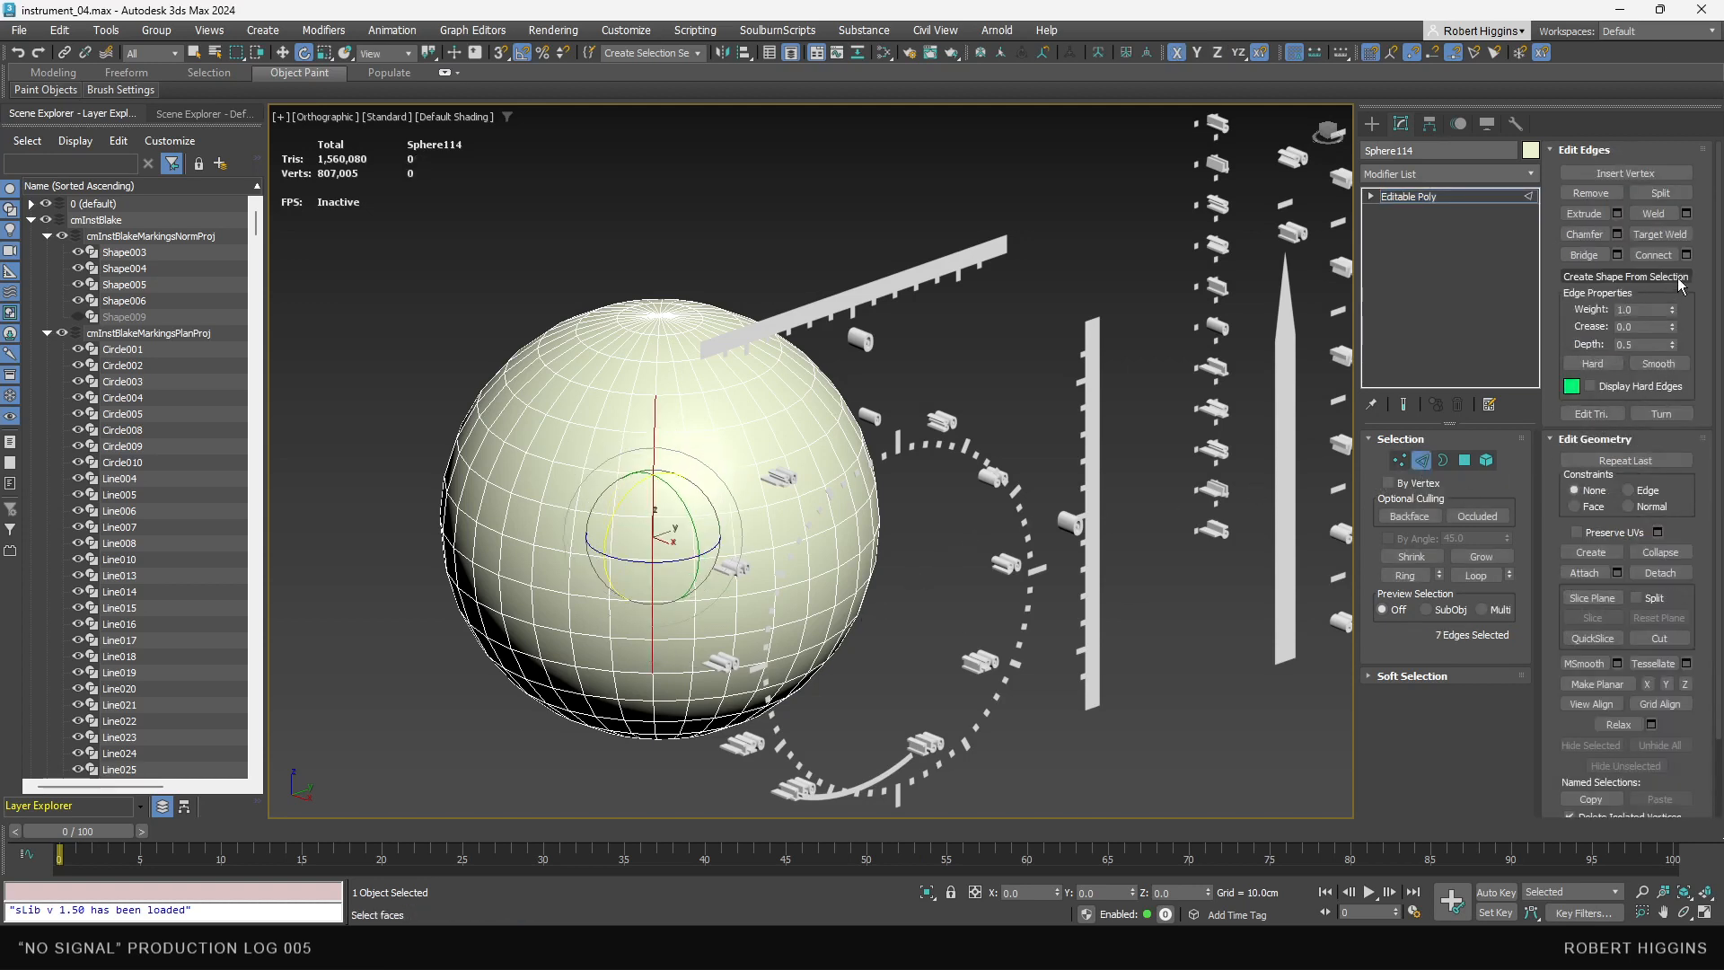
pyautogui.click(1625, 276)
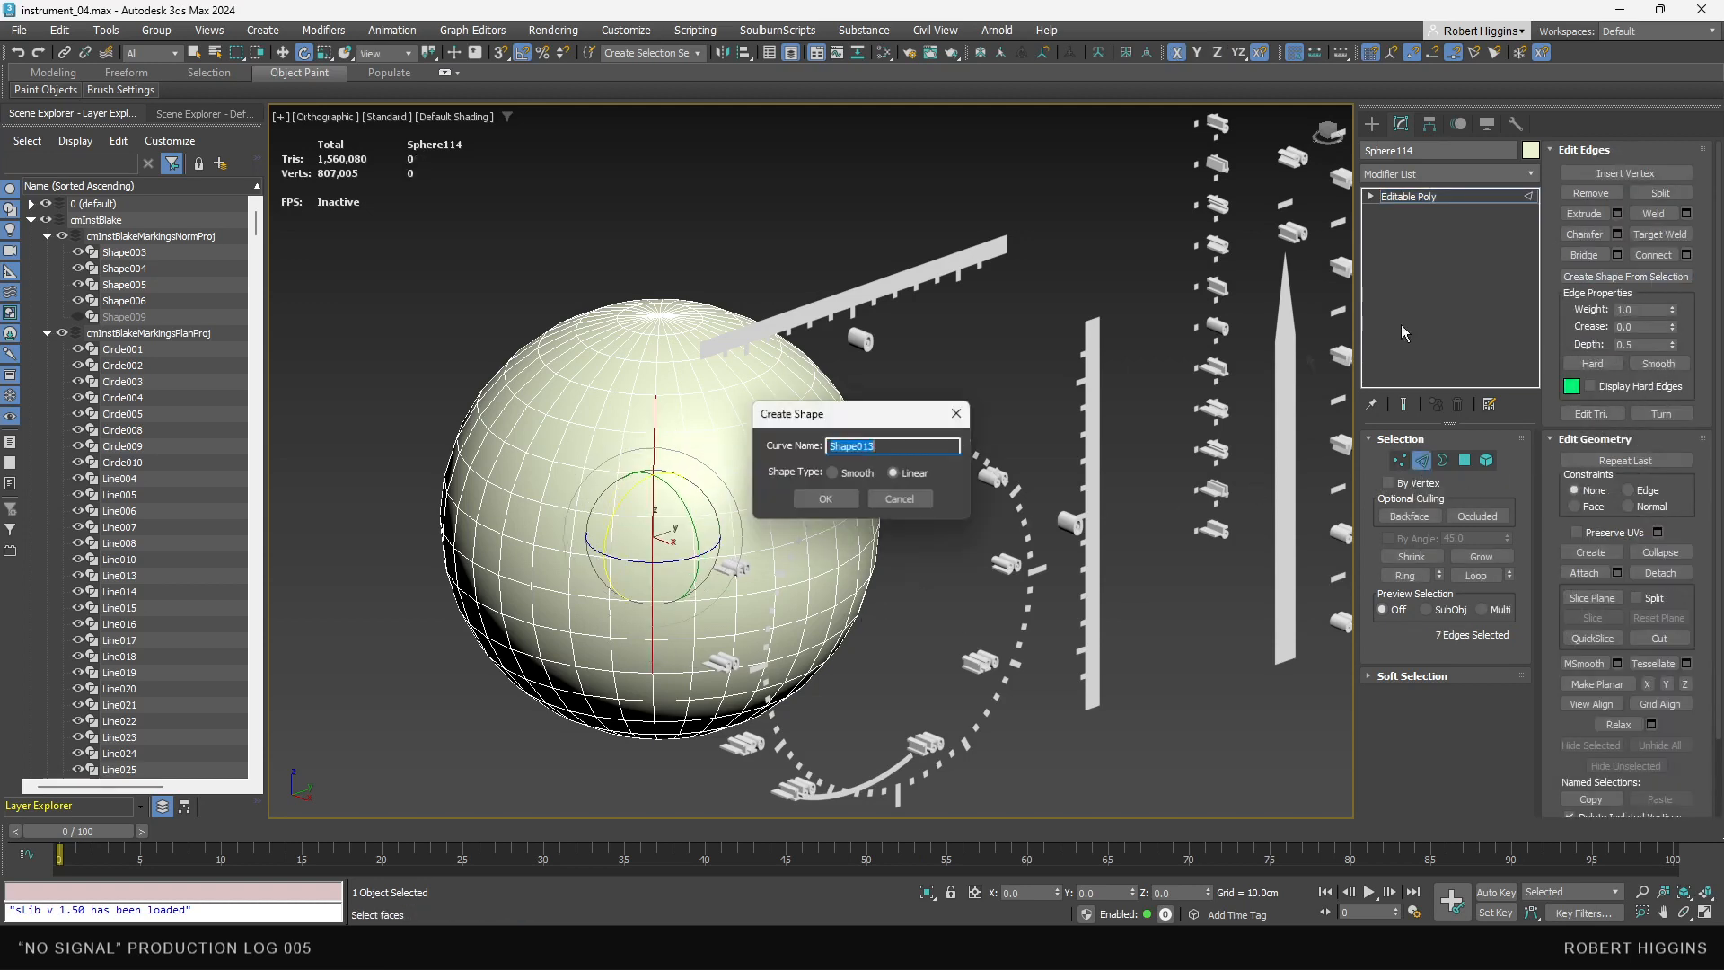
pyautogui.click(898, 500)
pyautogui.click(1437, 198)
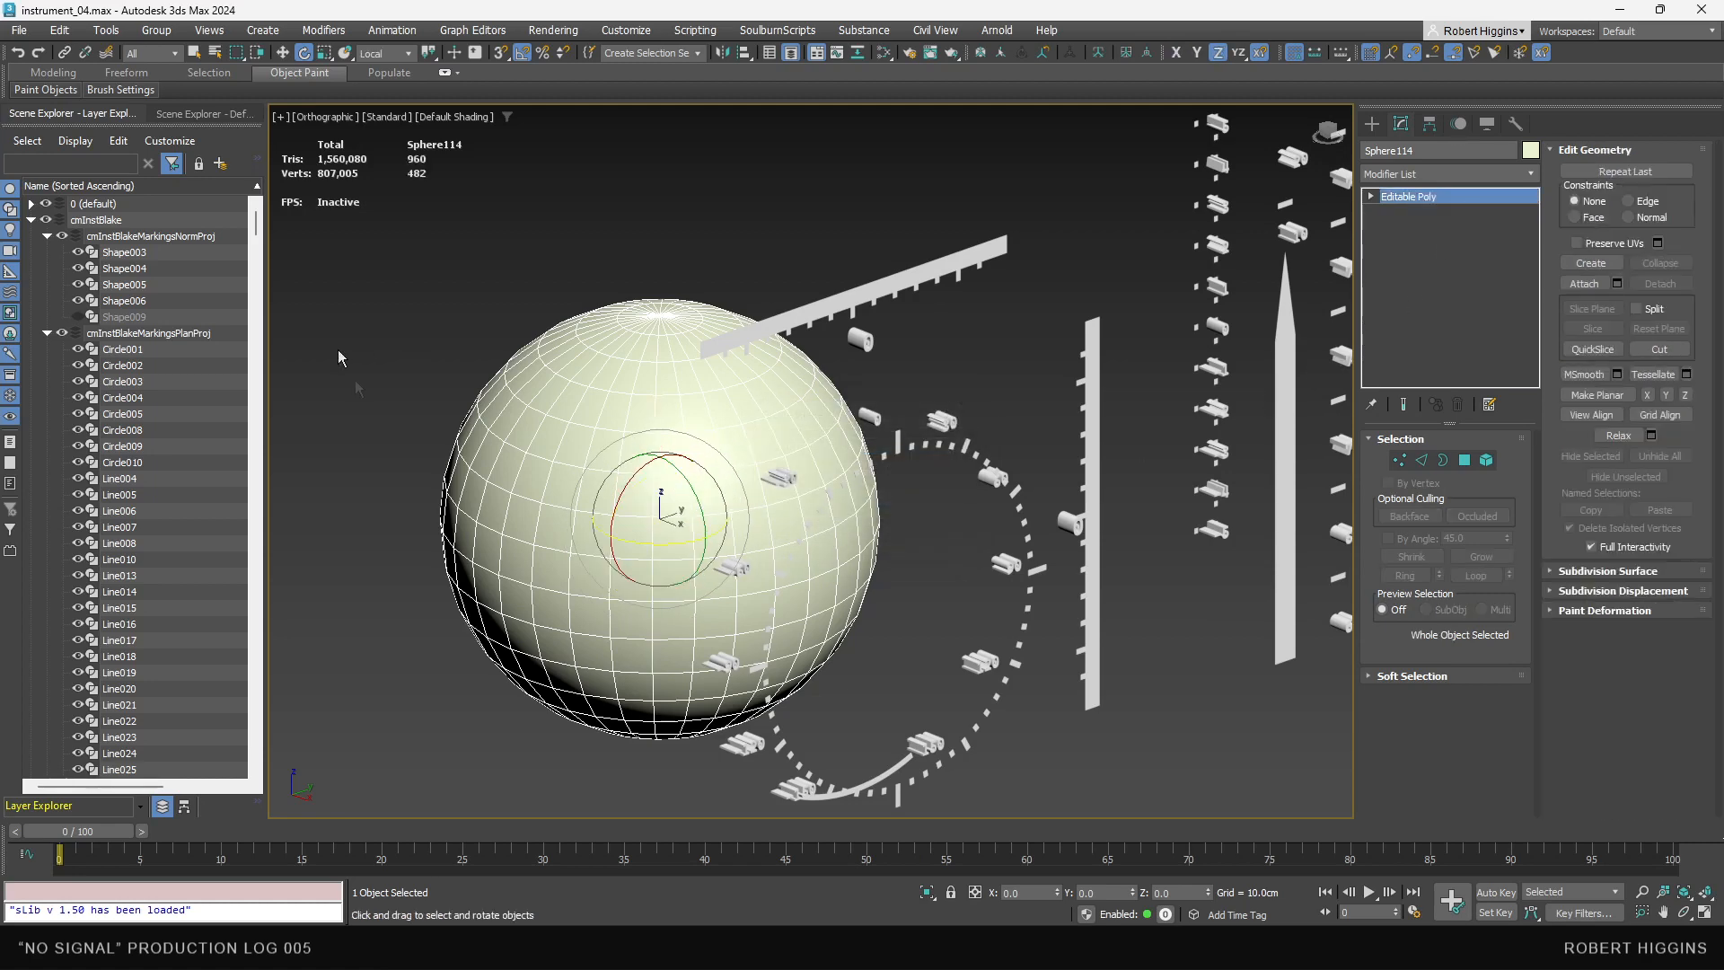
# - Unhide Shape009, the grid marking around the sphere, and inspect its modifier stack and numbering
pyautogui.rightClick(427, 429)
pyautogui.click(488, 219)
pyautogui.click(77, 316)
pyautogui.scroll(3, 577, 452)
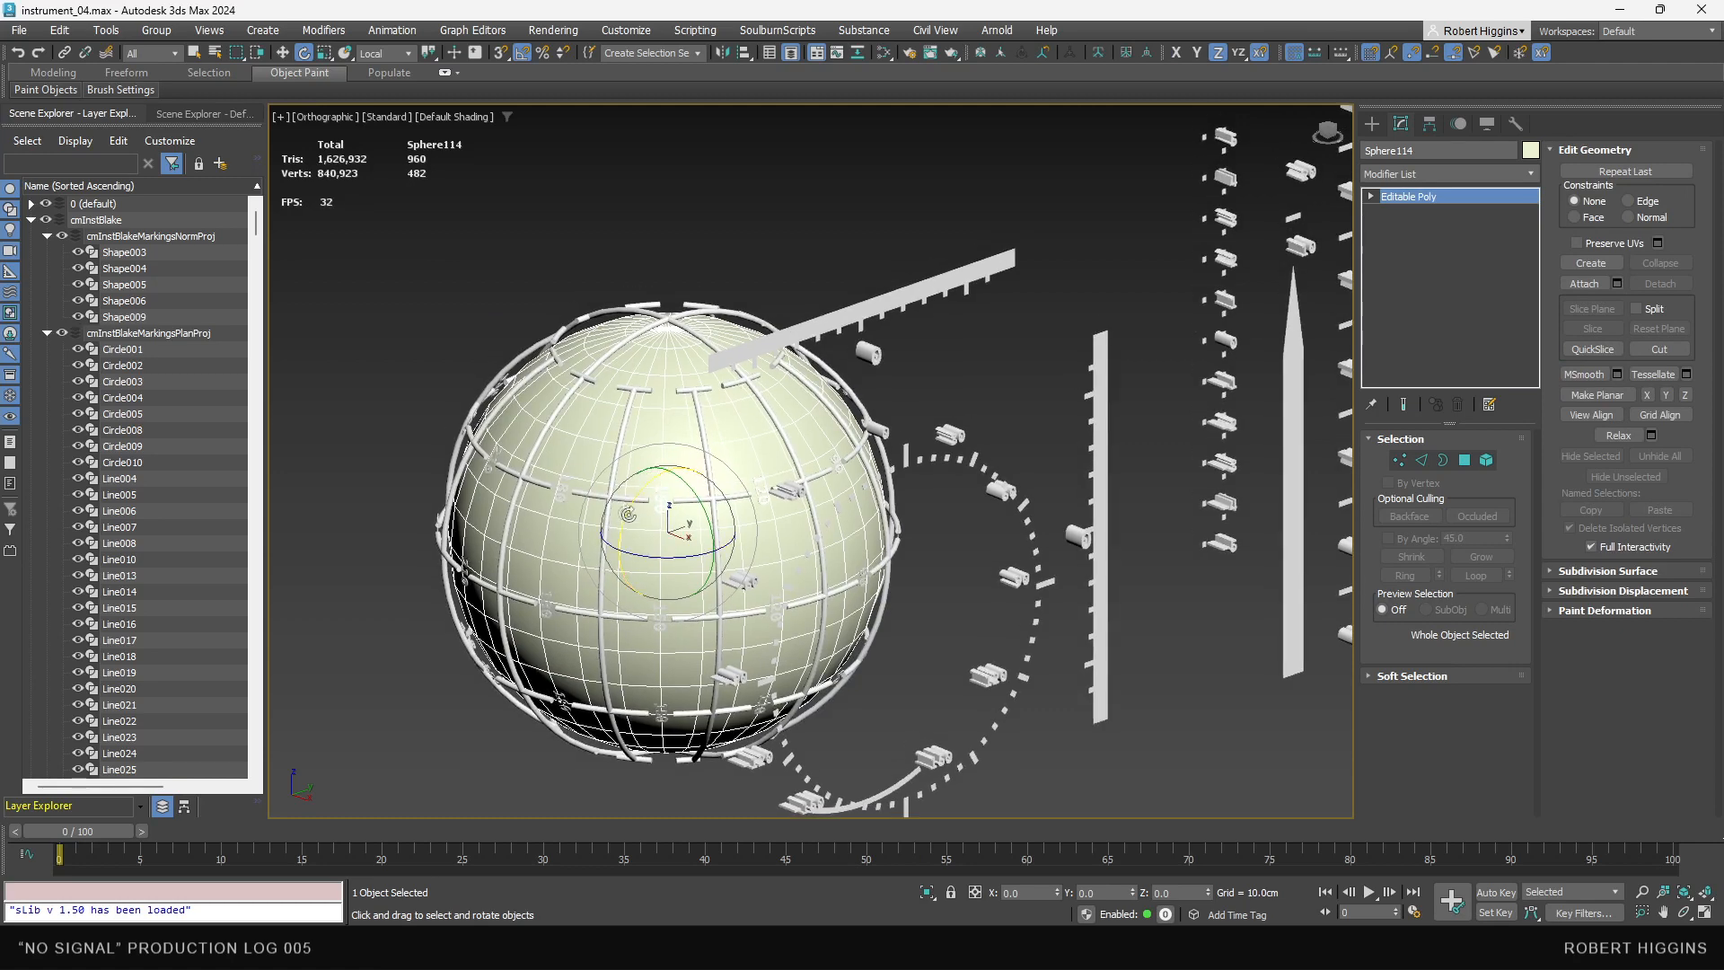
pyautogui.click(638, 411)
pyautogui.scroll(2, 638, 404)
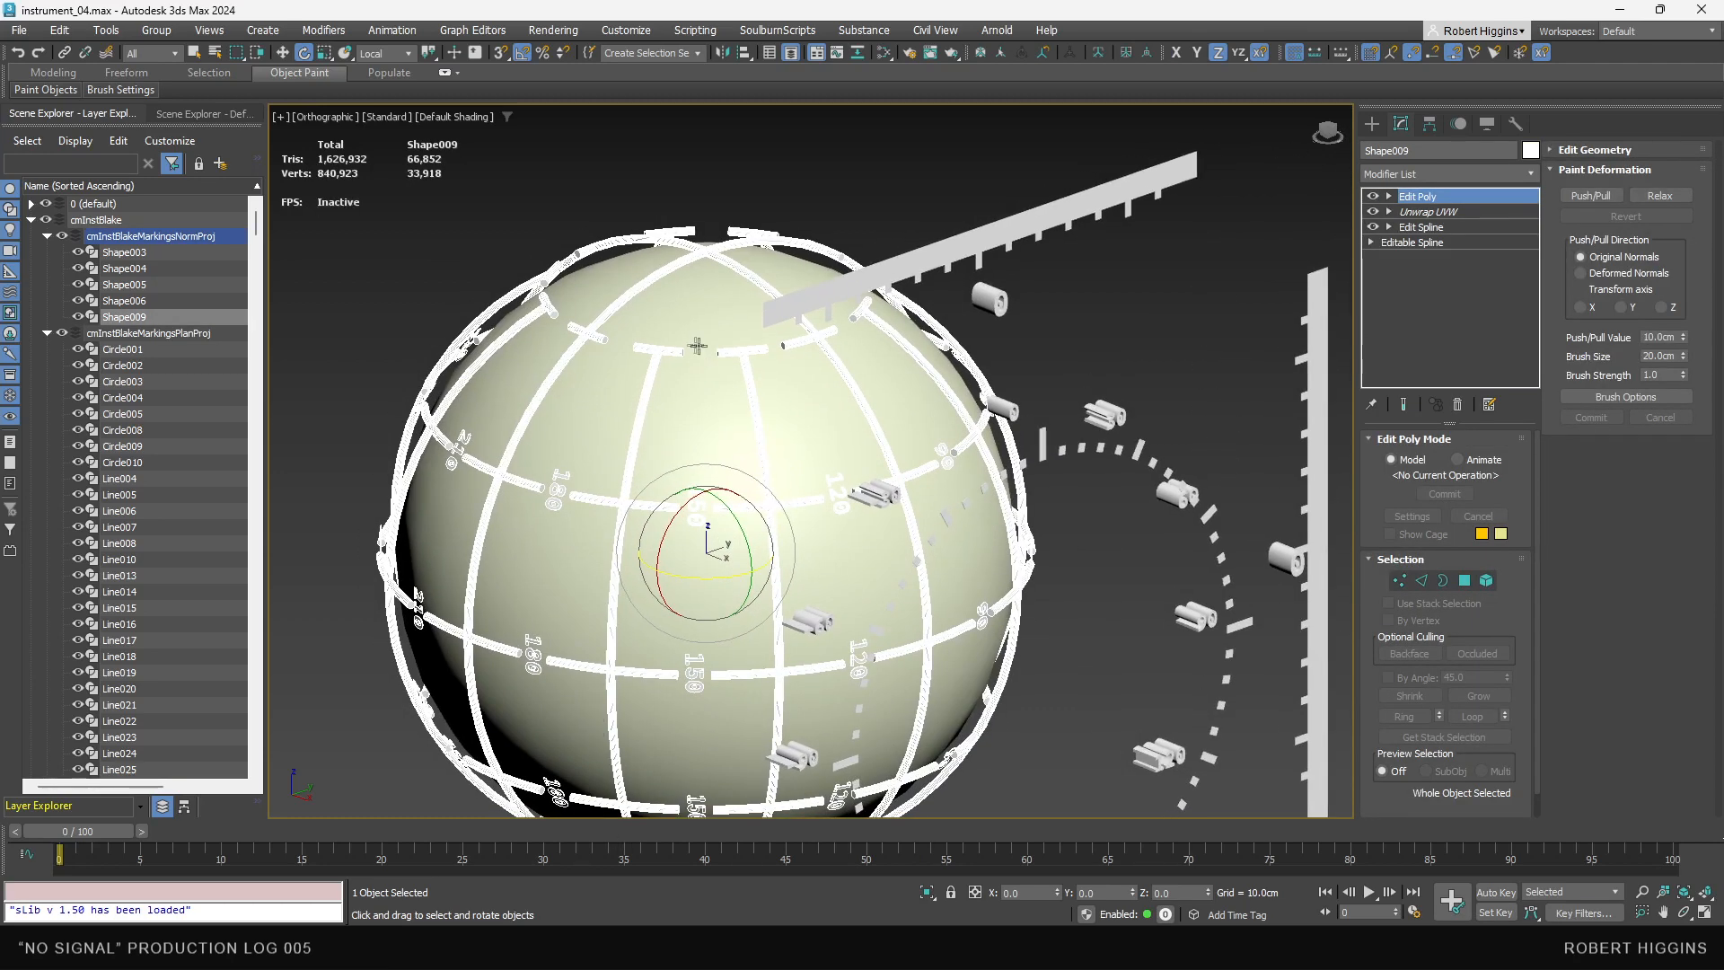
pyautogui.click(487, 246)
pyautogui.keyDown('alt'); pyautogui.moveTo(487, 246); pyautogui.dragTo(1194, 260, button='middle'); pyautogui.keyUp('alt')
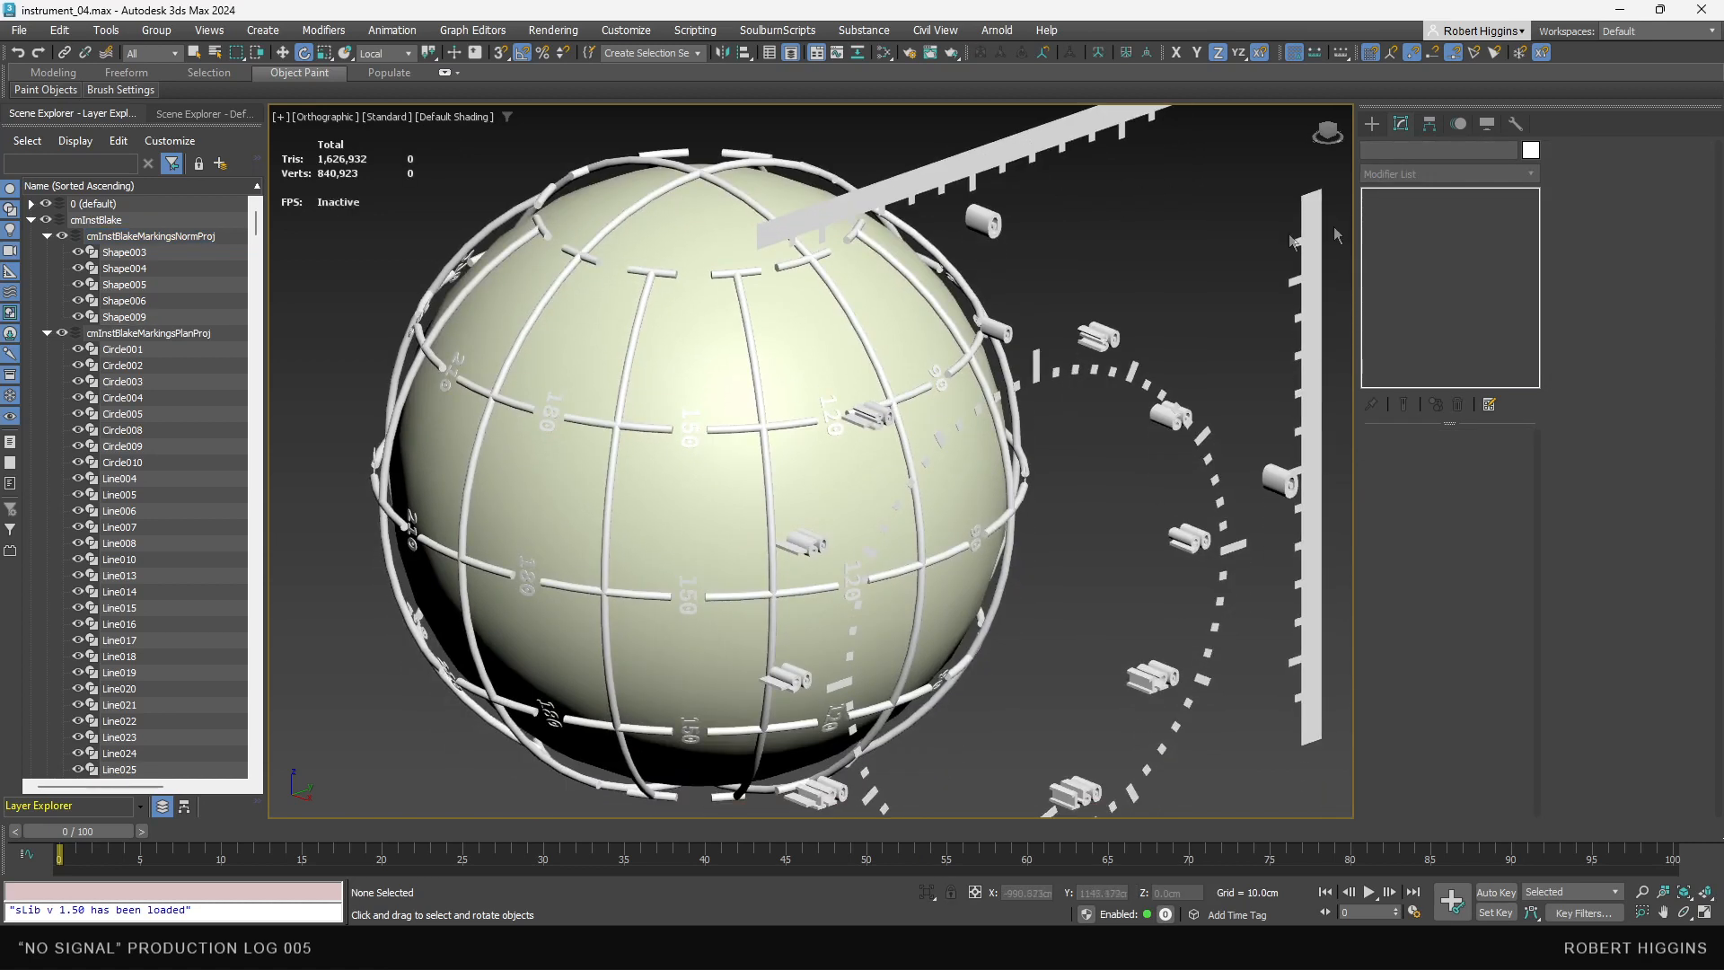
# - Place a "70" text spline on the front surface of the sphere using AutoGrid
pyautogui.click(1371, 124)
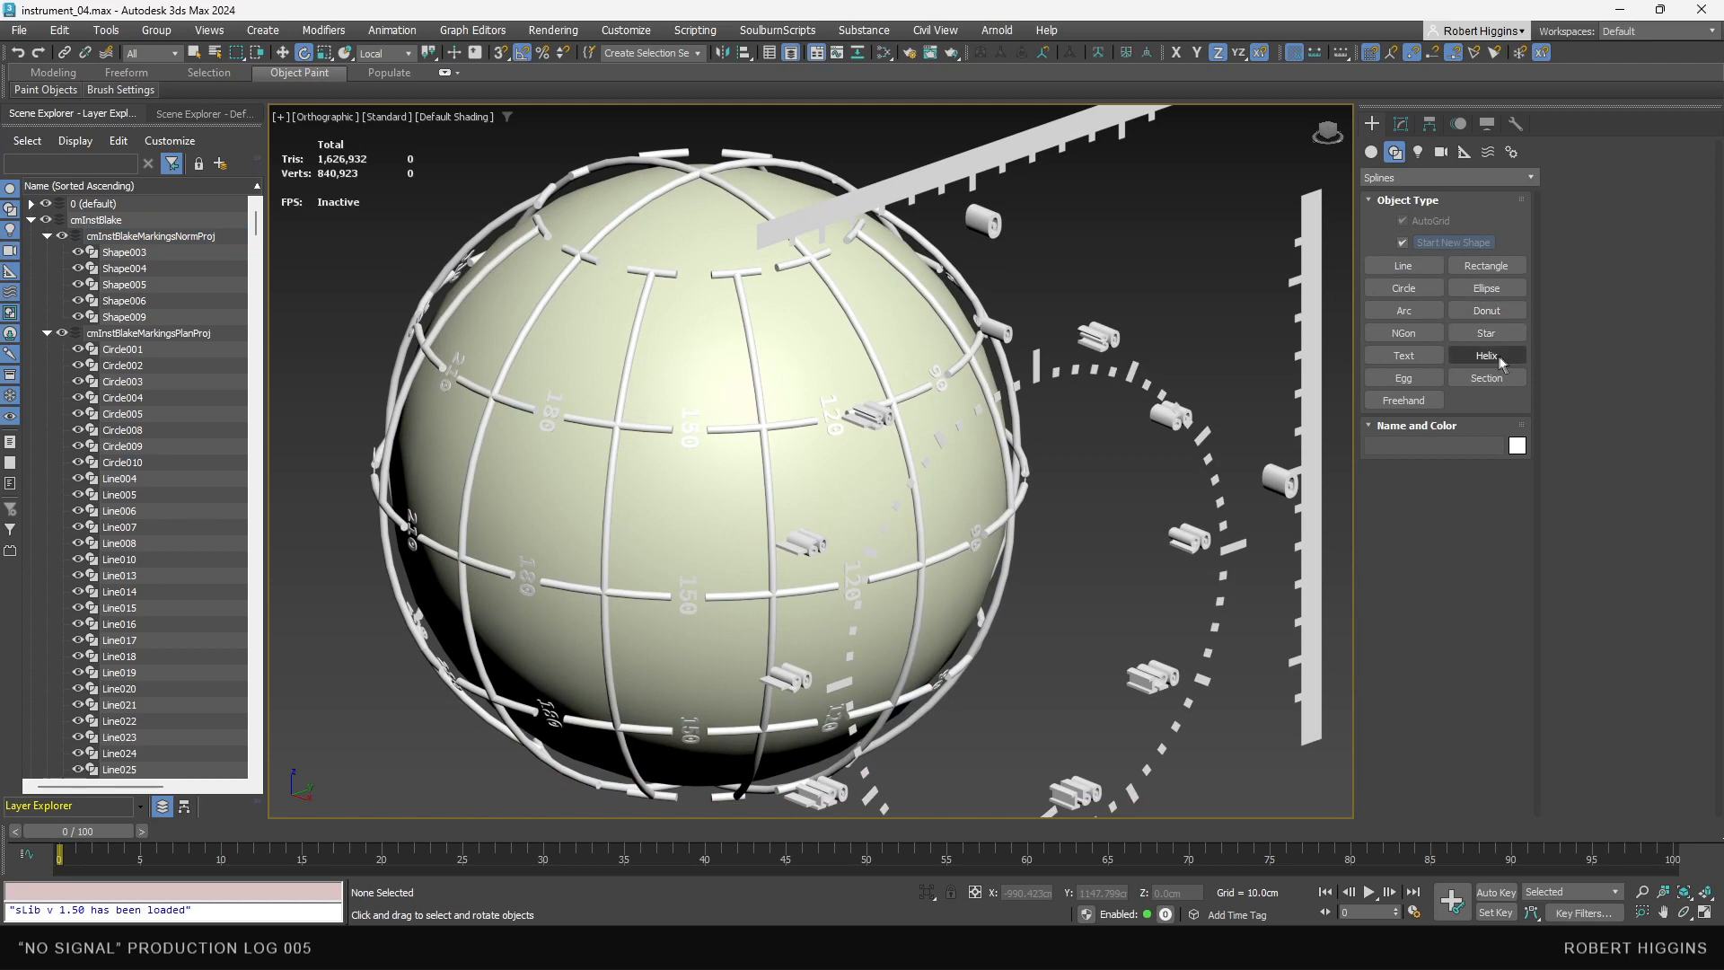
pyautogui.click(1403, 356)
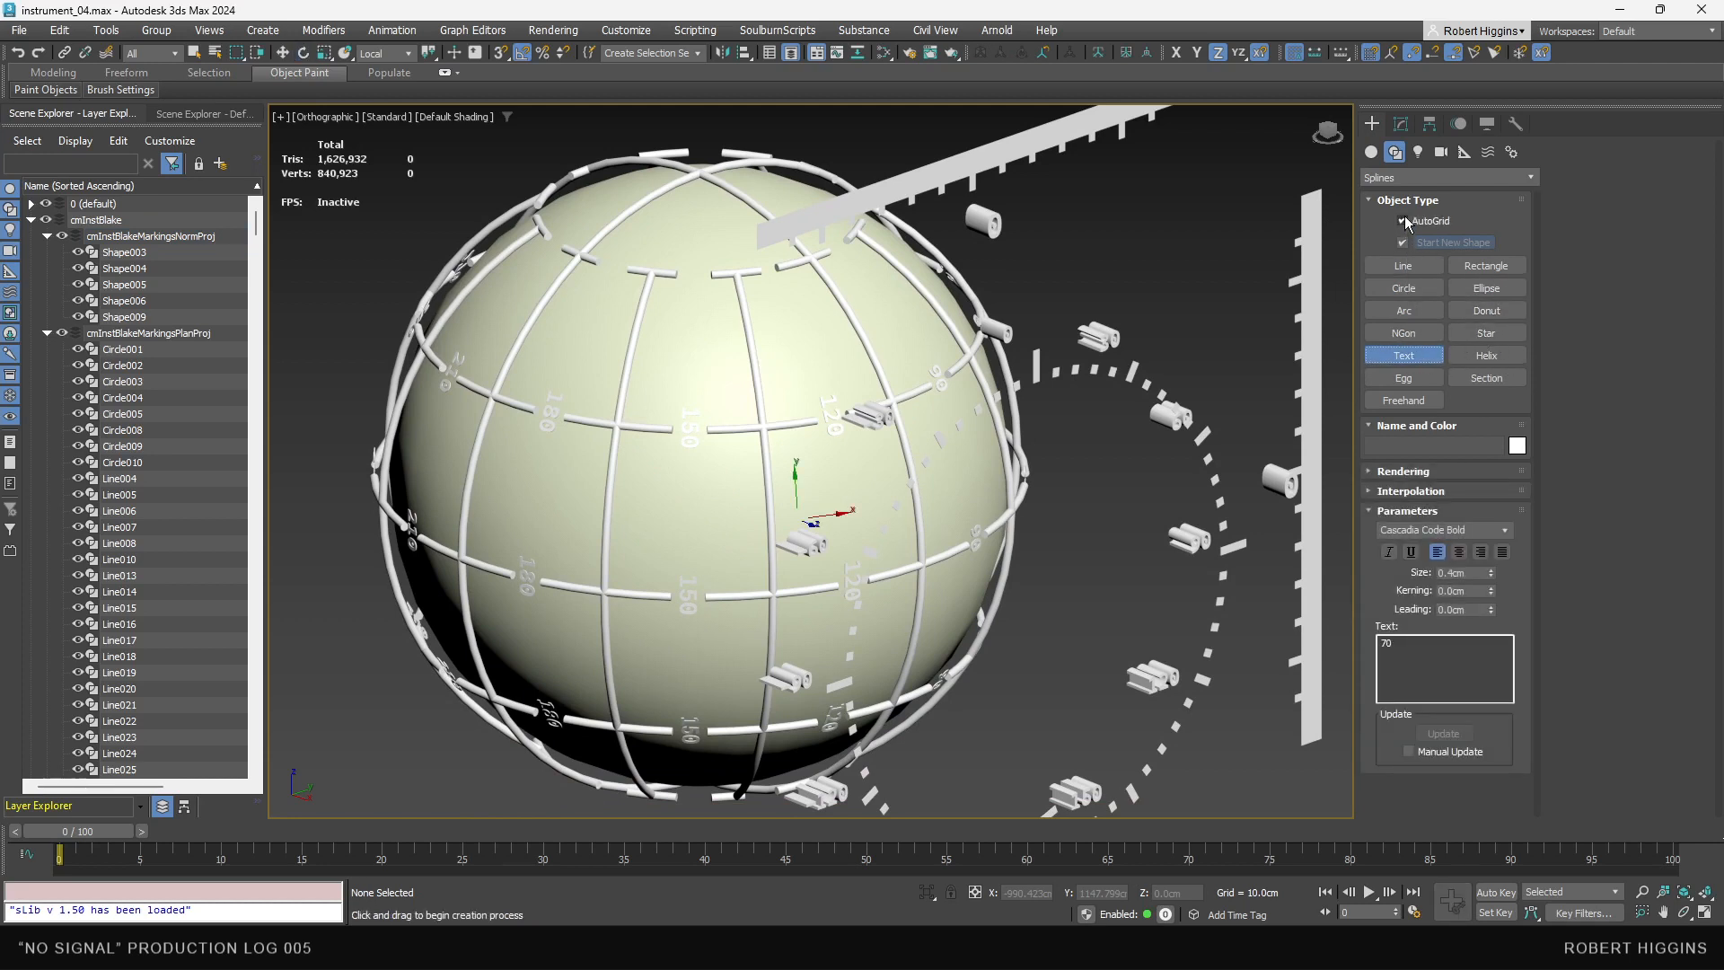
pyautogui.click(660, 526)
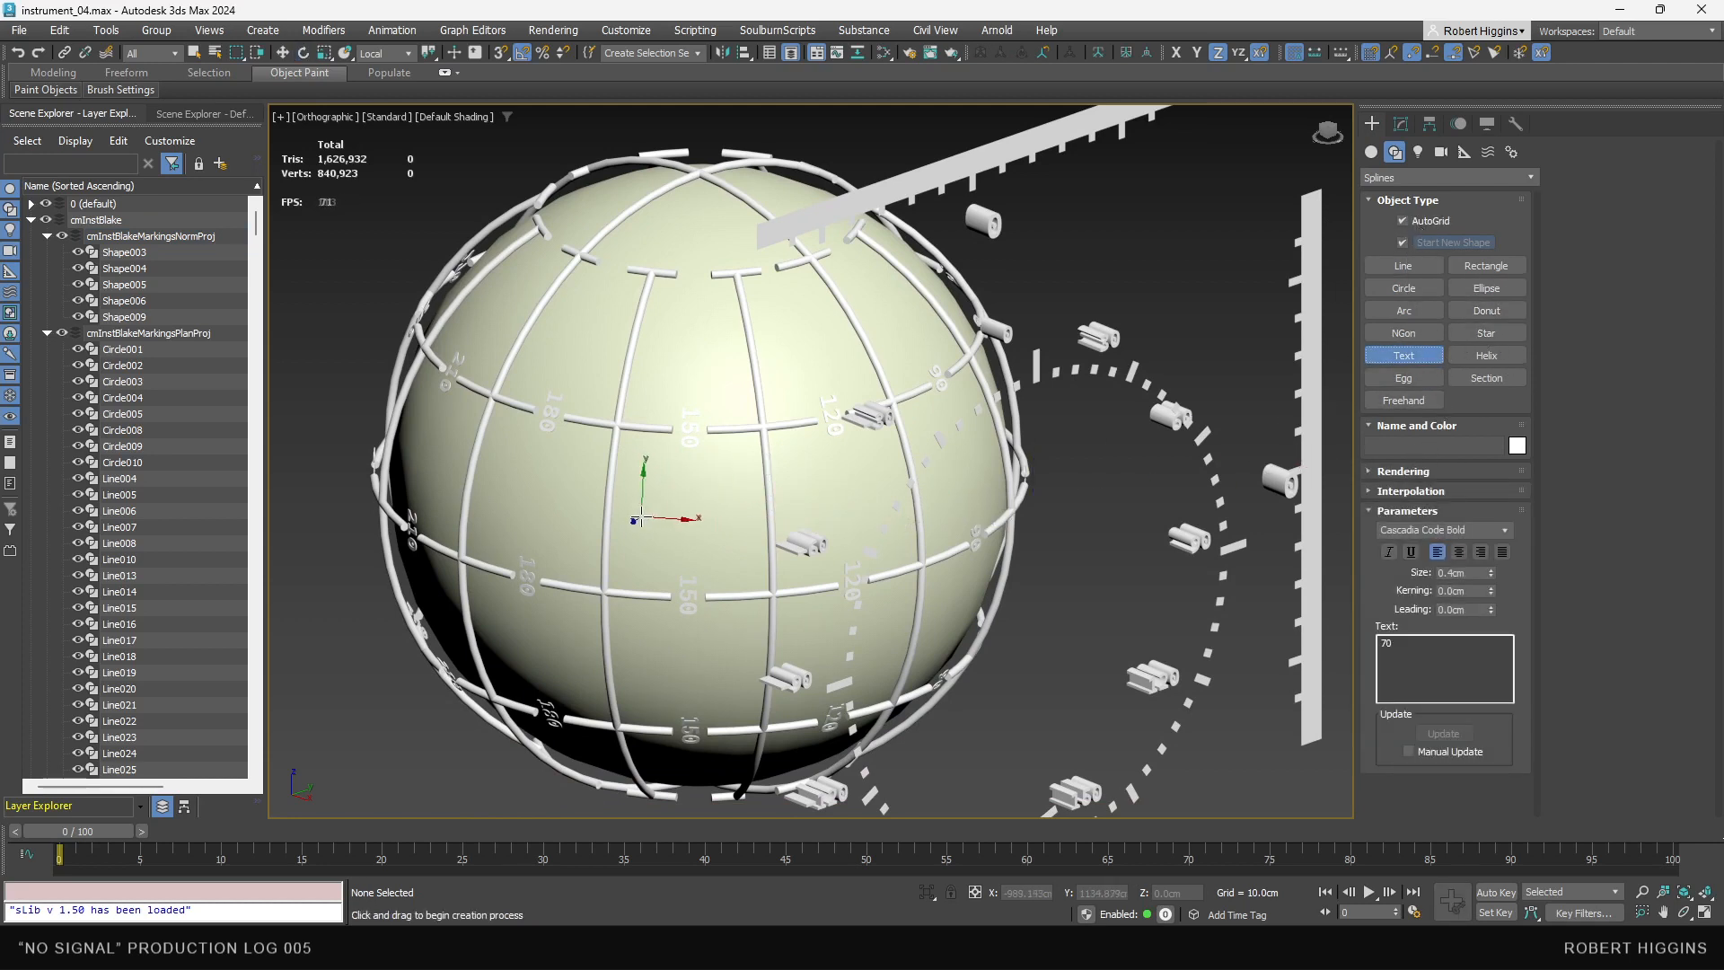
pyautogui.moveTo(666, 526); pyautogui.dragTo(679, 539)
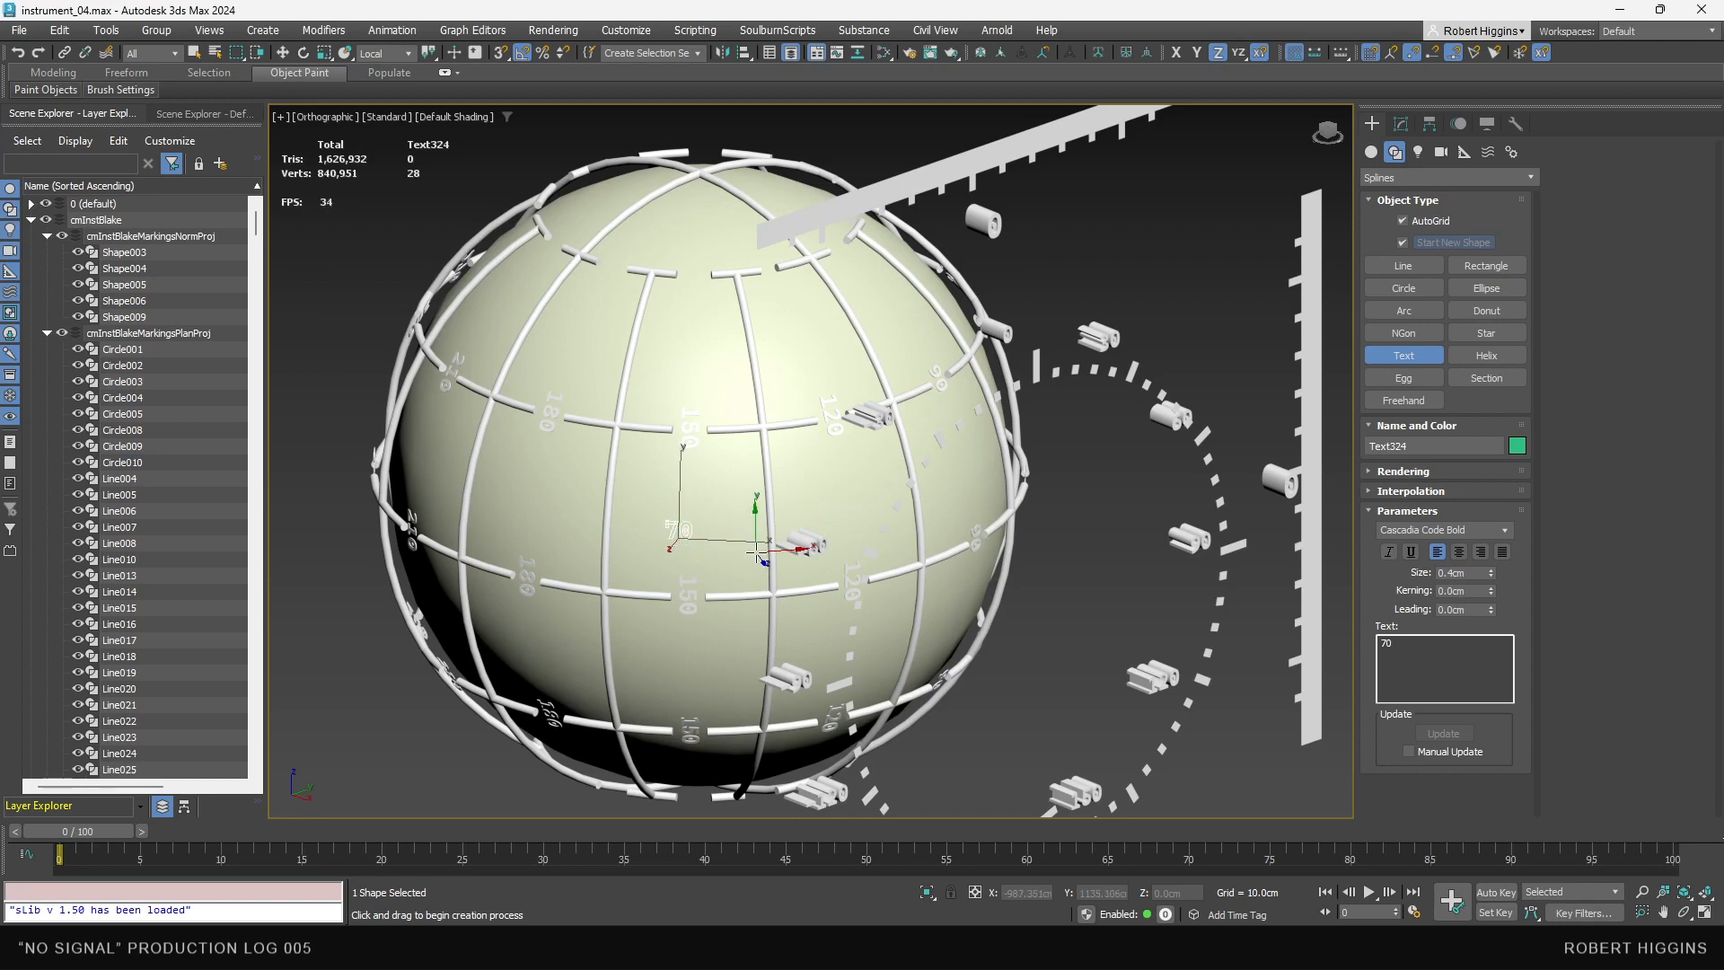
# - Rotate the "70" text on the sphere's surface to match the direction of the neighbouring 150 labels
pyautogui.press('e')
pyautogui.press('w')
pyautogui.press('e')
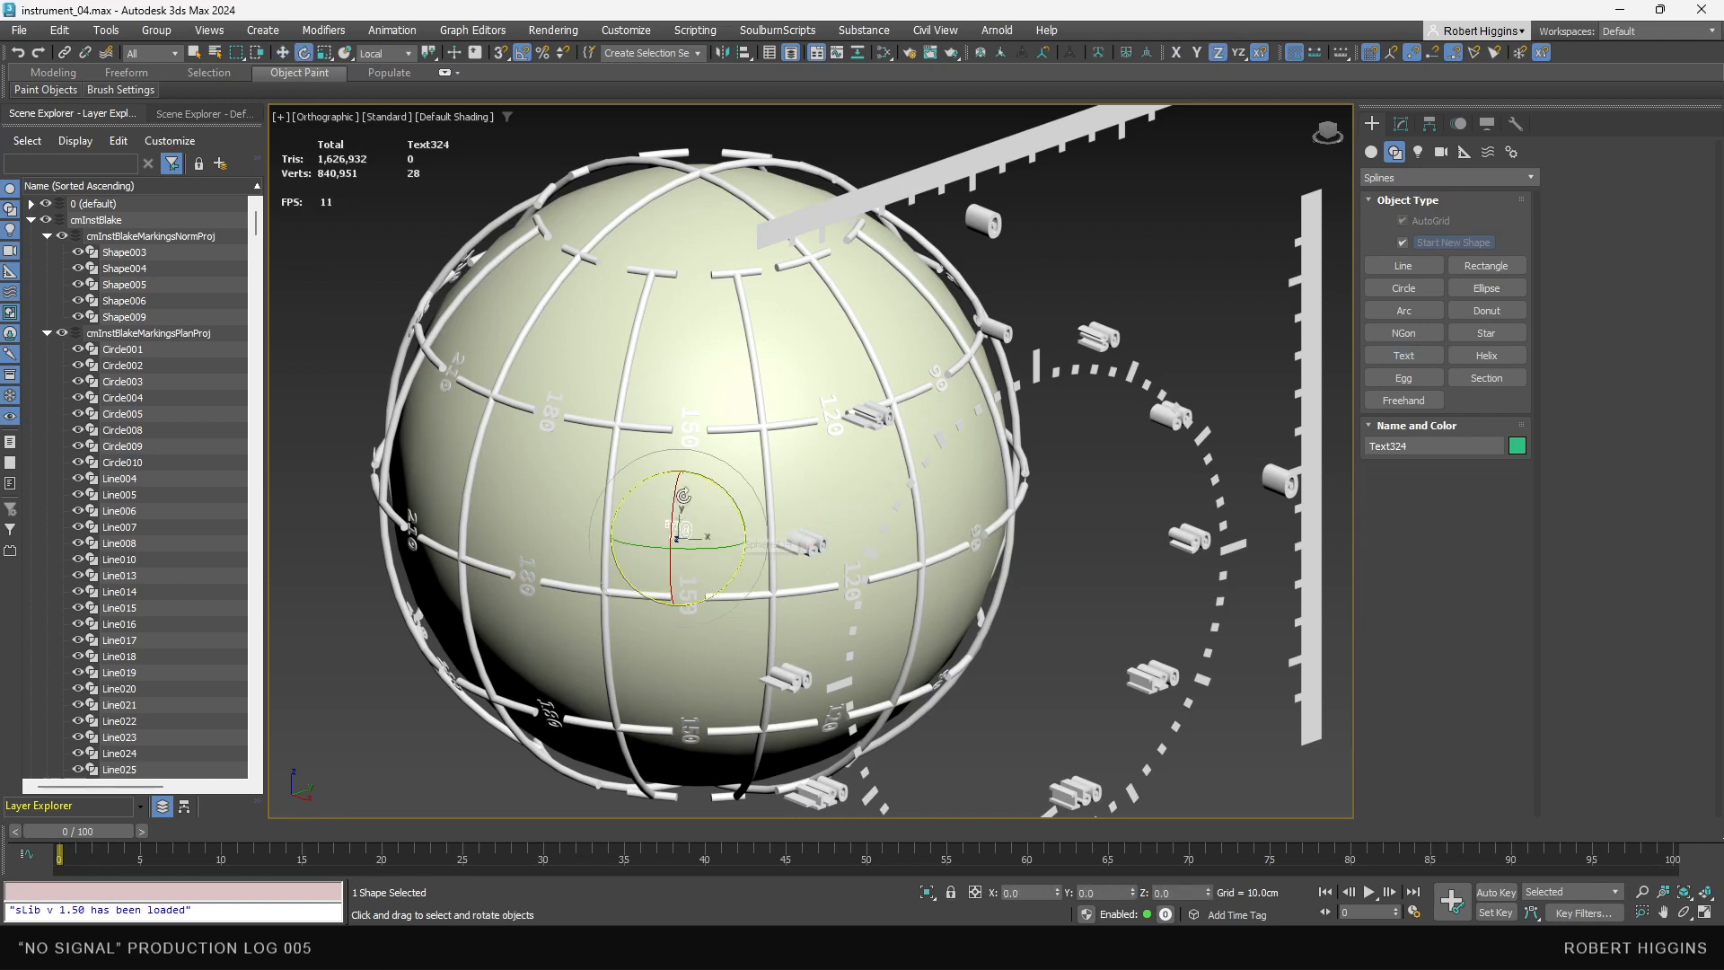
pyautogui.moveTo(717, 485); pyautogui.dragTo(787, 601)
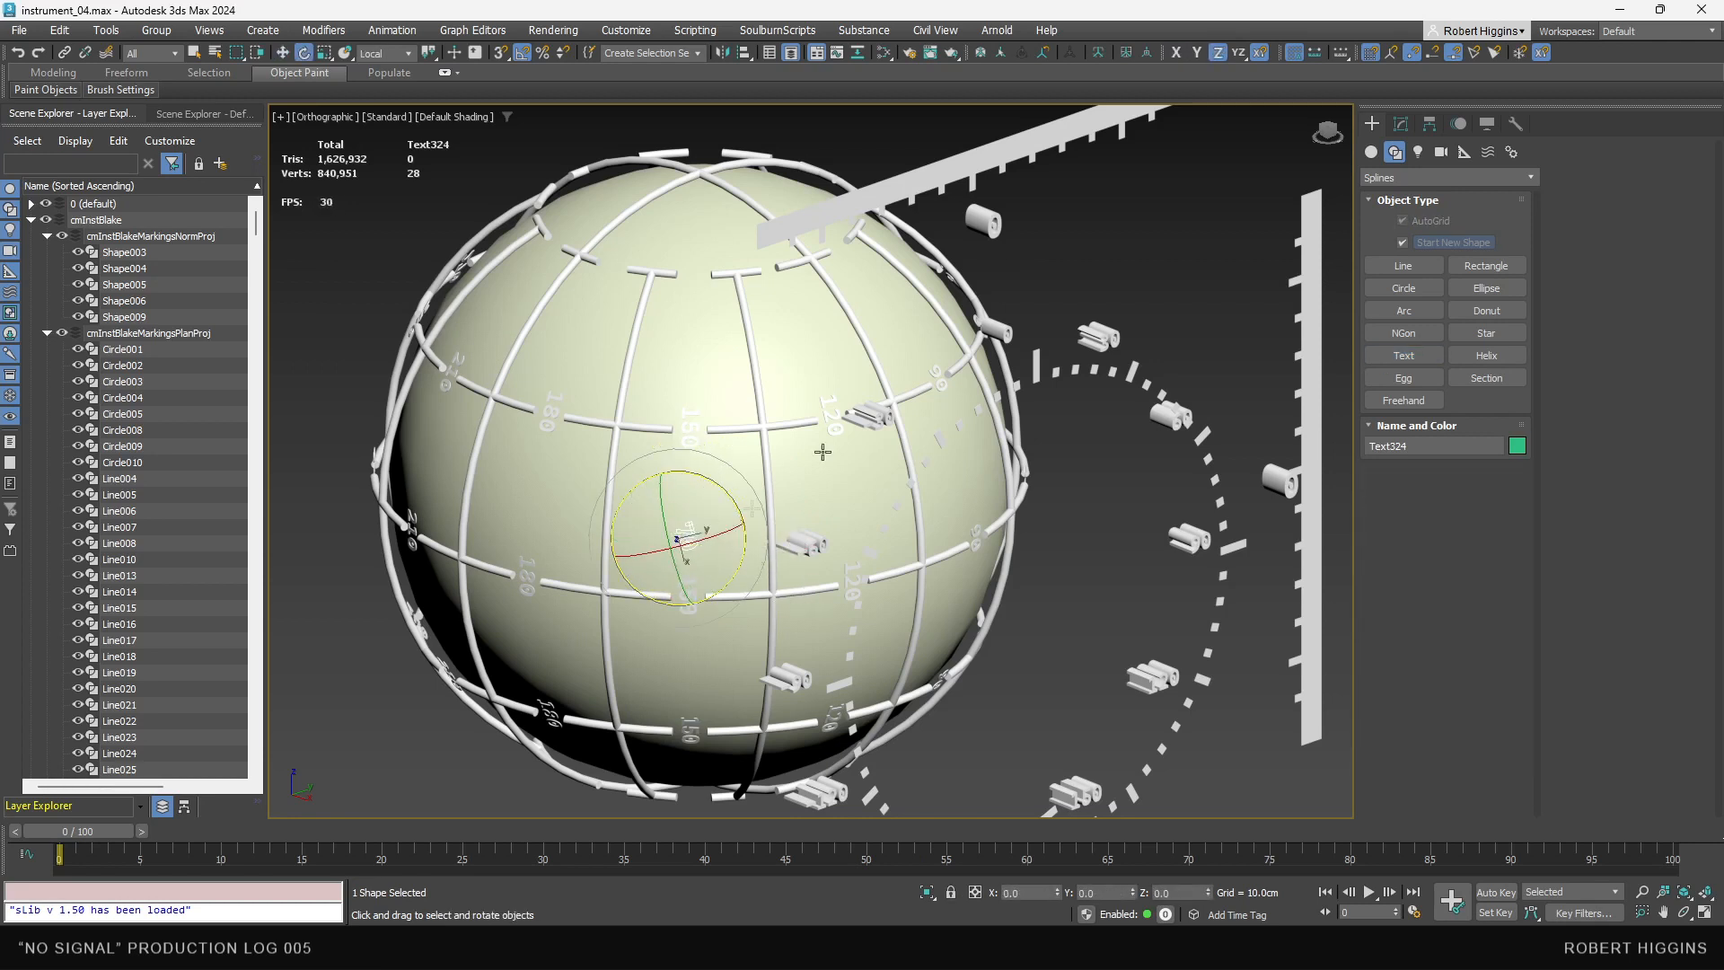
pyautogui.moveTo(730, 483); pyautogui.dragTo(746, 497)
# - Move only the "70" text's pivot to the sphere's centre by aligning it to the sphere
pyautogui.click(1430, 126)
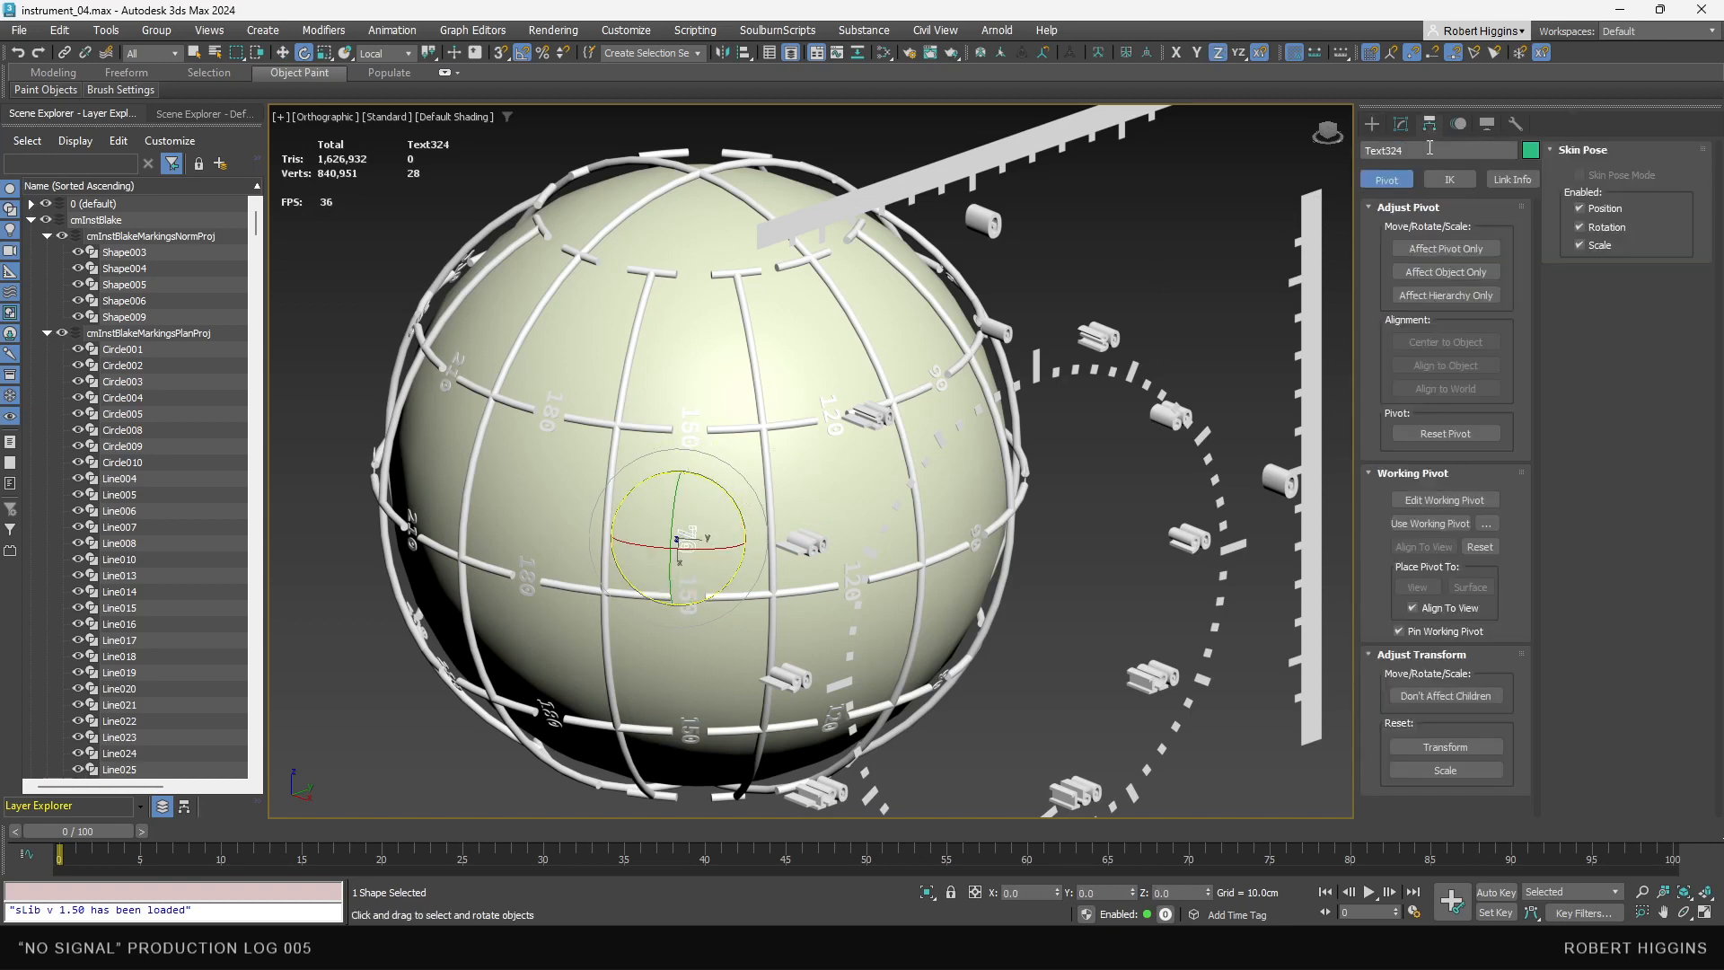
pyautogui.click(1428, 249)
pyautogui.hotkey('alt', 'a')
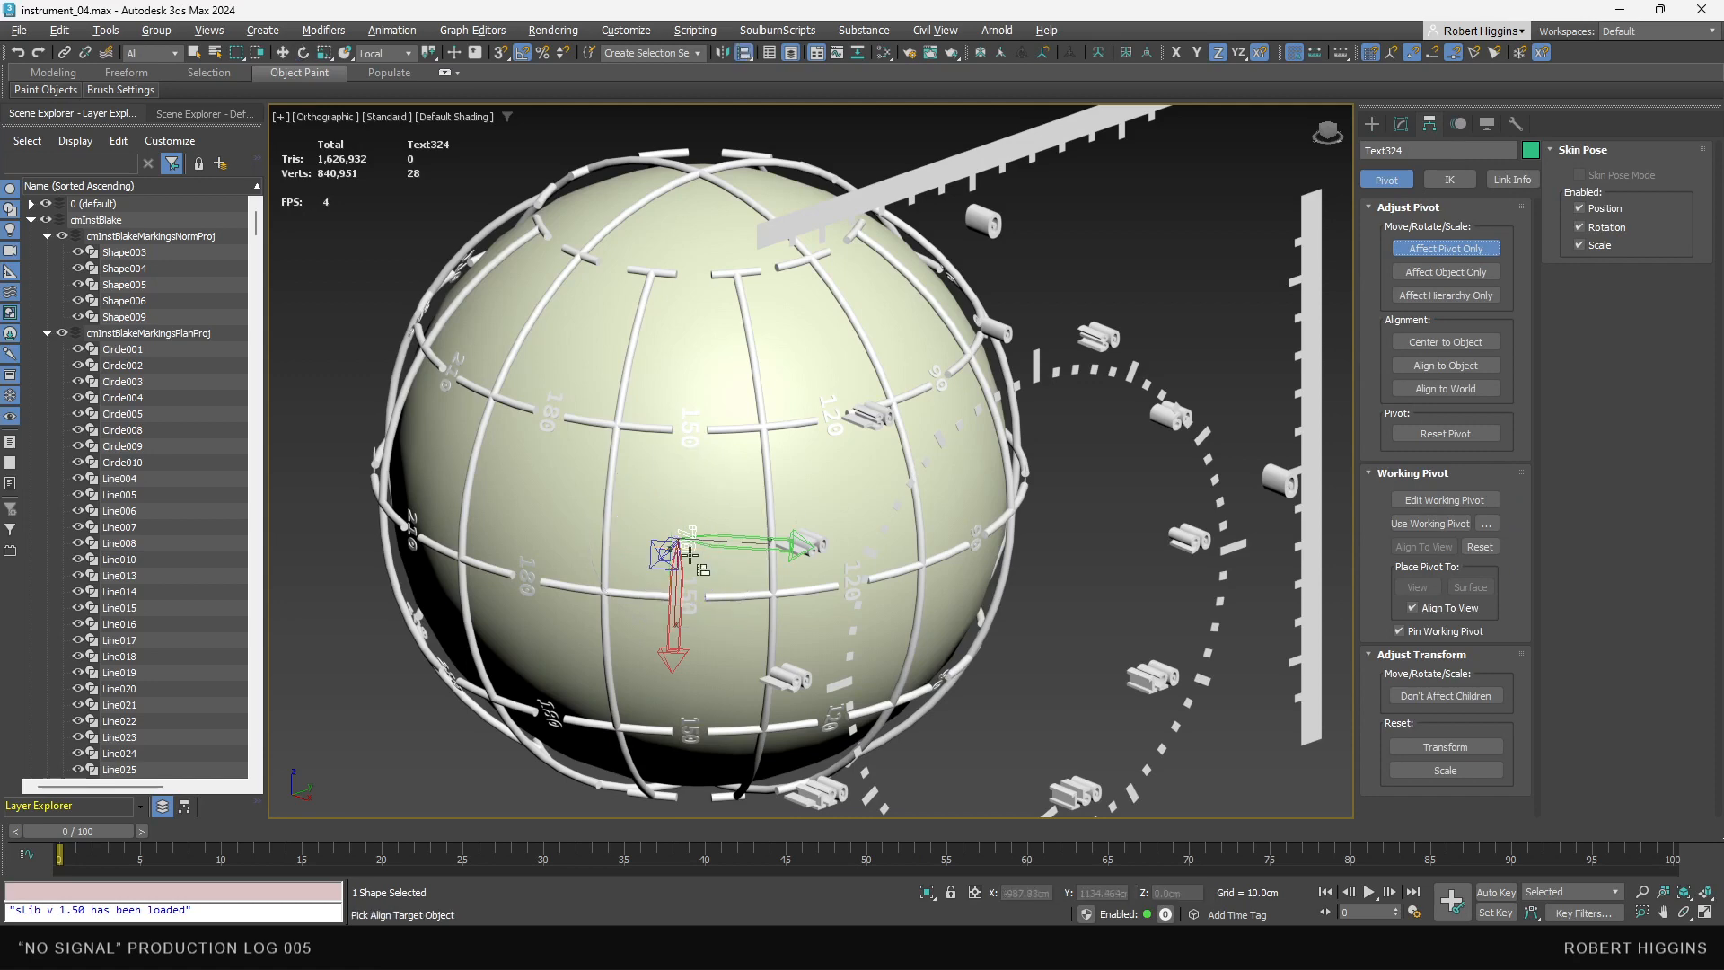
pyautogui.click(688, 482)
pyautogui.click(866, 616)
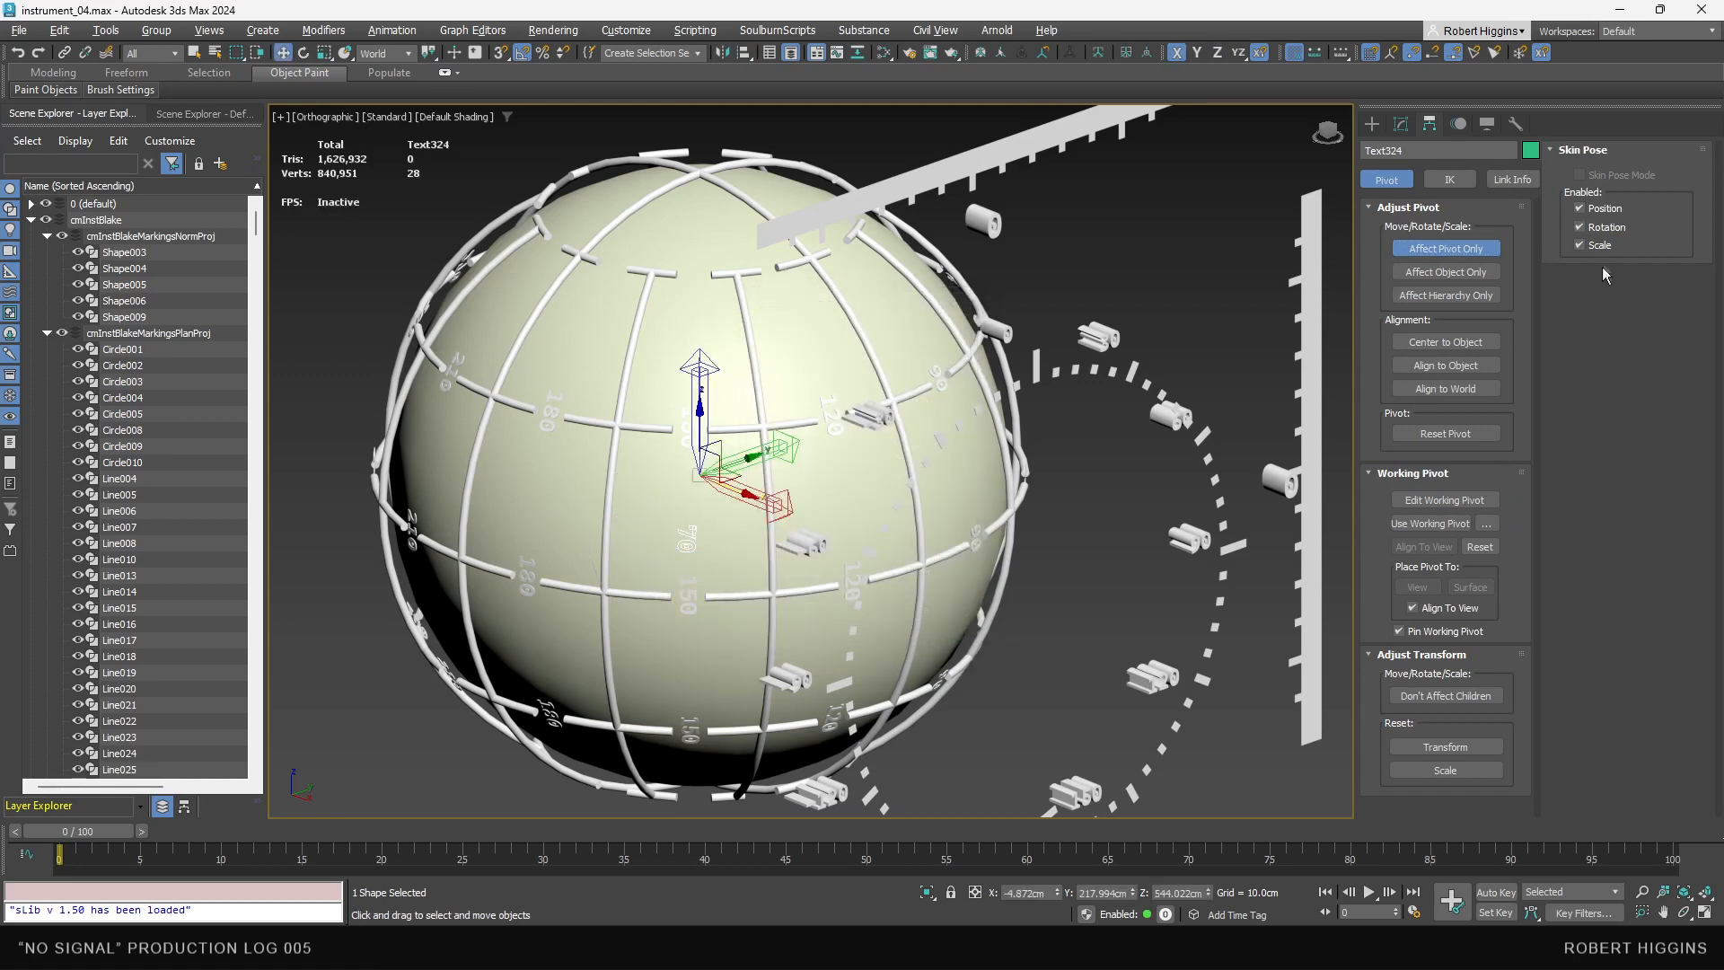
pyautogui.click(1493, 253)
# - Try to rotate a copy of the "70" text around the sphere's vertical axis
pyautogui.moveTo(809, 423); pyautogui.dragTo(793, 426, button='middle')
pyautogui.press('e')
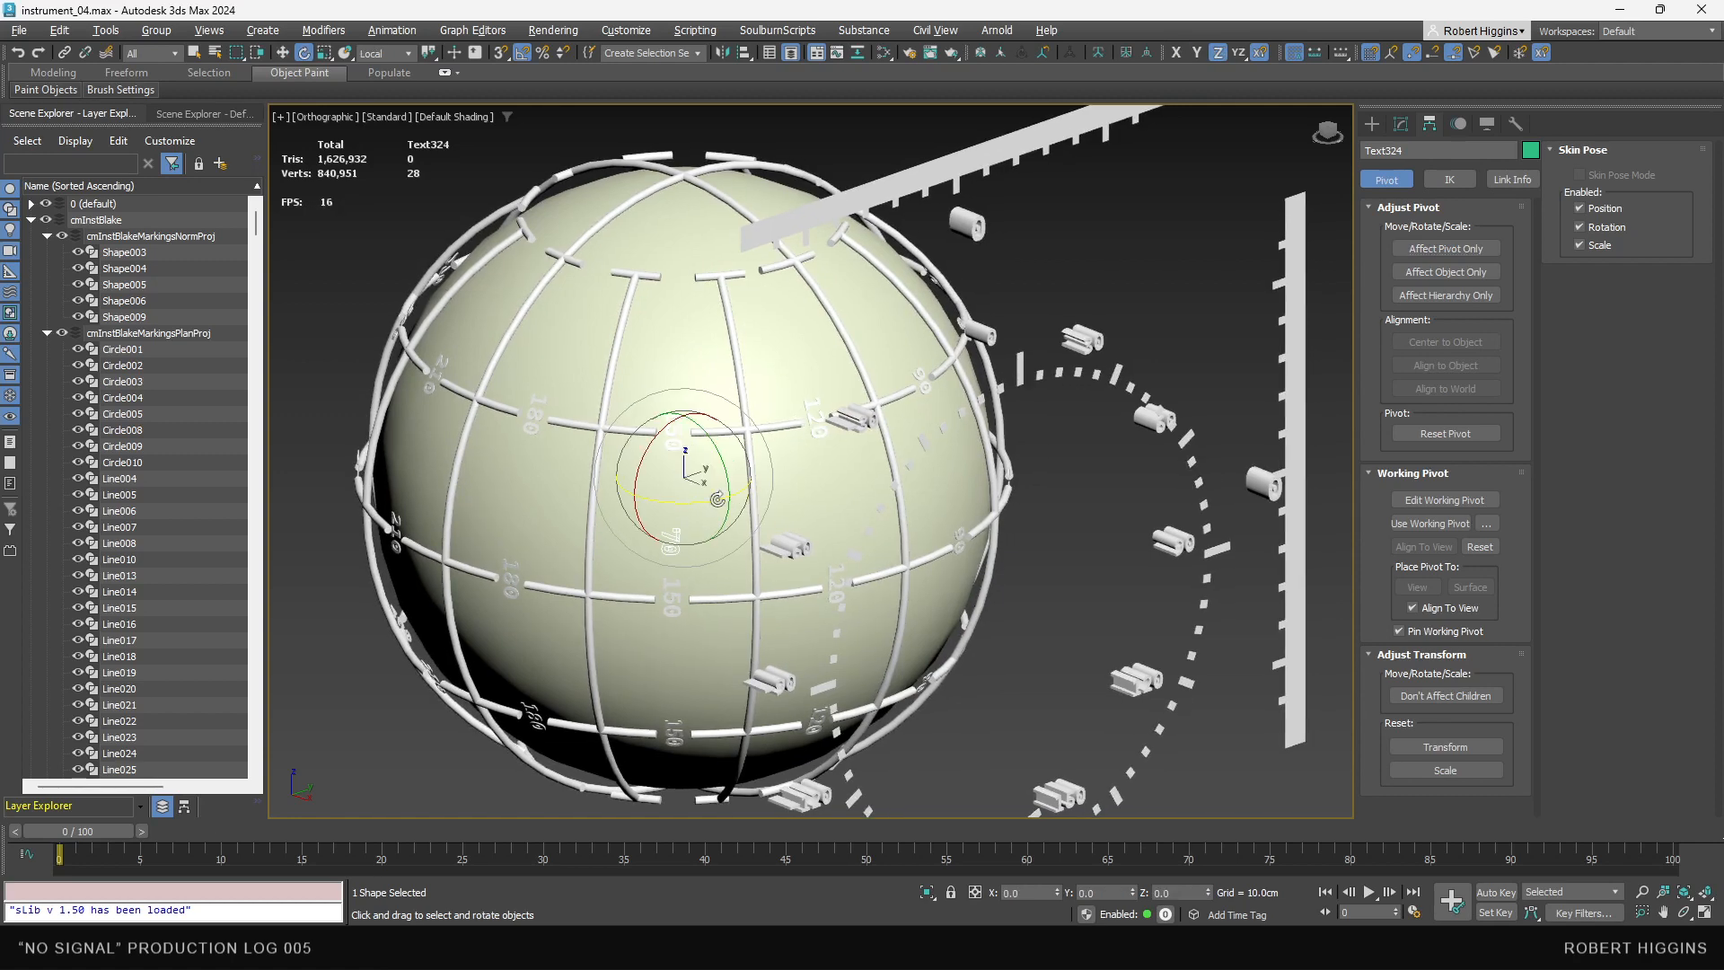
pyautogui.moveTo(713, 500)
pyautogui.keyDown('shift'); pyautogui.mouseDown()
pyautogui.moveTo(696, 531)
pyautogui.moveTo(776, 485)
pyautogui.mouseUp(); pyautogui.keyUp('shift')
pyautogui.click(879, 555)
pyautogui.press('Delete')
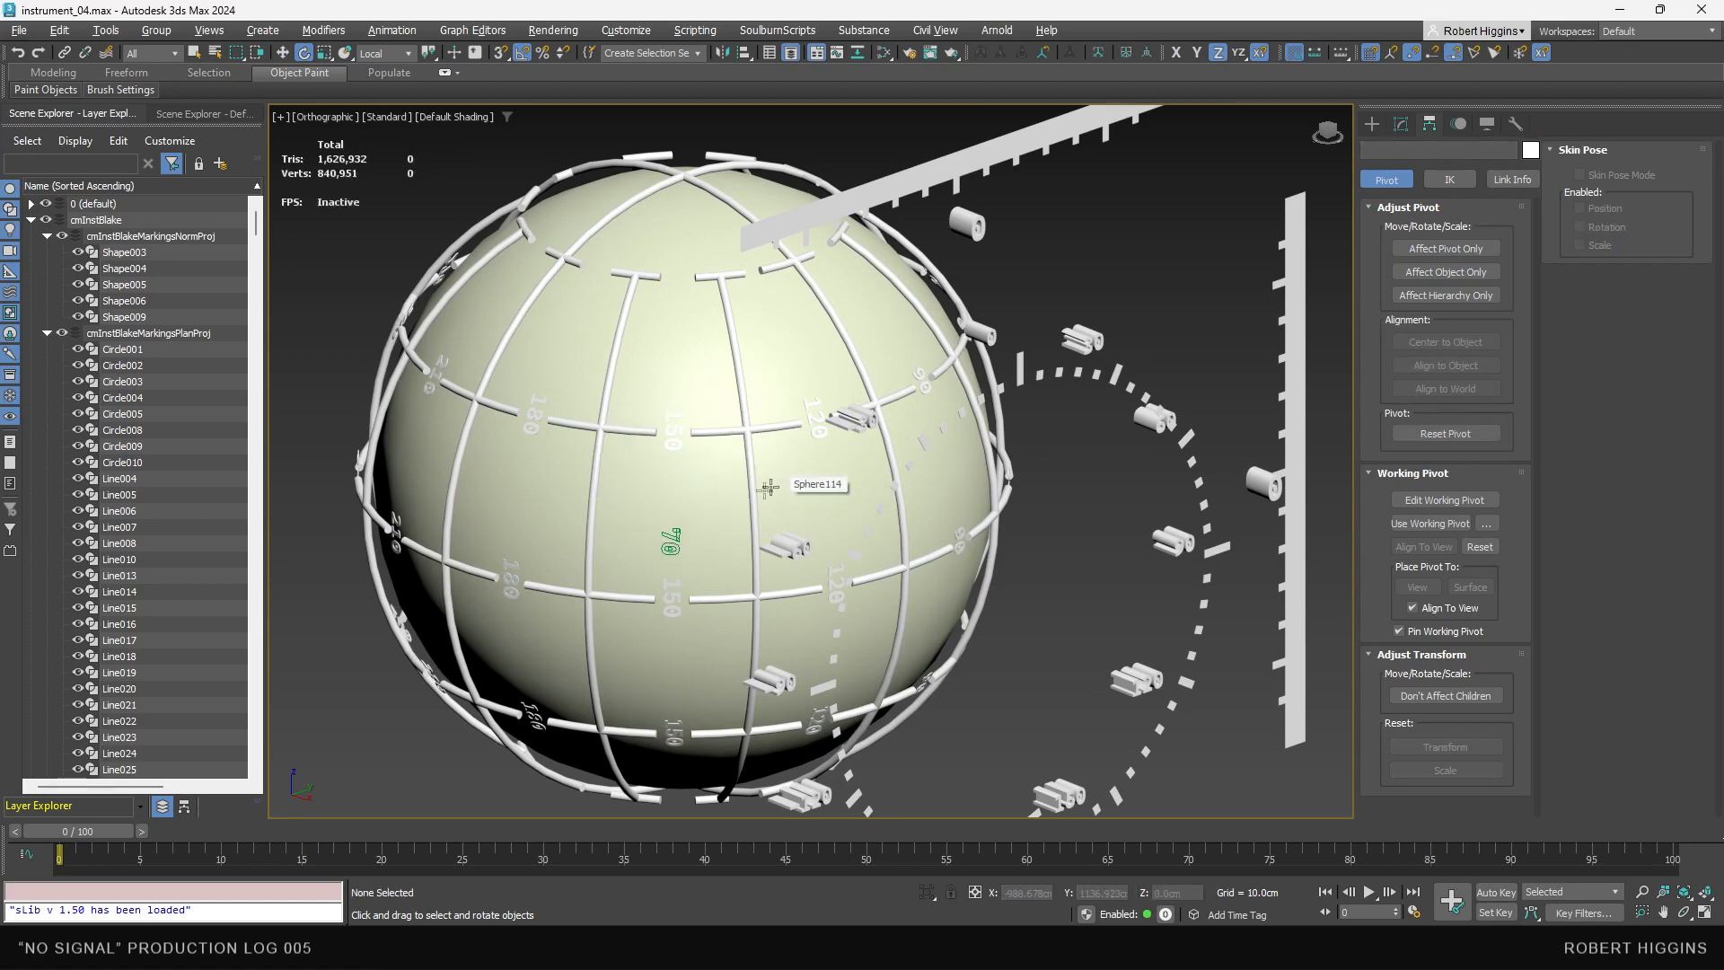
# - Delete the "70" text, remove the sphere from inside the grid markings, and view the numbered grid from another side
pyautogui.click(660, 562)
pyautogui.moveTo(660, 562); pyautogui.dragTo(673, 522, button='middle')
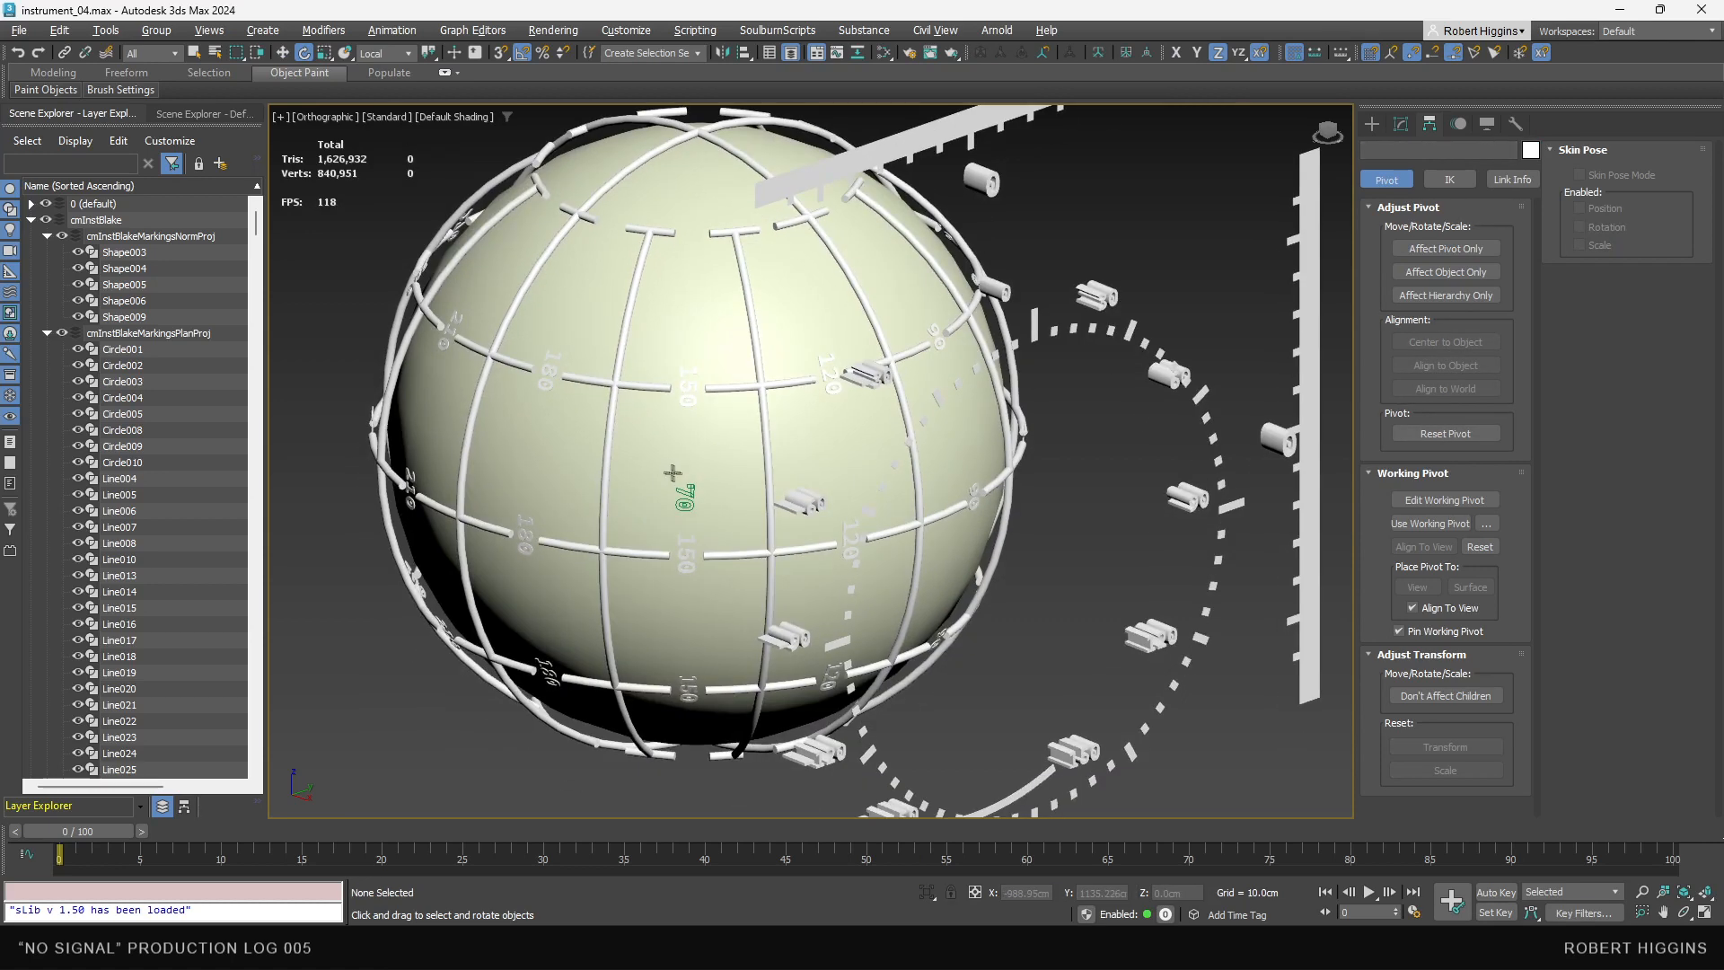
pyautogui.press('Delete')
pyautogui.moveTo(679, 496); pyautogui.dragTo(668, 522, button='middle')
pyautogui.keyDown('alt'); pyautogui.moveTo(620, 415); pyautogui.dragTo(700, 395, button='middle'); pyautogui.keyUp('alt')
pyautogui.scroll(-2, 698, 417)
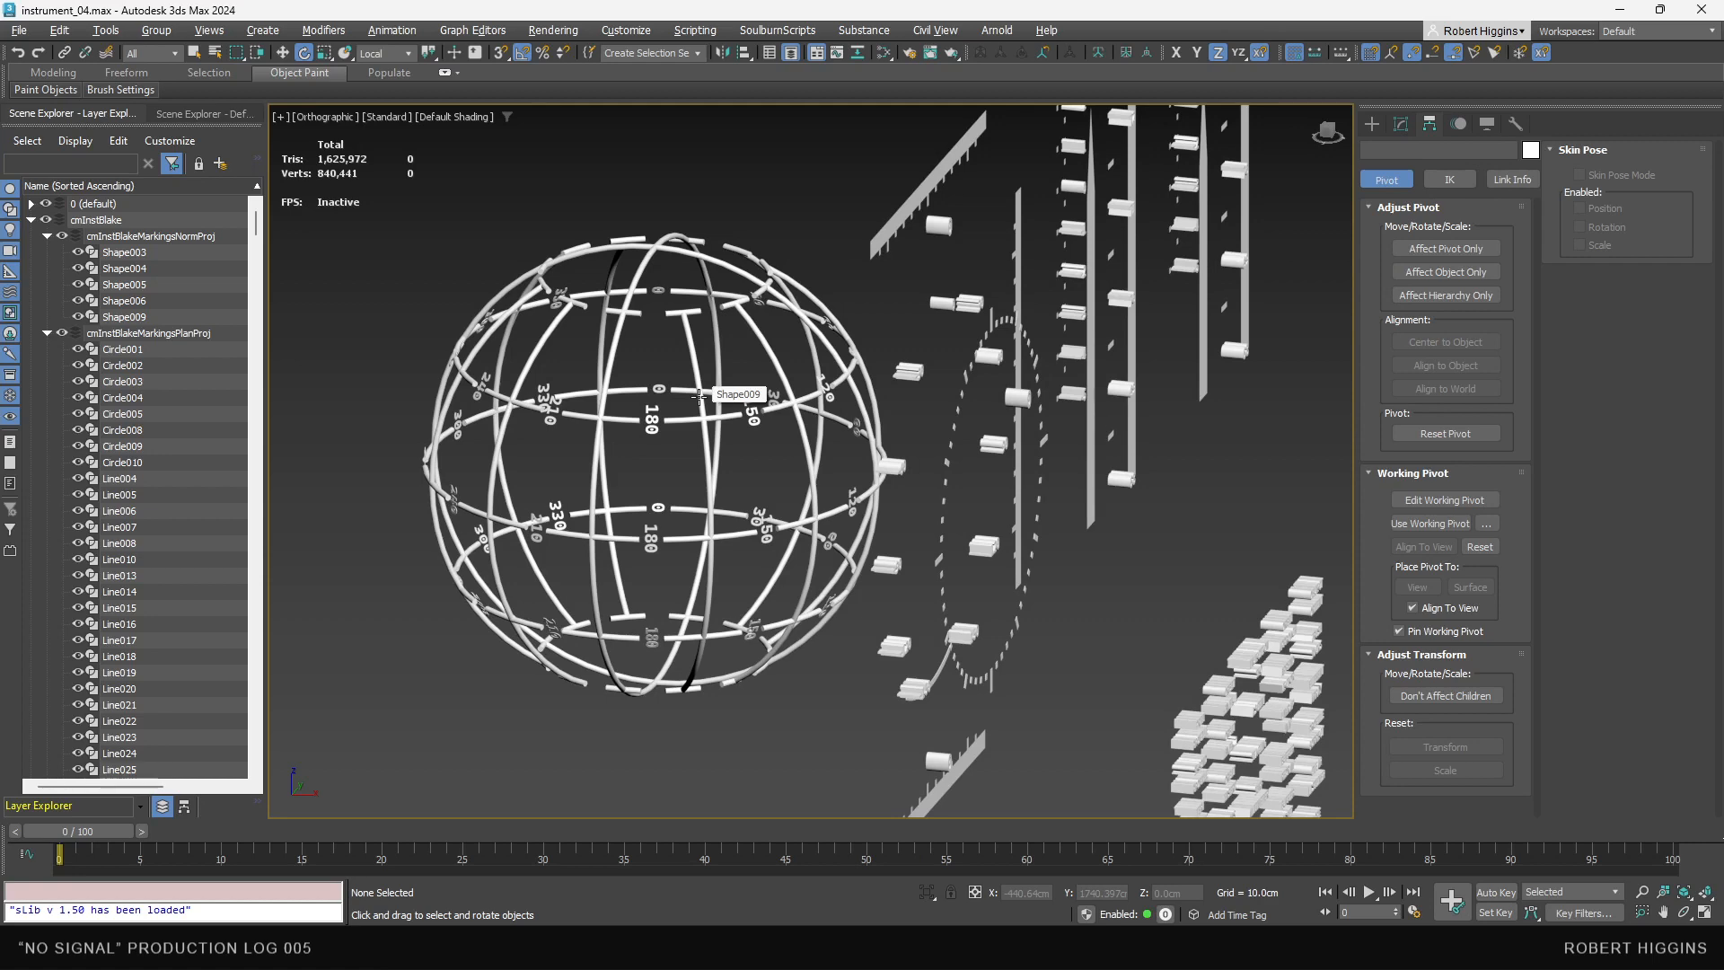
# - Examine the numbered spherical grid markings, the surrounding scale markings and the ball instrument's panel from several sides
pyautogui.click(593, 417)
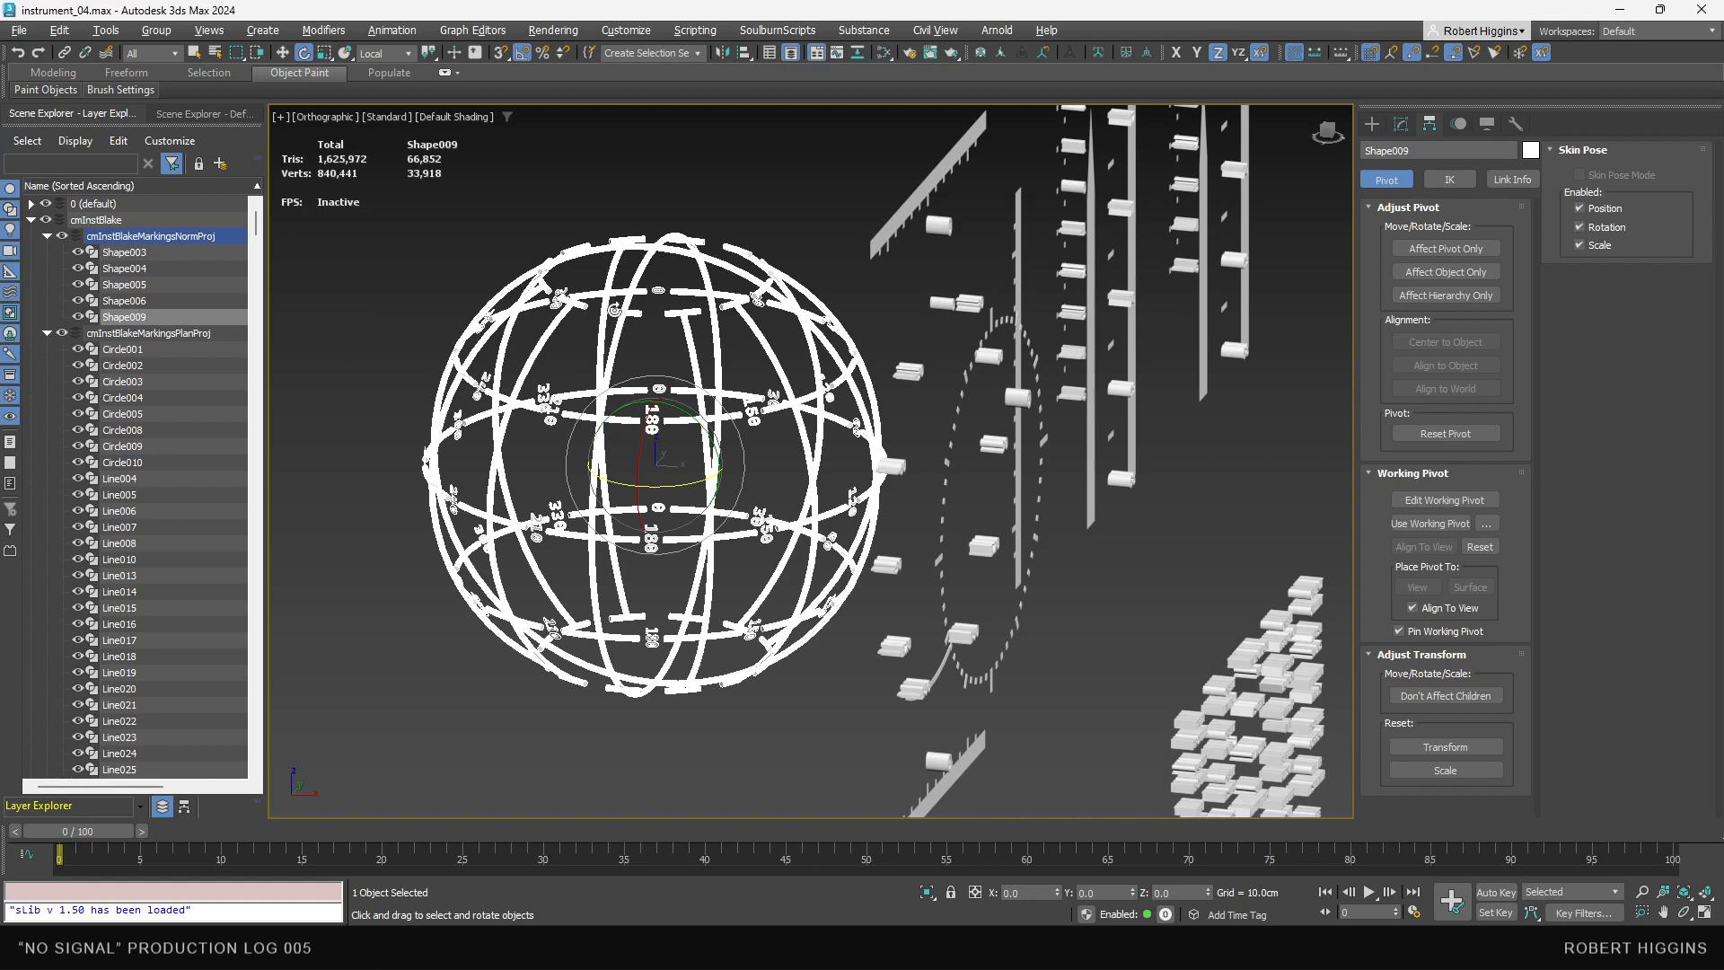
pyautogui.click(433, 663)
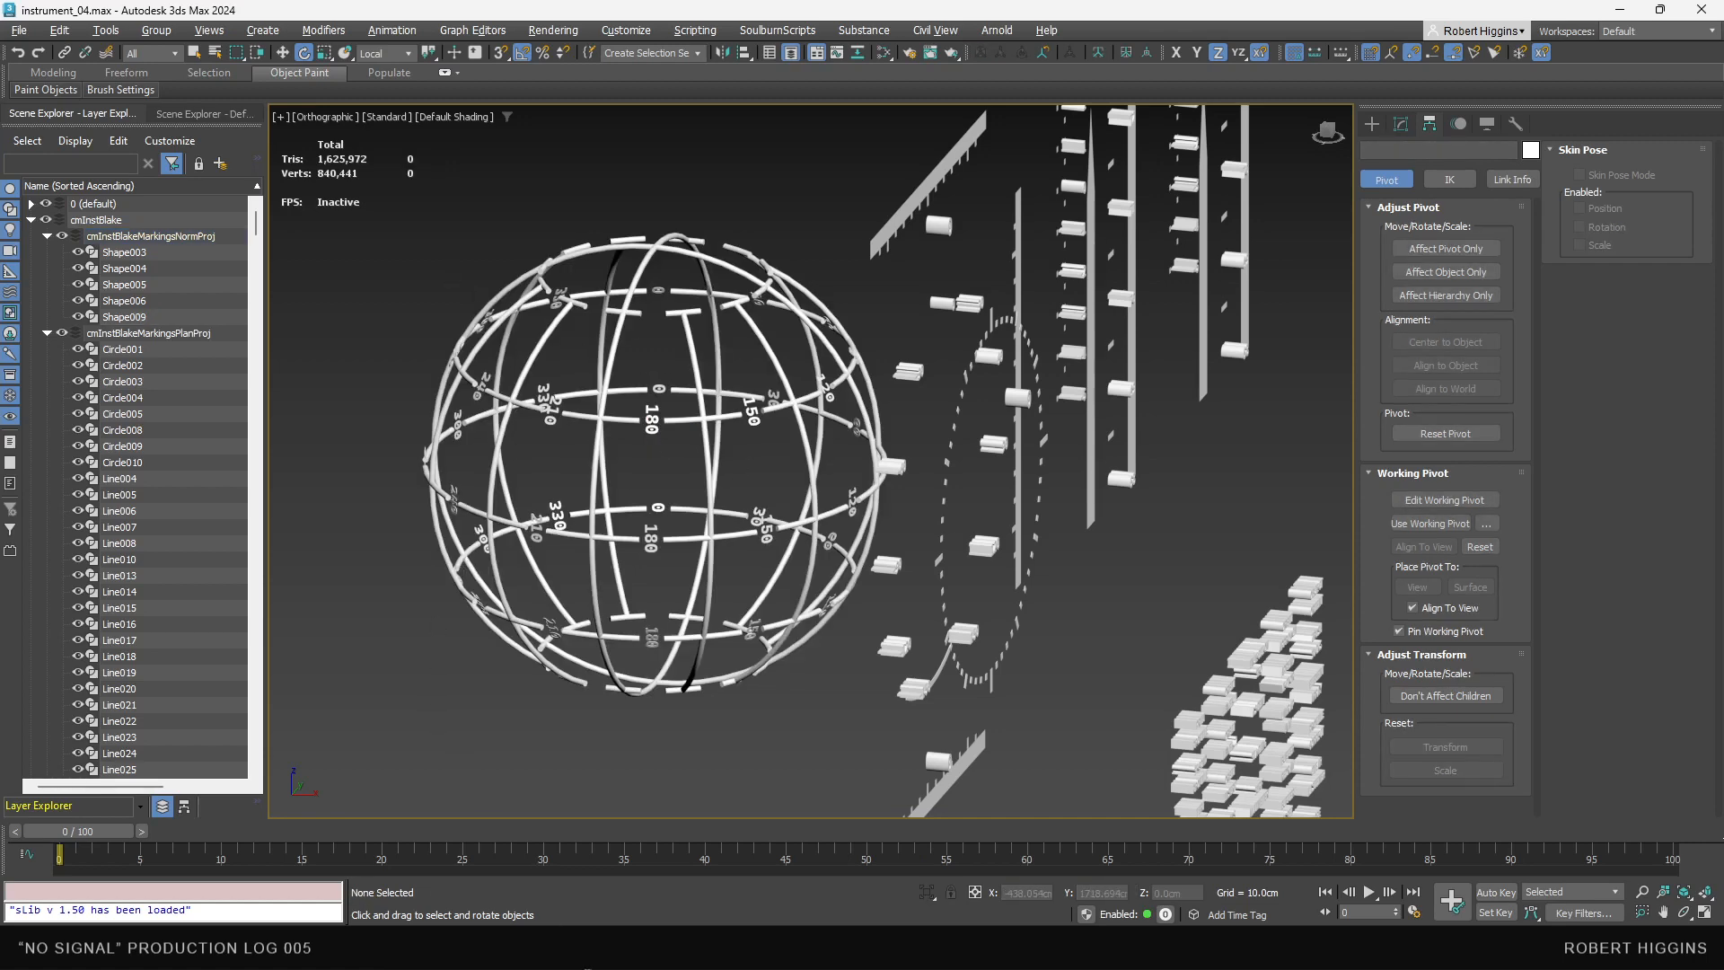
pyautogui.scroll(-10, 680, 549)
pyautogui.keyDown('alt'); pyautogui.moveTo(680, 549); pyautogui.dragTo(1049, 430, button='middle'); pyautogui.keyUp('alt')
pyautogui.scroll(5, 1049, 430)
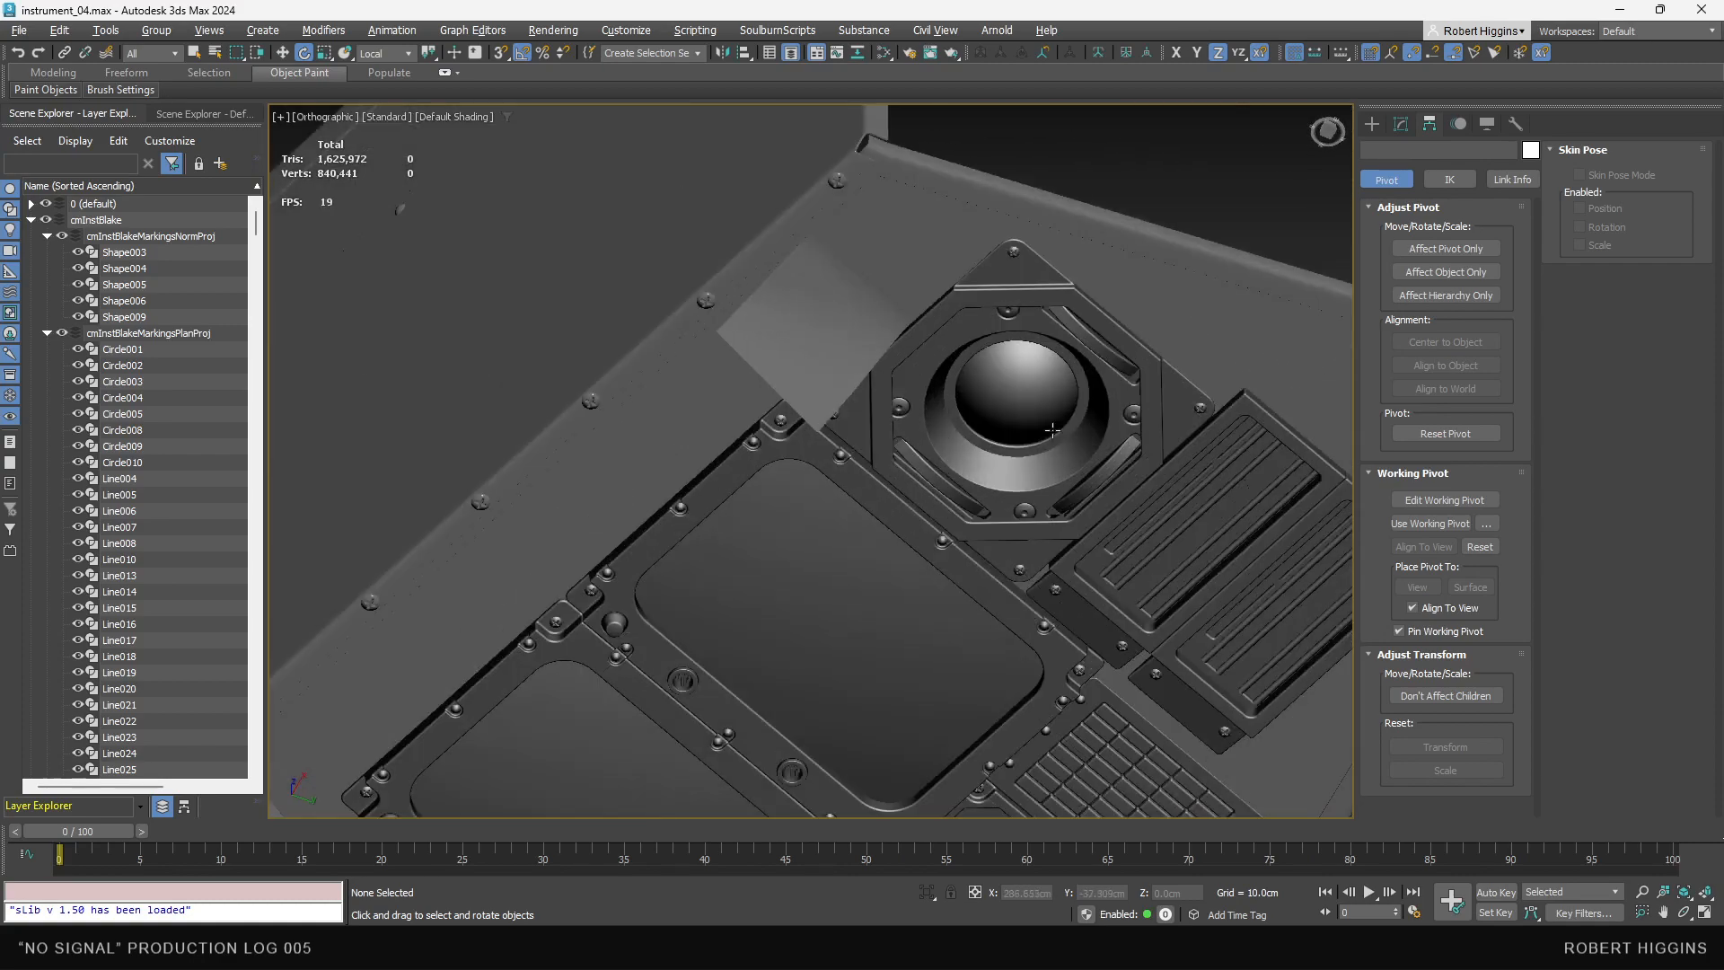
pyautogui.scroll(-5, 1049, 430)
pyautogui.moveTo(1033, 412)
pyautogui.mouseDown(button='middle')
pyautogui.moveTo(361, 473)
pyautogui.moveTo(629, 584)
pyautogui.moveTo(775, 672)
pyautogui.moveTo(822, 674)
pyautogui.moveTo(781, 741)
pyautogui.moveTo(731, 704)
pyautogui.moveTo(811, 579)
pyautogui.mouseUp(button='middle')
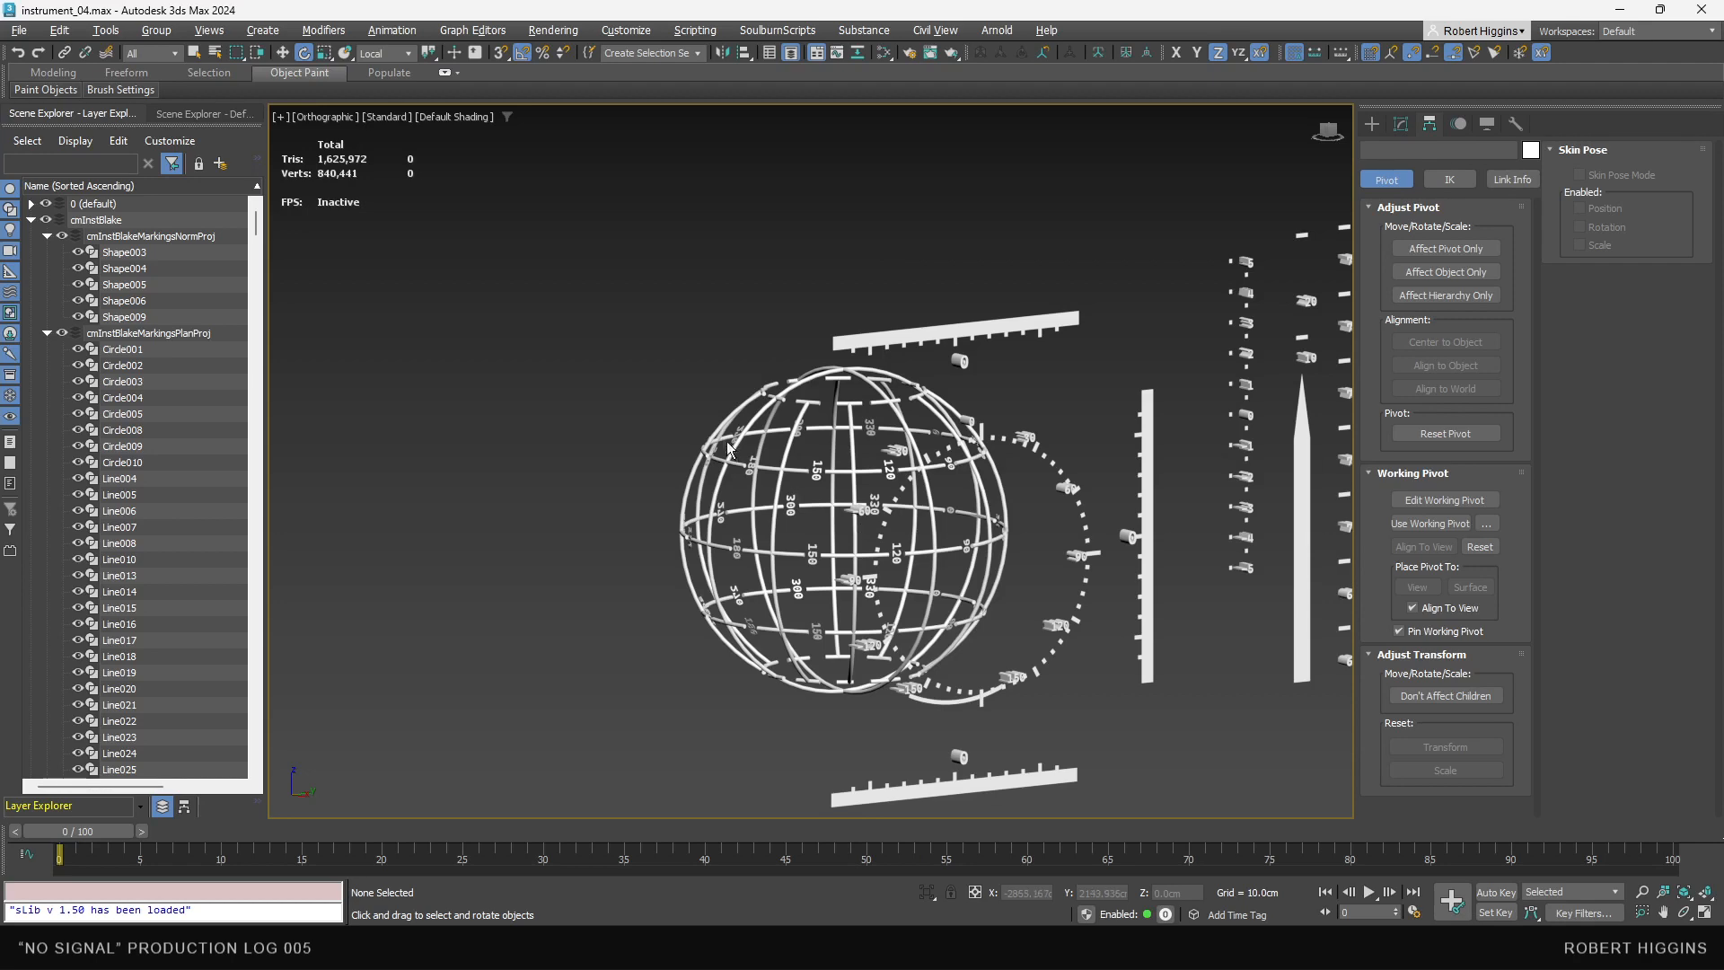
pyautogui.scroll(4, 812, 478)
pyautogui.click(810, 470)
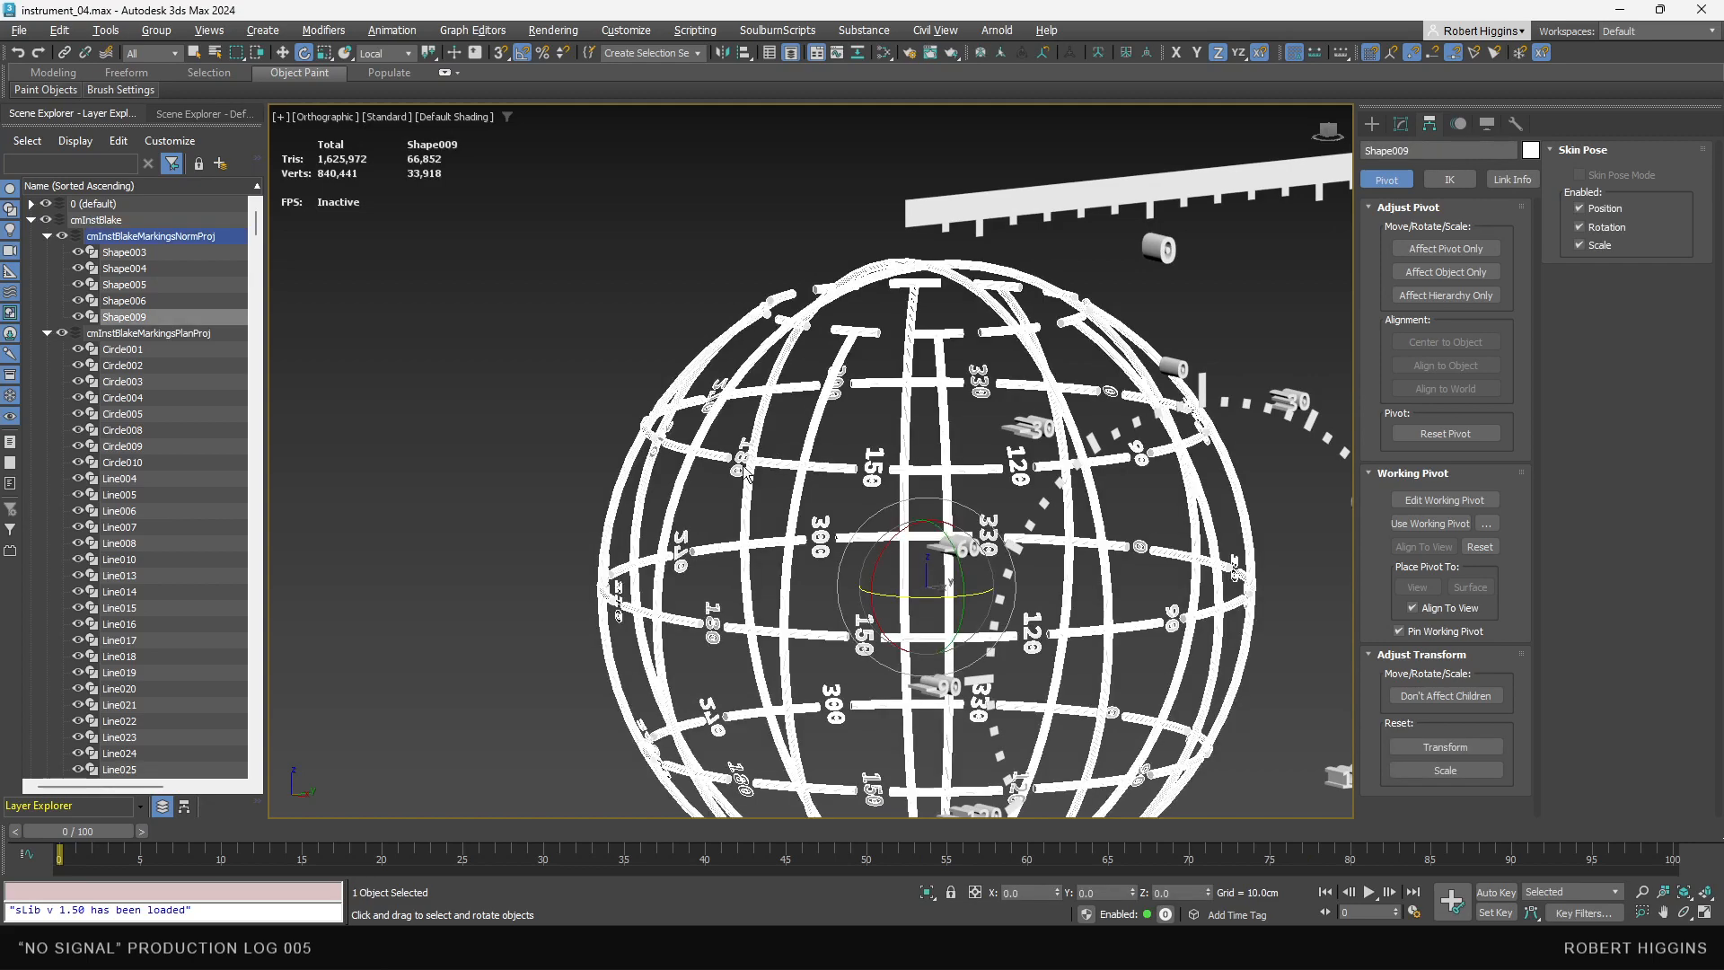
pyautogui.moveTo(772, 431)
pyautogui.keyDown('alt'); pyautogui.mouseDown(button='middle')
pyautogui.moveTo(714, 390)
pyautogui.moveTo(759, 402)
pyautogui.mouseUp(button='middle'); pyautogui.keyUp('alt')
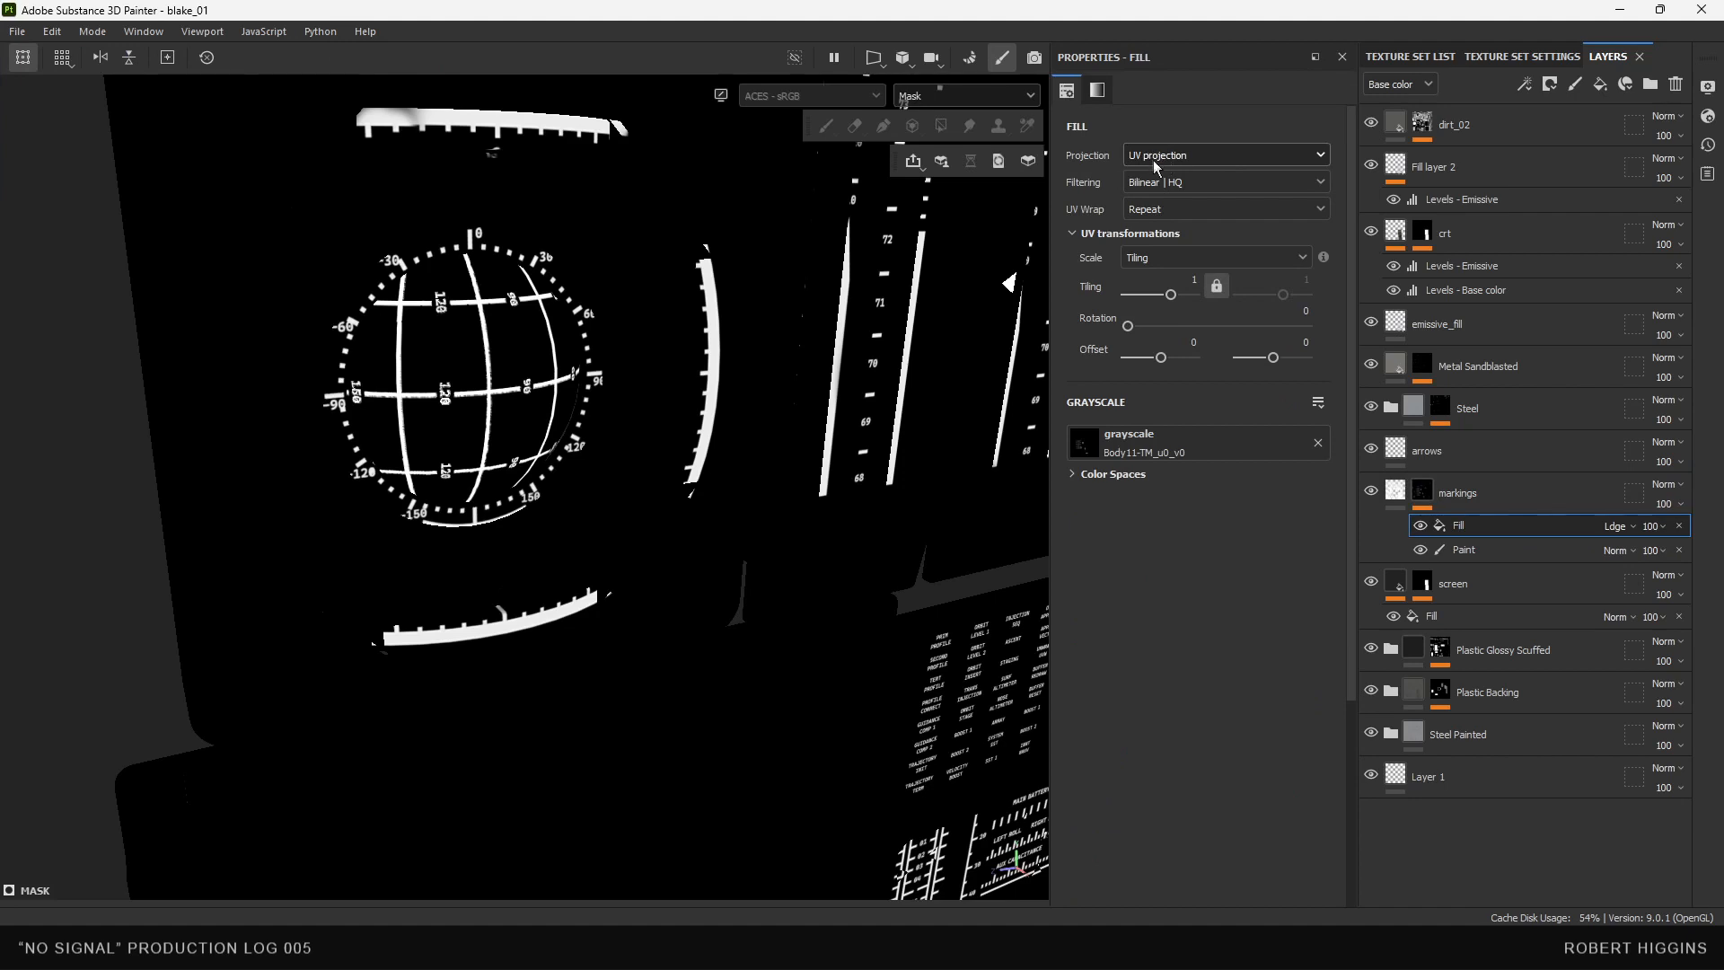
# - Switch to Substance 3D Painter and examine the projected instrument markings and the two green CRT screens from several angles
pyautogui.keyDown('alt'); pyautogui.moveTo(767, 350); pyautogui.dragTo(553, 335); pyautogui.keyUp('alt')
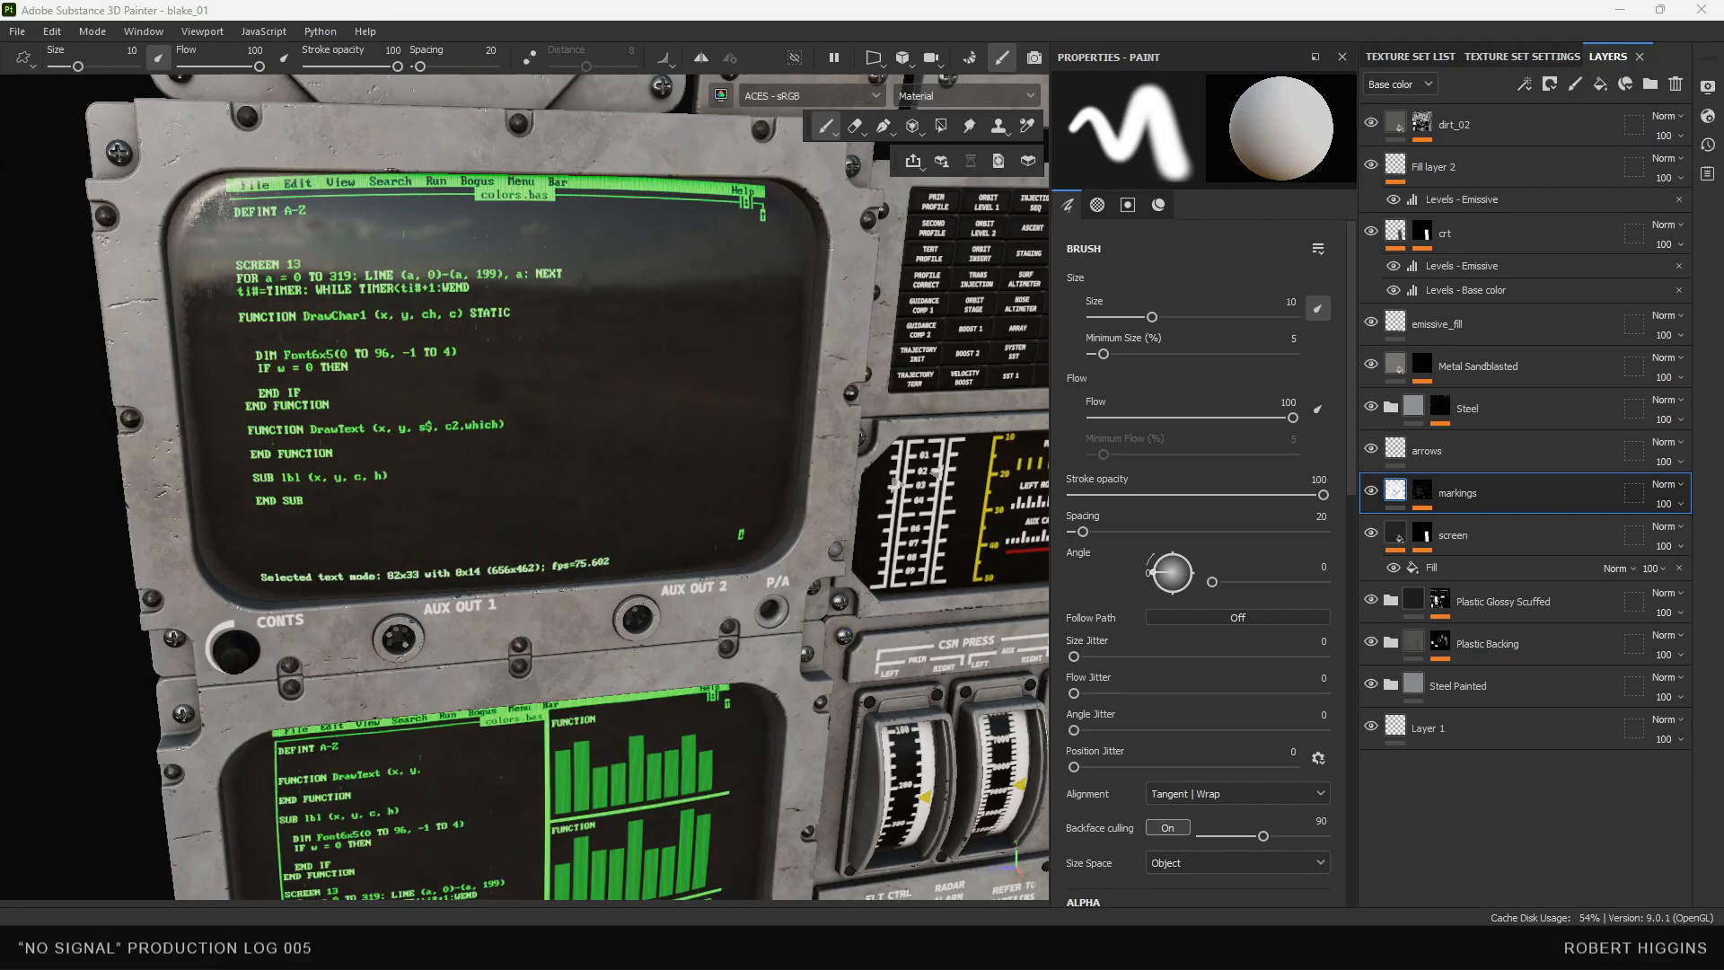
pyautogui.moveTo(359, 521)
pyautogui.keyDown('alt'); pyautogui.mouseDown()
pyautogui.moveTo(403, 468)
pyautogui.moveTo(351, 500)
pyautogui.moveTo(401, 482)
pyautogui.mouseUp(); pyautogui.keyUp('alt')
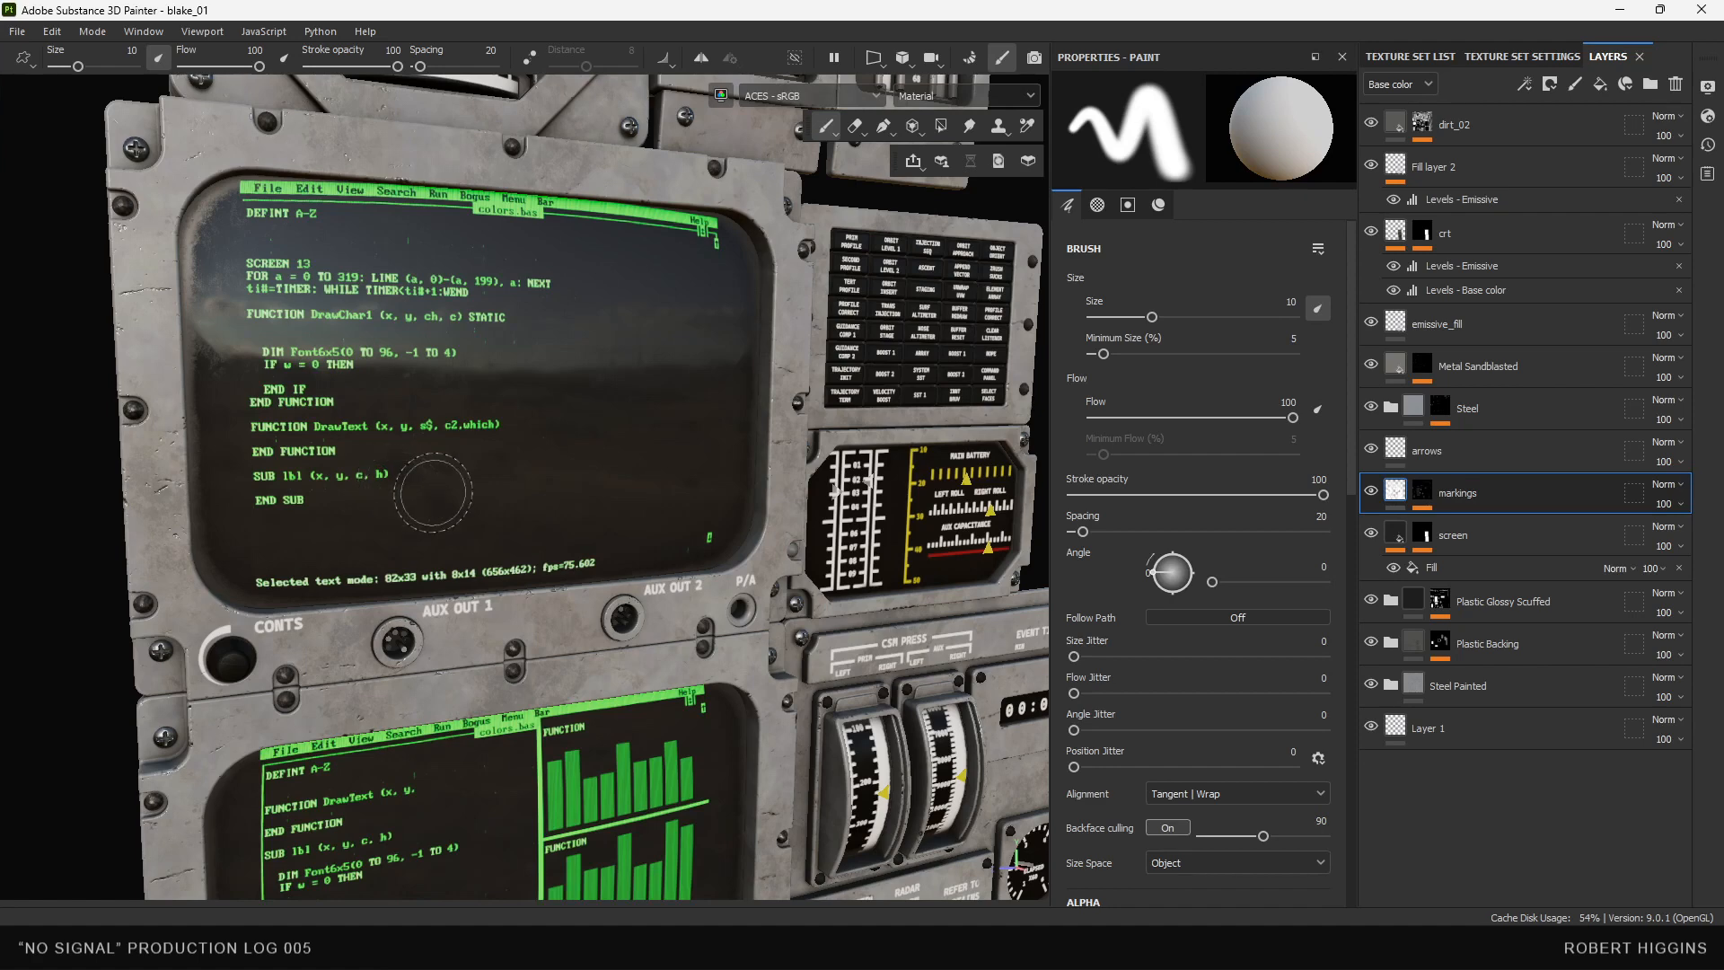
pyautogui.keyDown('alt'); pyautogui.moveTo(483, 442); pyautogui.dragTo(445, 462); pyautogui.keyUp('alt')
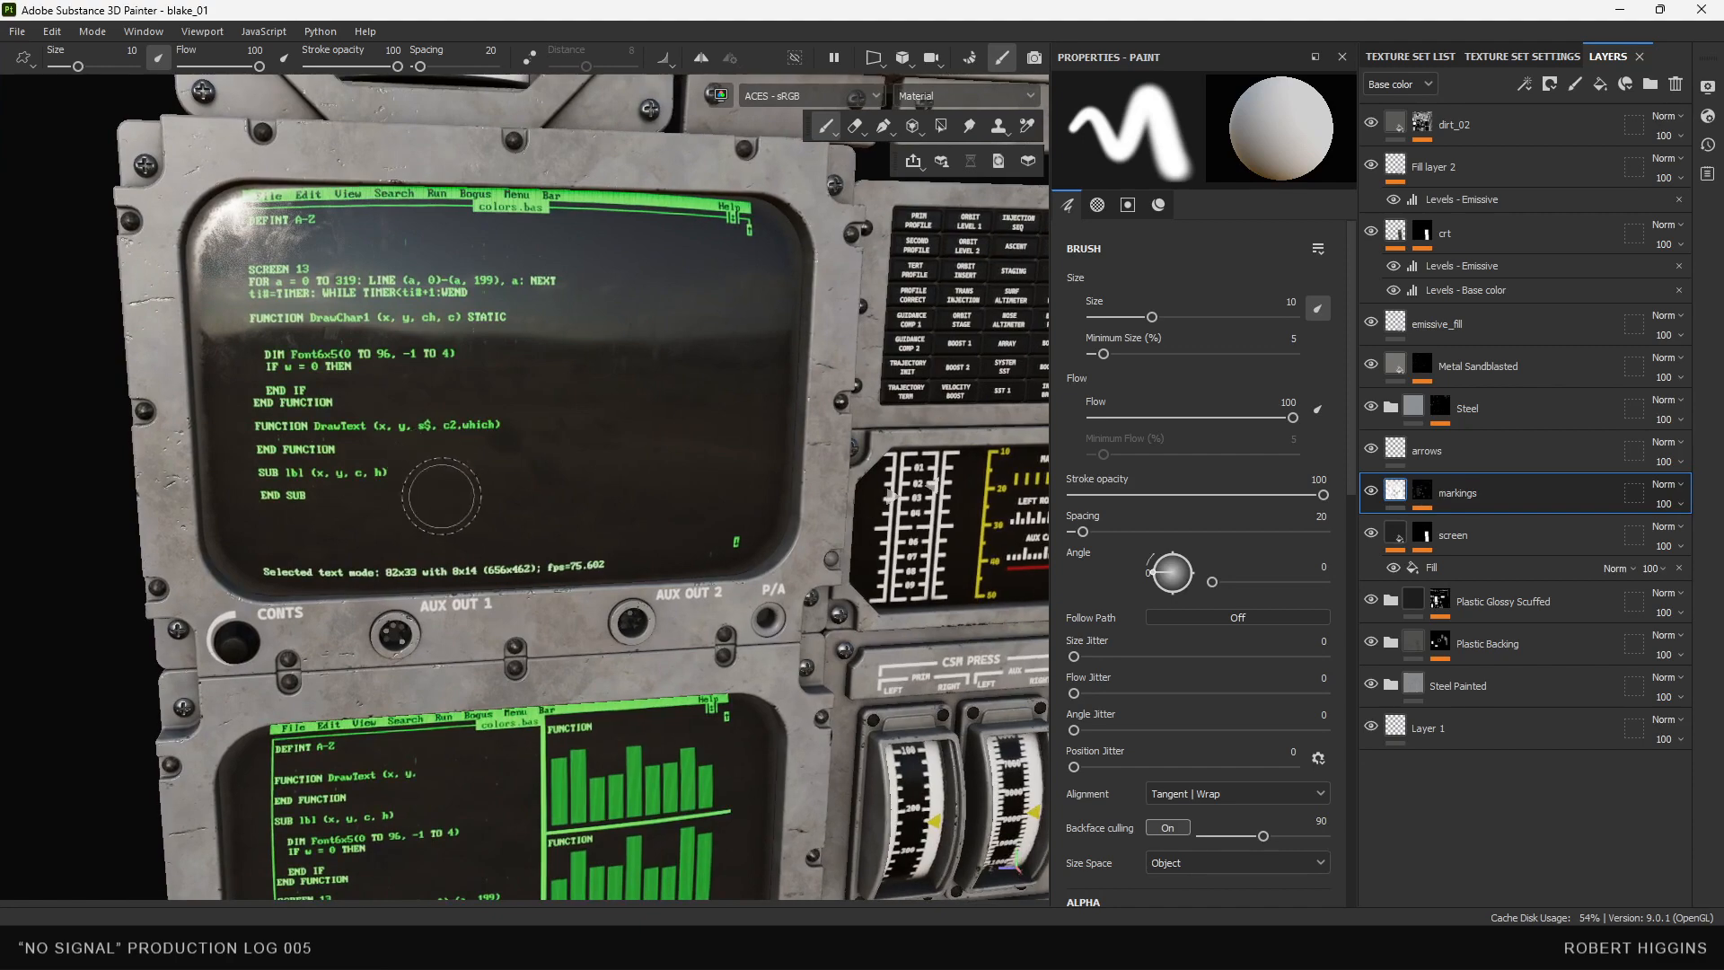
pyautogui.keyDown('alt'); pyautogui.moveTo(442, 497); pyautogui.dragTo(450, 354, button='middle'); pyautogui.keyUp('alt')
pyautogui.keyDown('alt'); pyautogui.moveTo(451, 503); pyautogui.dragTo(456, 472); pyautogui.keyUp('alt')
pyautogui.keyDown('alt'); pyautogui.moveTo(456, 472); pyautogui.dragTo(480, 267, button='middle'); pyautogui.keyUp('alt')
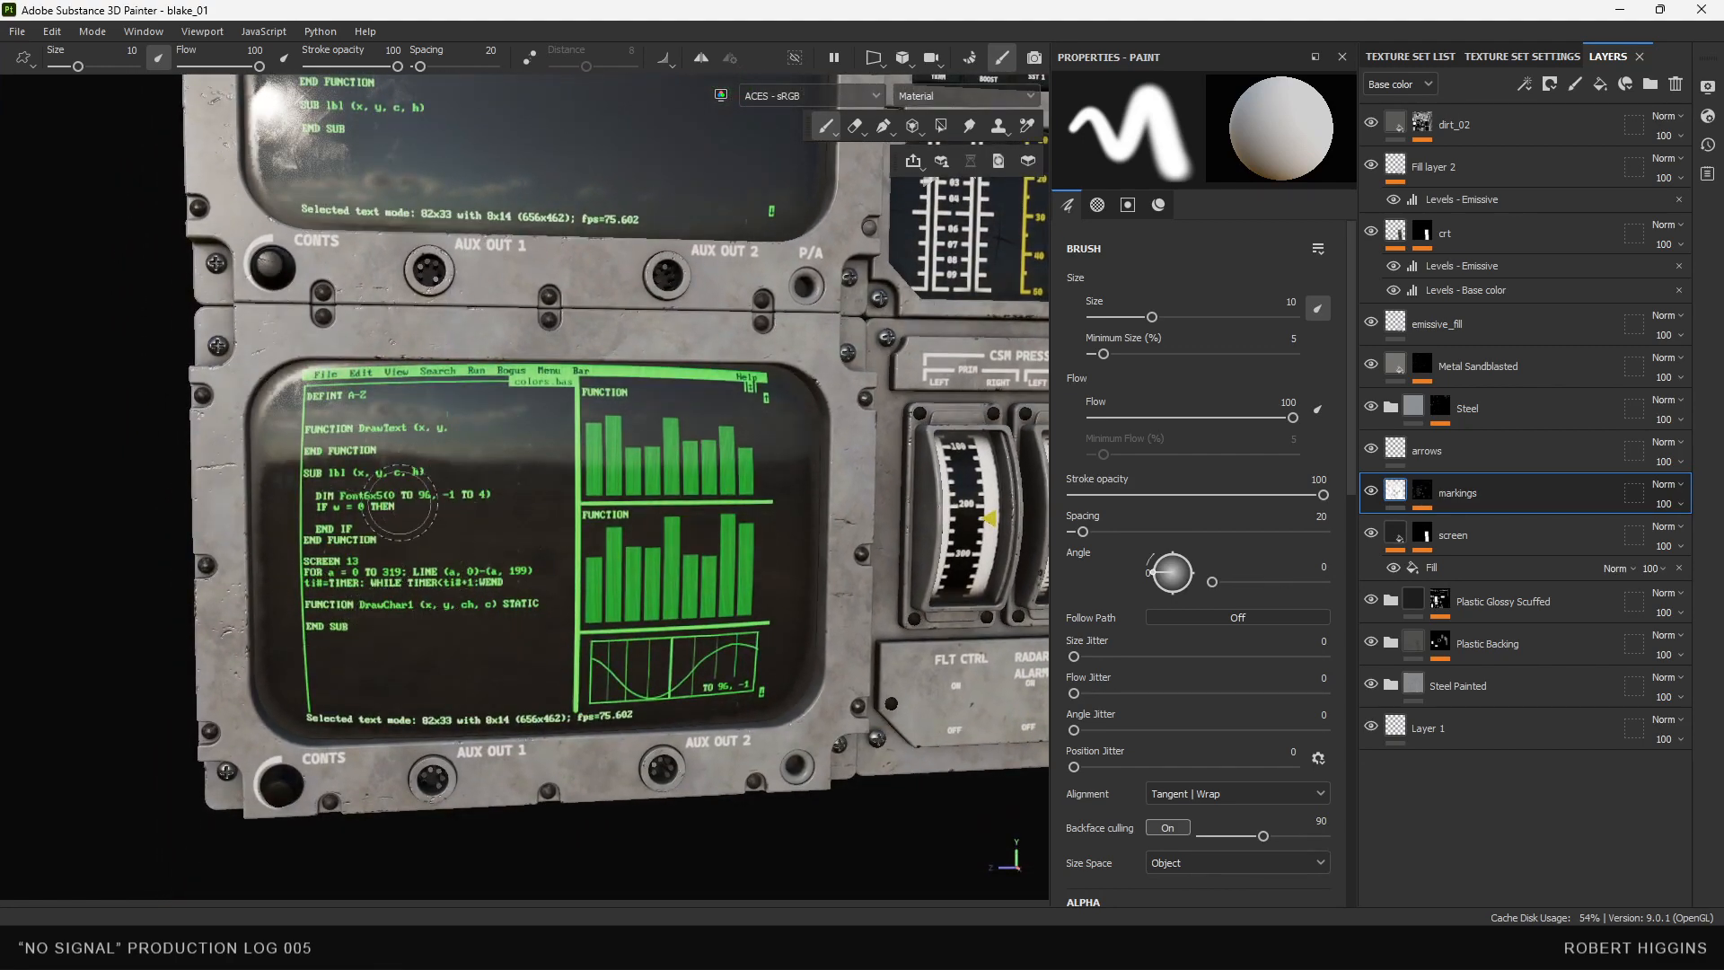
pyautogui.keyDown('alt'); pyautogui.moveTo(557, 557); pyautogui.dragTo(687, 440); pyautogui.keyUp('alt')
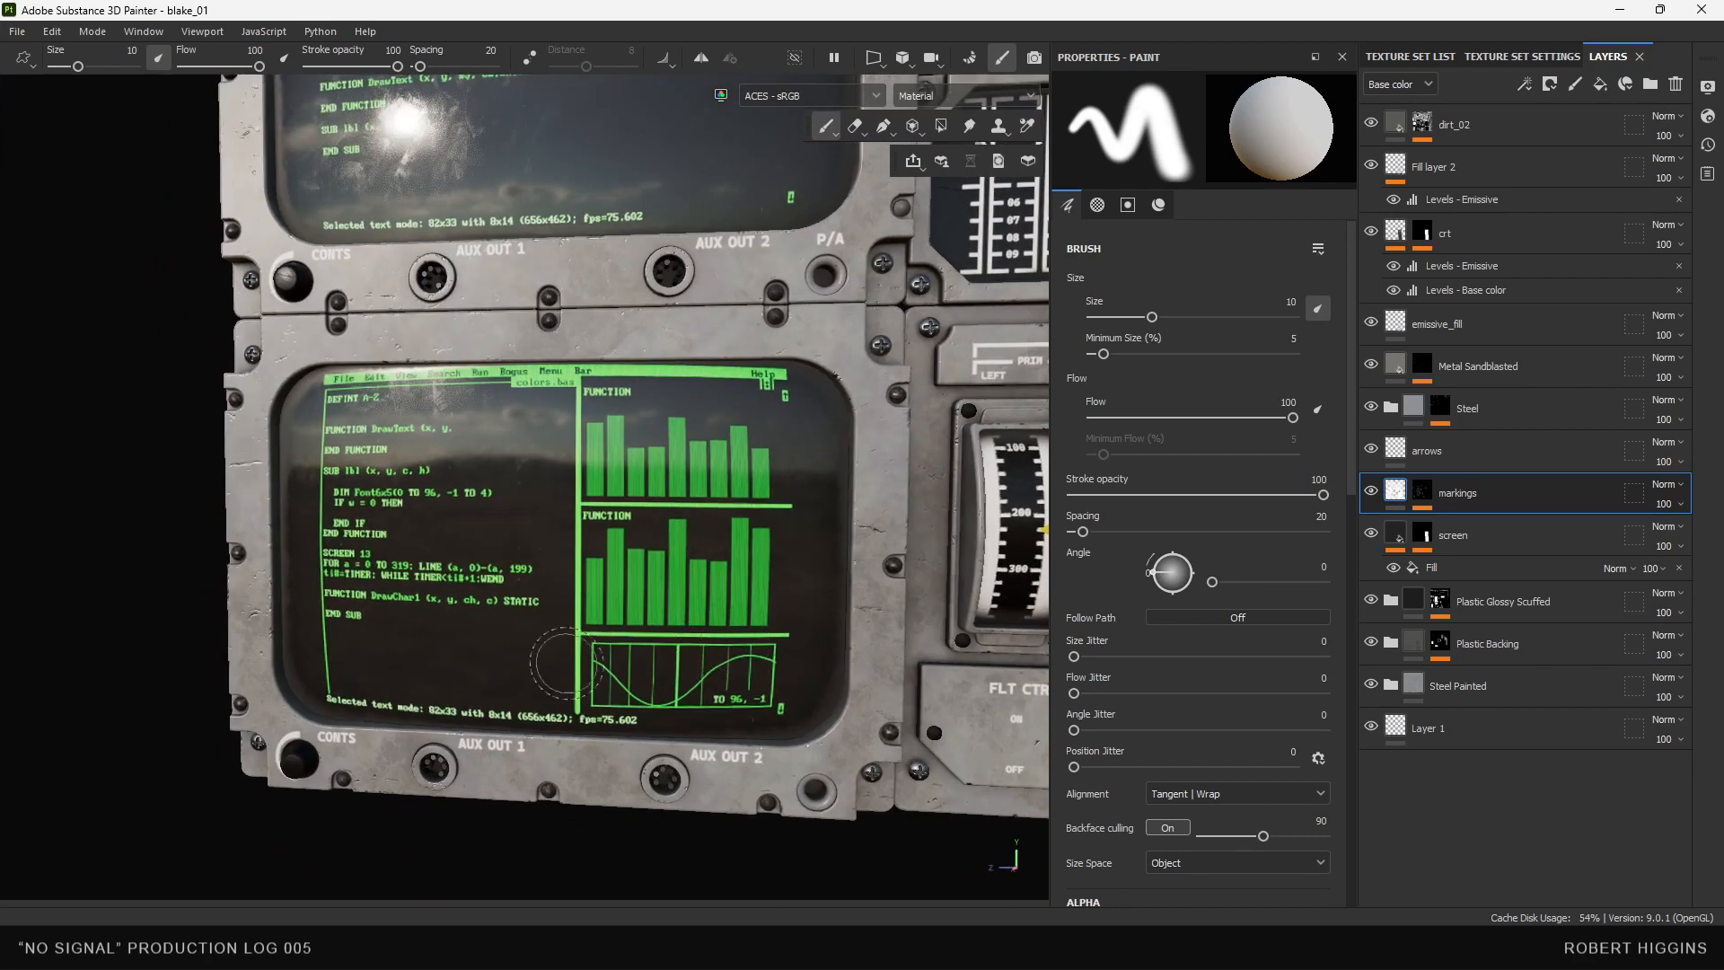
pyautogui.keyDown('alt'); pyautogui.moveTo(548, 548); pyautogui.dragTo(761, 376); pyautogui.keyUp('alt')
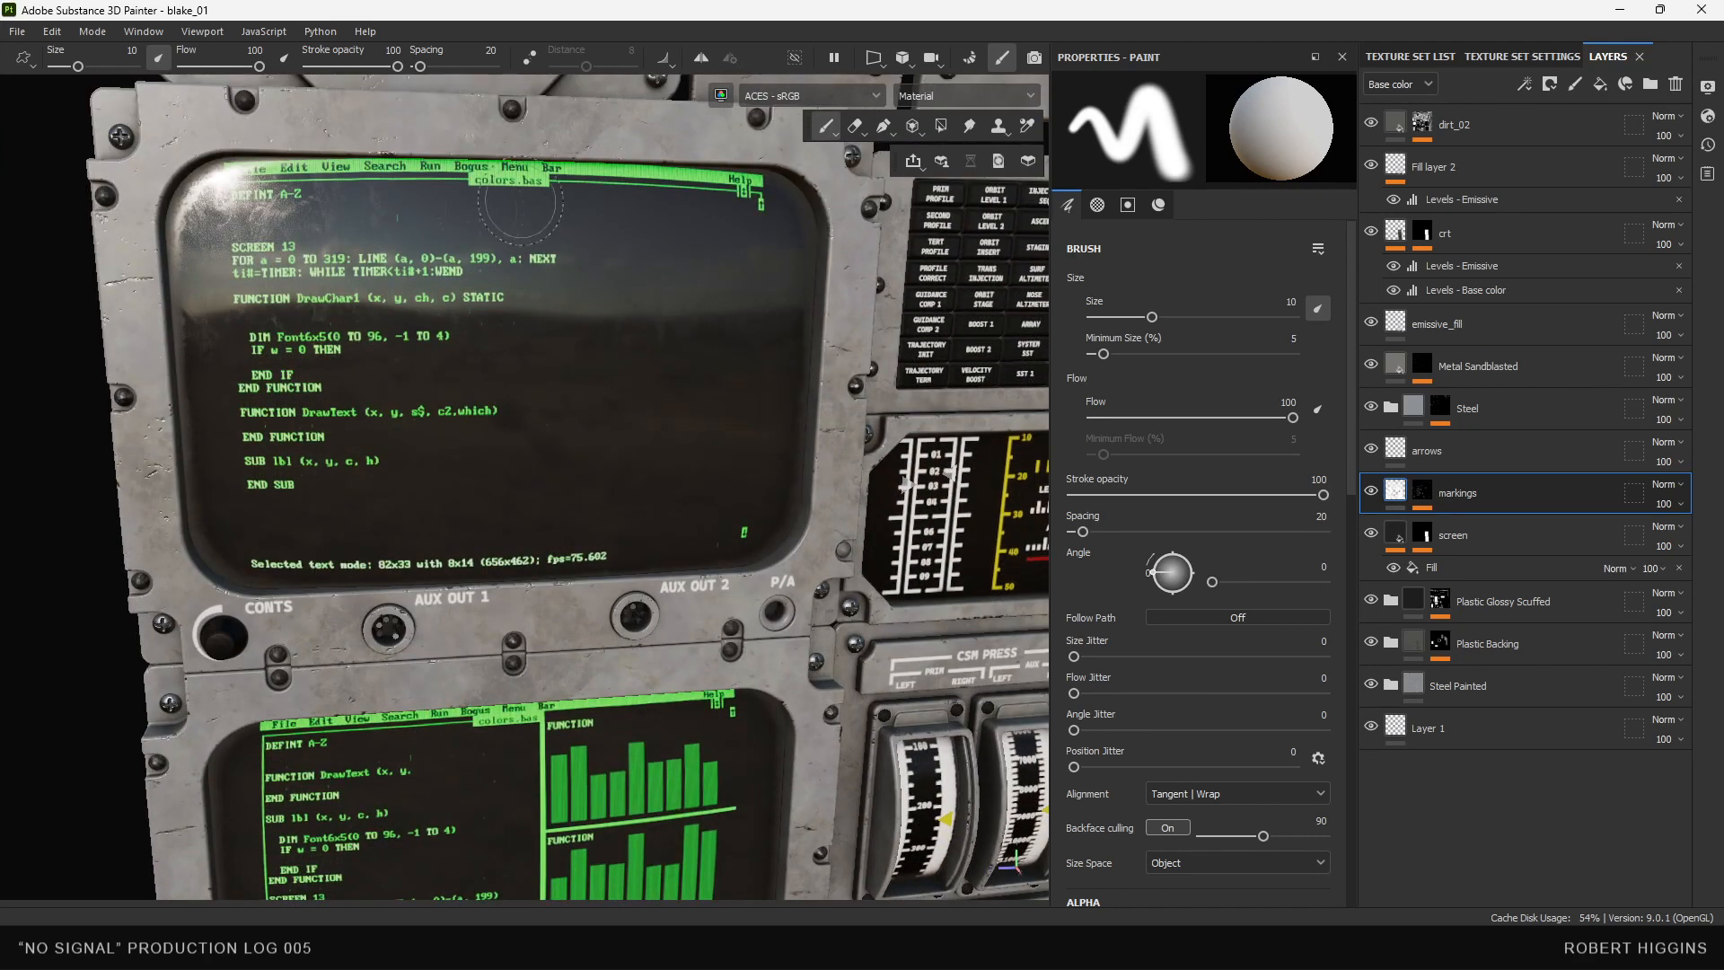
# - Preview the instrument panels' Base color channel on its own, and choose another display mode for the viewport
pyautogui.click(909, 96)
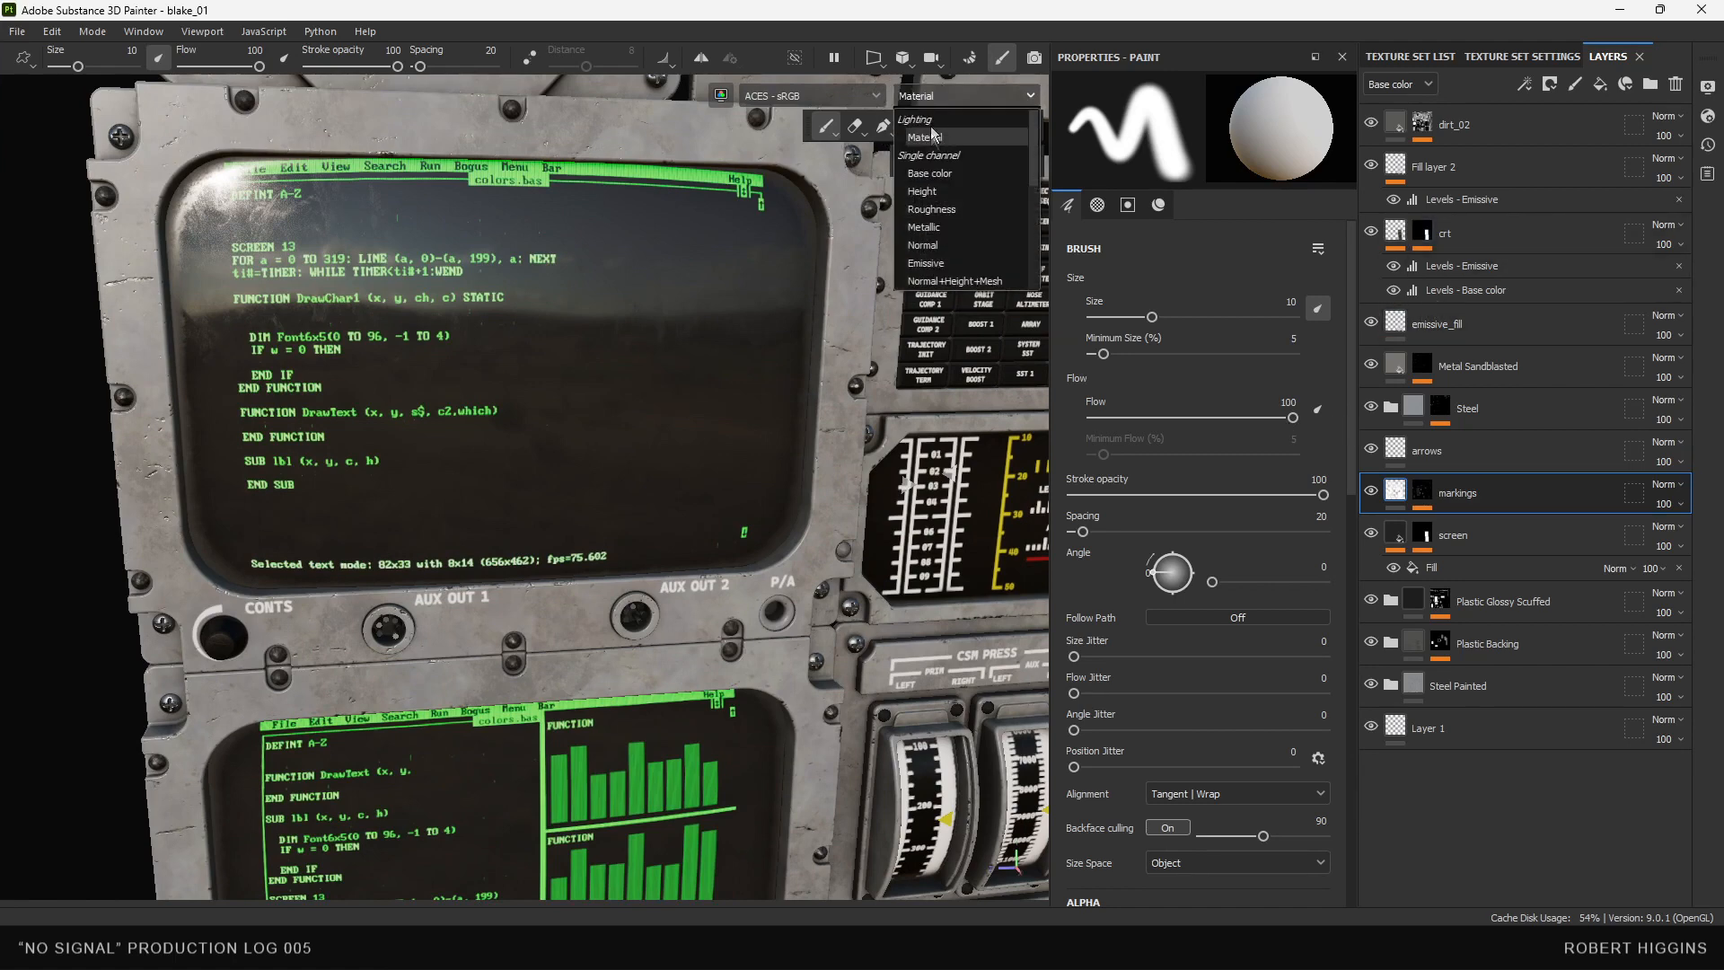
pyautogui.click(932, 114)
pyautogui.click(936, 97)
pyautogui.scroll(-3, 967, 207)
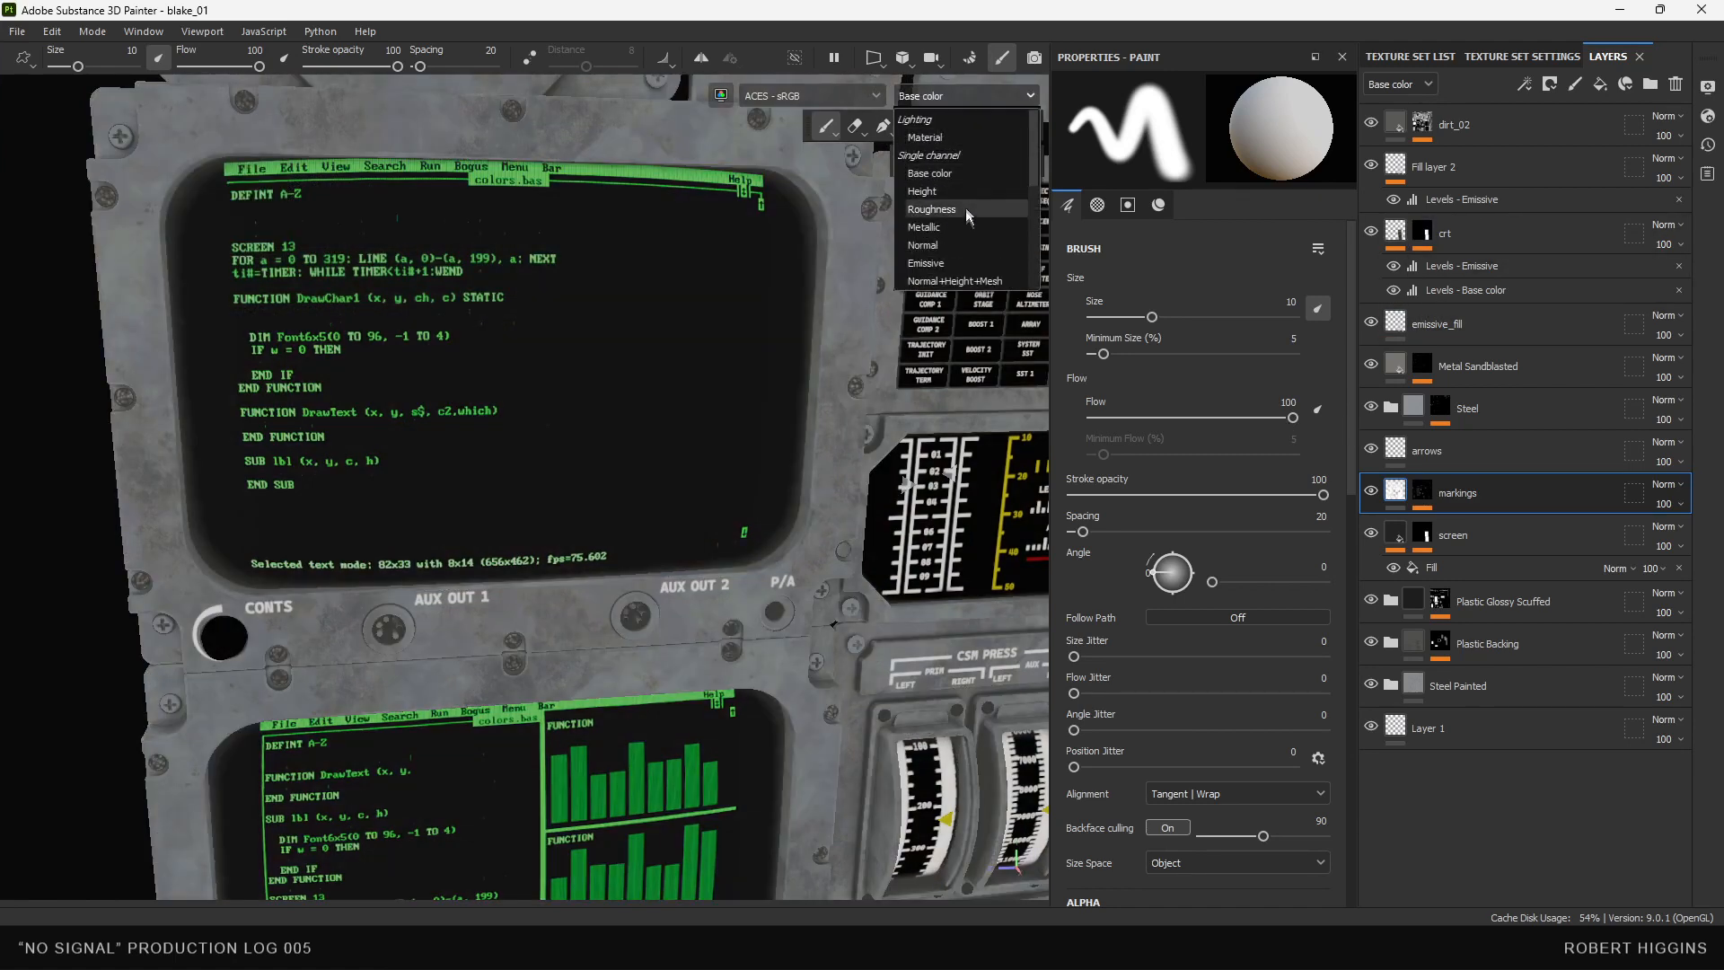
pyautogui.click(942, 160)
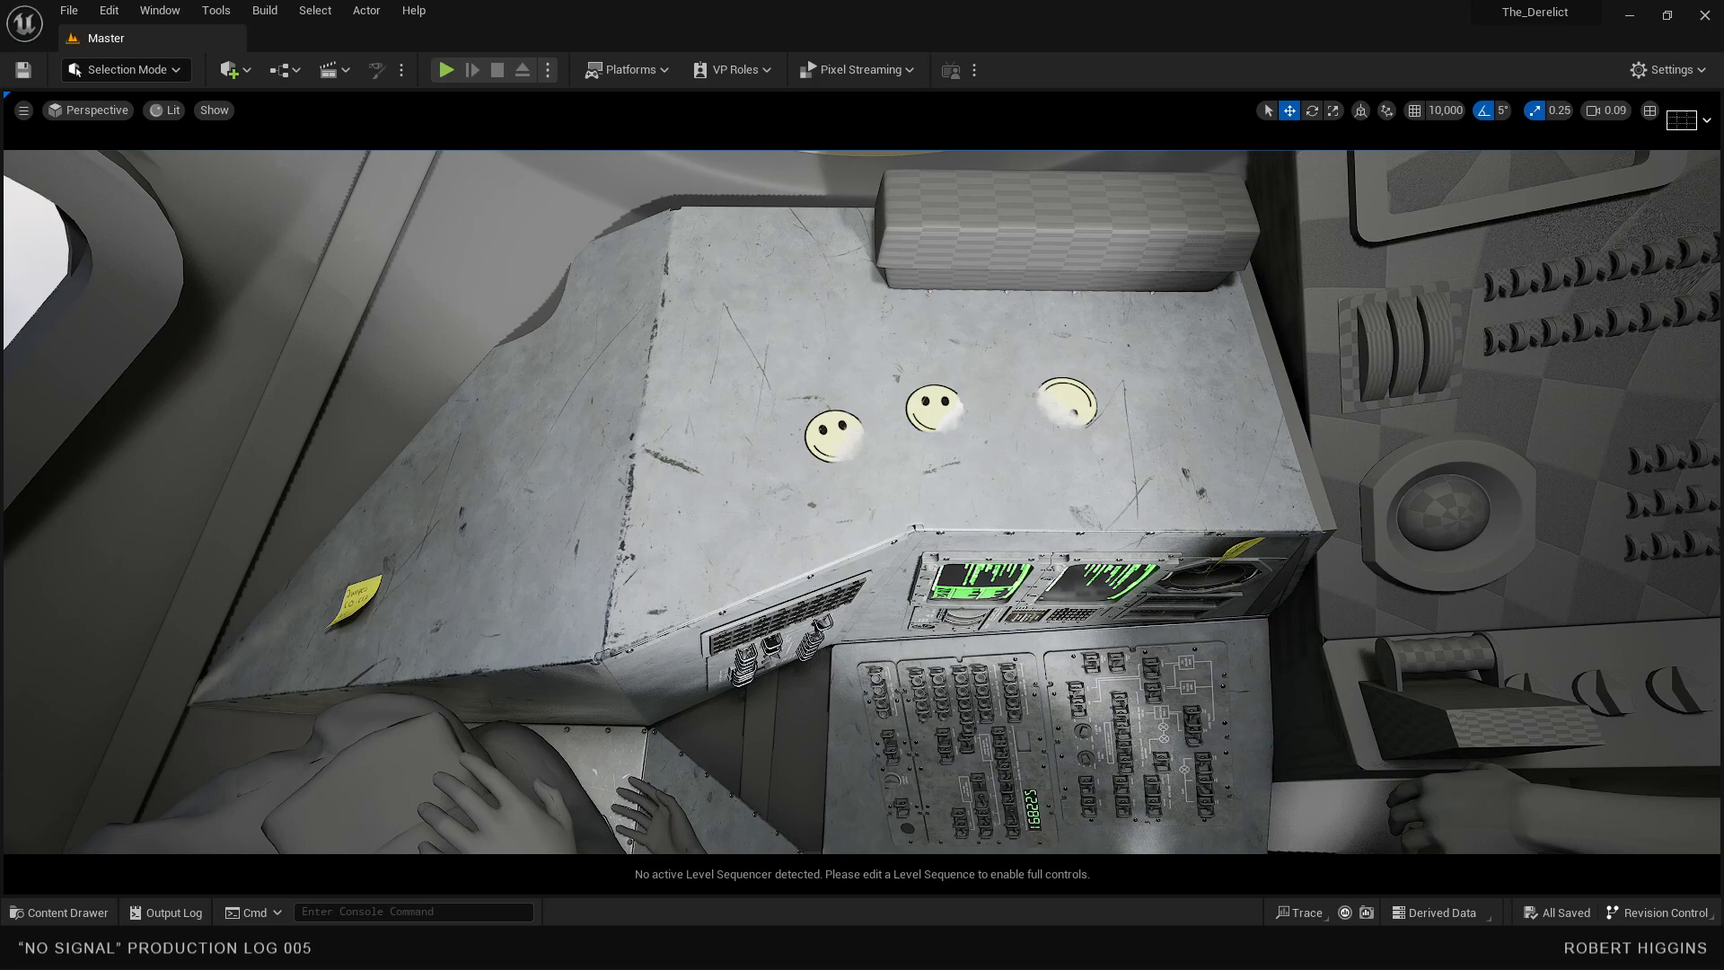
# - Look over the console in Unreal Engine, and switch to the Blake_panels project in Substance 3D Painter to inspect its metal shell and decals
pyautogui.moveTo(693, 503); pyautogui.dragTo(766, 485, button='right')
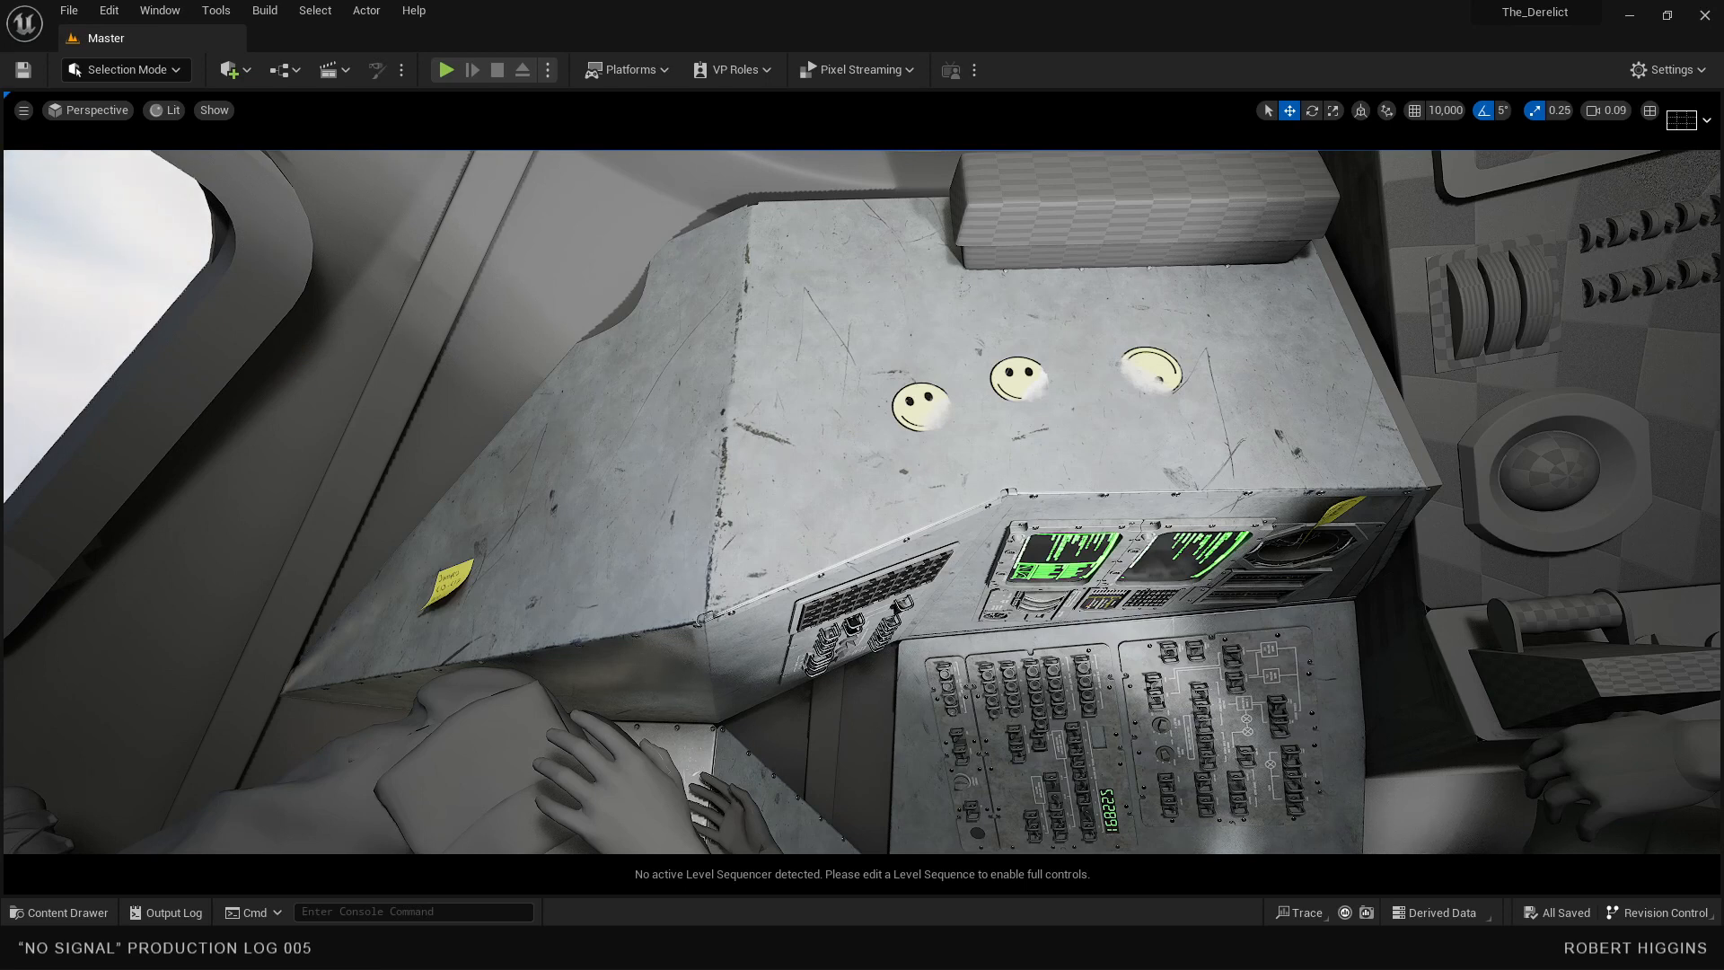
pyautogui.click(228, 947)
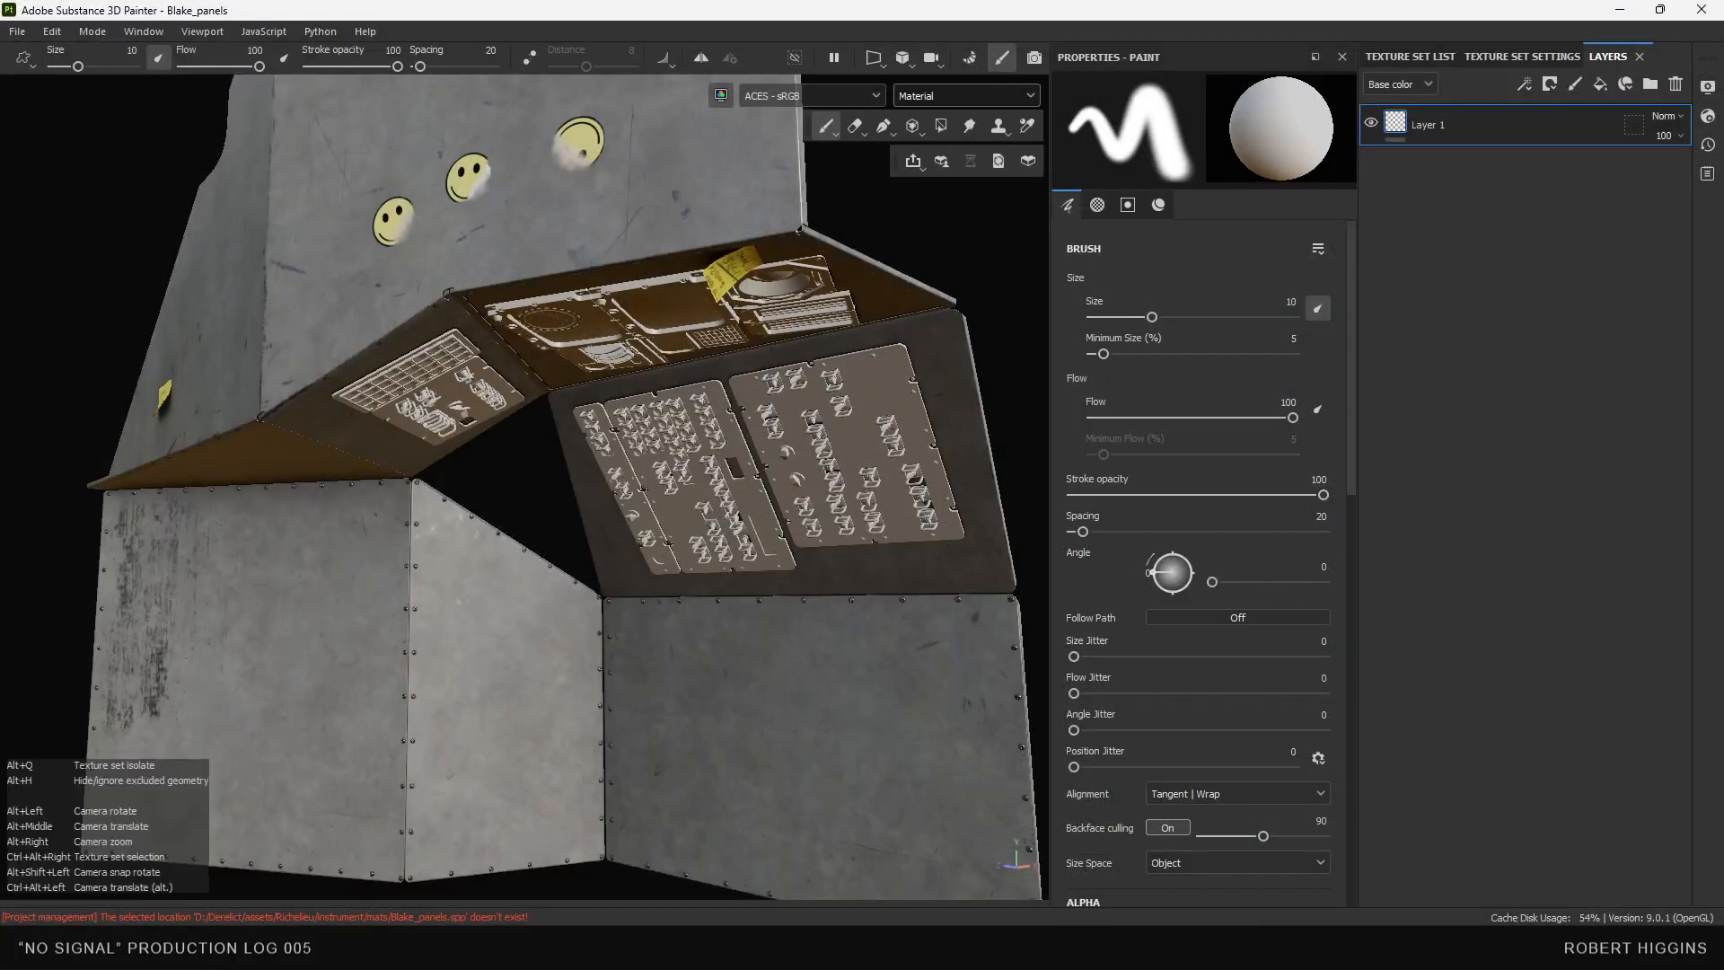
pyautogui.keyDown('alt'); pyautogui.moveTo(531, 345); pyautogui.dragTo(592, 285); pyautogui.keyUp('alt')
pyautogui.keyDown('alt'); pyautogui.moveTo(580, 284); pyautogui.dragTo(683, 295, button='middle'); pyautogui.keyUp('alt')
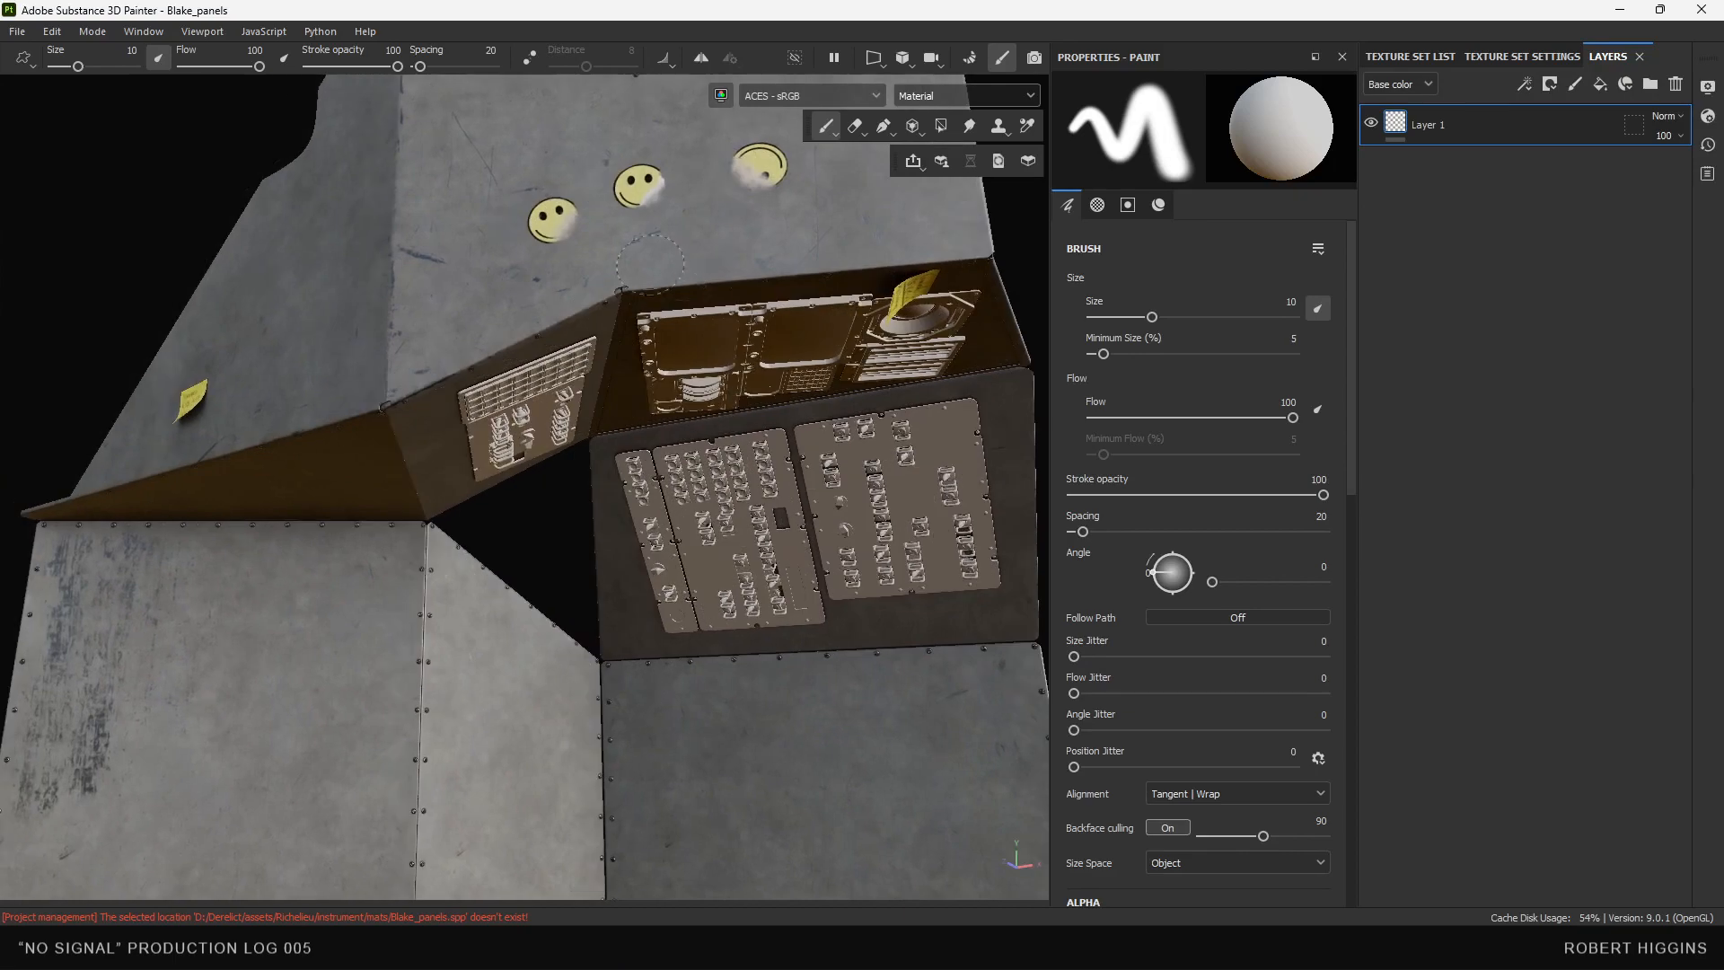
pyautogui.keyDown('alt'); pyautogui.moveTo(182, 340); pyautogui.dragTo(108, 316); pyautogui.keyUp('alt')
pyautogui.moveTo(557, 346)
pyautogui.keyDown('alt'); pyautogui.mouseDown()
pyautogui.moveTo(624, 427)
pyautogui.moveTo(559, 398)
pyautogui.moveTo(628, 485)
pyautogui.moveTo(625, 456)
pyautogui.moveTo(858, 238)
pyautogui.mouseUp(); pyautogui.keyUp('alt')
pyautogui.keyDown('alt'); pyautogui.moveTo(859, 238); pyautogui.dragTo(860, 235, button='middle'); pyautogui.keyUp('alt')
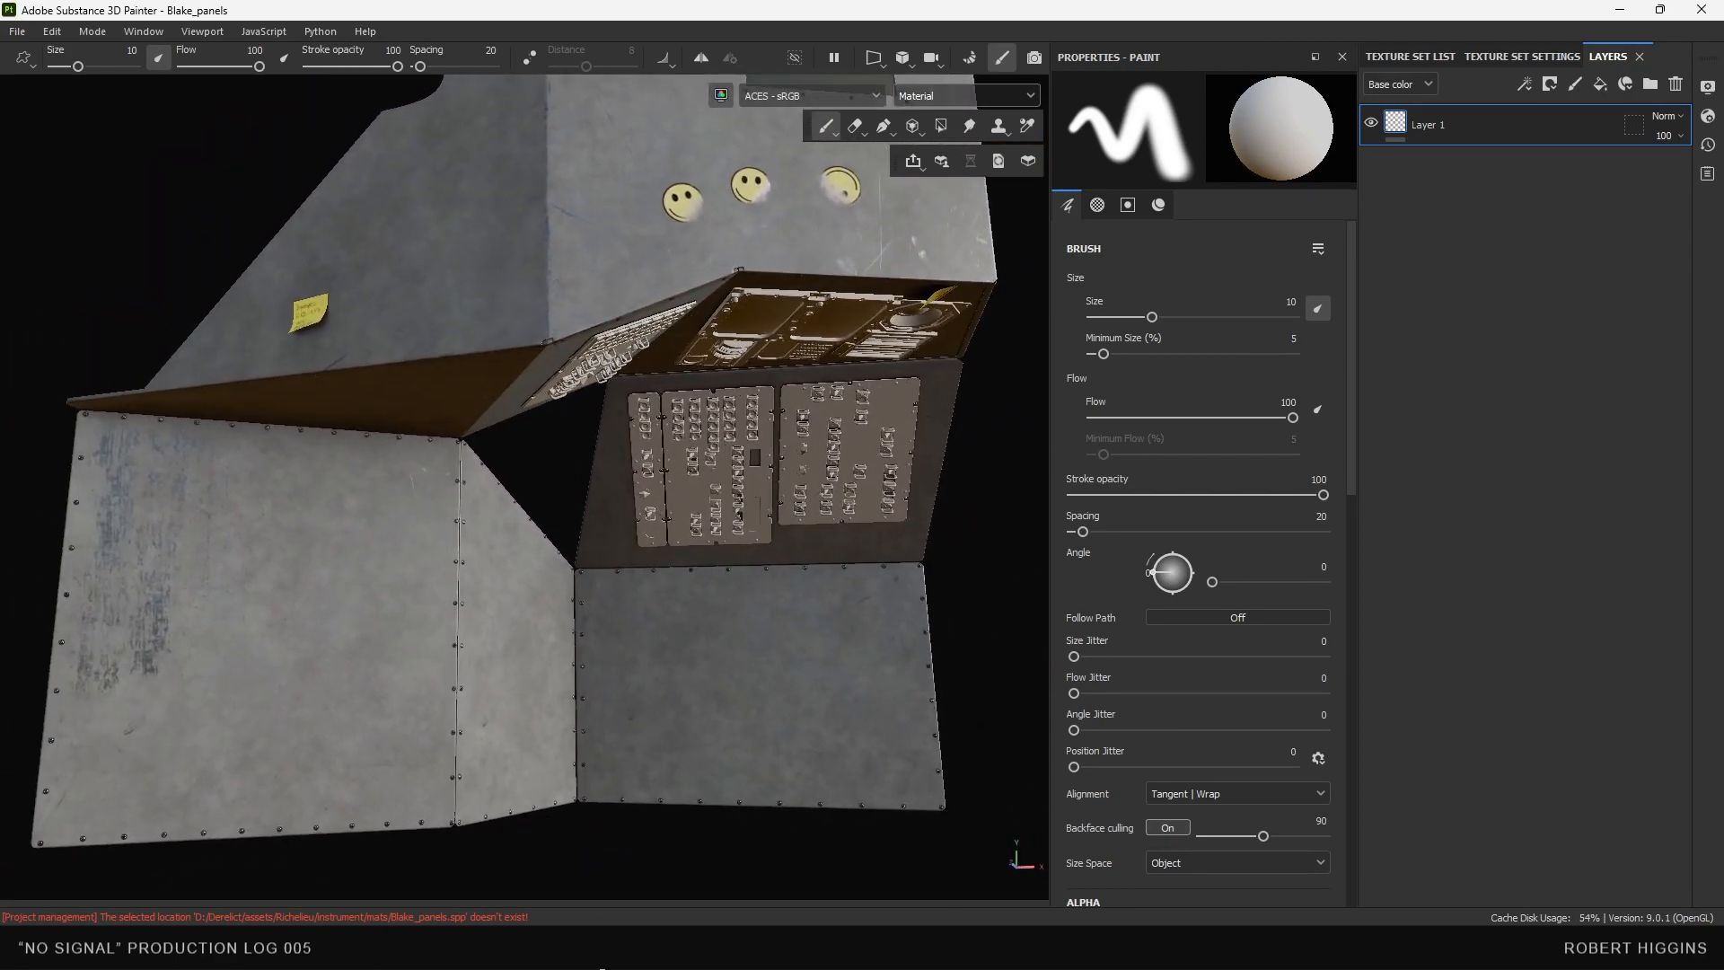
# - Switch back to Unreal Engine and view the cockpit interior around the seated figures
pyautogui.moveTo(602, 965)
pyautogui.click(544, 846)
pyautogui.moveTo(669, 518); pyautogui.dragTo(1284, 623, button='right')
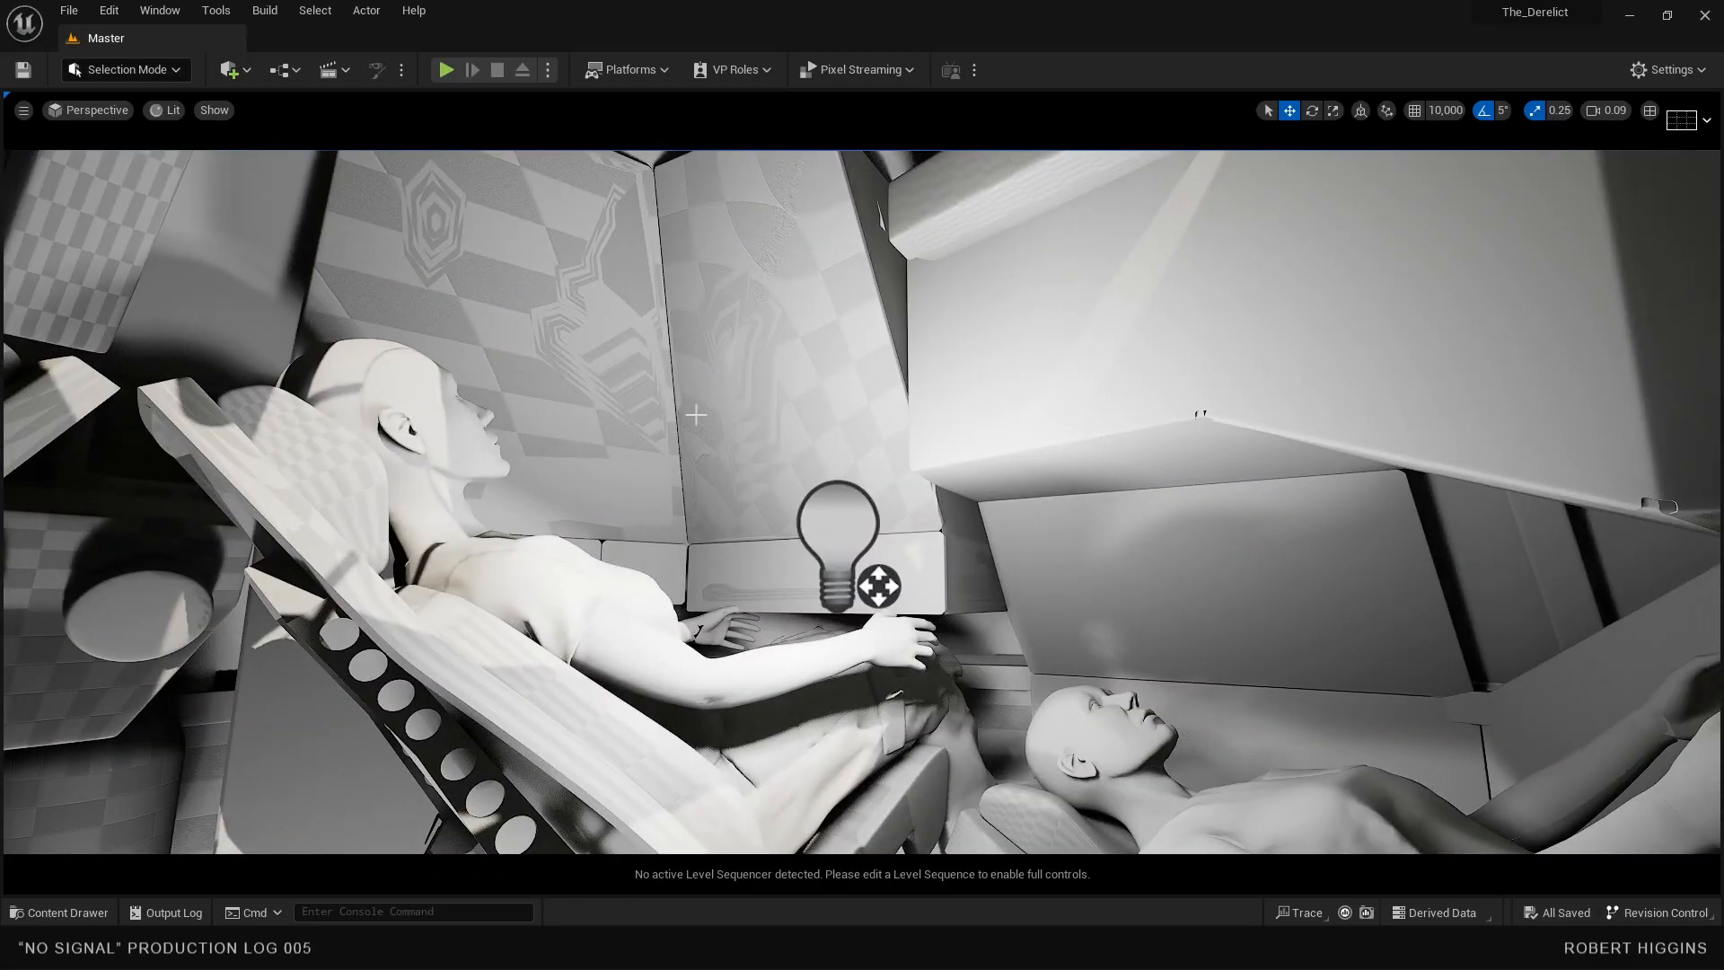